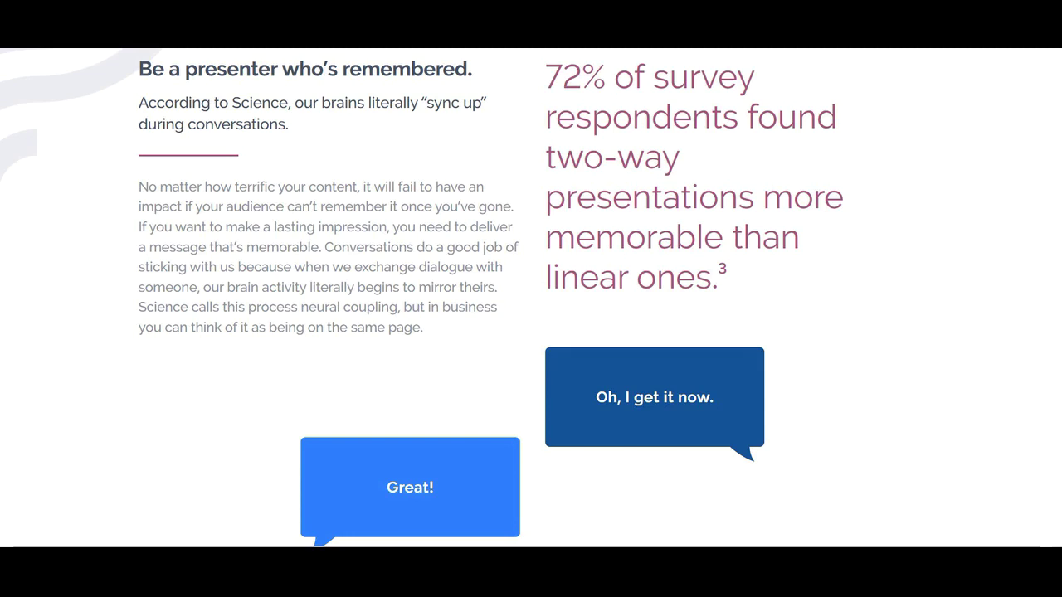
# Open a new Edge tab and go to prezi.com from the 'pre' address suggestion.
pyautogui.hotkey('ctrl', 't')
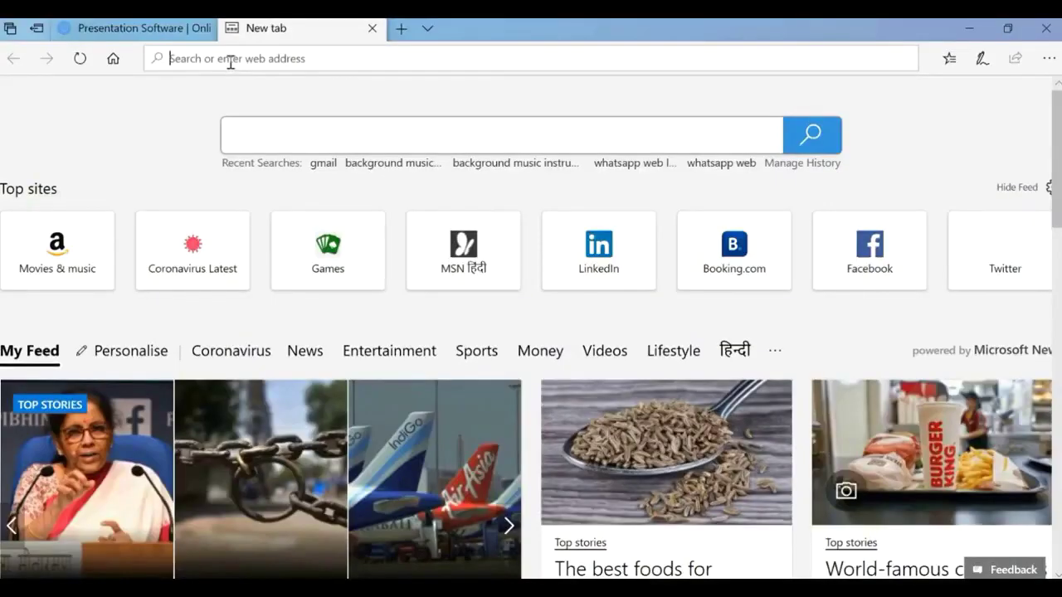
pyautogui.write('prezi.com/')
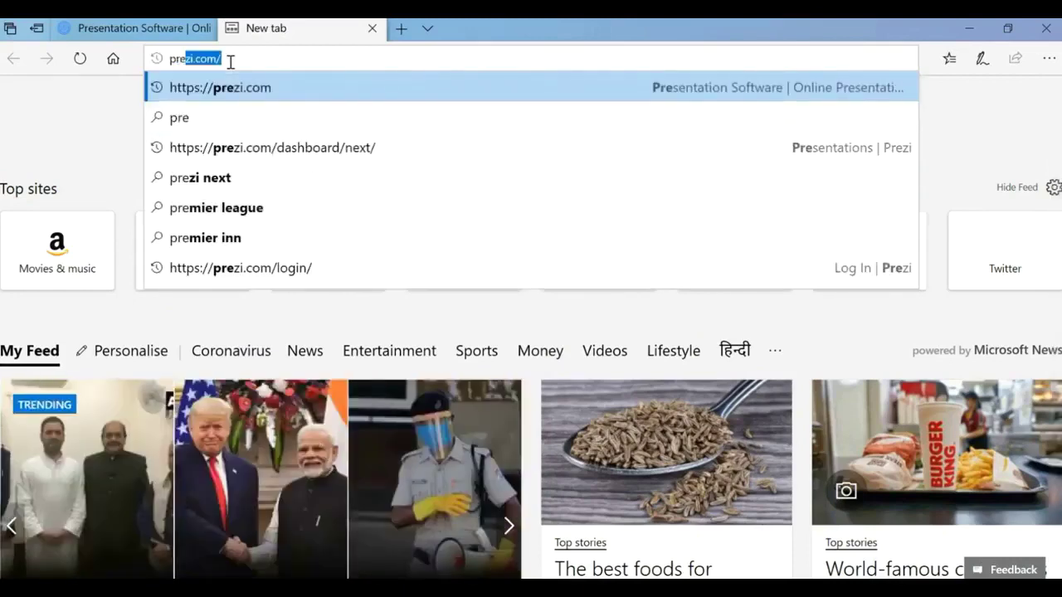
pyautogui.press('Return')
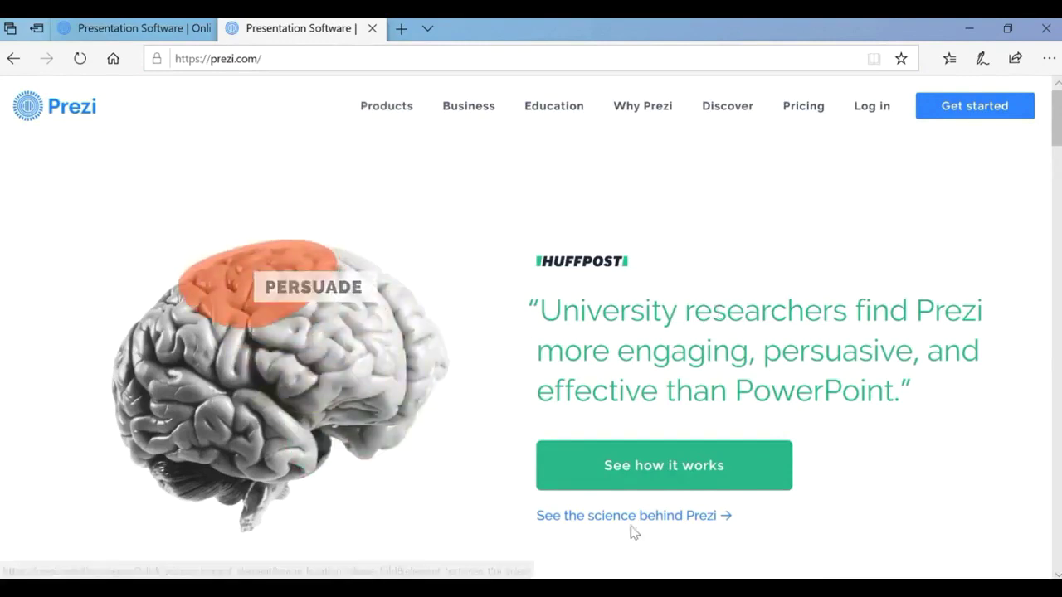
# Go from See how it works to Try Prezi for free and continue with the Basic plan.
pyautogui.click(679, 477)
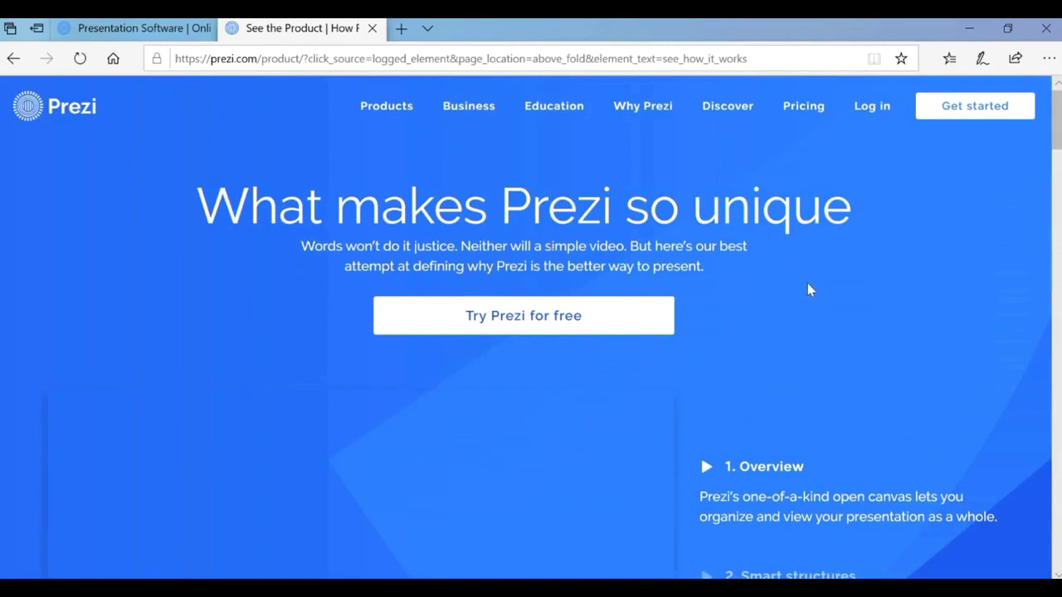
pyautogui.scroll(-1, 809, 290)
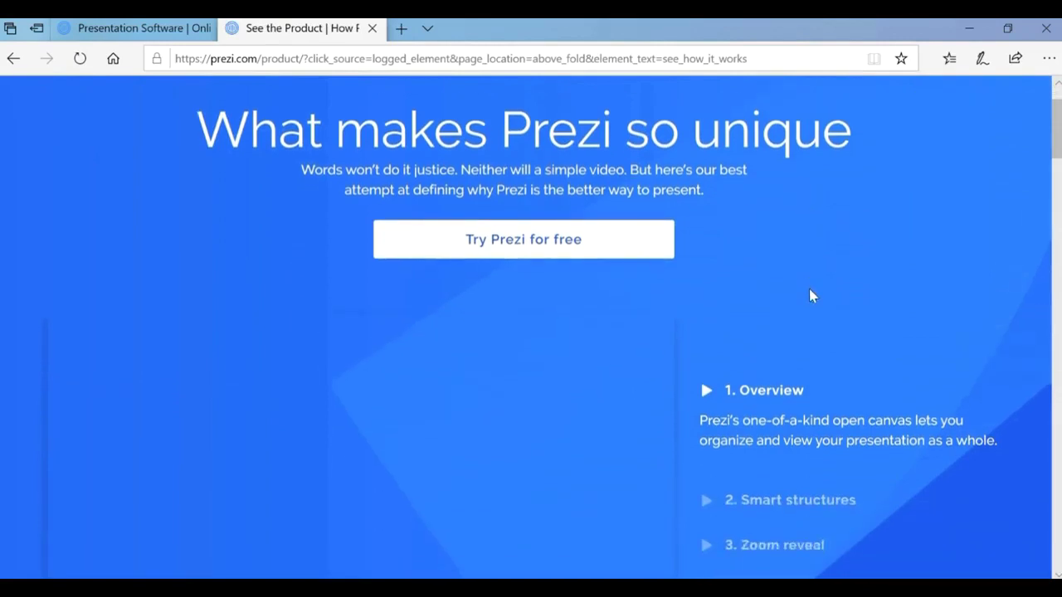
pyautogui.scroll(-1, 809, 301)
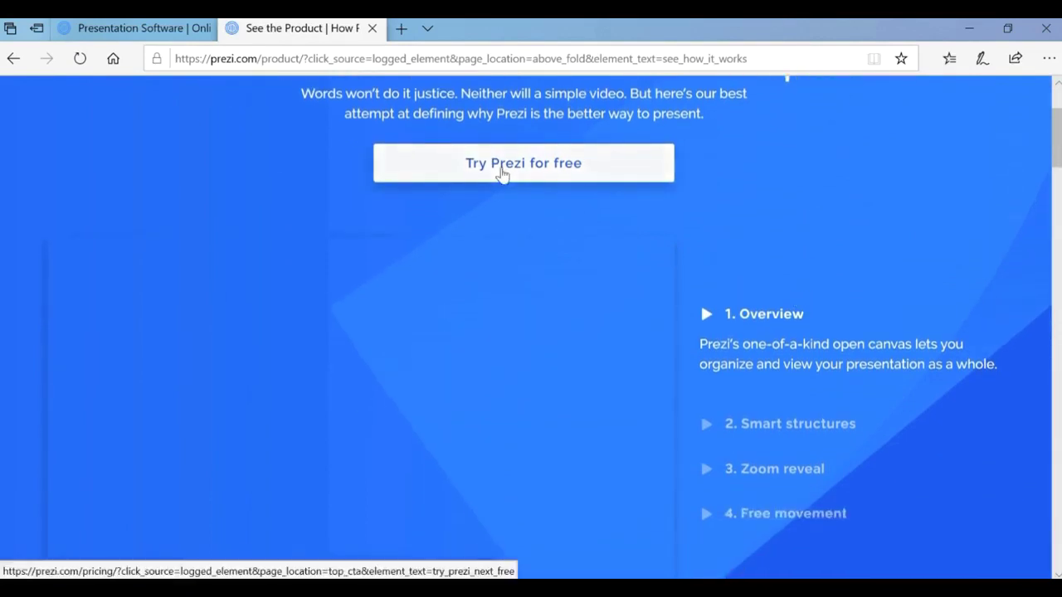
pyautogui.click(501, 172)
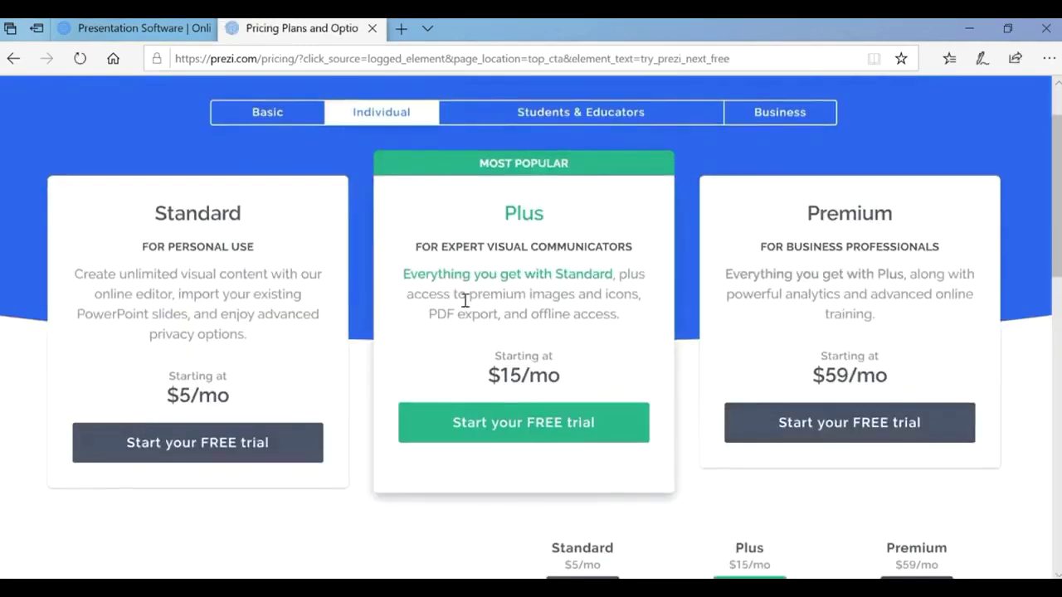
pyautogui.click(247, 117)
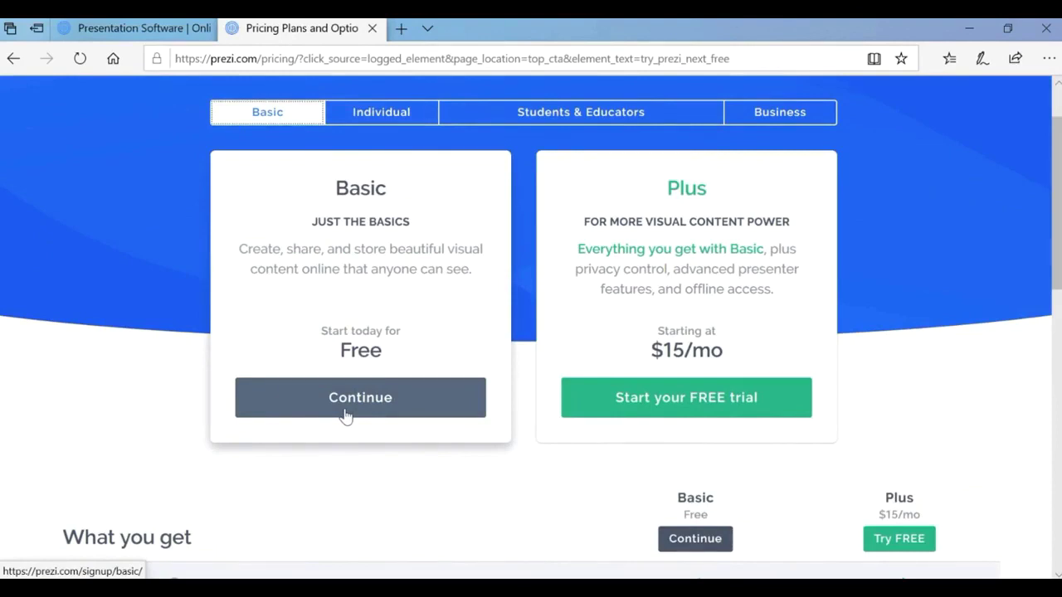
pyautogui.click(346, 415)
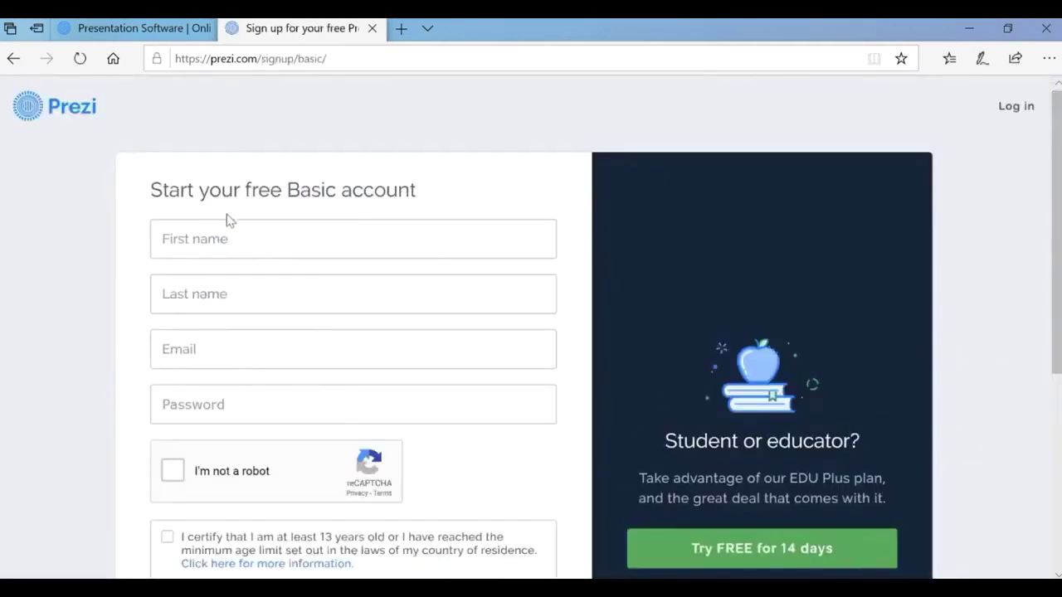
# Enter the user's first name, last name and Gmail address in the sign-up form.
pyautogui.click(220, 240)
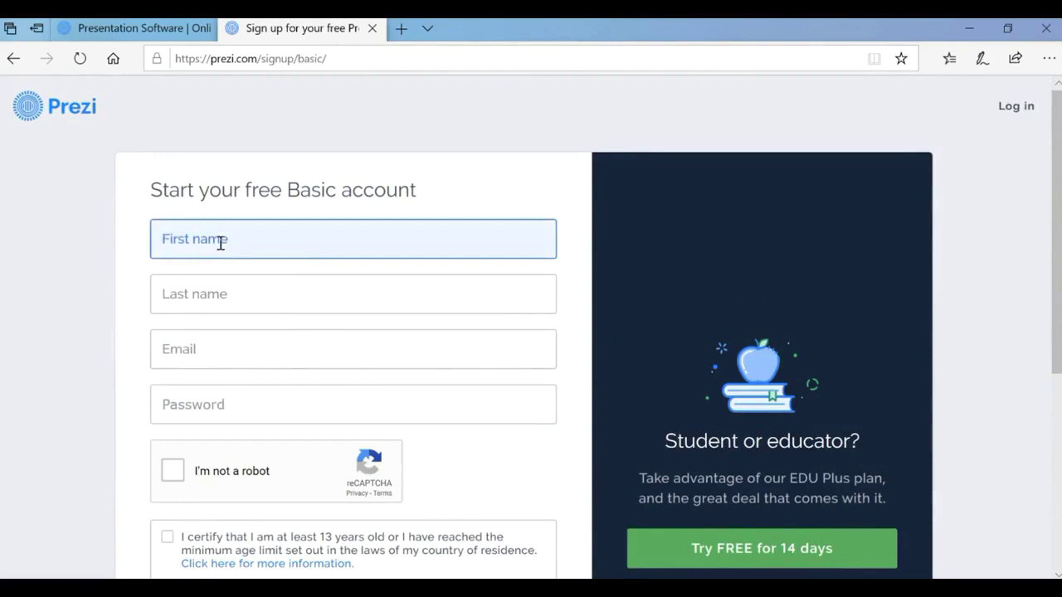
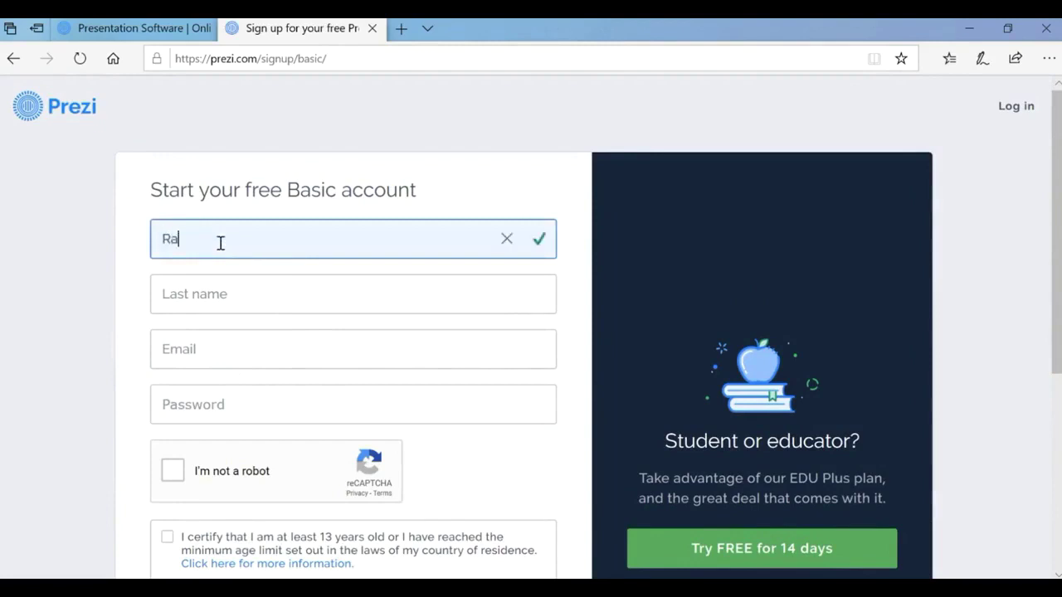
pyautogui.click(195, 298)
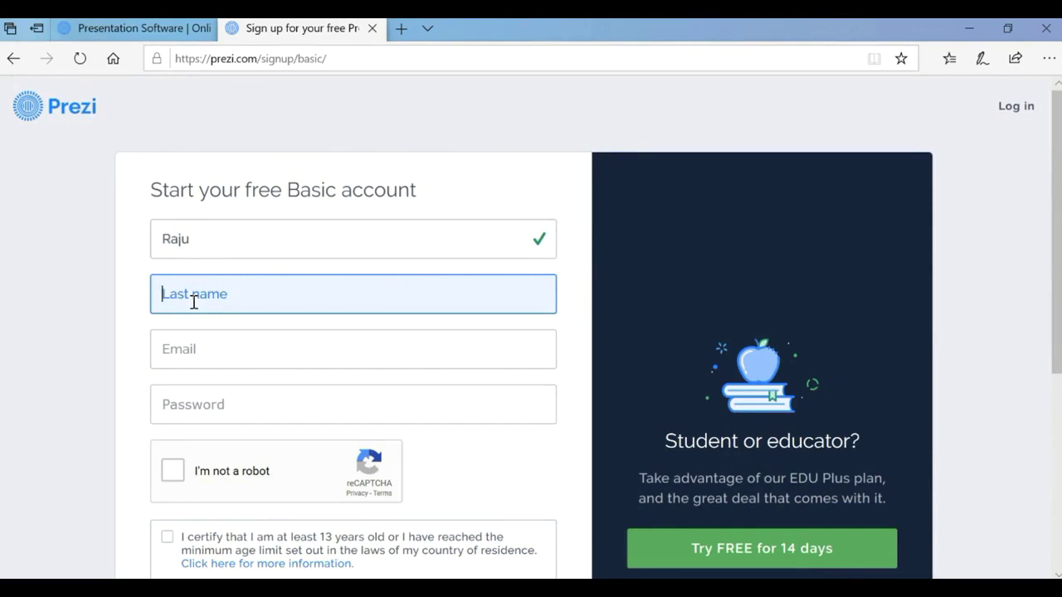
pyautogui.write('mor')
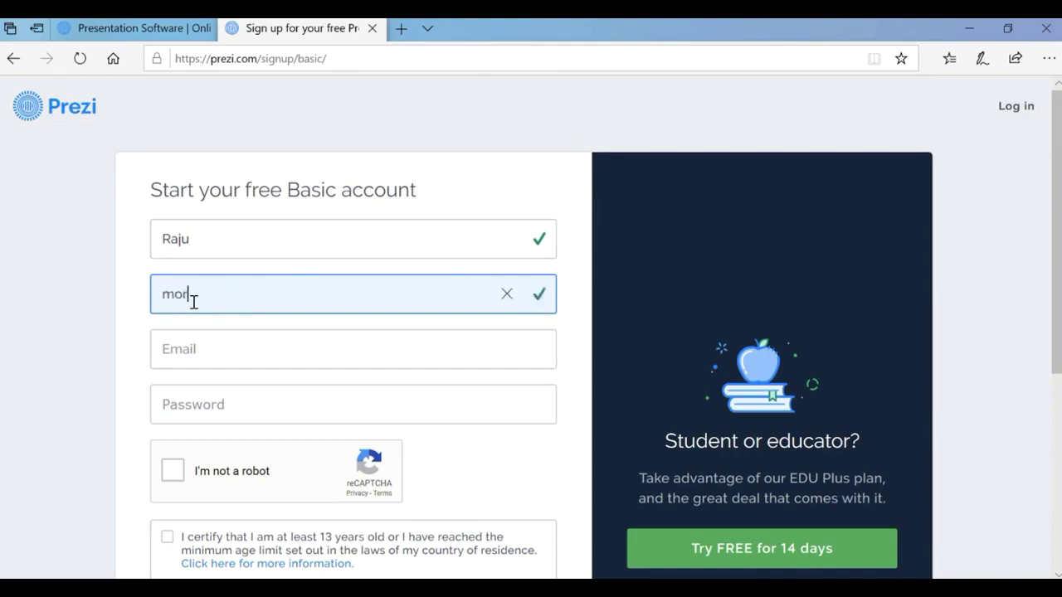
pyautogui.press('BackSpace')
pyautogui.press('BackSpace')
pyautogui.press('BackSpace')
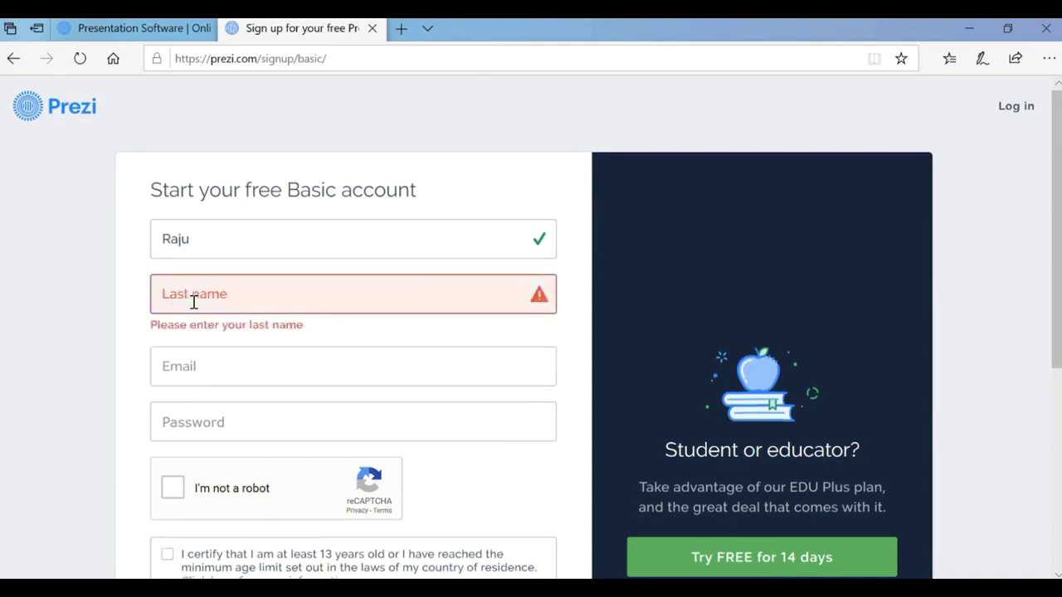
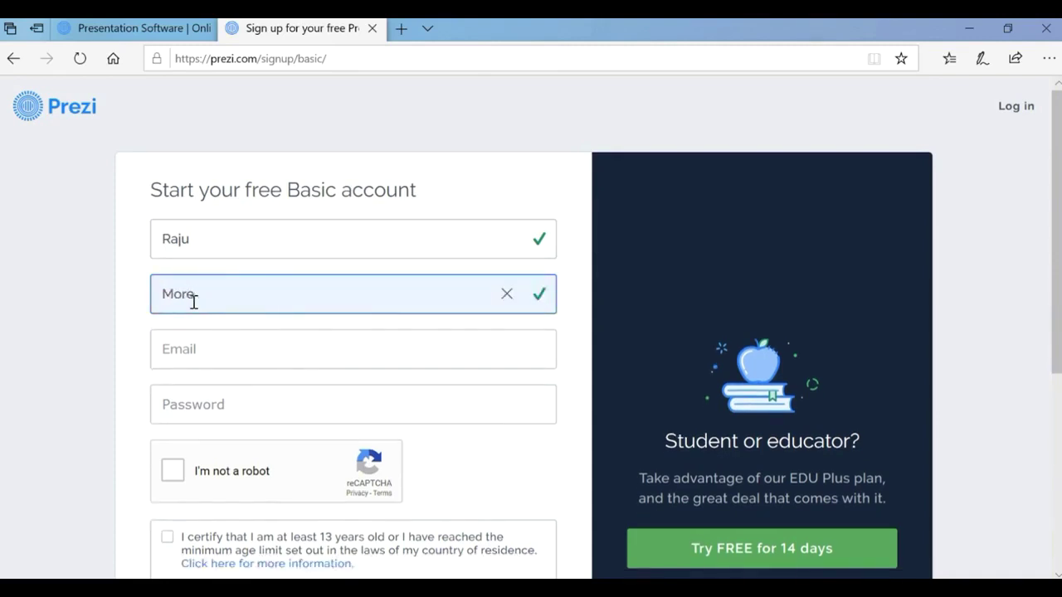
pyautogui.click(196, 356)
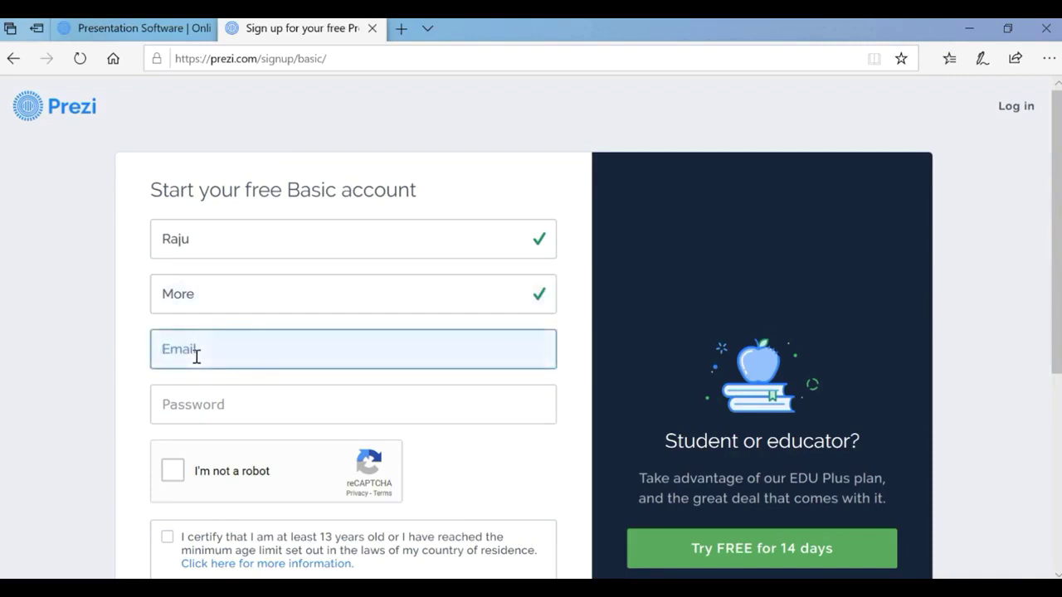
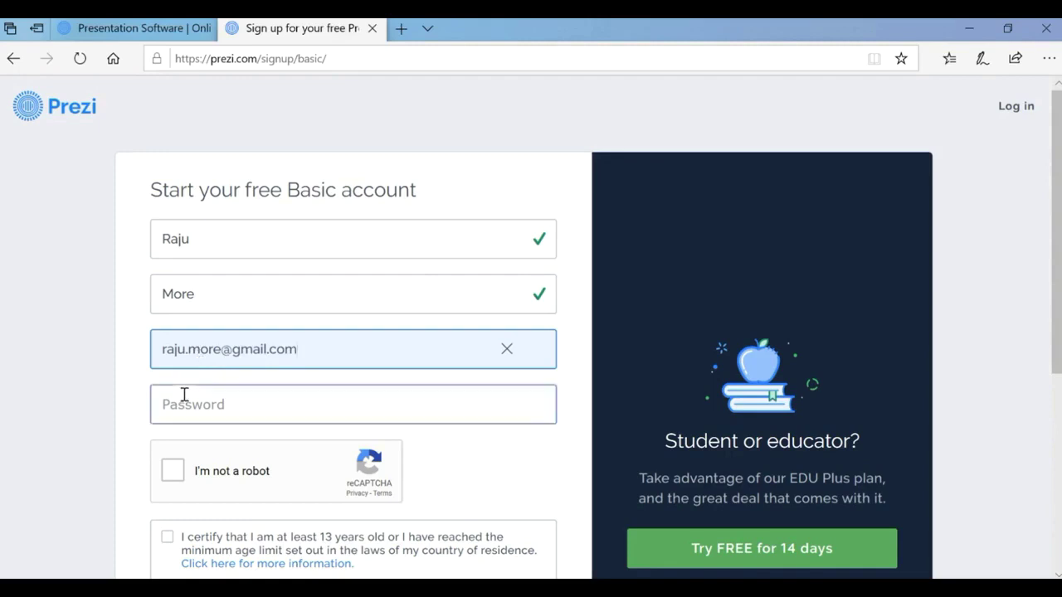
# Enter the account password, tick I'm not a robot and the age confirmation, and submit.
pyautogui.click(184, 395)
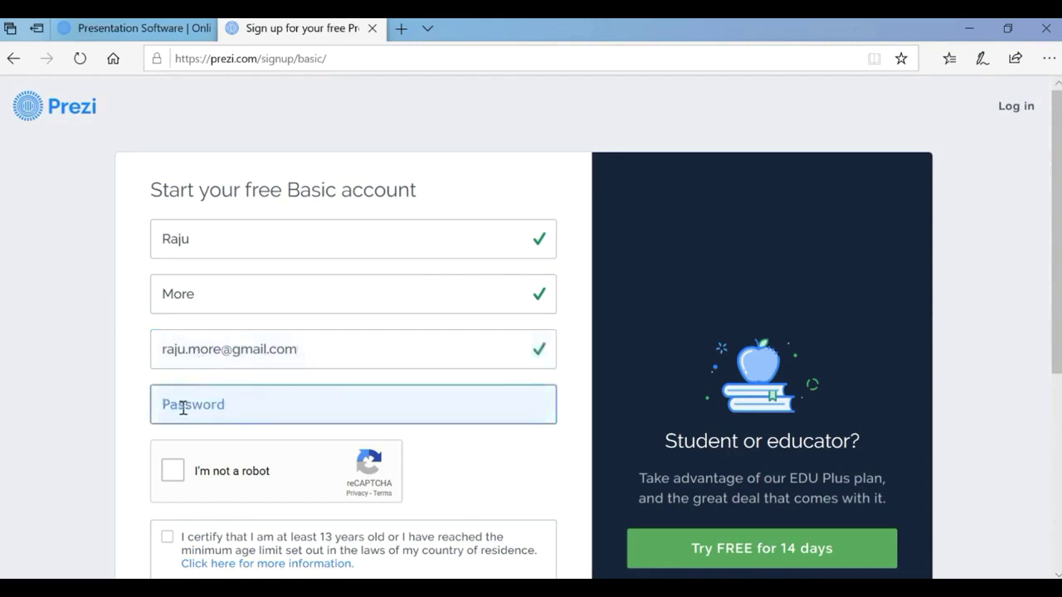
pyautogui.write('•••••')
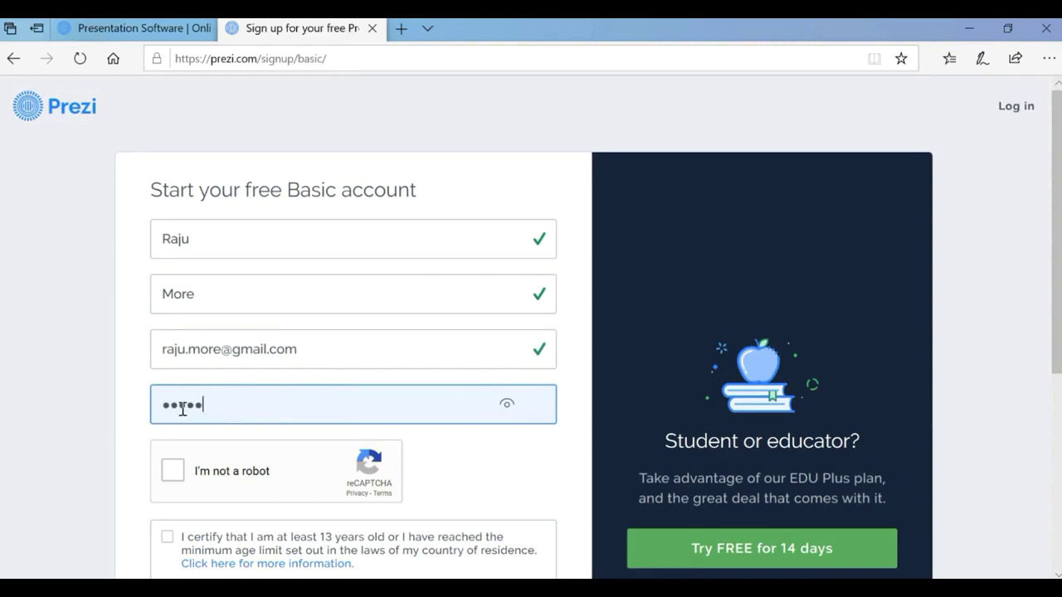
pyautogui.write('•••')
pyautogui.click(175, 473)
pyautogui.scroll(-2, 244, 452)
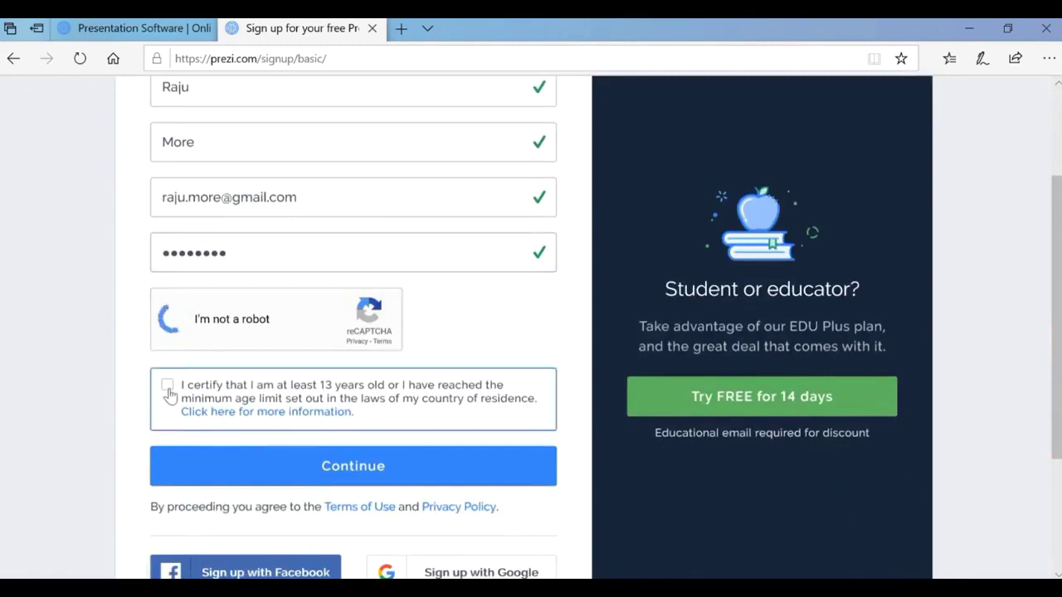
pyautogui.click(169, 387)
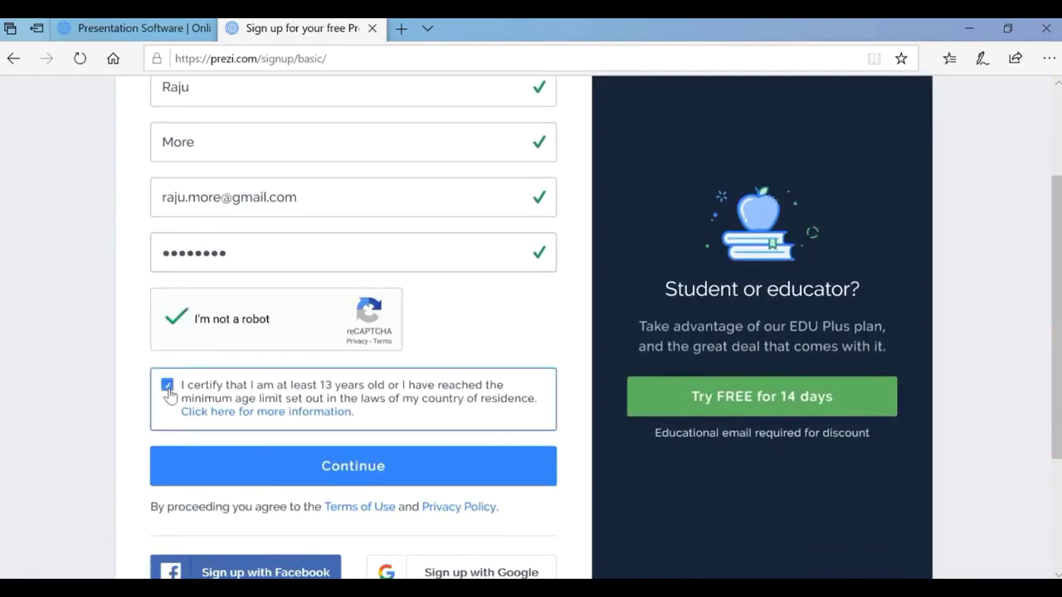
pyautogui.click(435, 472)
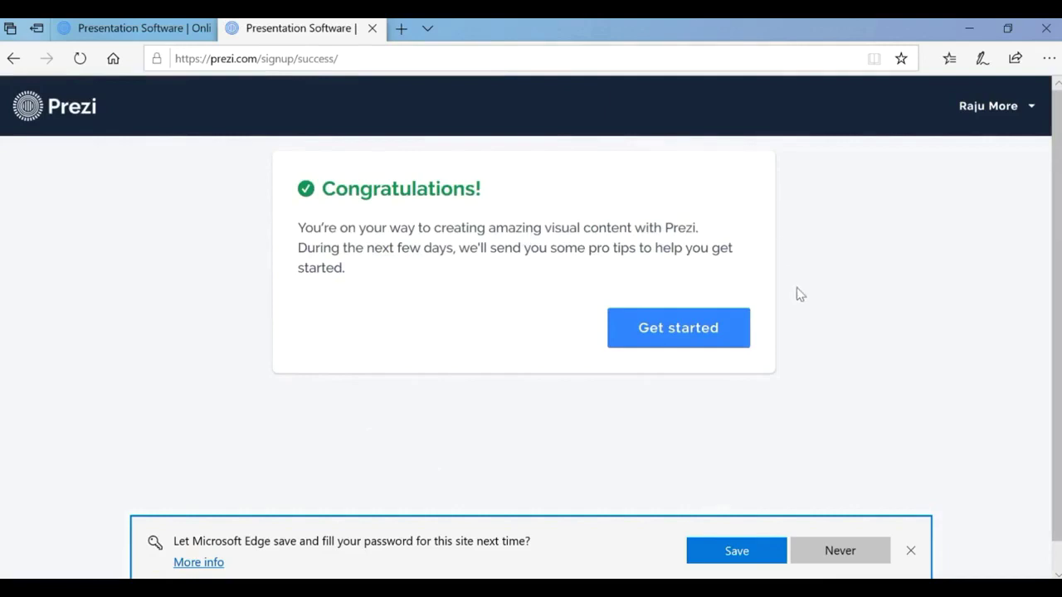
# Get started and choose Education as role and College or University as level.
pyautogui.click(672, 344)
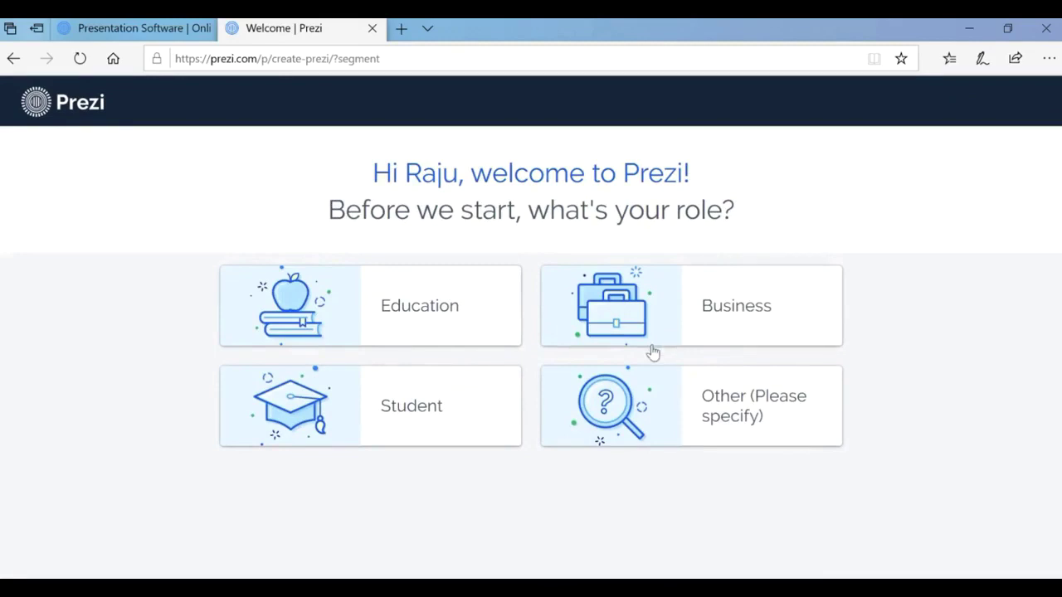
pyautogui.click(424, 325)
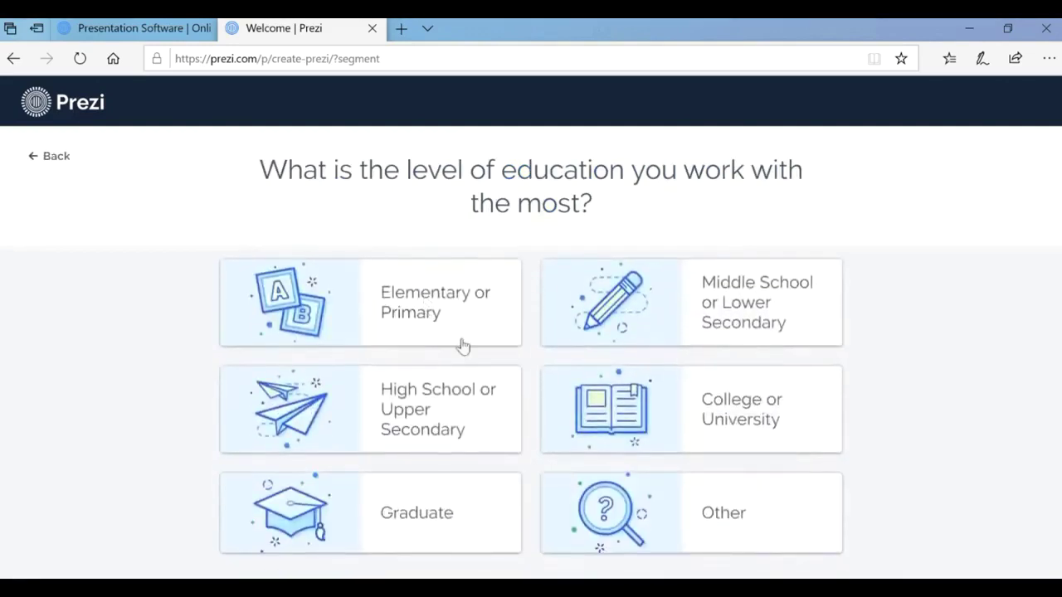
pyautogui.click(662, 427)
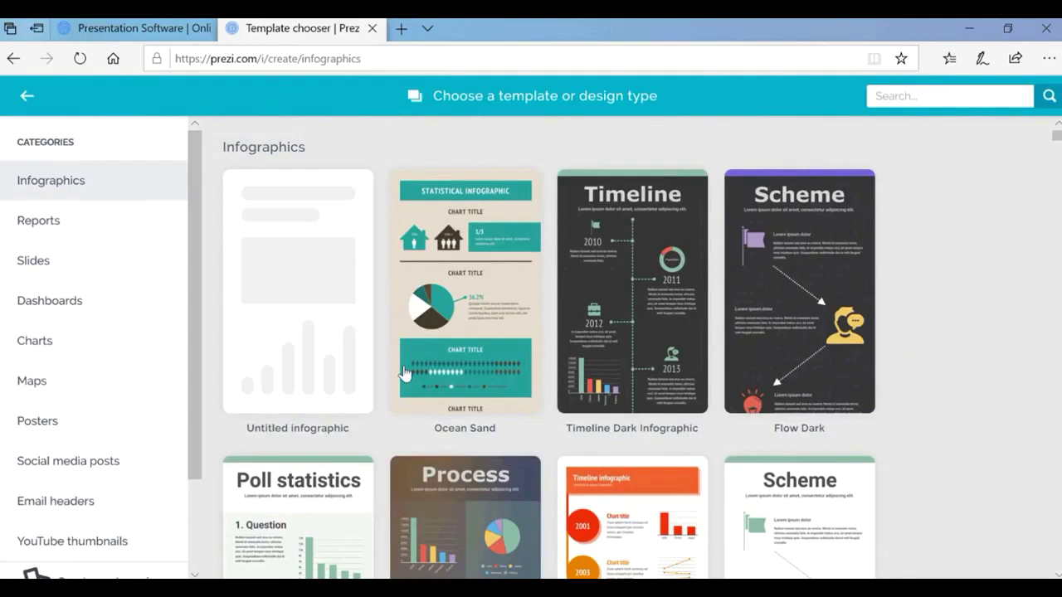
# Pick an untitled infographic template and enter 'Willingdon' as the project title.
pyautogui.scroll(-1, 477, 415)
pyautogui.click(477, 399)
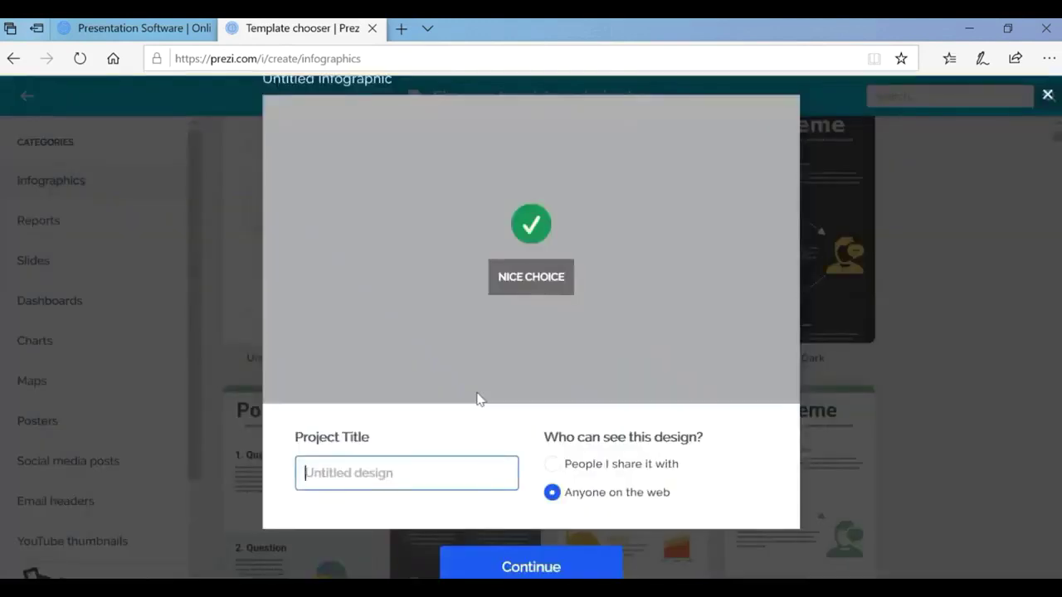
pyautogui.write('Willingdon')
pyautogui.click(550, 567)
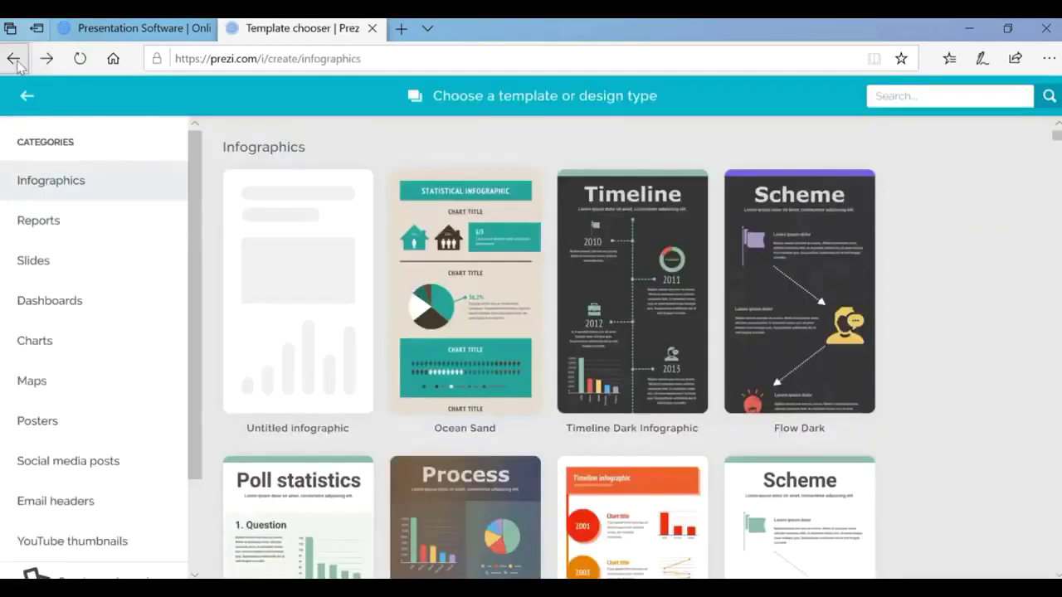
# Preview and use the Neon Maps template, naming the project 'My Class'.
pyautogui.scroll(-5, 286, 428)
pyautogui.click(285, 428)
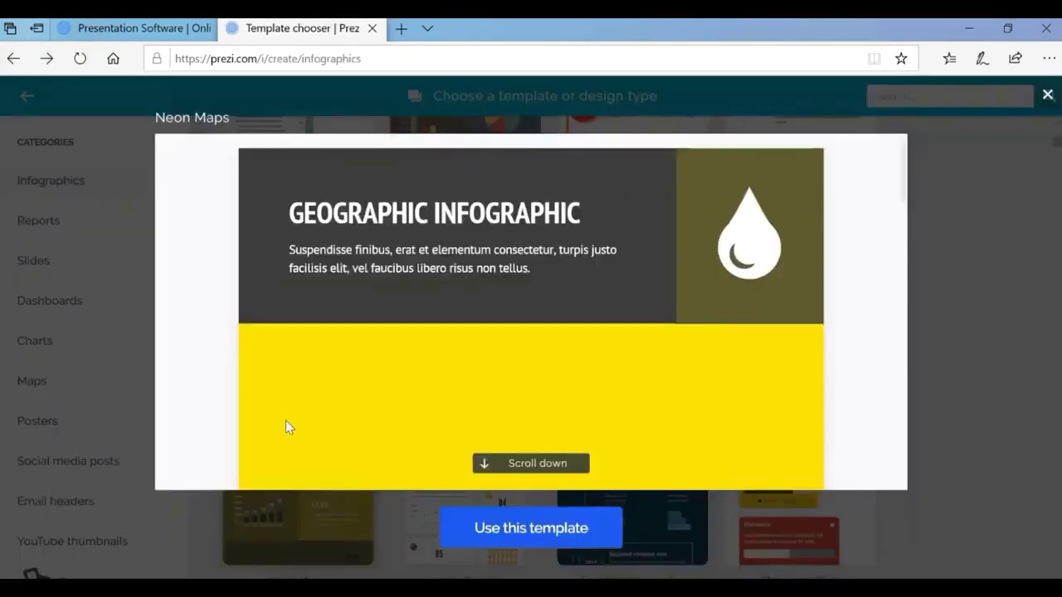
pyautogui.click(545, 535)
pyautogui.click(313, 434)
pyautogui.write('My')
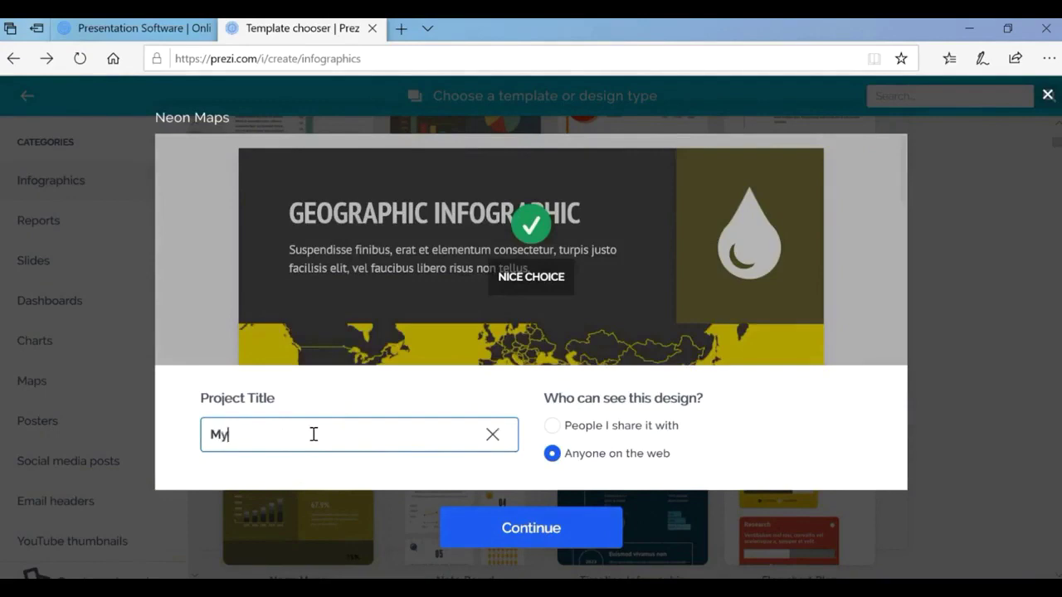
pyautogui.write(' Class')
pyautogui.click(469, 523)
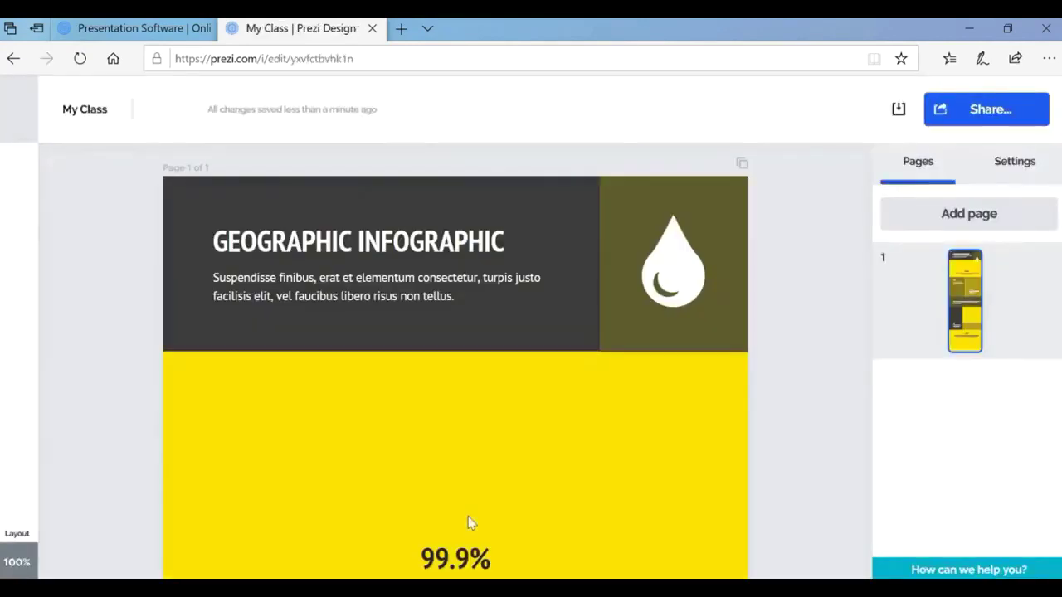
# Change the subtitle to 'E Content Development Workshop'.
pyautogui.scroll(-2, 214, 248)
pyautogui.click(213, 155)
pyautogui.write('E')
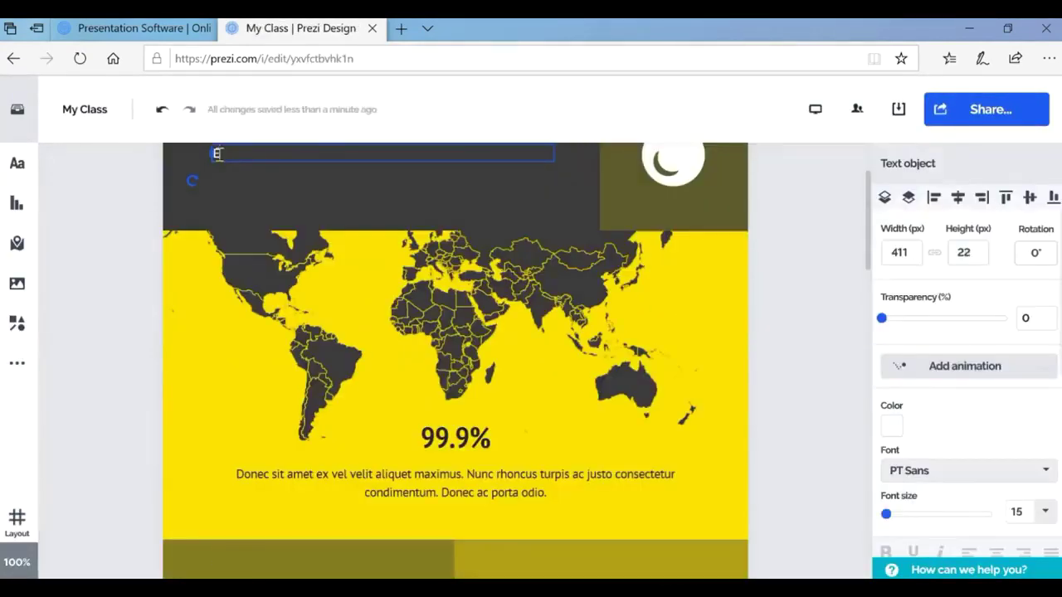
pyautogui.write(' Content Develop')
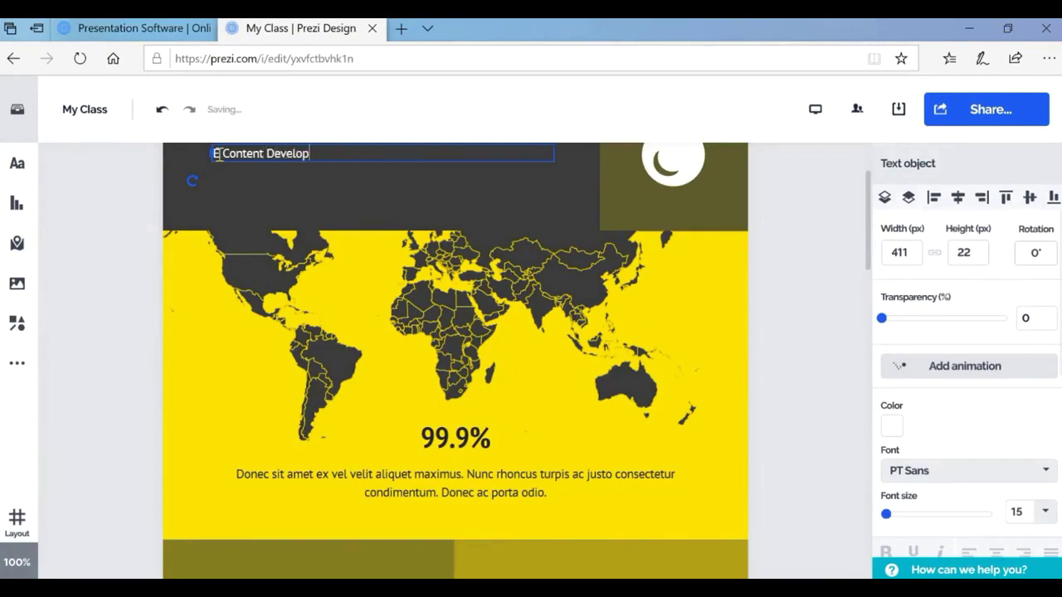
pyautogui.write('ment Workshop')
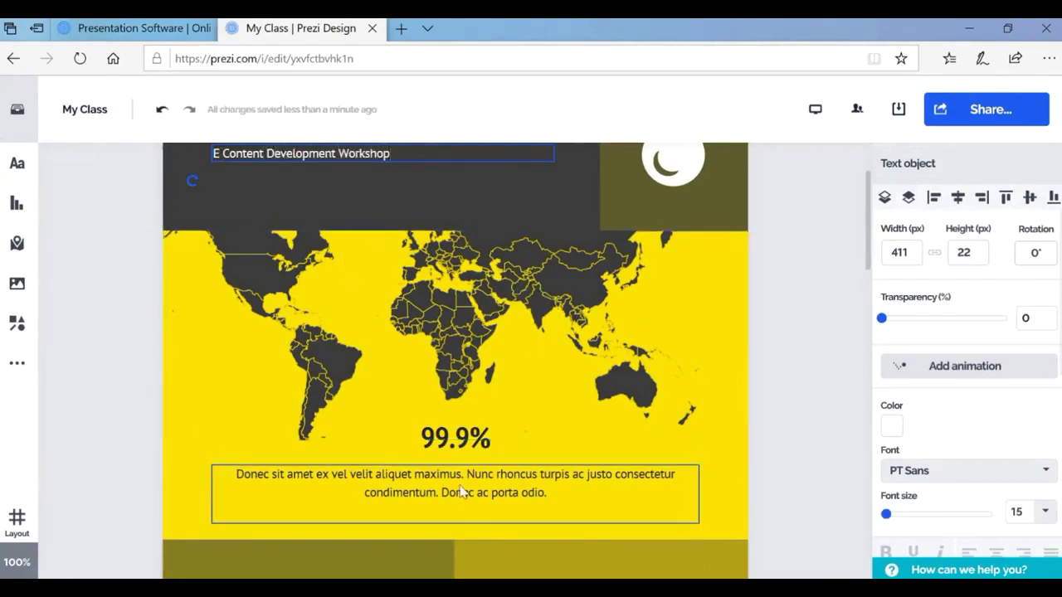
pyautogui.click(461, 491)
# Replace the GEOGRAPHIC INFOGRAPHIC title with 'Rayar Shikshan, Sanstha'.
pyautogui.scroll(2, 461, 491)
pyautogui.click(395, 241)
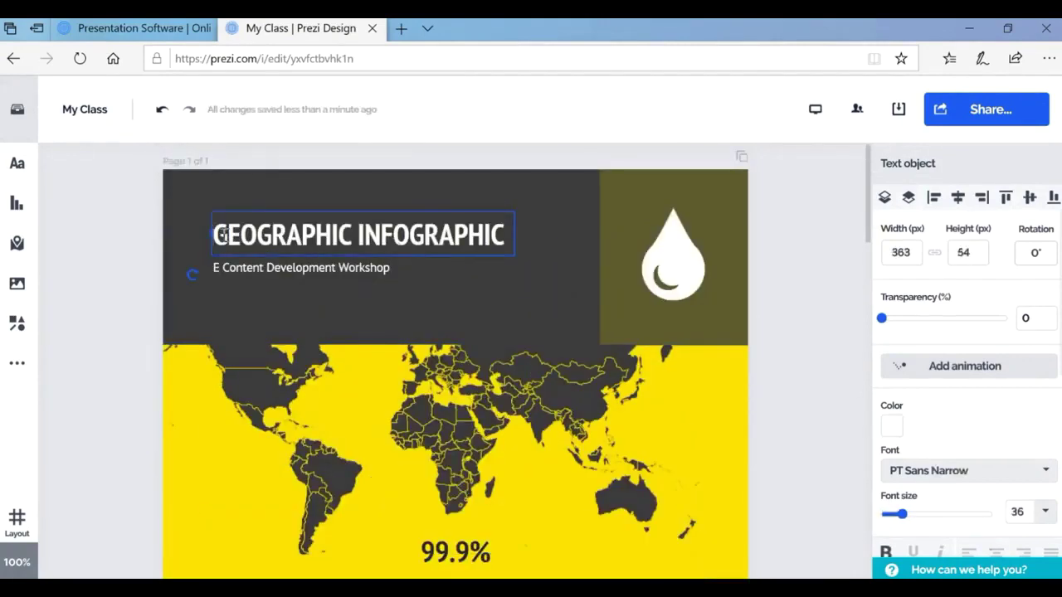
pyautogui.moveTo(222, 236); pyautogui.dragTo(496, 266)
pyautogui.write('Rayar Shi')
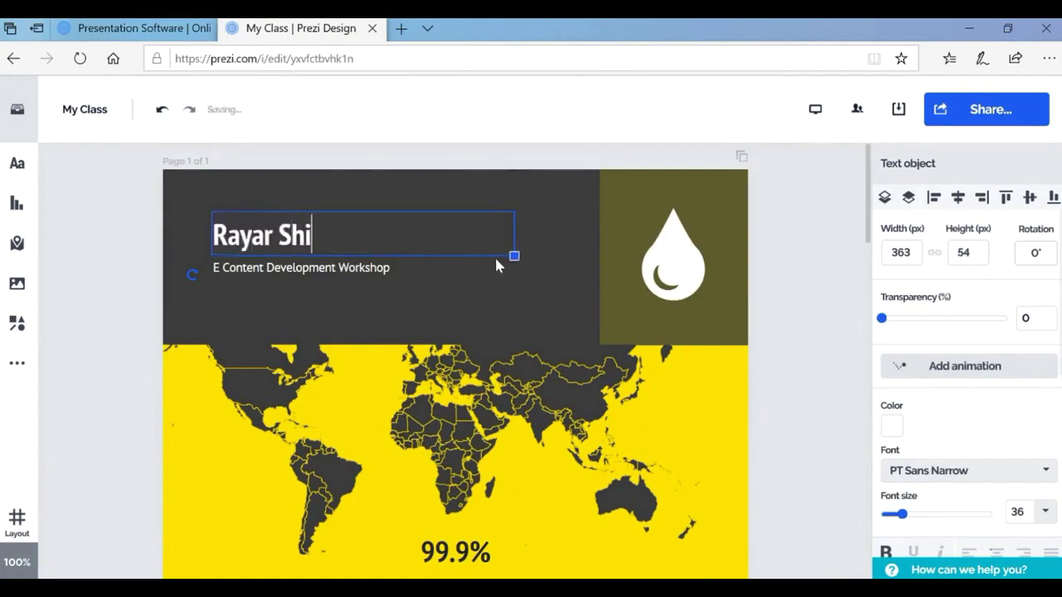
pyautogui.write('kshan, Sans')
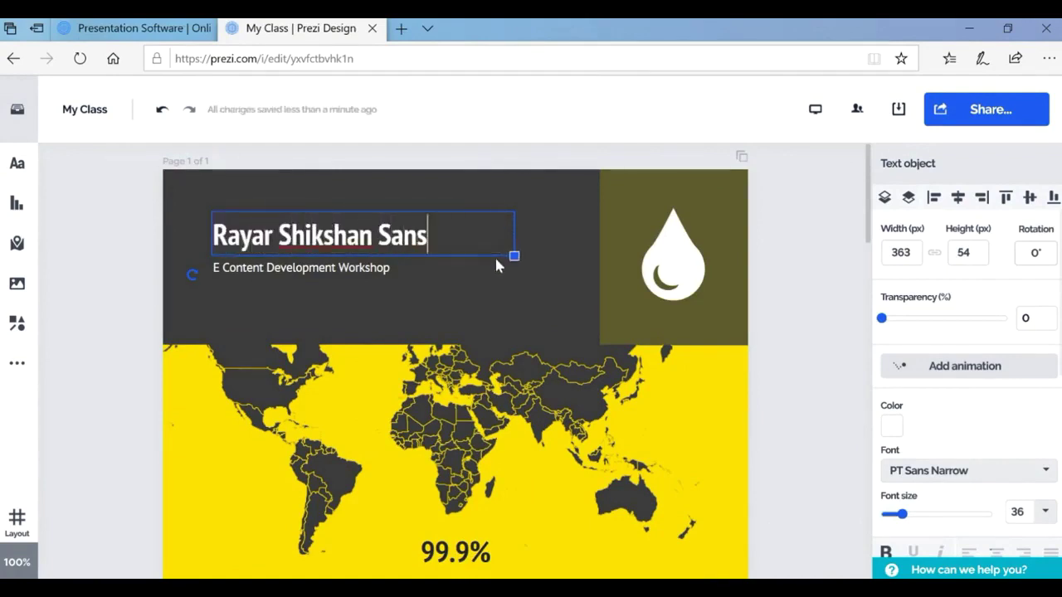
pyautogui.write('tha')
pyautogui.click(374, 236)
pyautogui.write(',')
pyautogui.rightClick(337, 242)
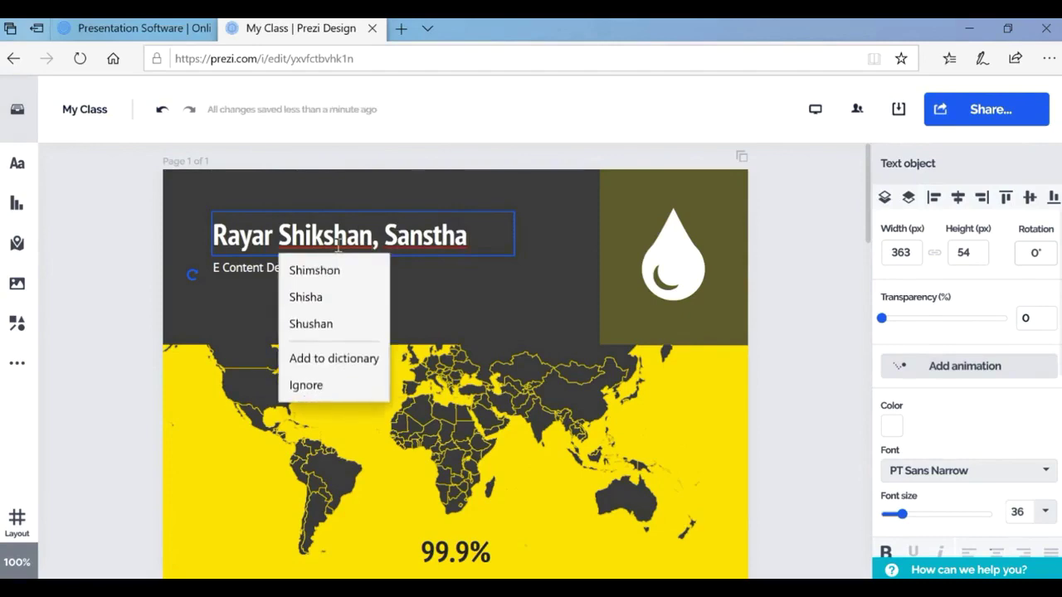
pyautogui.press('Escape')
# Rewrite the caption under 99.9% to 'Safe population from Coronavirus'.
pyautogui.scroll(-3, 432, 410)
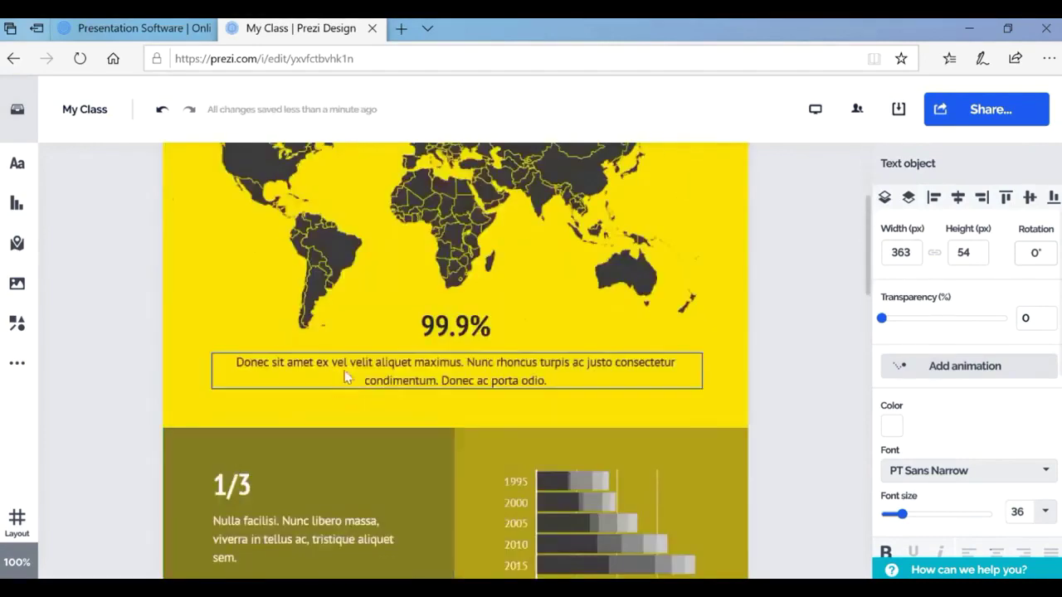
pyautogui.click(347, 376)
pyautogui.moveTo(237, 363); pyautogui.dragTo(549, 382)
pyautogui.scroll(3, 564, 395)
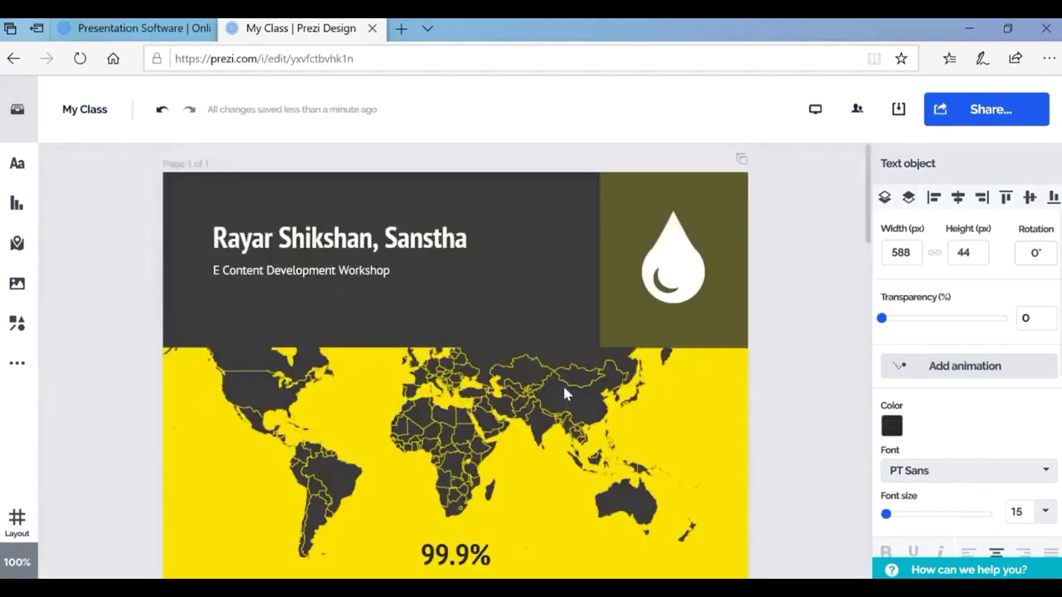
pyautogui.scroll(-2, 564, 388)
pyautogui.write('Coronavirus')
pyautogui.press('Home')
pyautogui.write('Safe ')
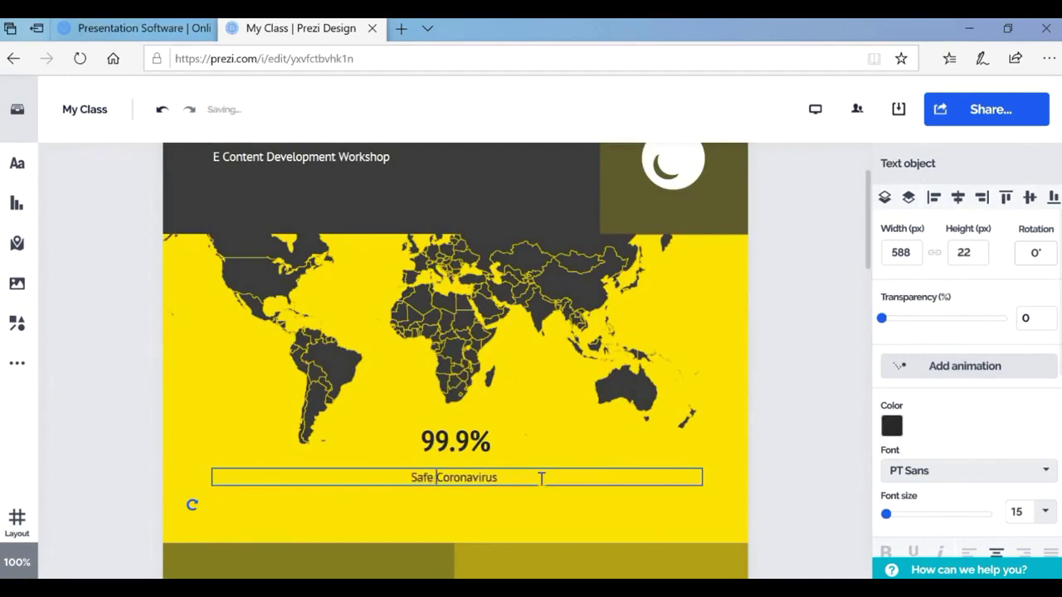
pyautogui.write('population from')
pyautogui.click(531, 509)
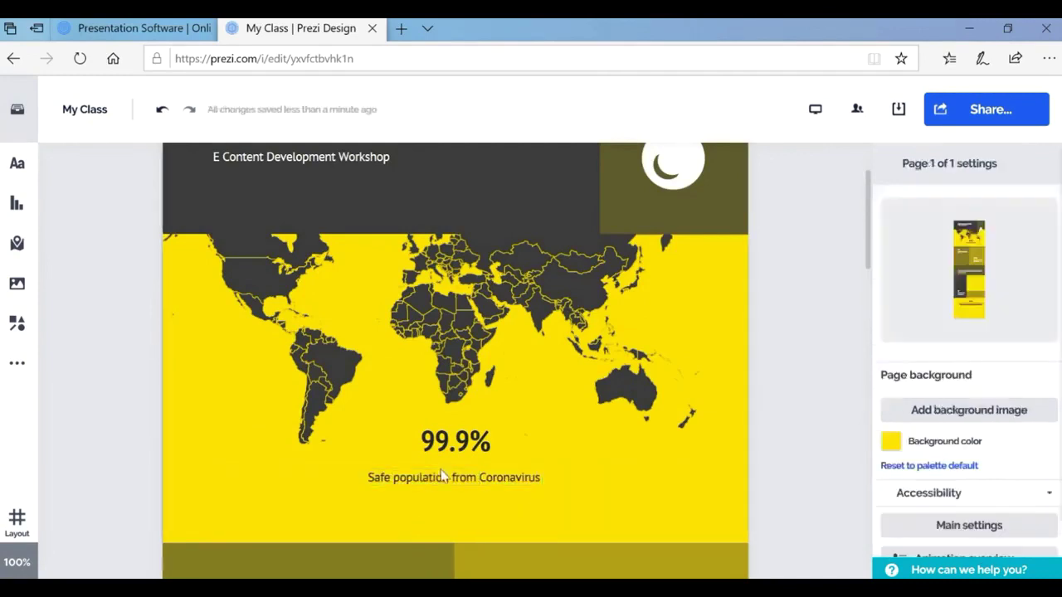
pyautogui.scroll(-3, 444, 475)
# Enter USA values 9808, 454, 34543 and 3453453 in the bar chart's data.
pyautogui.click(592, 326)
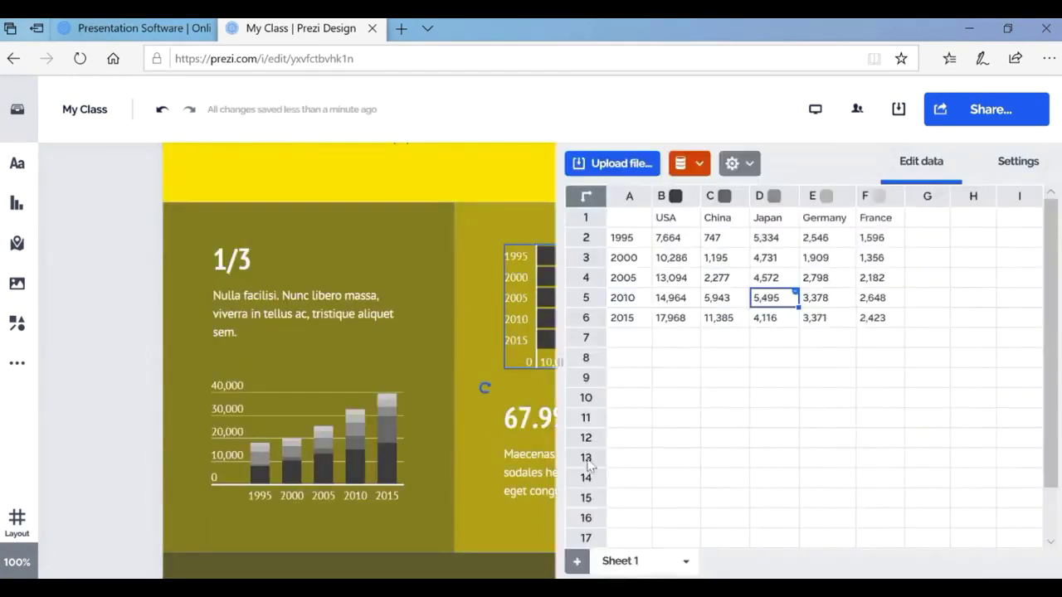
pyautogui.click(671, 237)
pyautogui.write('9808')
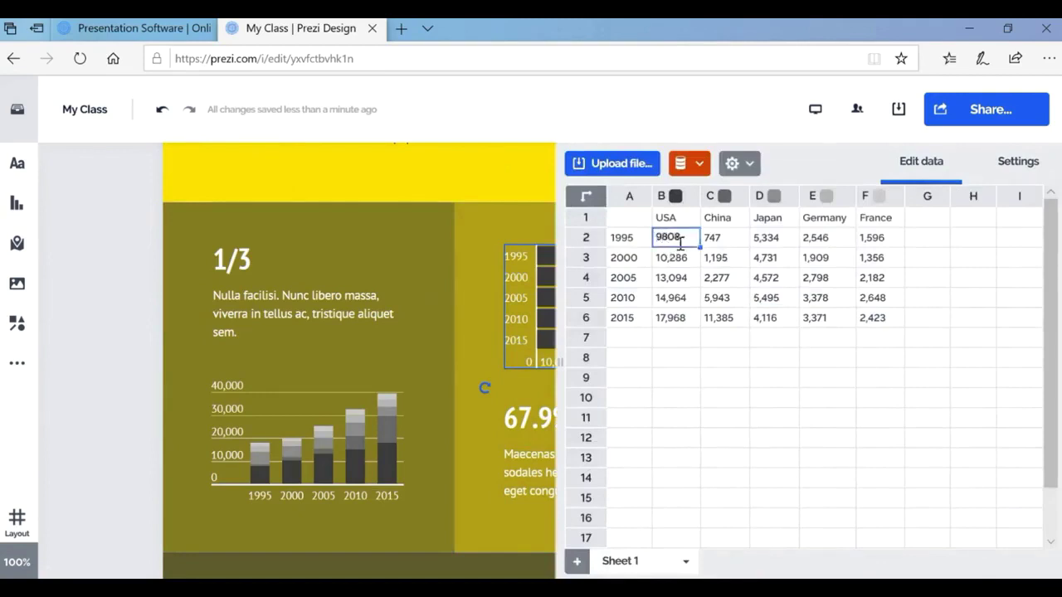
pyautogui.press('Return')
pyautogui.write('454')
pyautogui.press('Return')
pyautogui.write('34543')
pyautogui.press('Return')
pyautogui.press('Down')
pyautogui.write('3453453')
# Close the chart data editor and reselect the bar chart to view its settings.
pyautogui.click(630, 164)
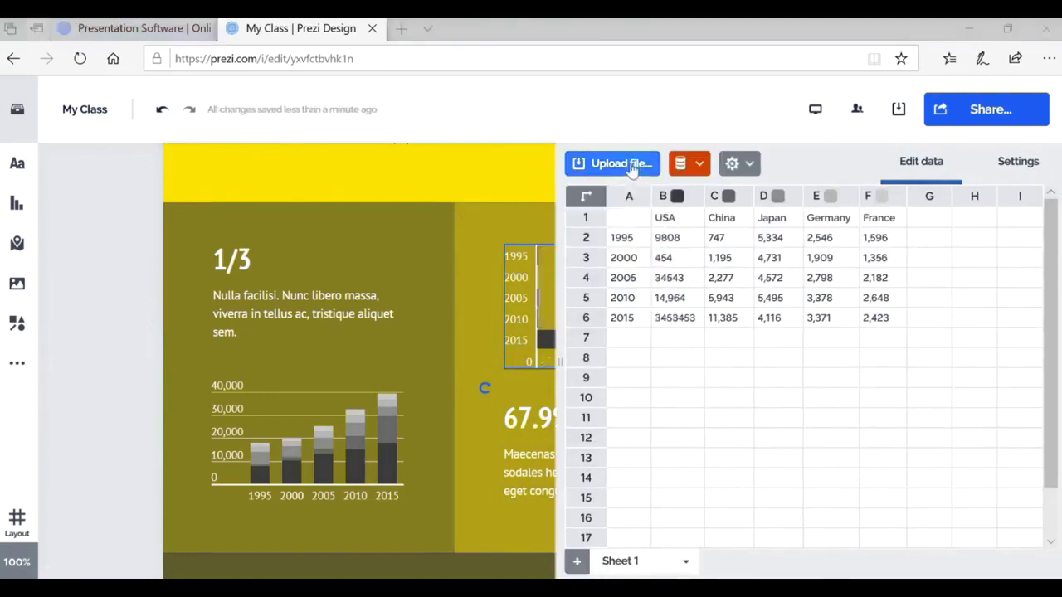
pyautogui.press('Escape')
pyautogui.press('Escape')
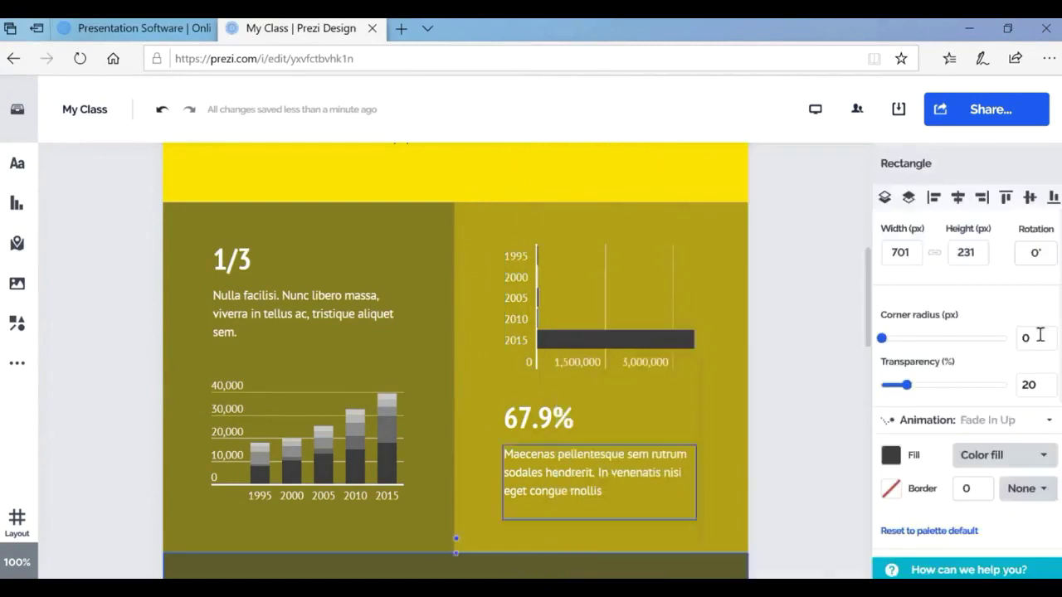
pyautogui.click(603, 307)
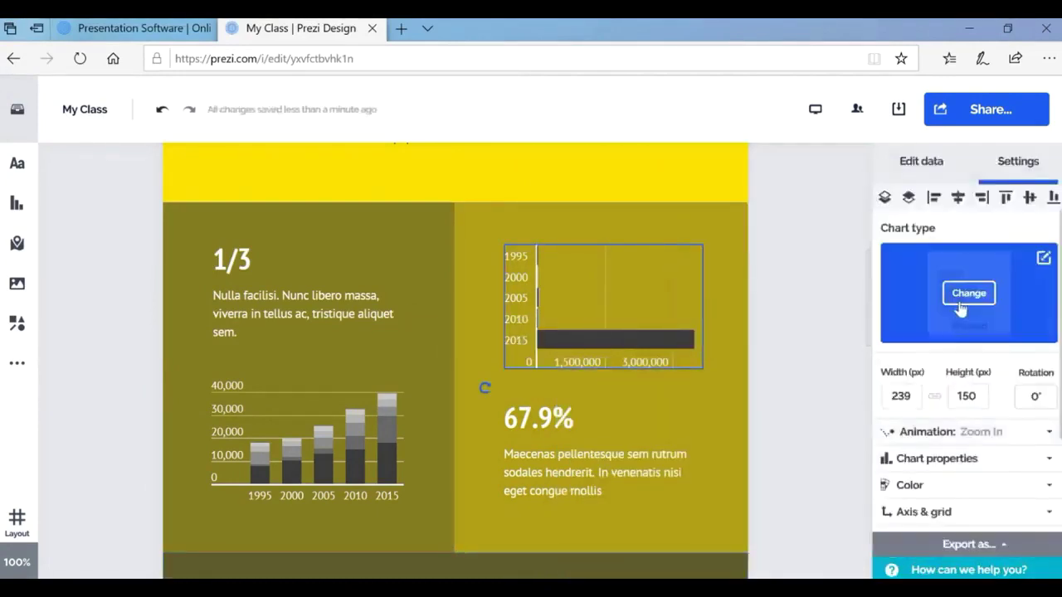
pyautogui.scroll(-5, 415, 430)
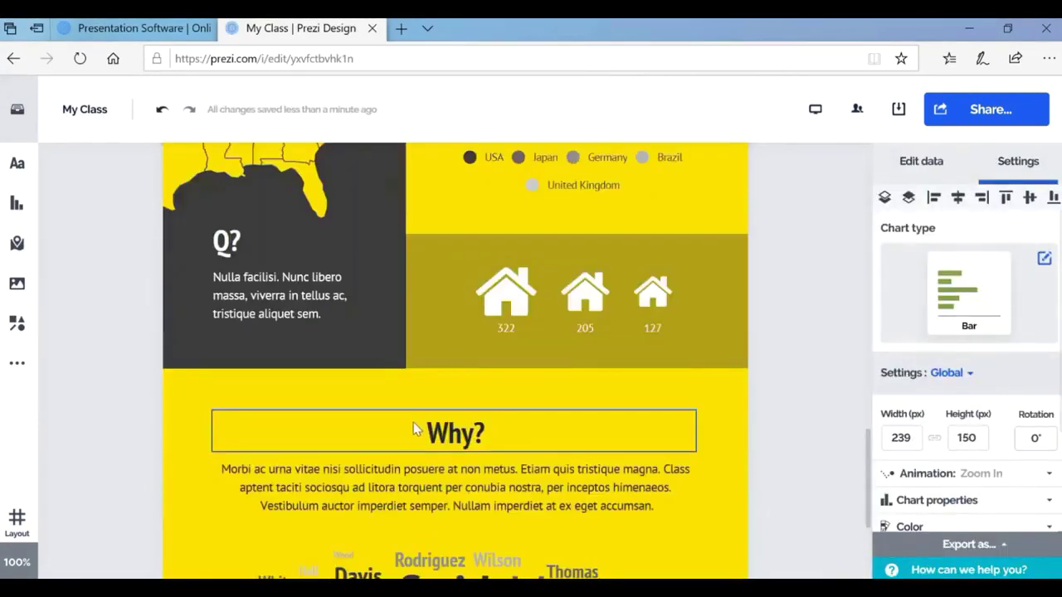
pyautogui.scroll(-3, 415, 430)
# Share My Class with anyone on the web, copy its link, and go back to templates.
pyautogui.click(1004, 108)
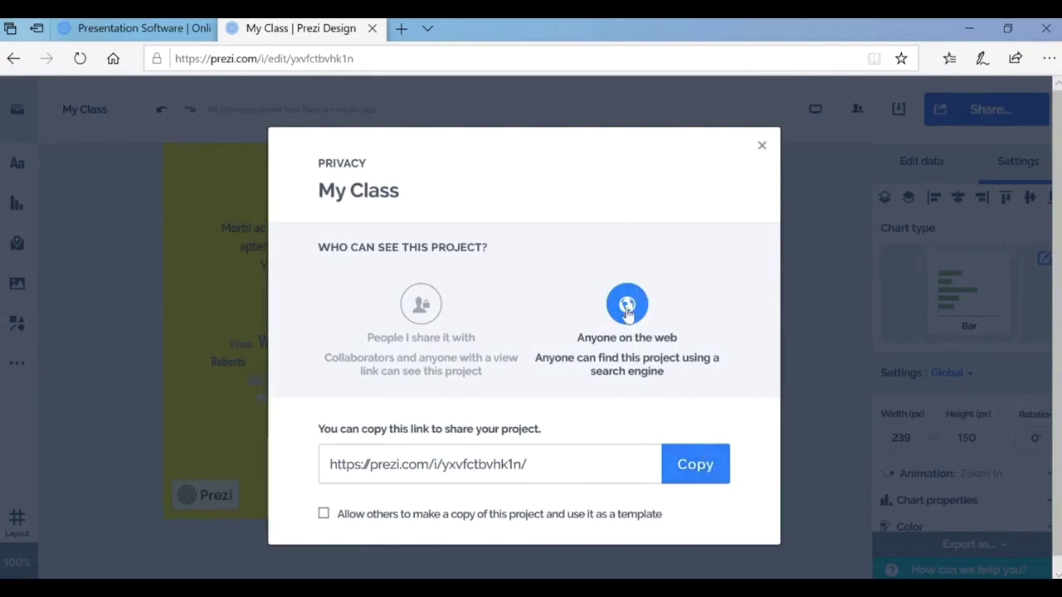
pyautogui.click(706, 480)
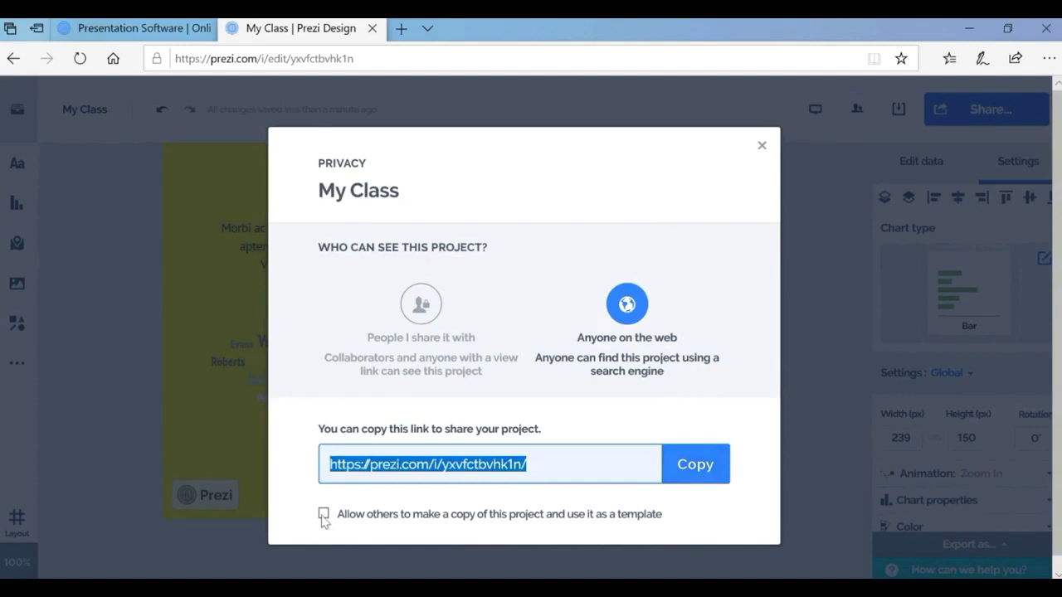
pyautogui.click(14, 58)
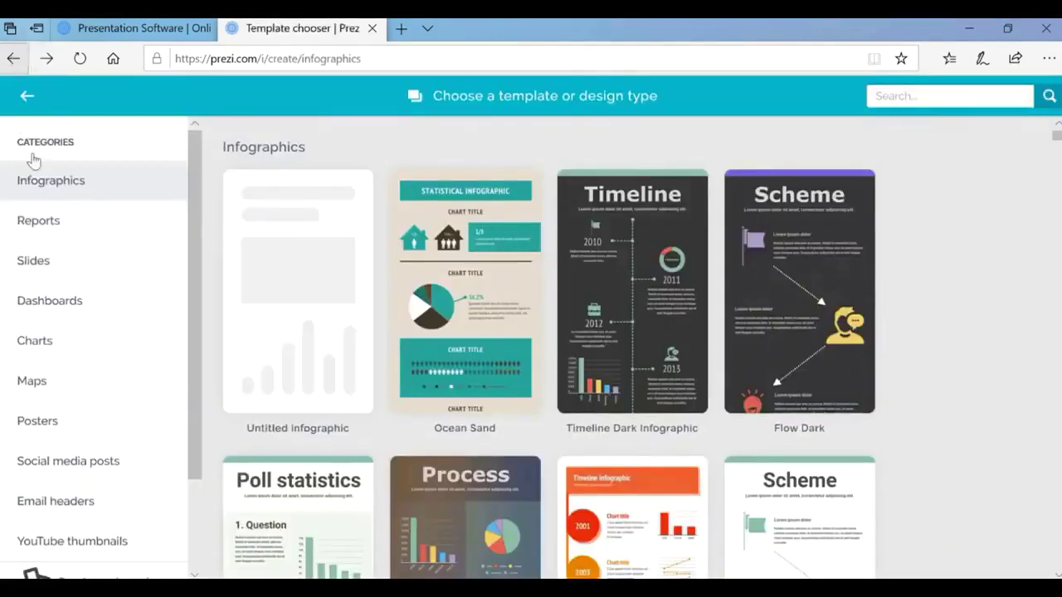
# Open the Reports category and preview the Resume blue & red template.
pyautogui.click(49, 228)
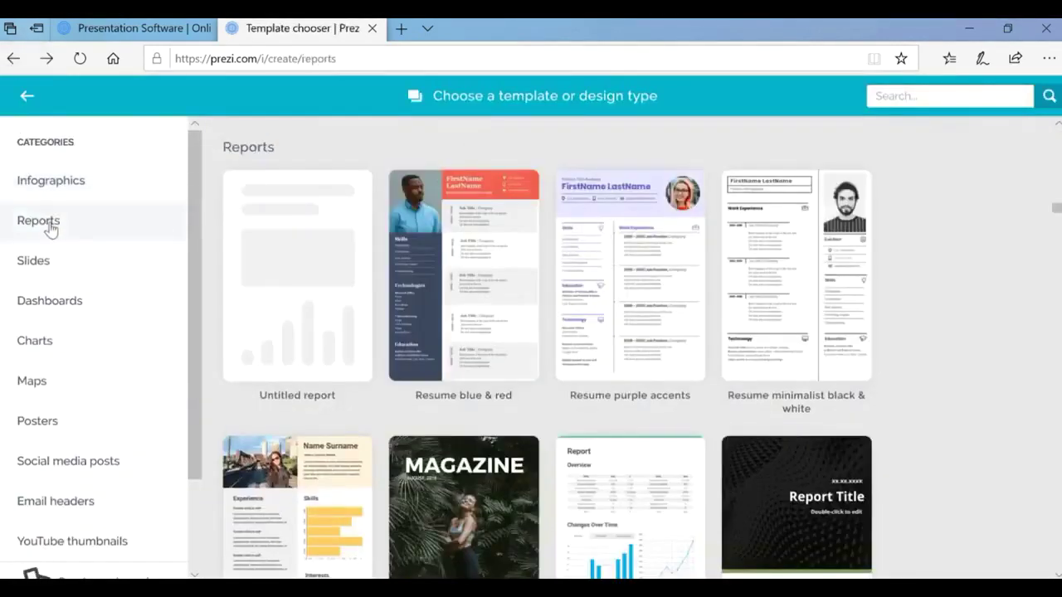
pyautogui.click(475, 194)
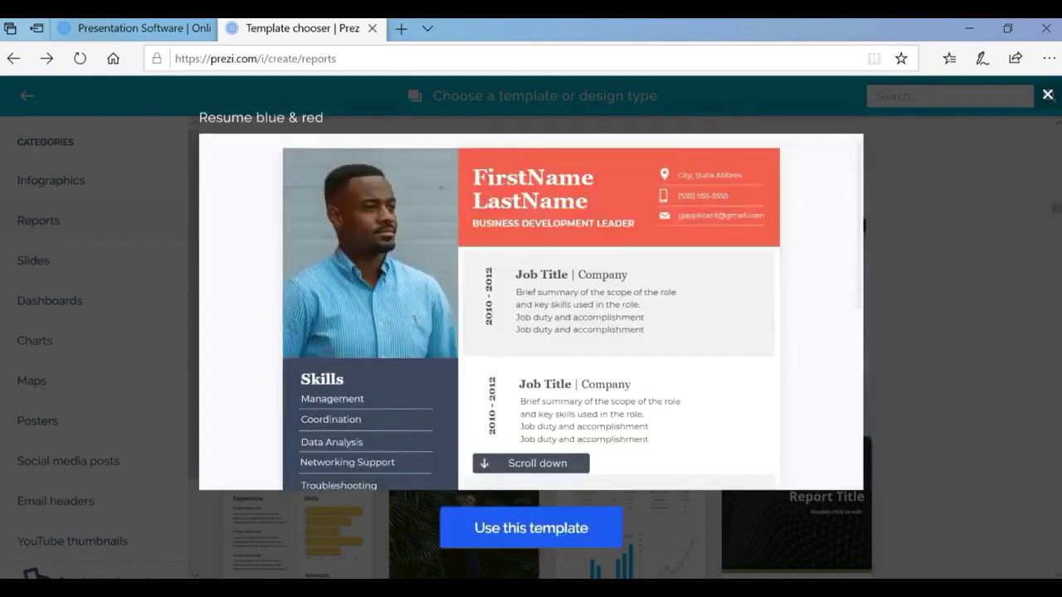
# Create a project titled 'Ram' from the Resume blue & red template.
pyautogui.click(487, 532)
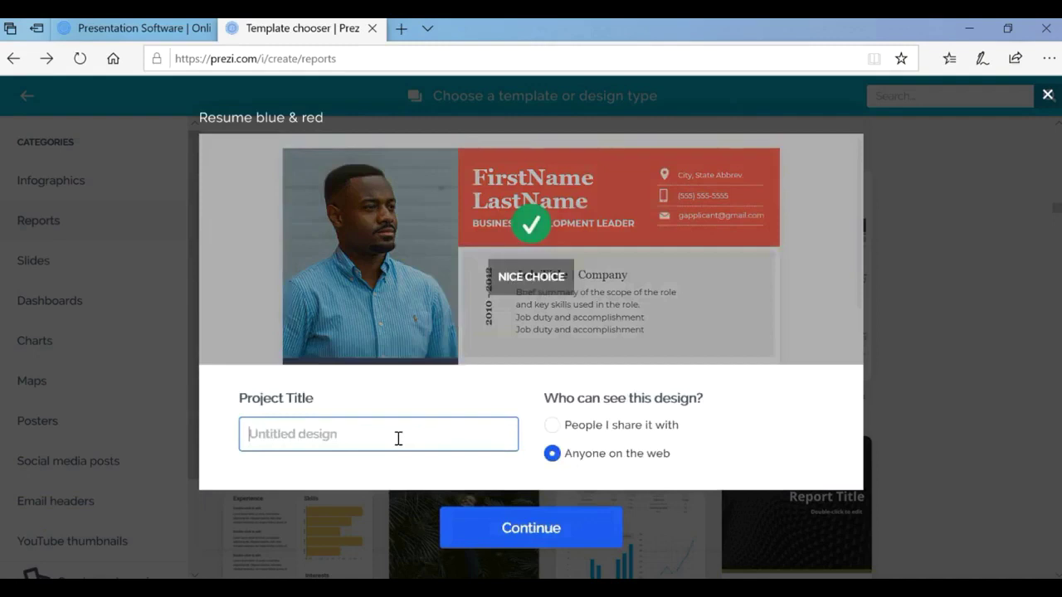
pyautogui.write('Ram')
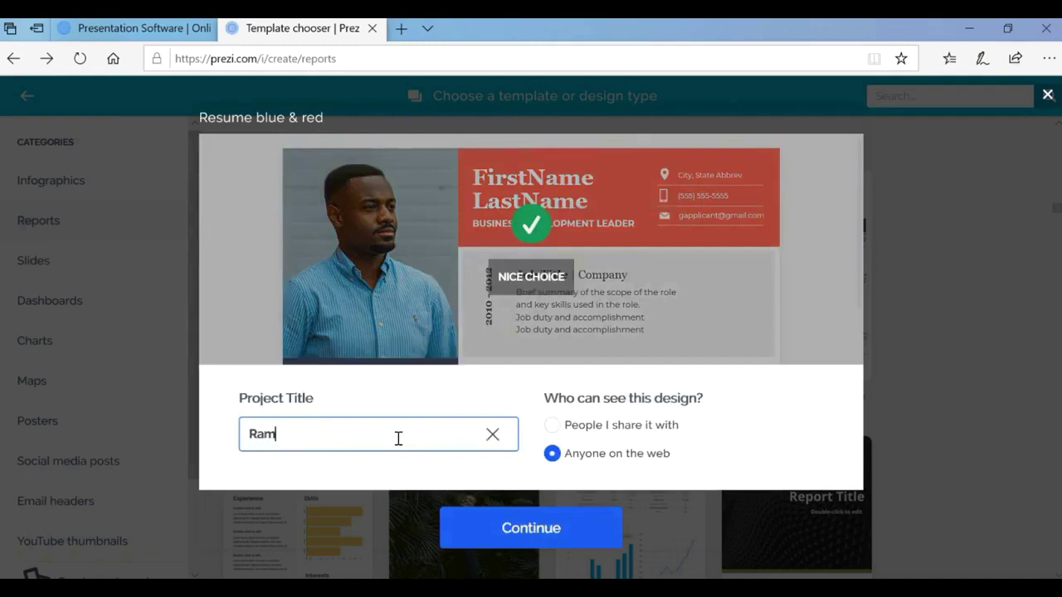
pyautogui.click(552, 531)
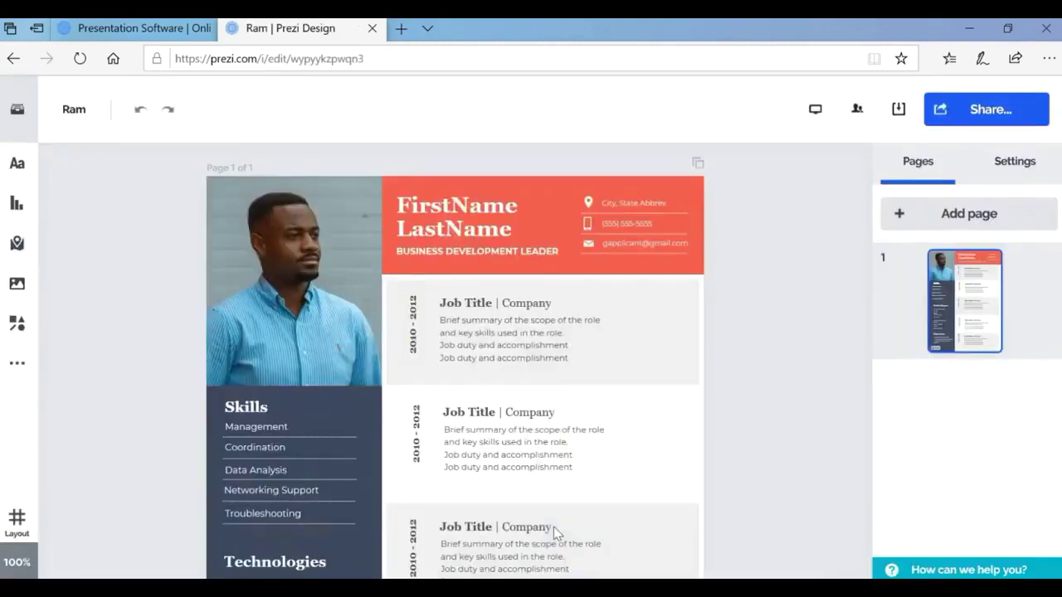
# Look over the résumé's job entries, selecting the first description and second job title.
pyautogui.scroll(-5, 366, 428)
pyautogui.scroll(5, 365, 455)
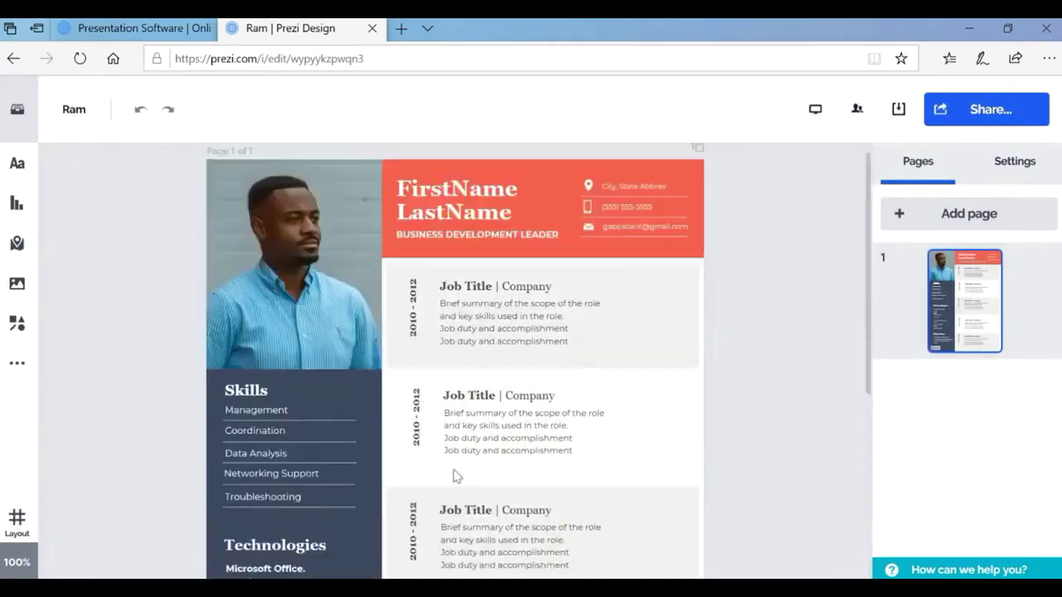
pyautogui.click(601, 355)
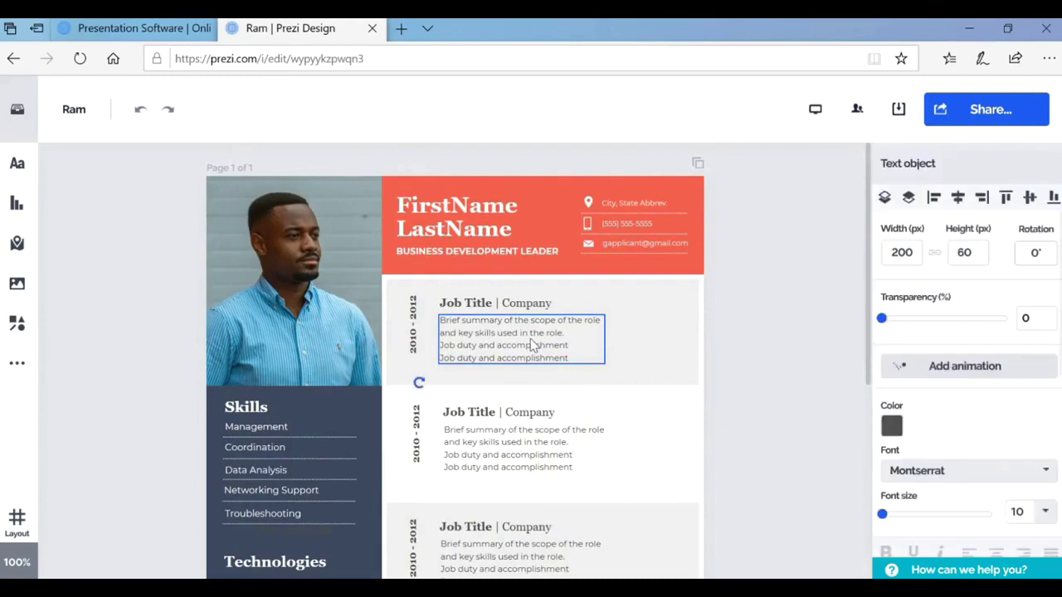
pyautogui.click(543, 419)
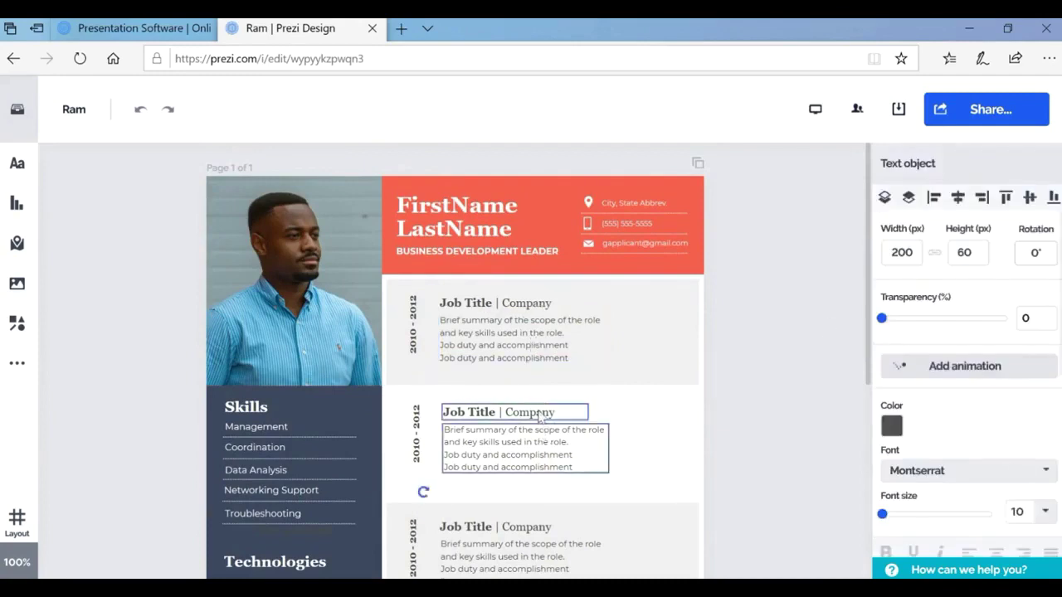
pyautogui.press('Escape')
# Replace the FirstName LastName heading placeholders with the applicant's first name and surname.
pyautogui.click(479, 214)
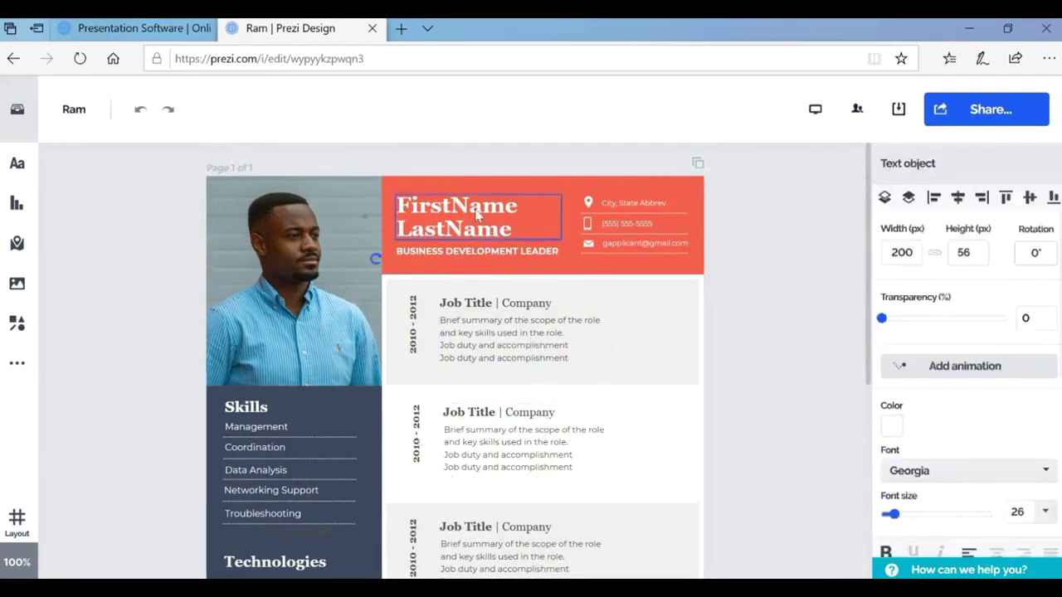
pyautogui.moveTo(520, 206); pyautogui.dragTo(391, 194)
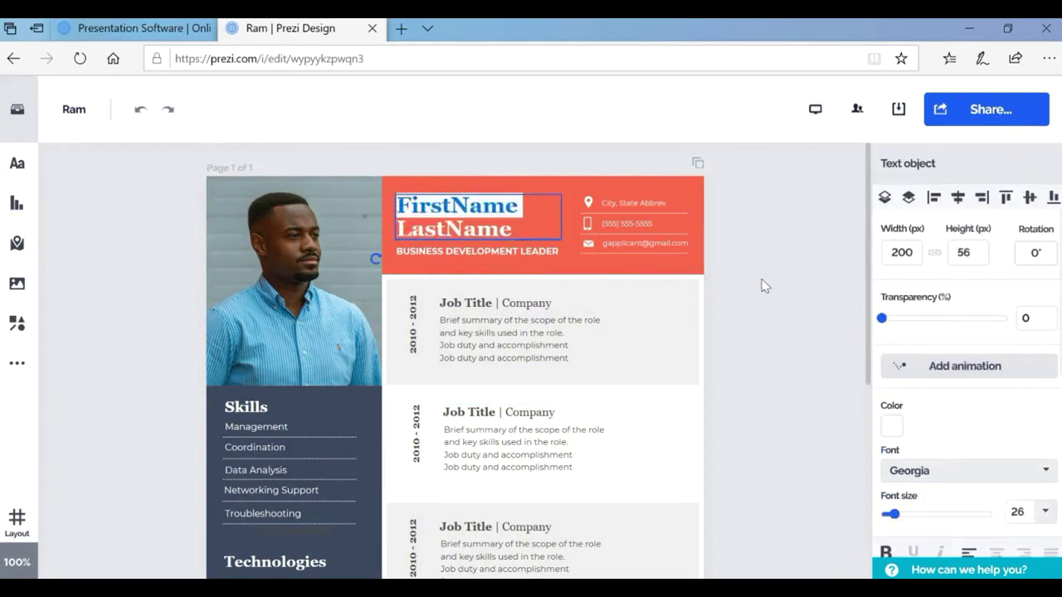
pyautogui.write('ARa')
pyautogui.press('BackSpace')
pyautogui.press('BackSpace')
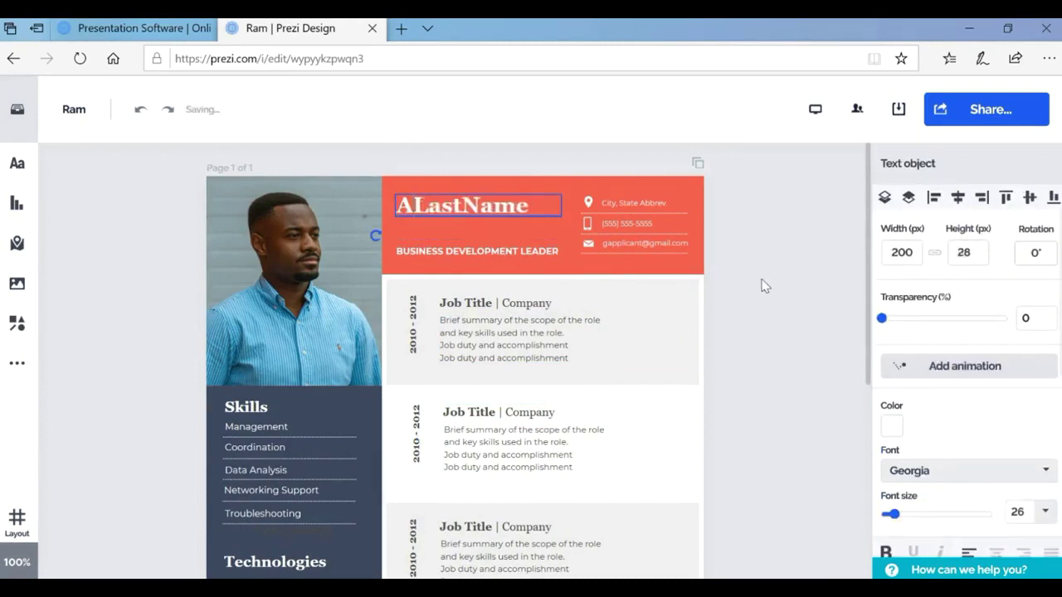
pyautogui.press('BackSpace')
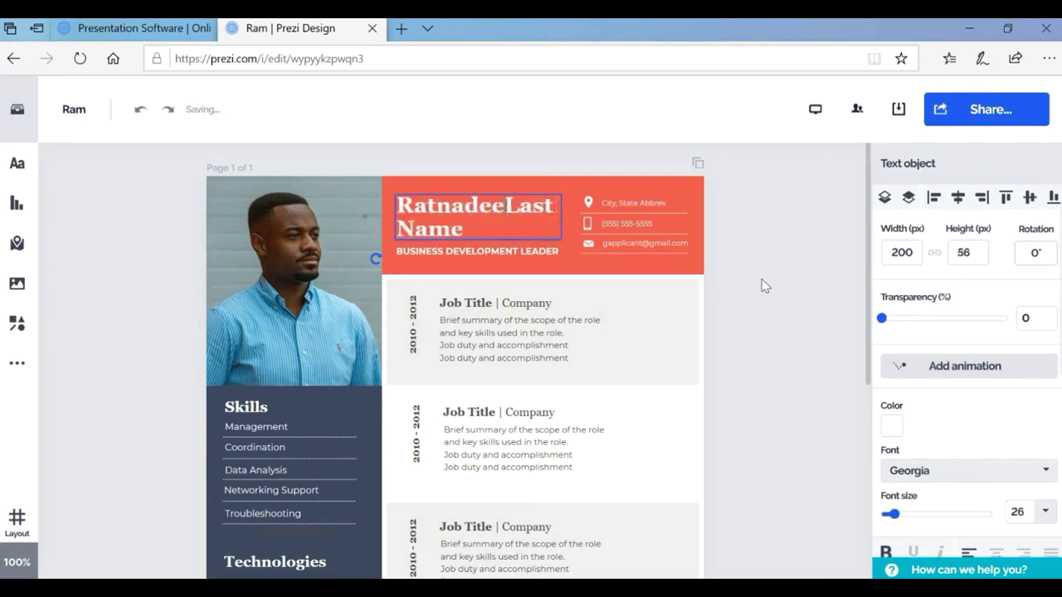
pyautogui.press('Delete')
pyautogui.press('Delete')
pyautogui.press('Delete')
pyautogui.press('Delete')
pyautogui.press('Delete')
pyautogui.press('Delete')
pyautogui.press('Delete')
pyautogui.press('Delete')
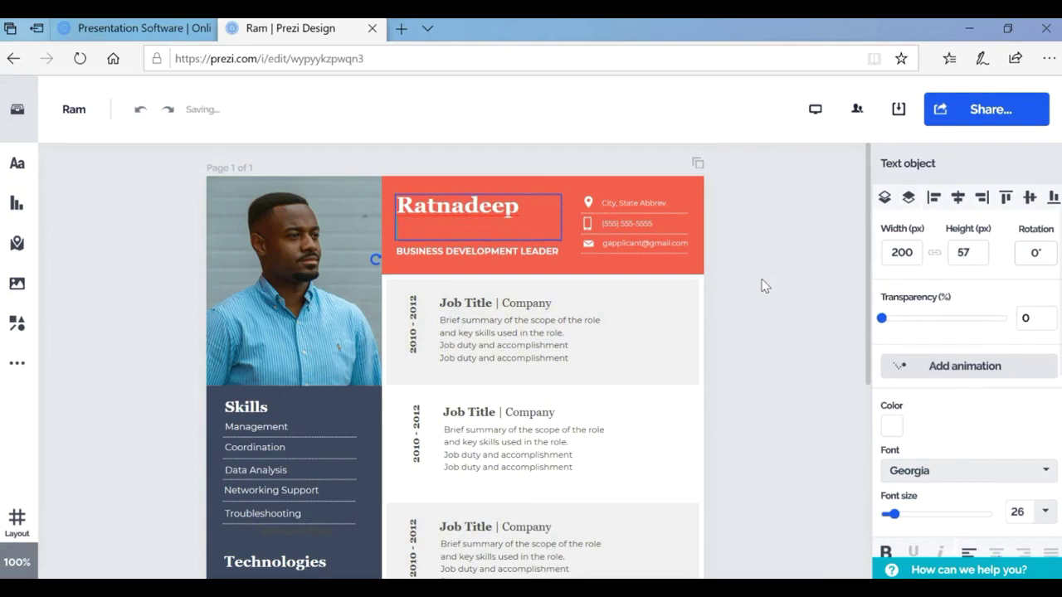
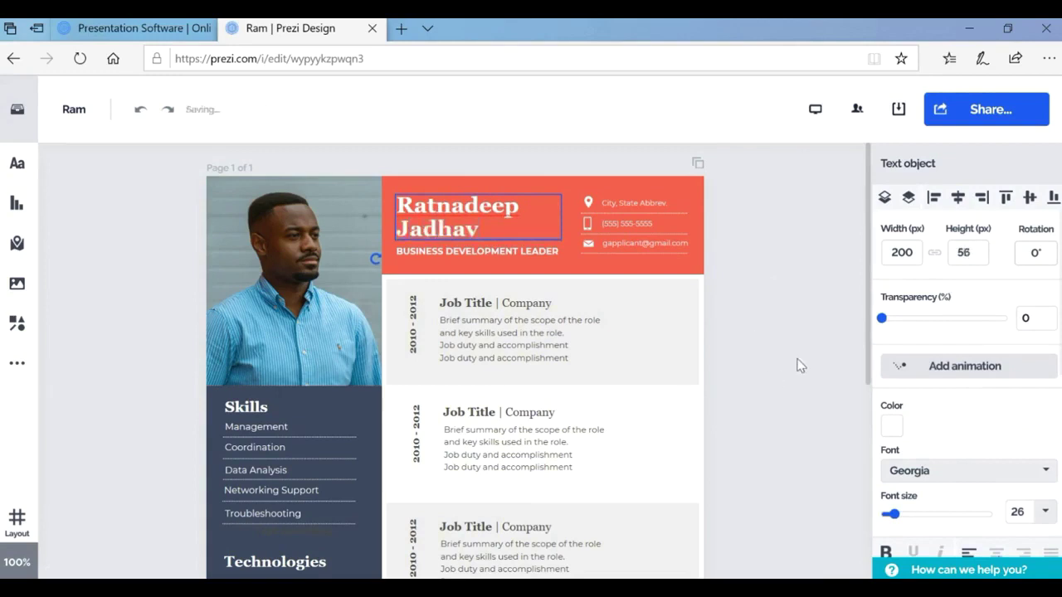
# Copy the project's share link from the privacy settings, then close them.
pyautogui.click(799, 365)
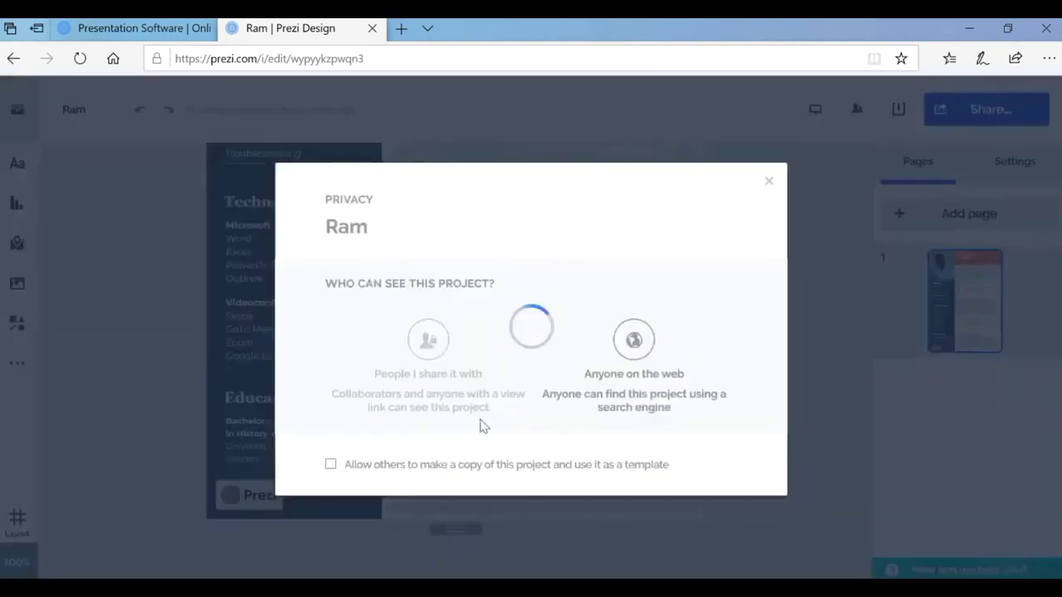
pyautogui.click(697, 455)
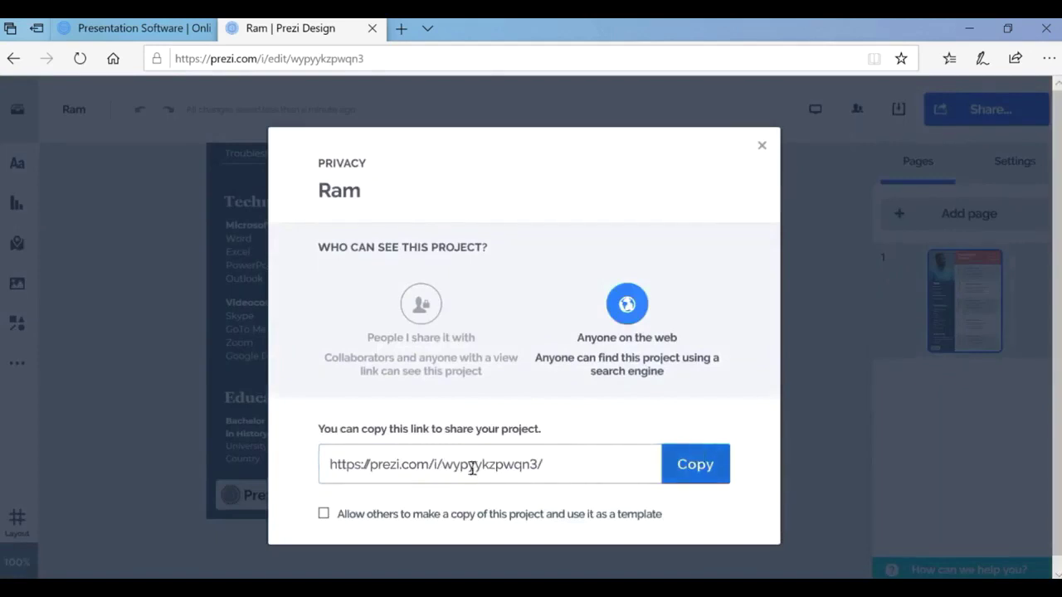
pyautogui.click(762, 145)
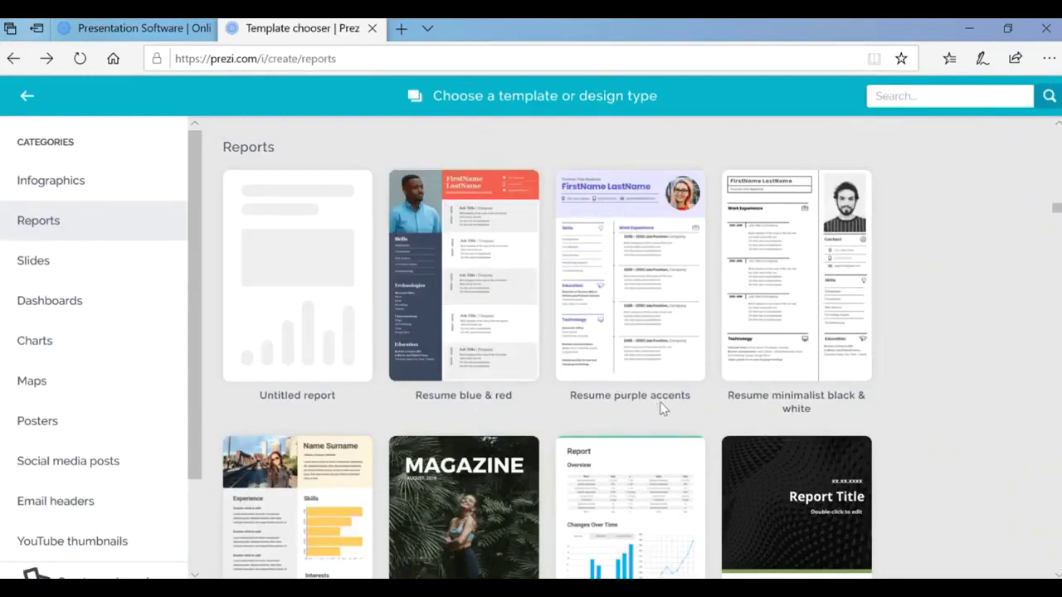
pyautogui.scroll(-3, 819, 395)
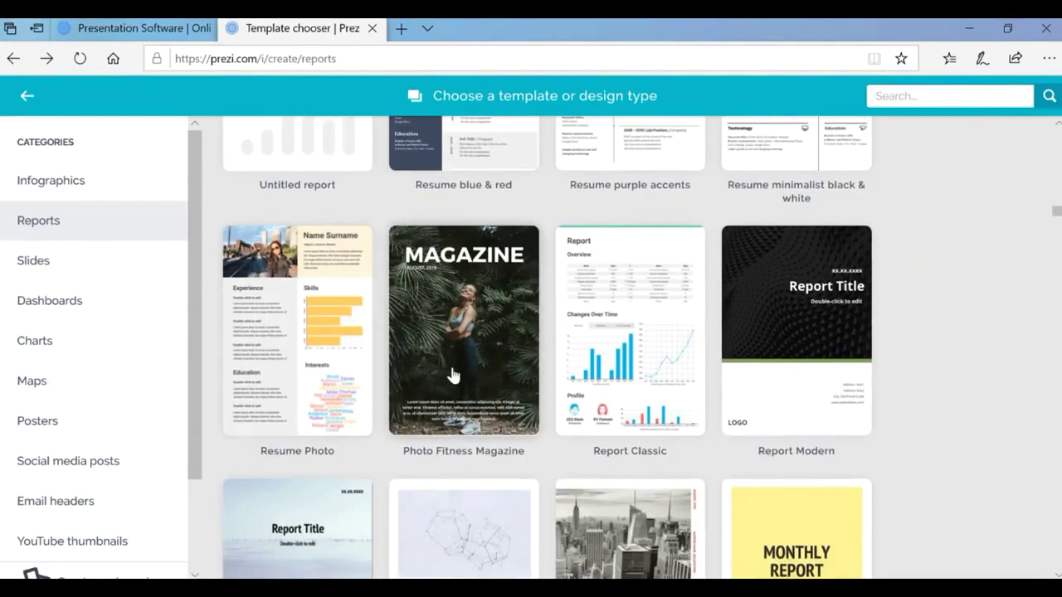
pyautogui.scroll(-1, 803, 358)
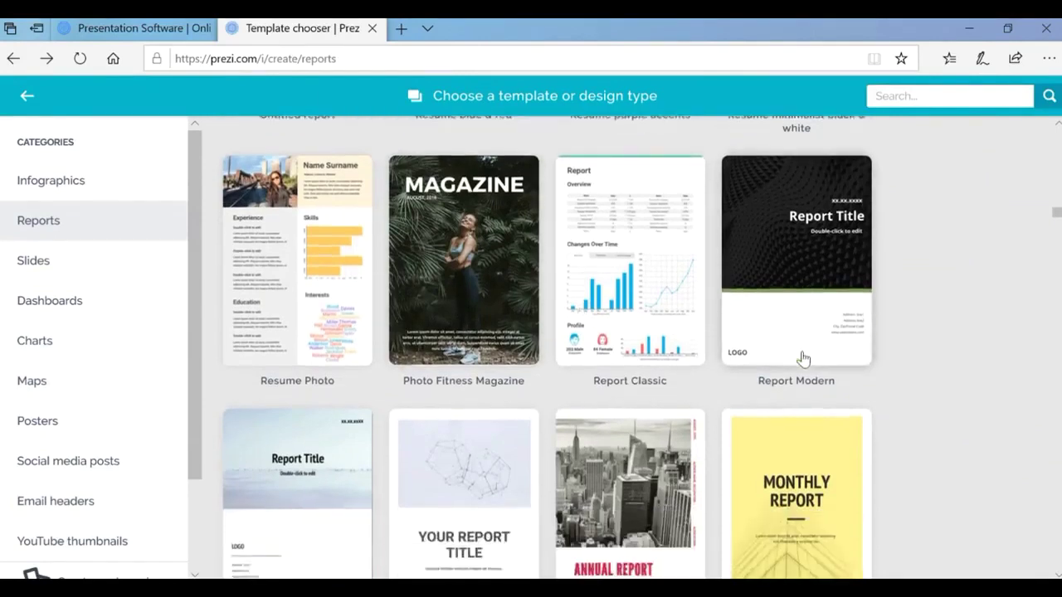
pyautogui.scroll(-1, 432, 365)
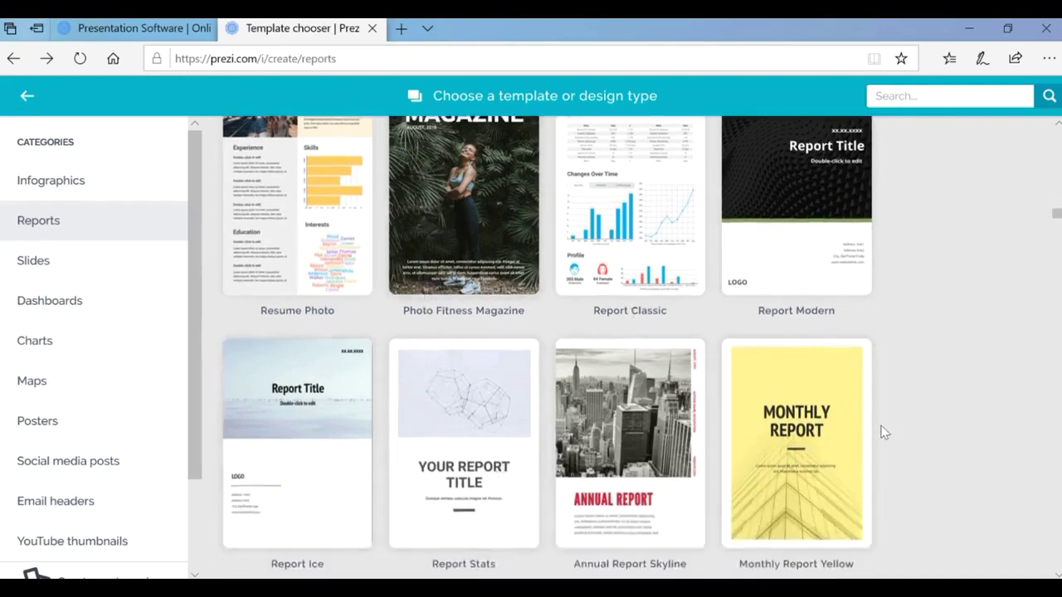
pyautogui.scroll(-3, 885, 435)
pyautogui.scroll(-1, 886, 440)
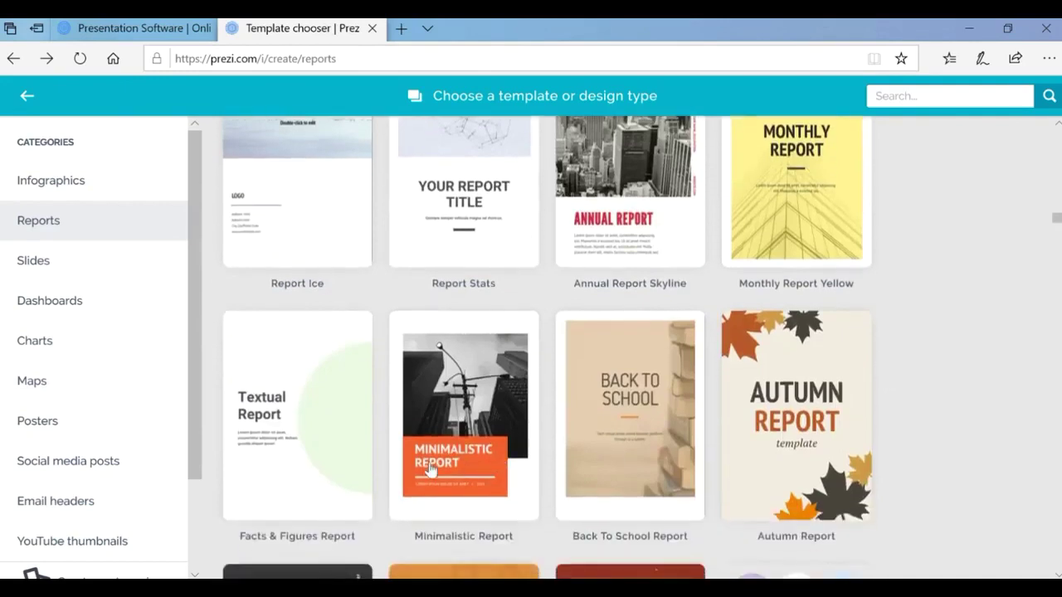
pyautogui.scroll(-2, 678, 483)
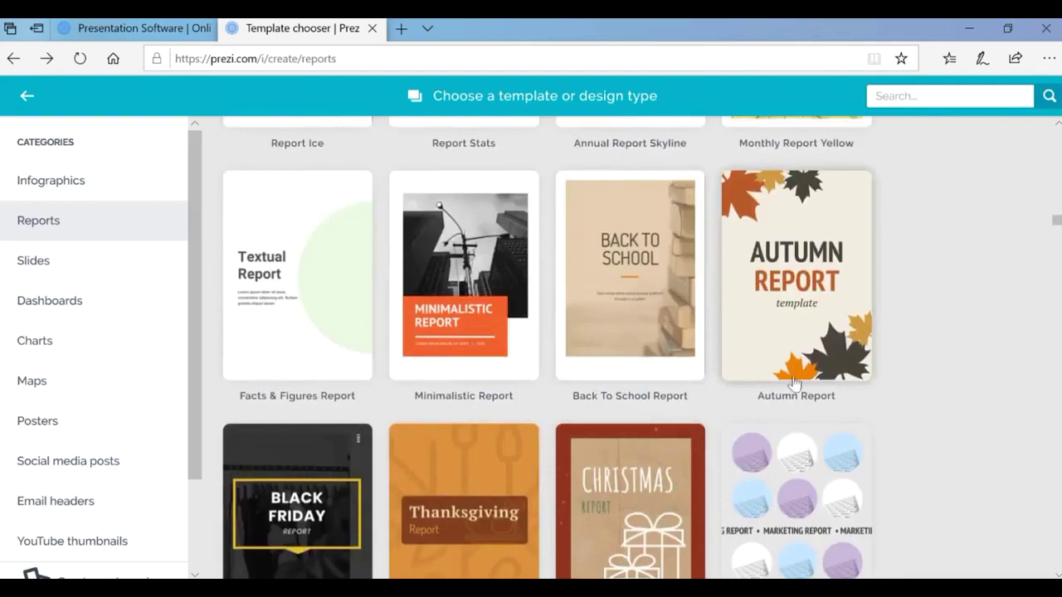
pyautogui.scroll(-2, 803, 290)
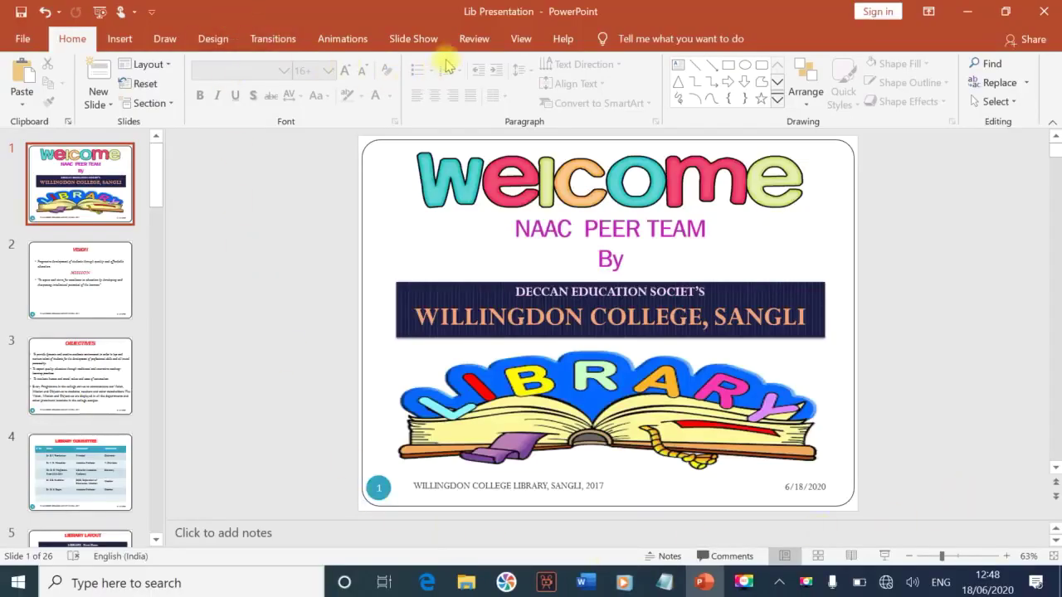
# Start the Lib Presentation slide show from the first slide.
pyautogui.click(415, 40)
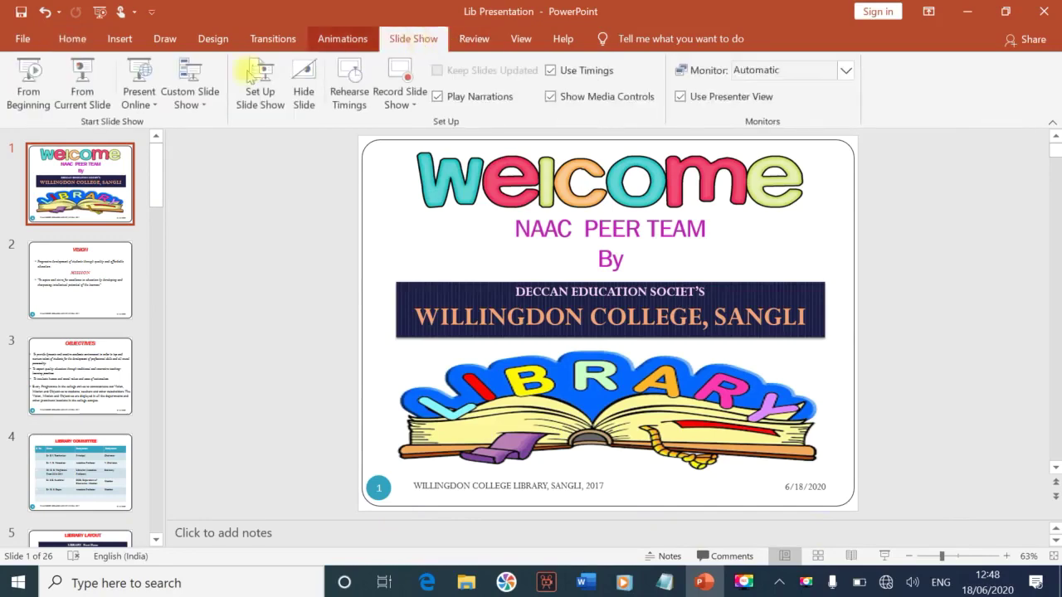
pyautogui.click(25, 85)
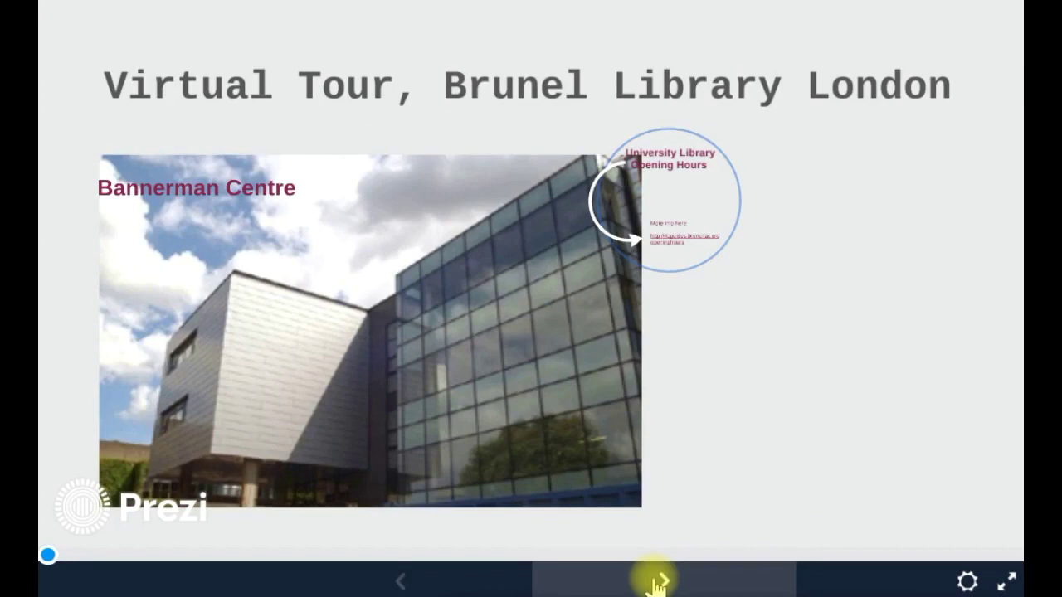
# Advance through opening hours, Floor 0, kiosk, returns, Eat Here and LibSmart to Computing Support.
pyautogui.click(657, 583)
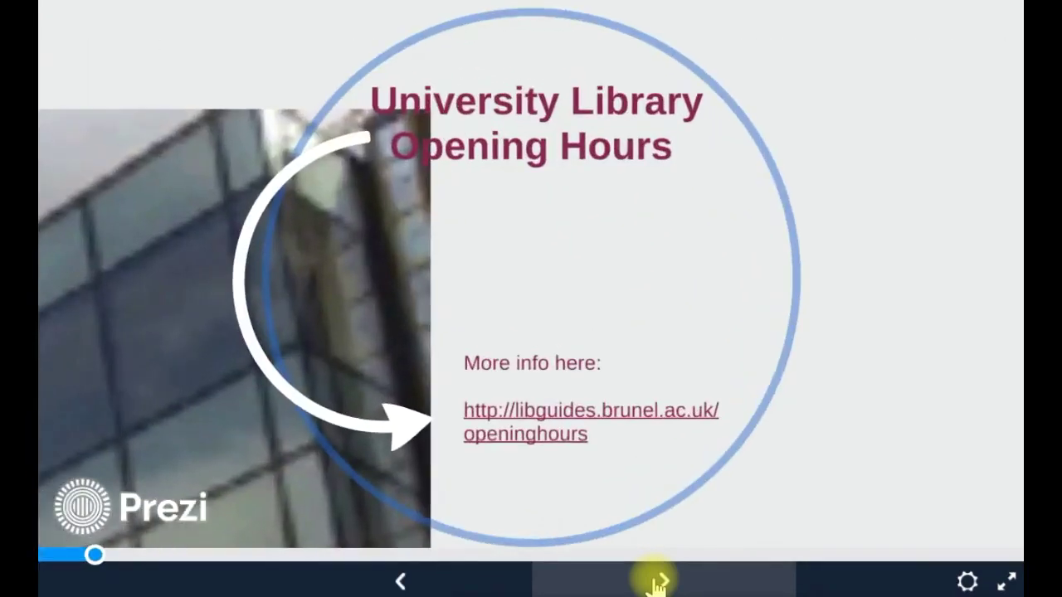
pyautogui.click(657, 583)
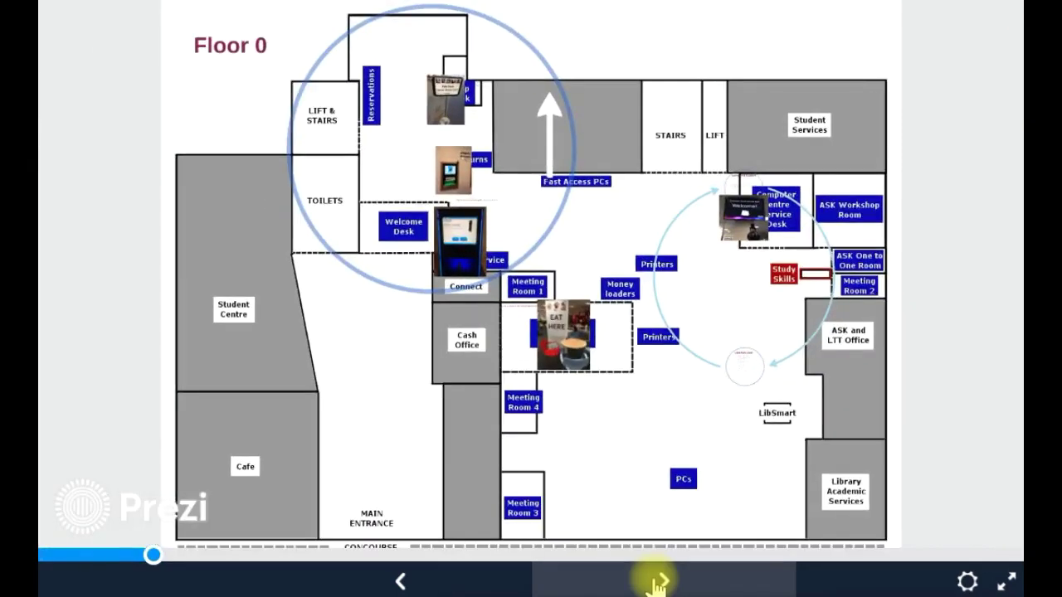
pyautogui.click(657, 583)
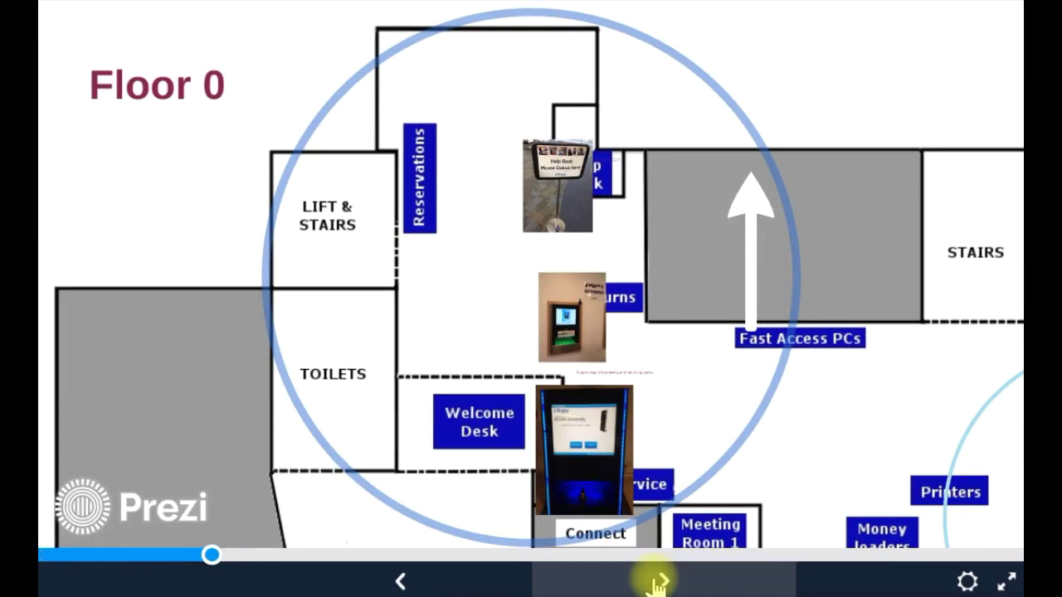
pyautogui.click(657, 583)
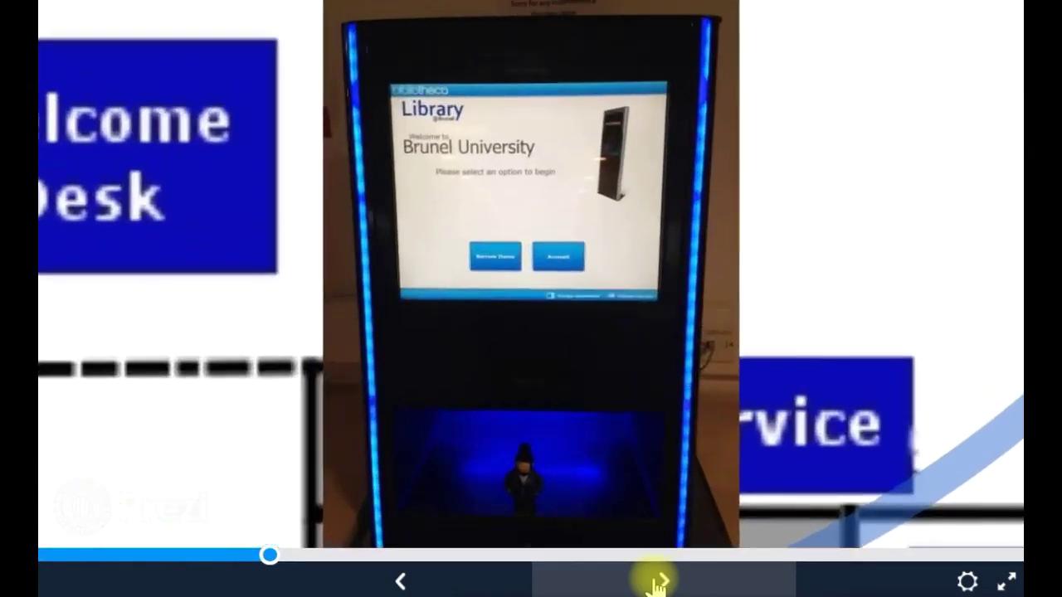
pyautogui.click(657, 583)
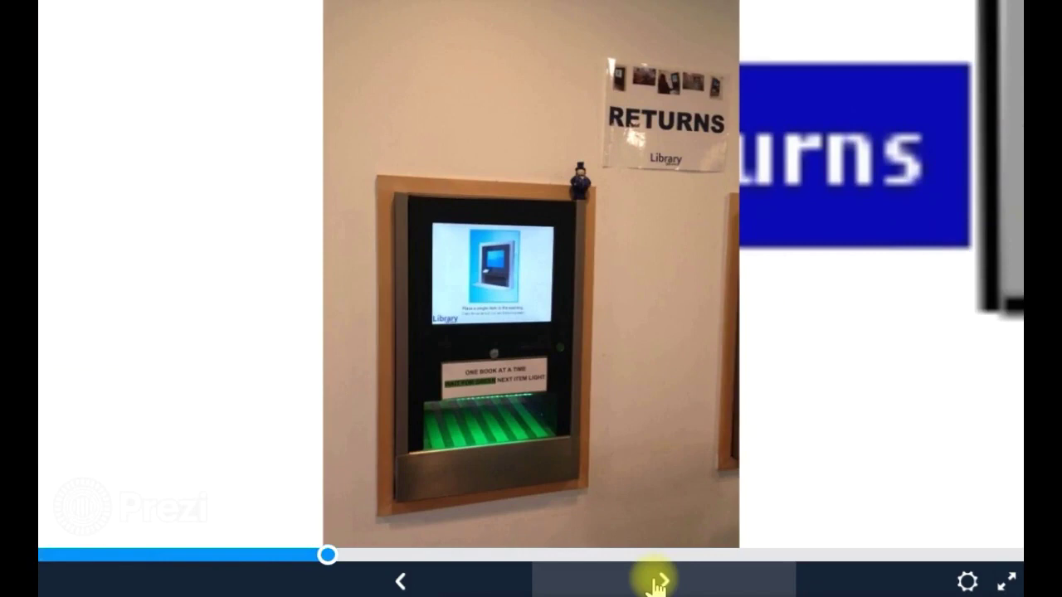
pyautogui.click(657, 583)
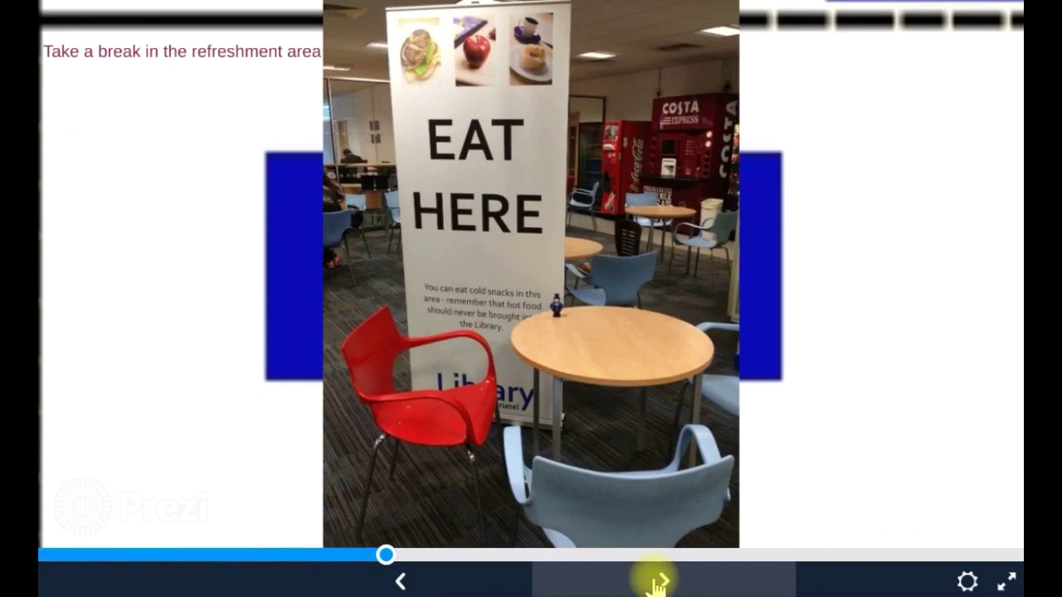
pyautogui.click(657, 584)
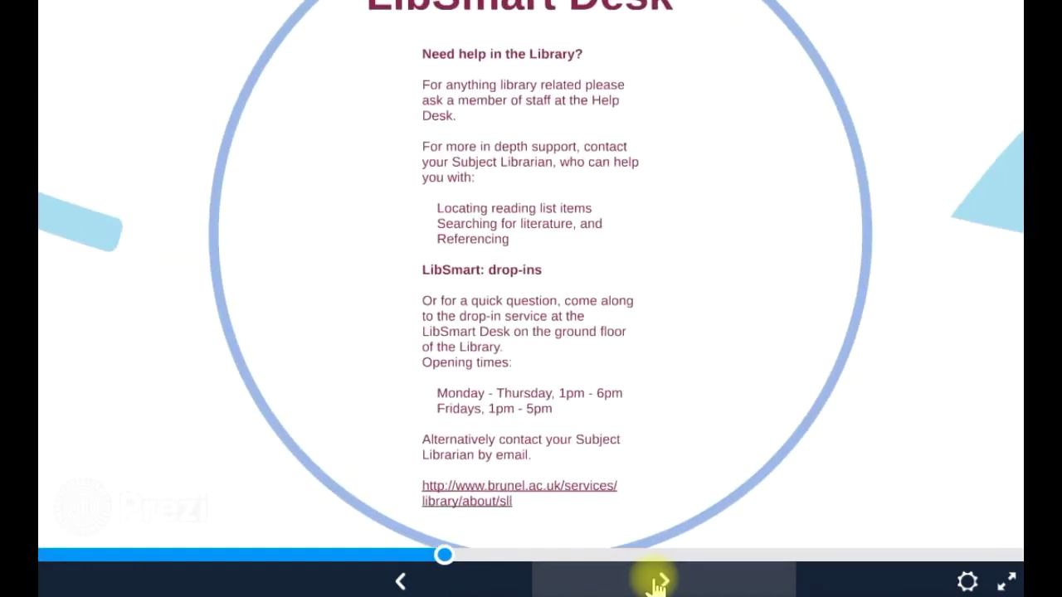
pyautogui.click(657, 583)
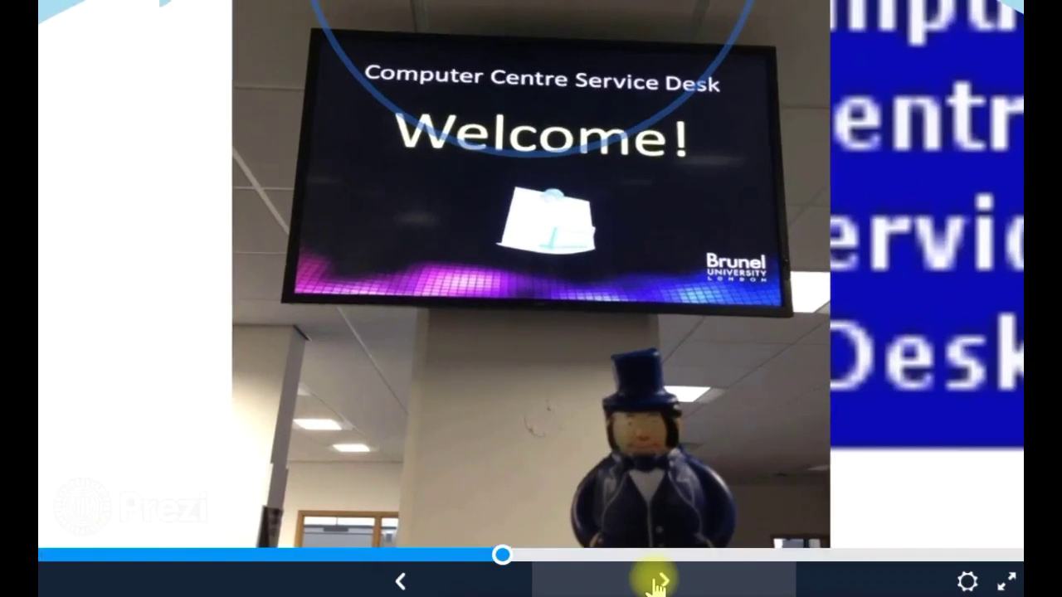
pyautogui.click(657, 583)
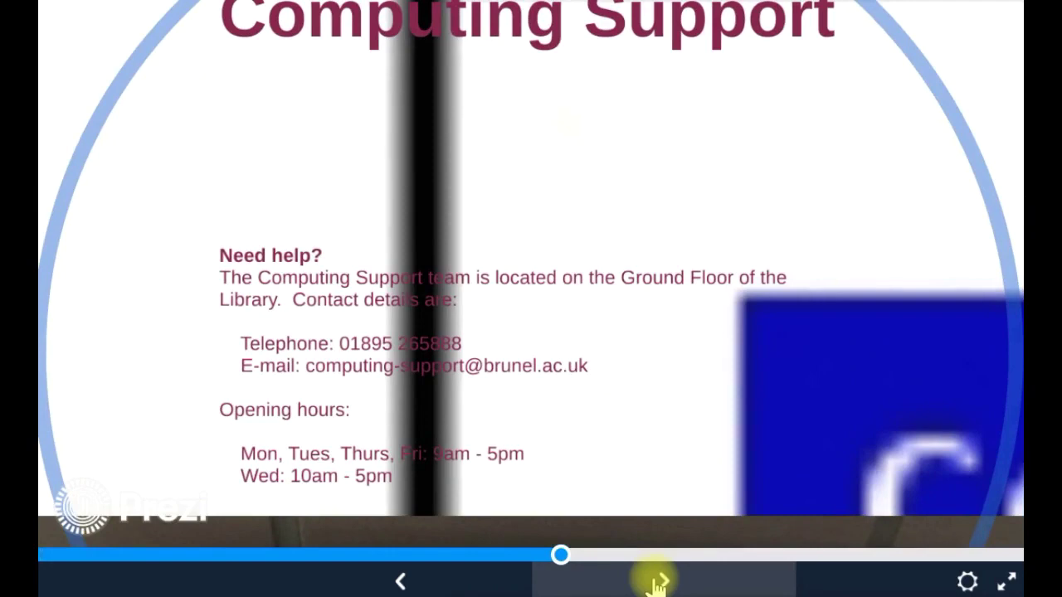
# Advance through Floor 1, bookshelf, Floor 3, Research Commons and Special Collections to Law Library.
pyautogui.click(657, 583)
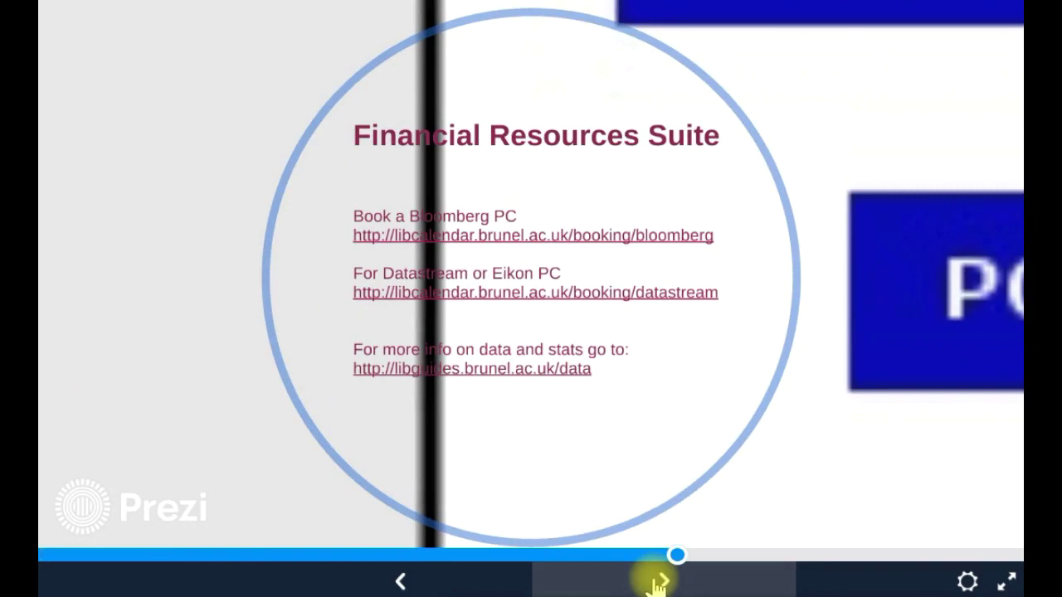
pyautogui.click(657, 585)
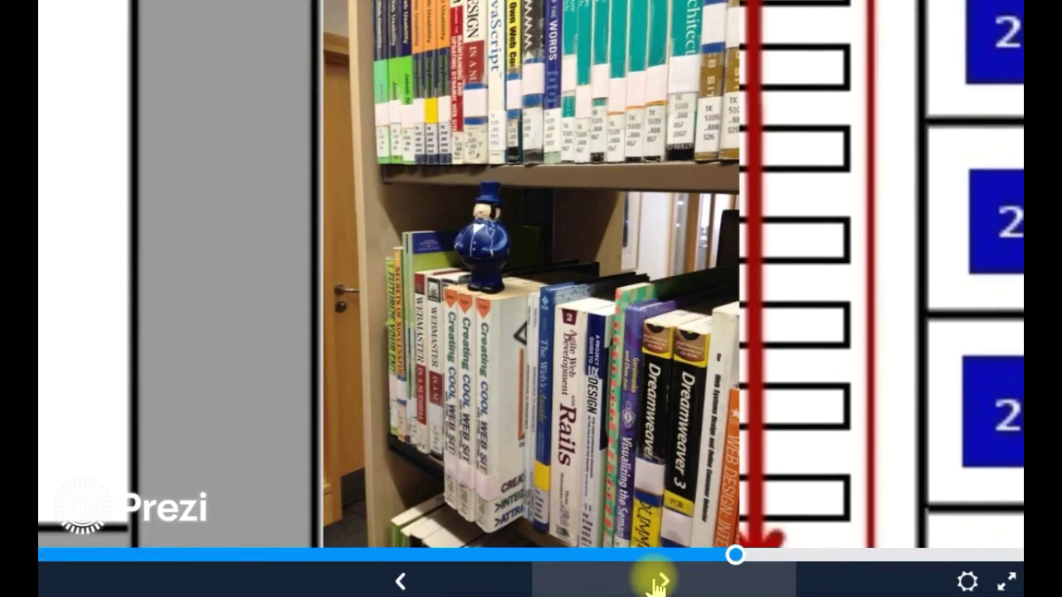
pyautogui.click(658, 585)
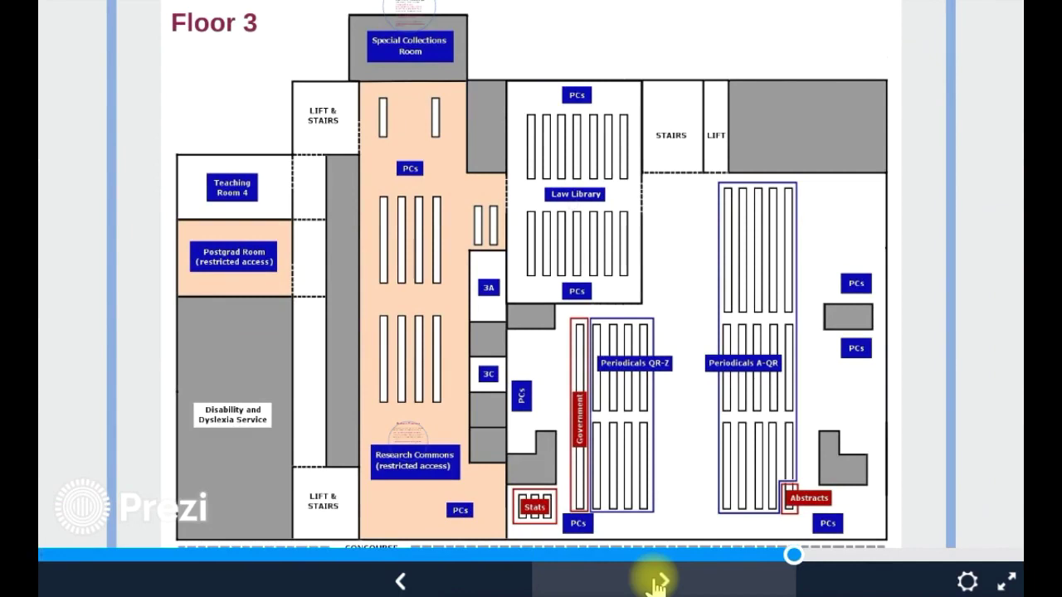
pyautogui.click(658, 583)
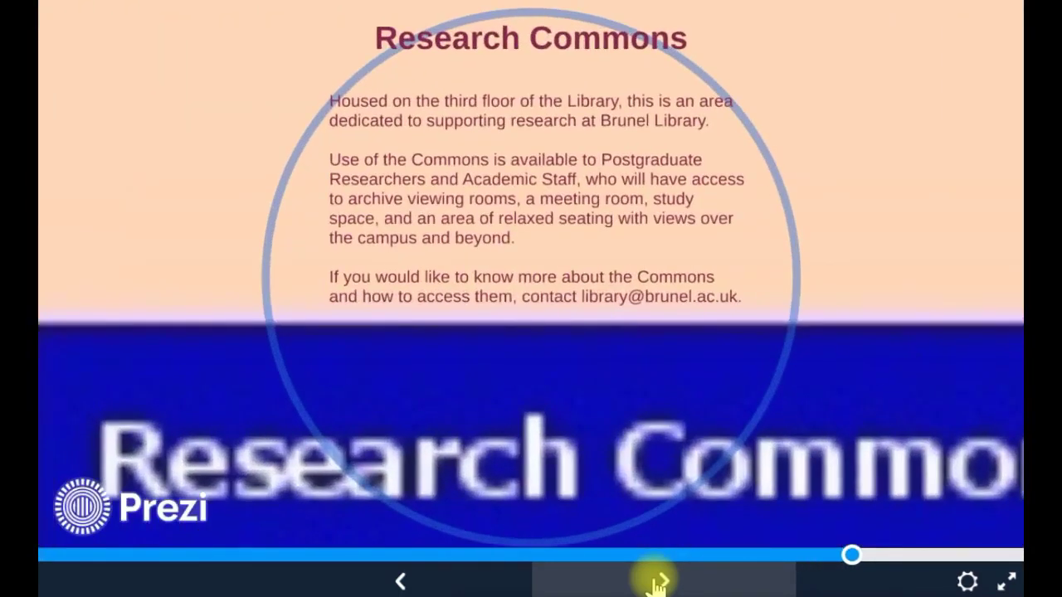
pyautogui.click(657, 583)
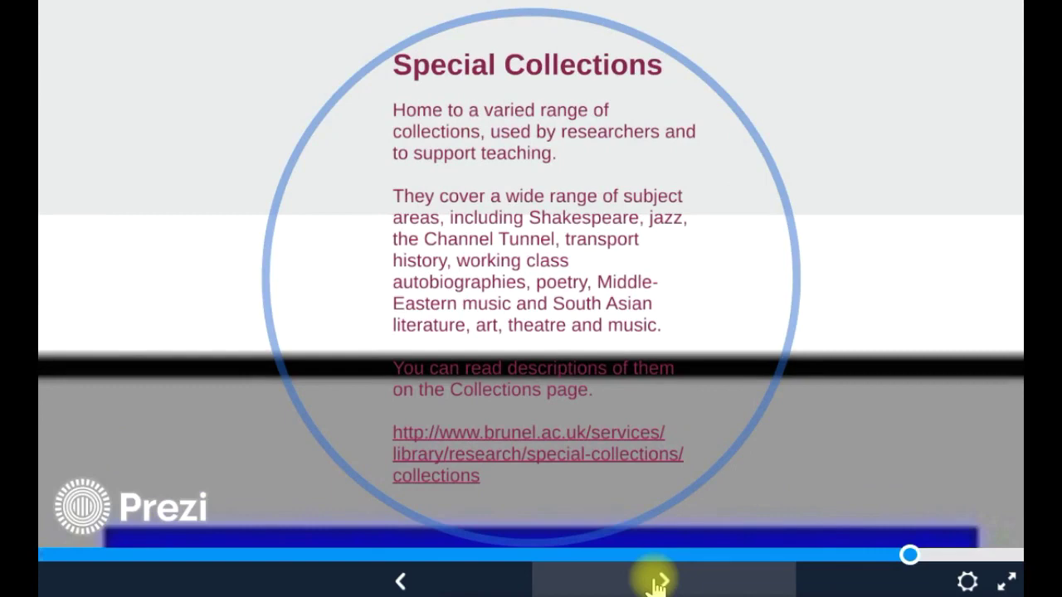
pyautogui.click(657, 583)
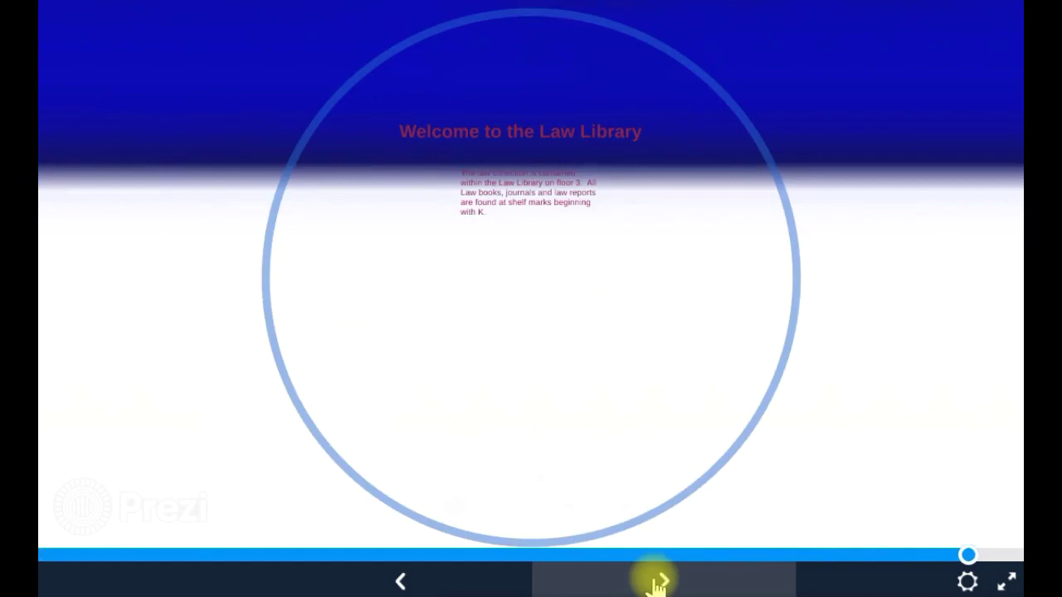
pyautogui.click(657, 583)
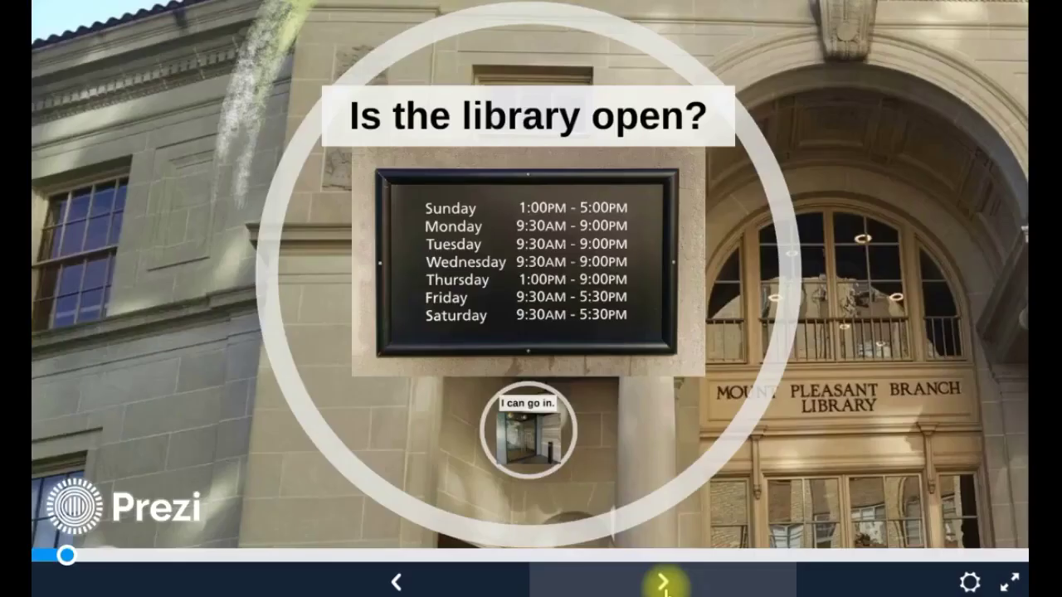
# Step from the At the Library overview through searching and reading to the library card topic.
pyautogui.click(396, 581)
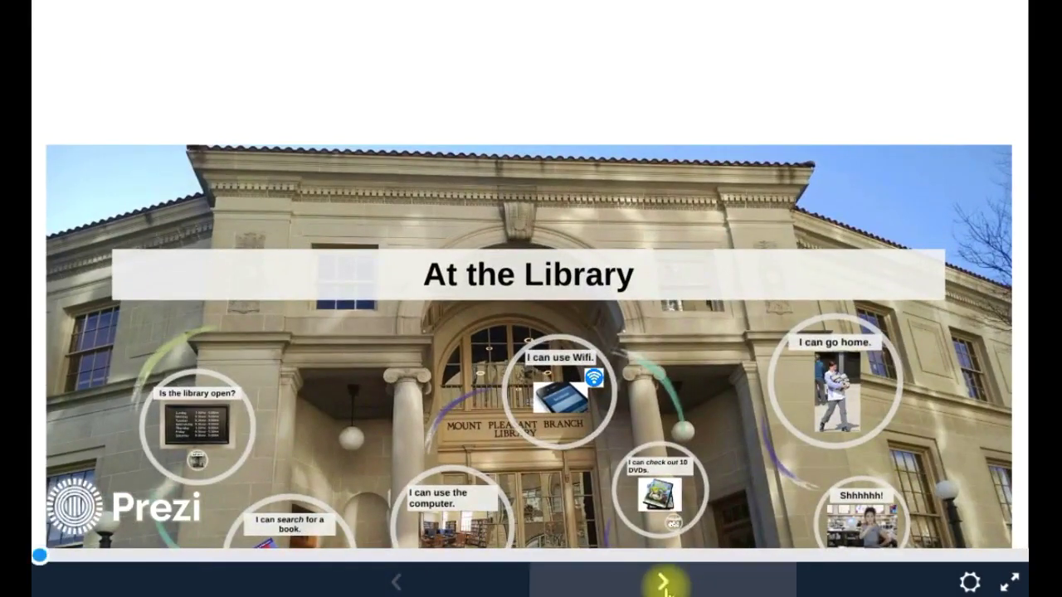
pyautogui.click(663, 583)
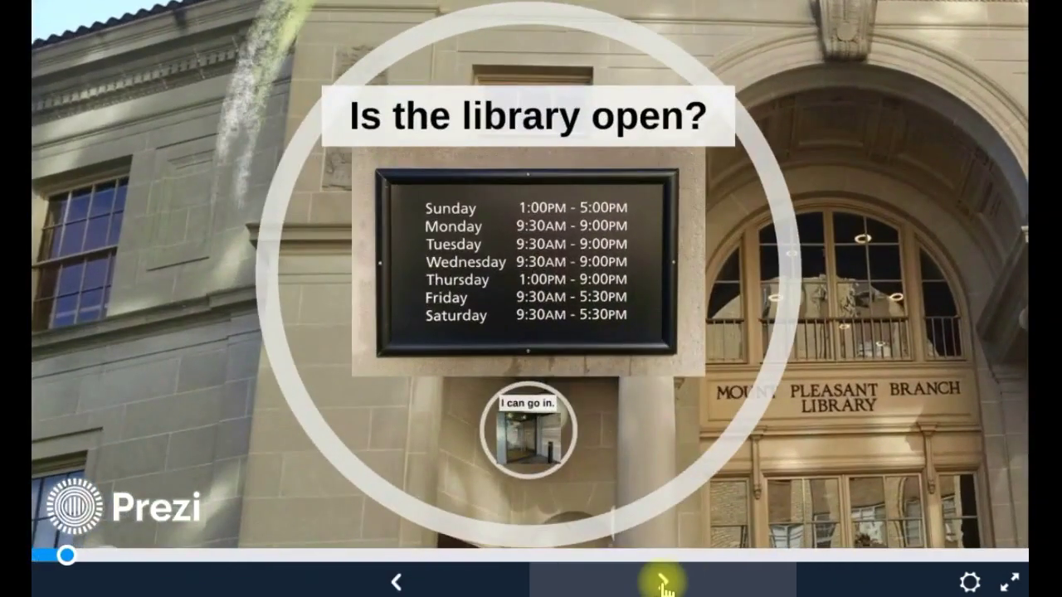
pyautogui.click(664, 583)
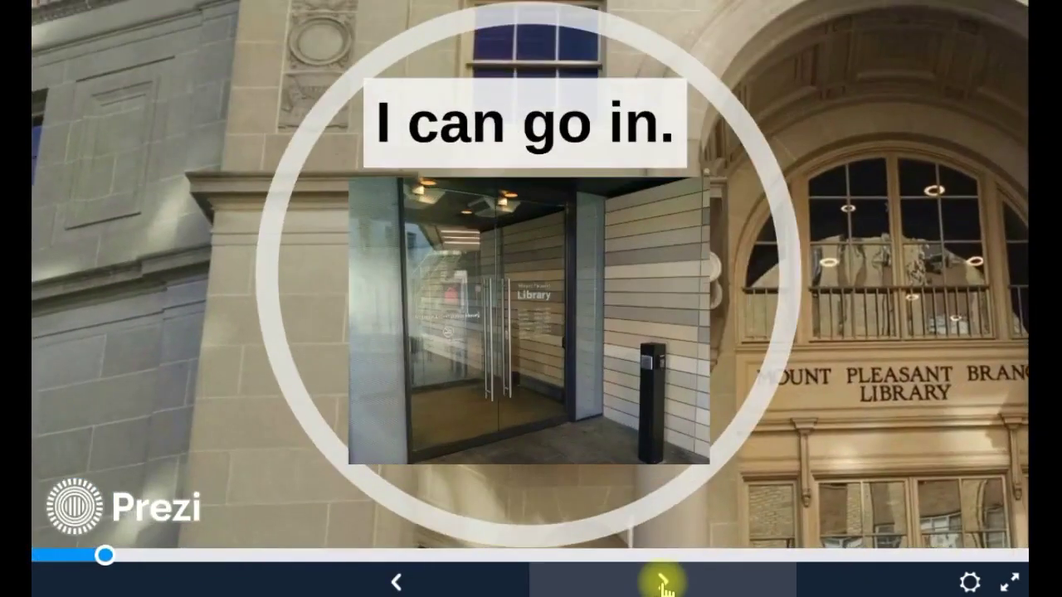
pyautogui.click(664, 583)
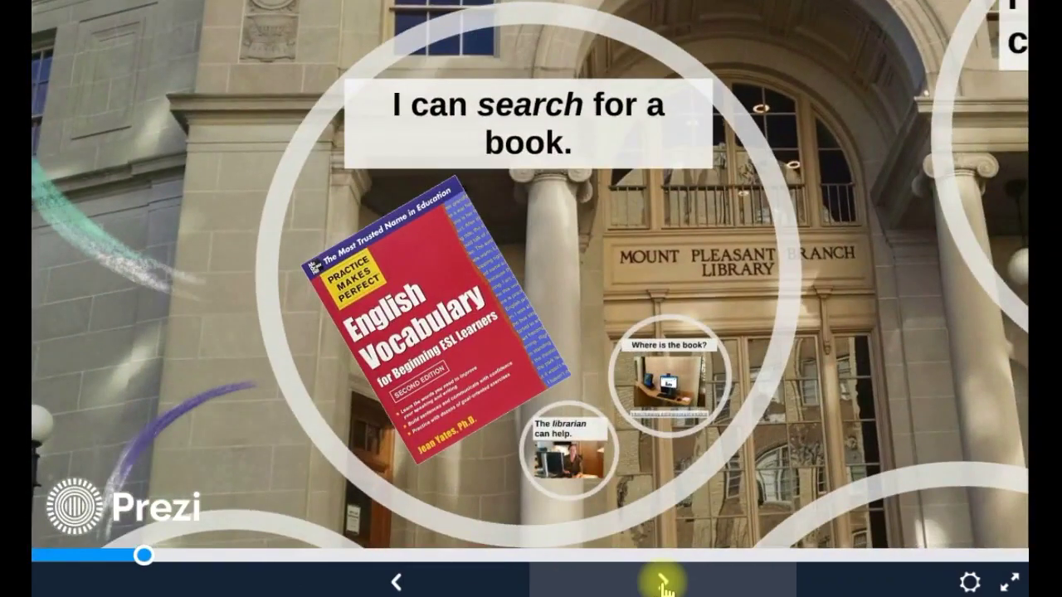
pyautogui.click(664, 583)
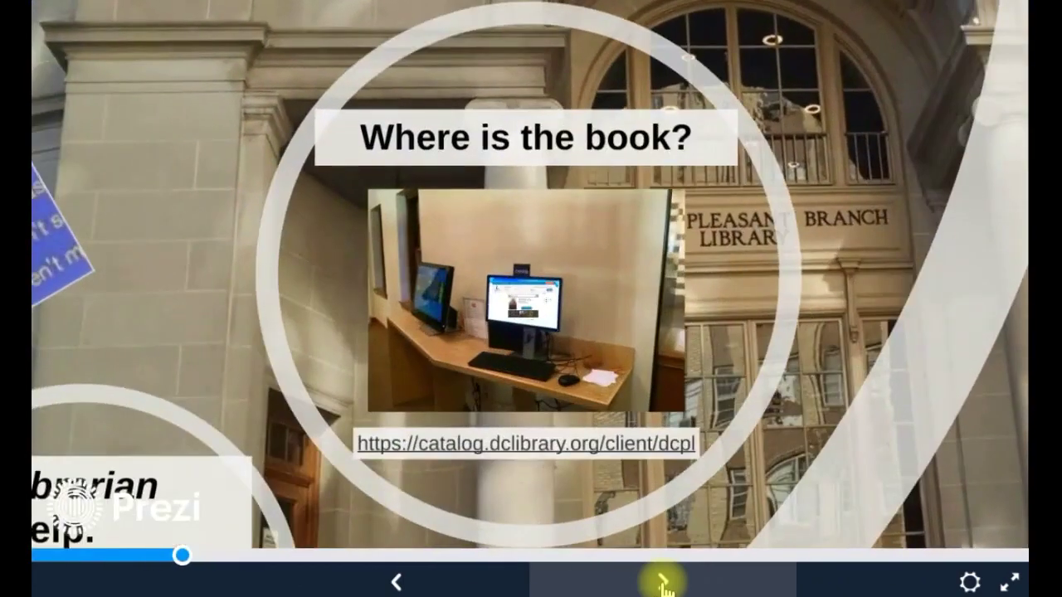
pyautogui.click(663, 583)
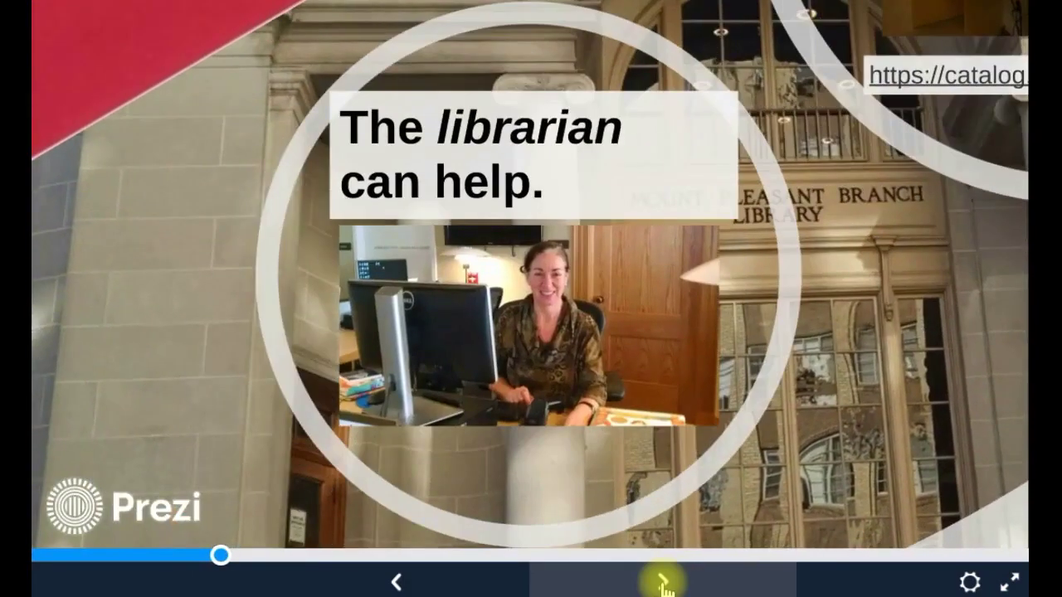
pyautogui.click(663, 583)
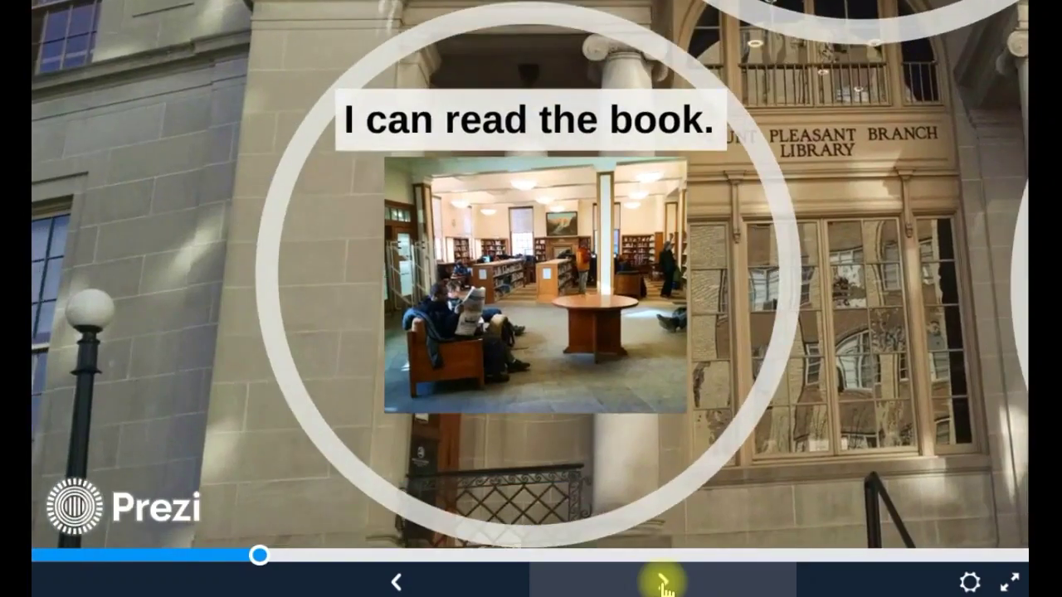
pyautogui.click(663, 584)
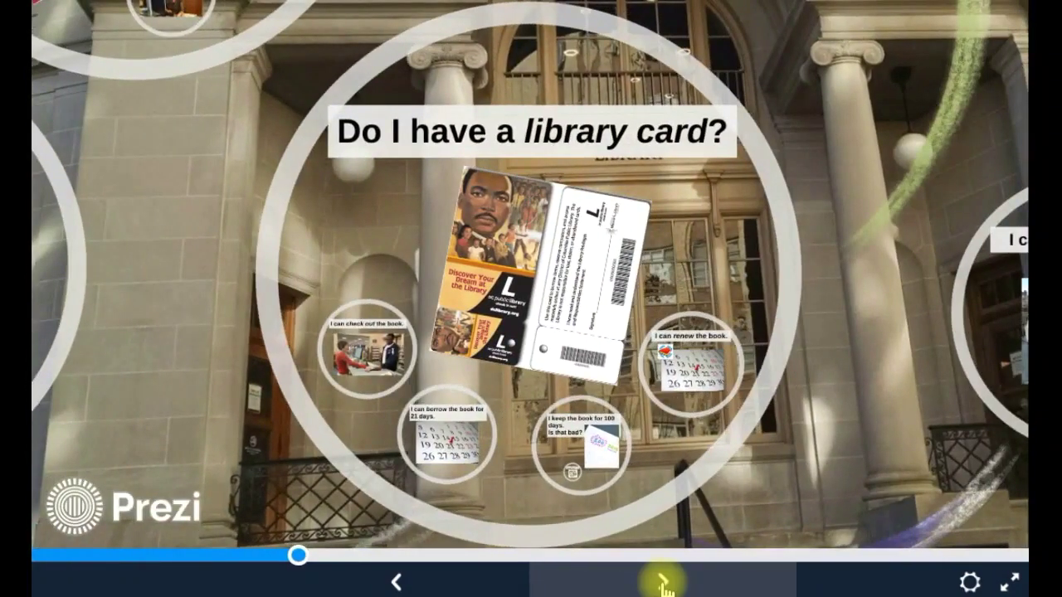
# Continue through check-out, 21-day borrowing, overdue fine and renewing to the Returns Here Please sign.
pyautogui.click(664, 583)
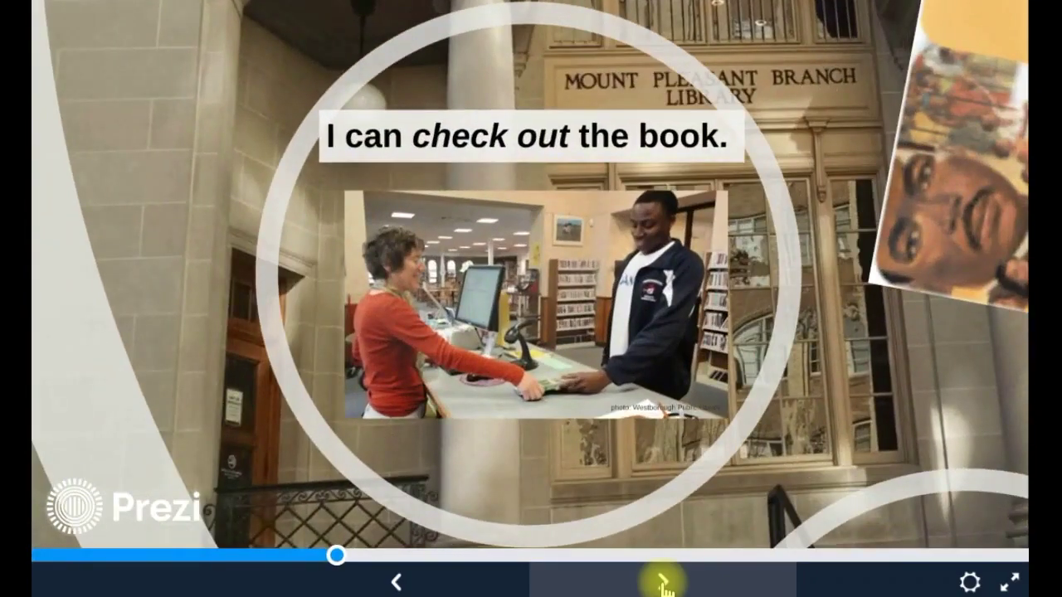
pyautogui.click(664, 583)
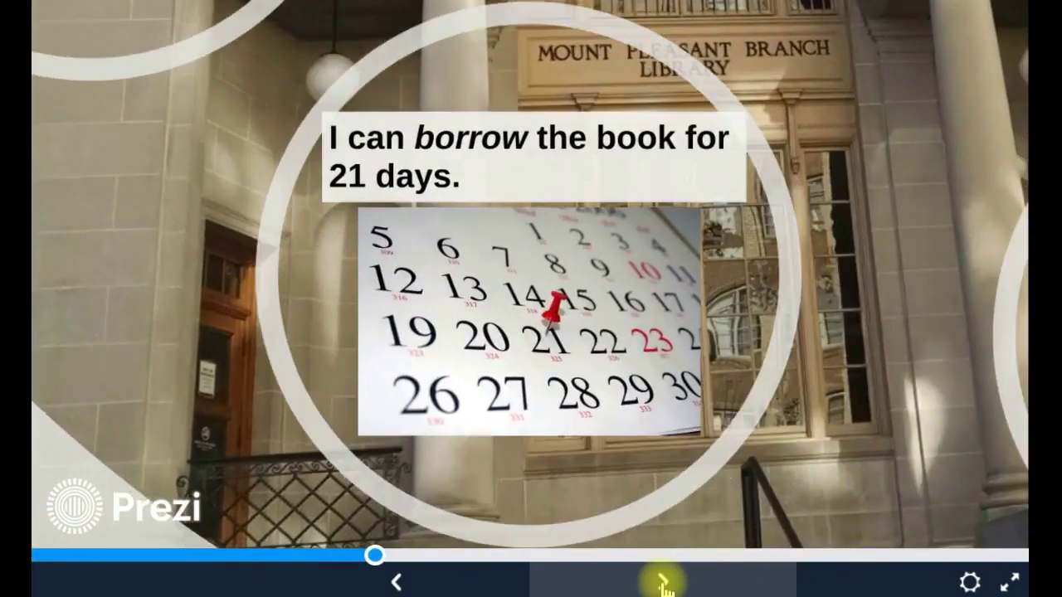
pyautogui.click(664, 583)
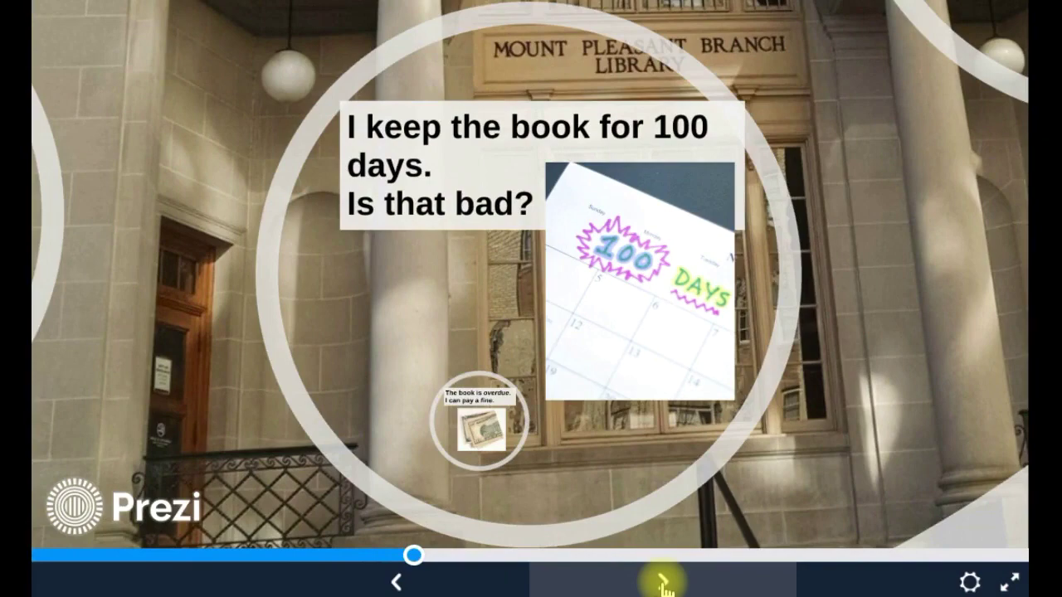
pyautogui.click(664, 583)
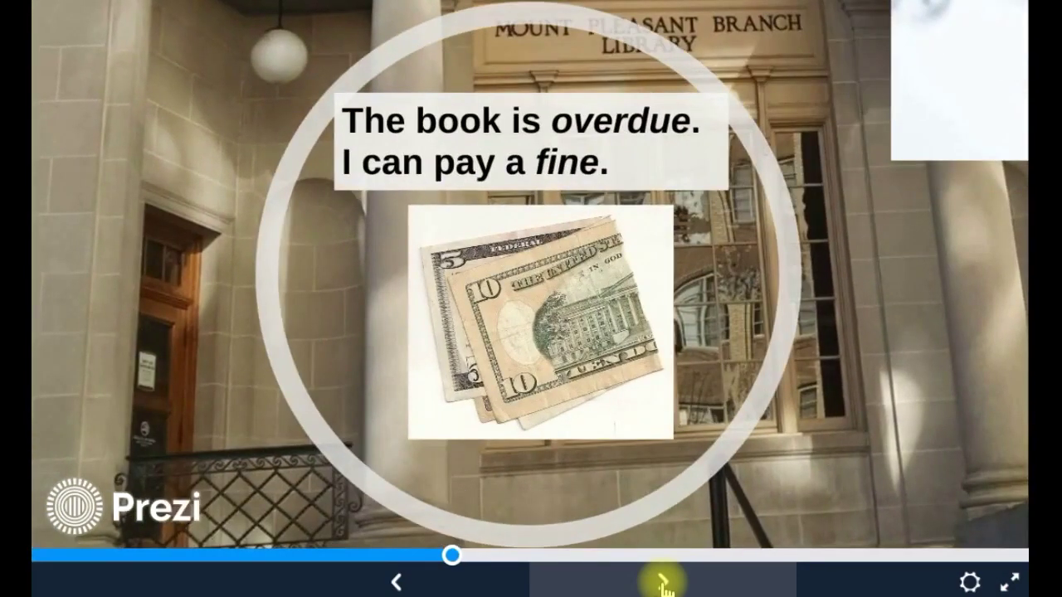
pyautogui.click(664, 583)
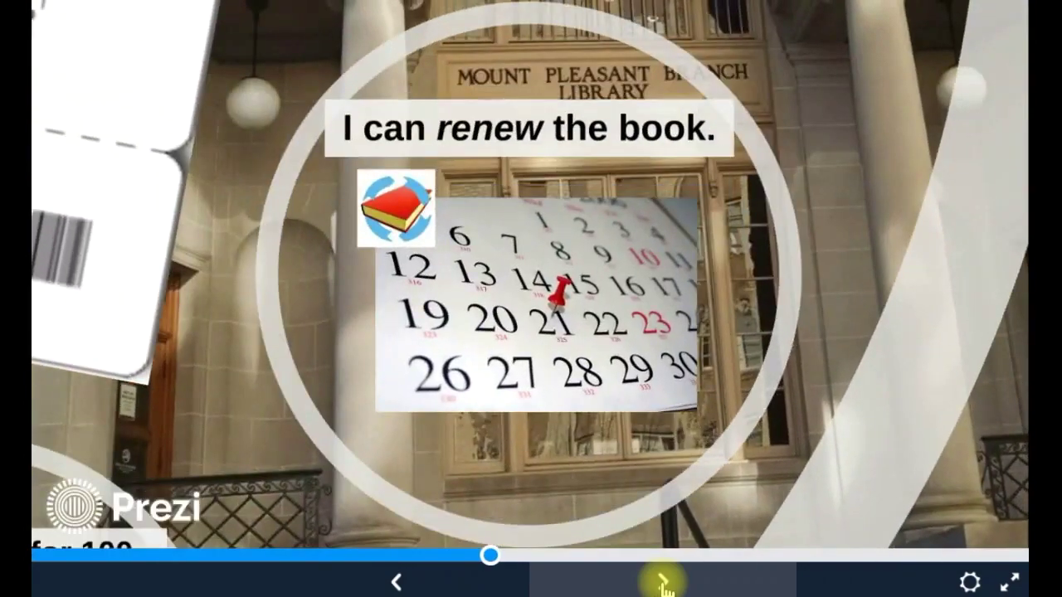
pyautogui.click(664, 583)
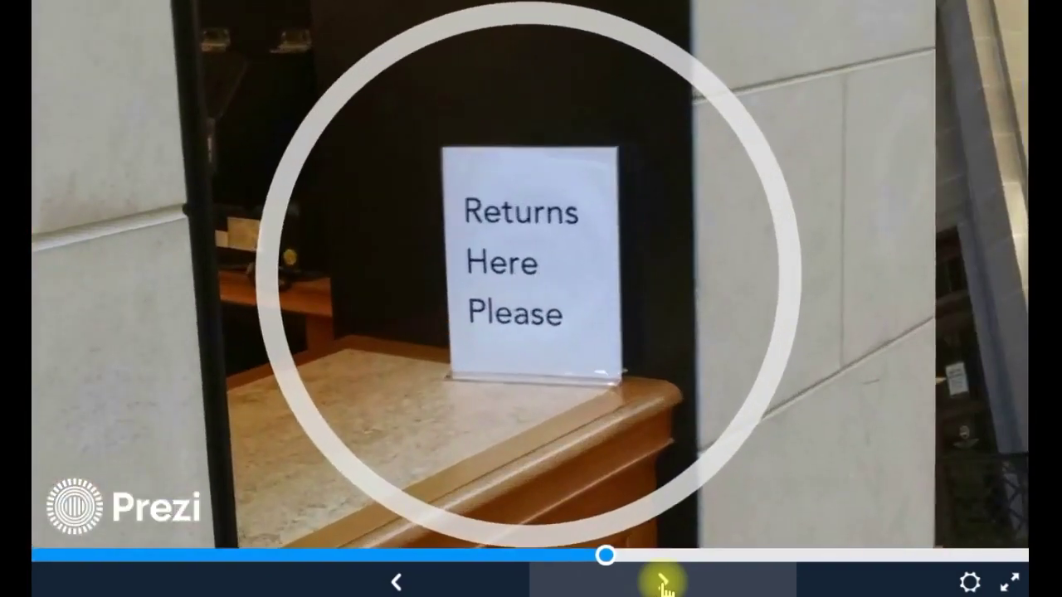
pyautogui.click(663, 583)
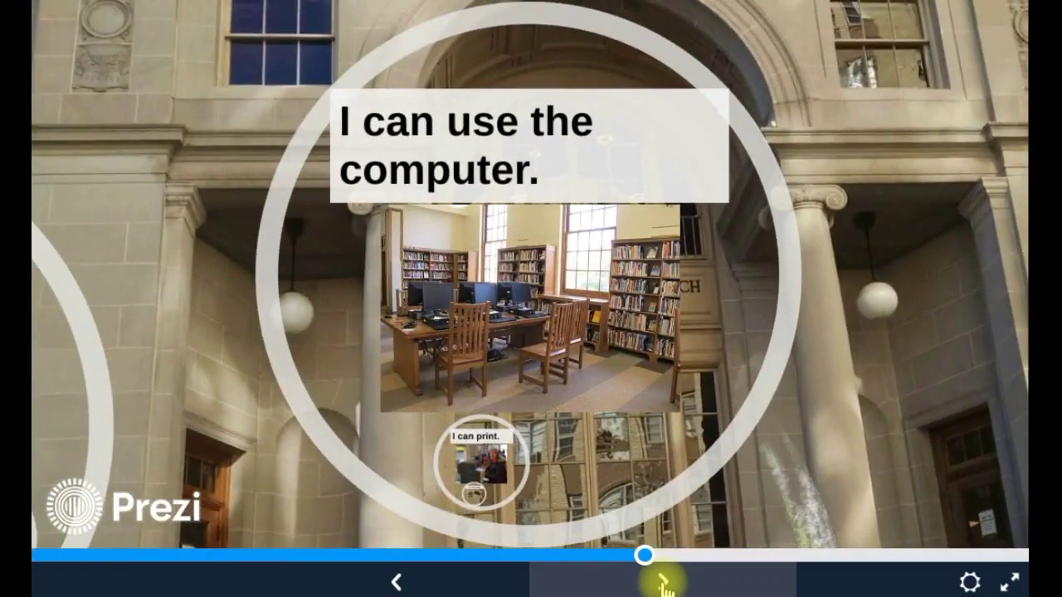
# Advance through printing, money, Wifi, DVD, eat, dance and sing steps to the end.
pyautogui.click(663, 583)
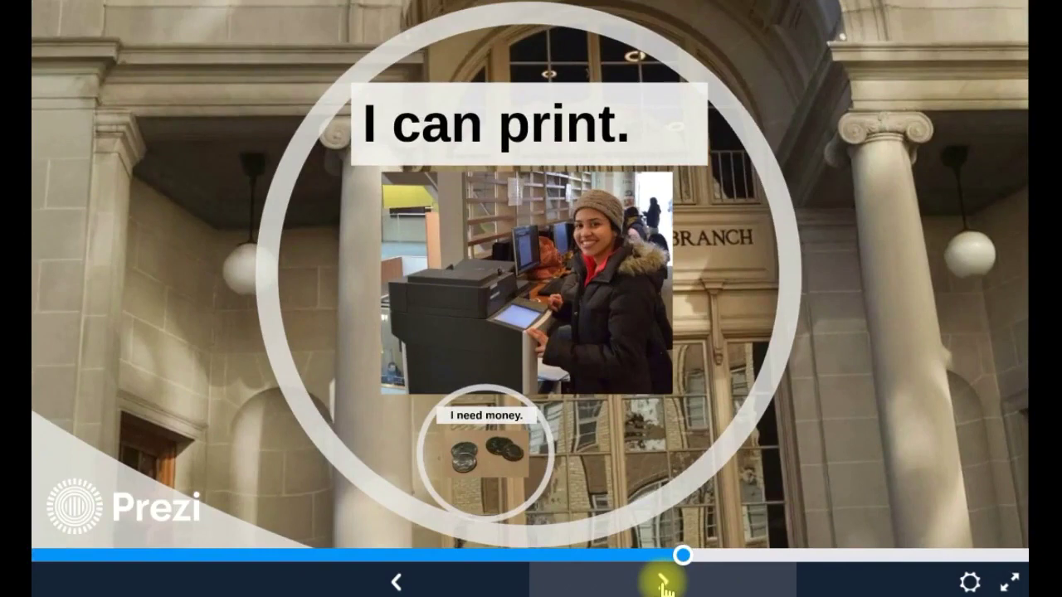
pyautogui.click(664, 584)
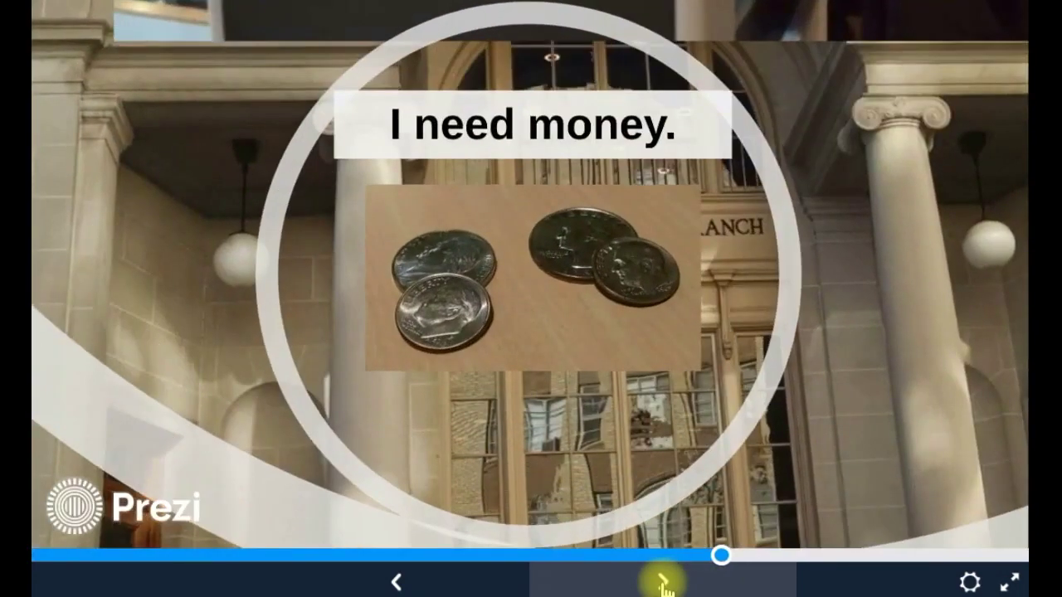
pyautogui.click(663, 583)
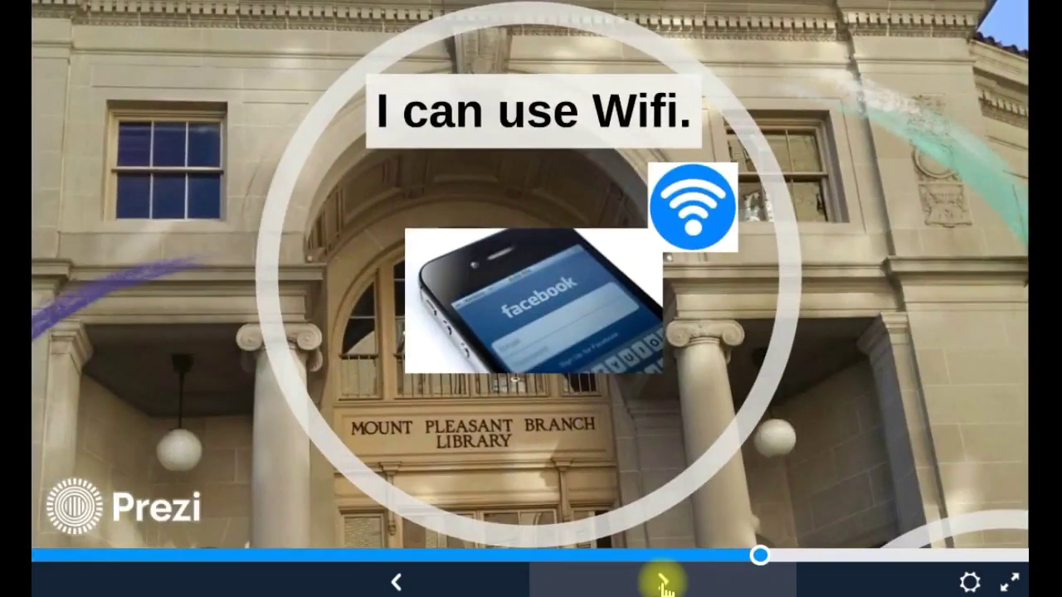
pyautogui.click(664, 583)
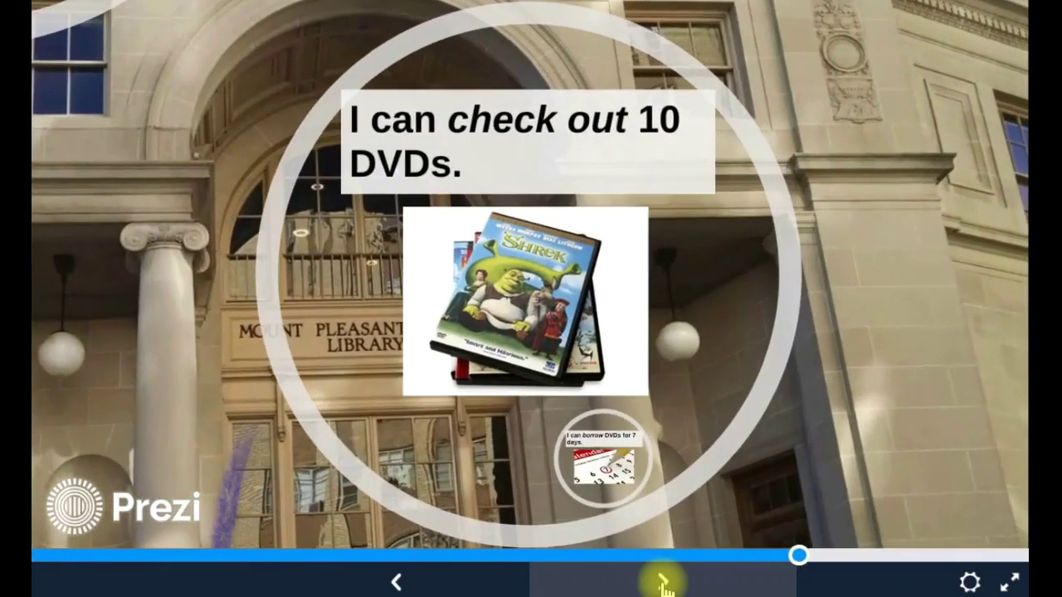
pyautogui.click(664, 584)
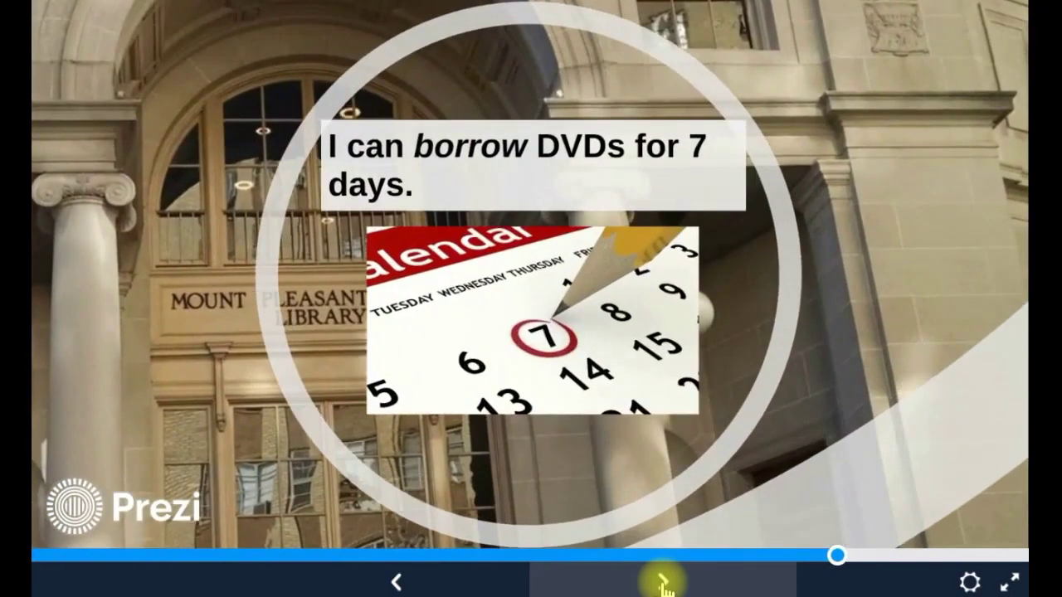
pyautogui.click(663, 583)
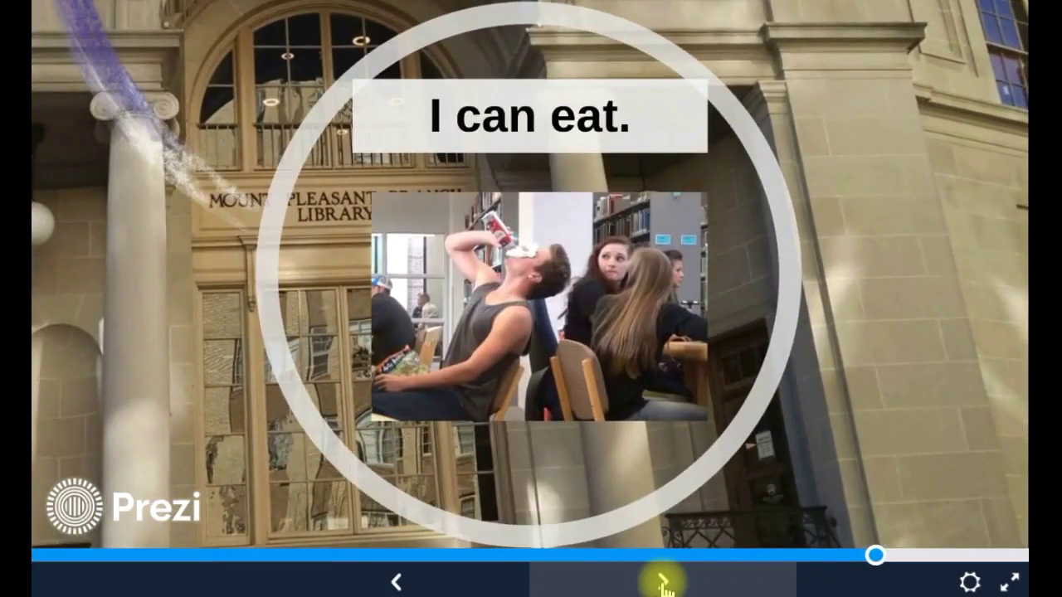
pyautogui.click(664, 583)
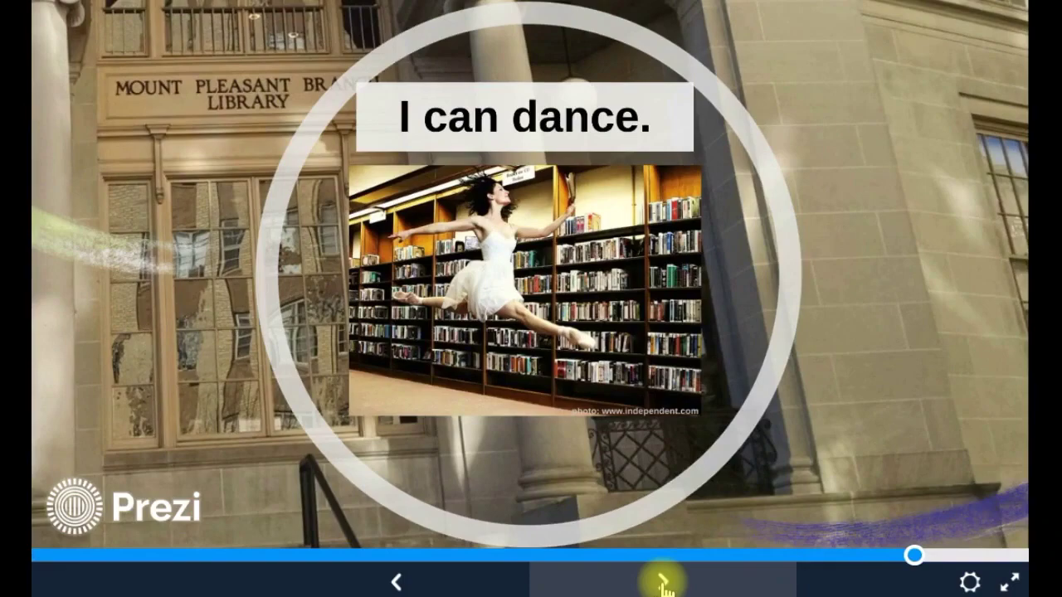
pyautogui.click(663, 583)
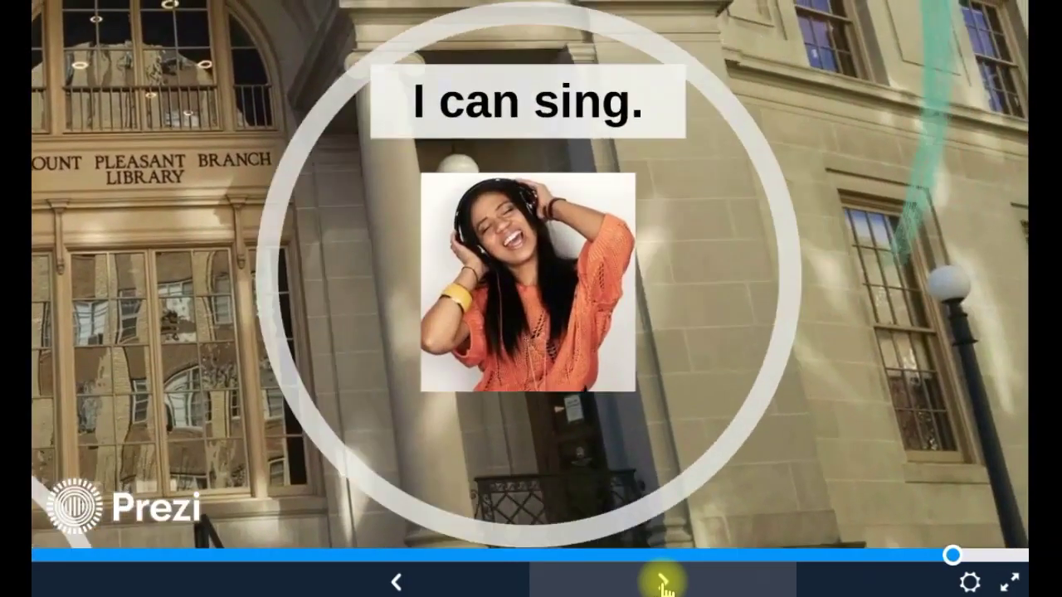
pyautogui.click(663, 583)
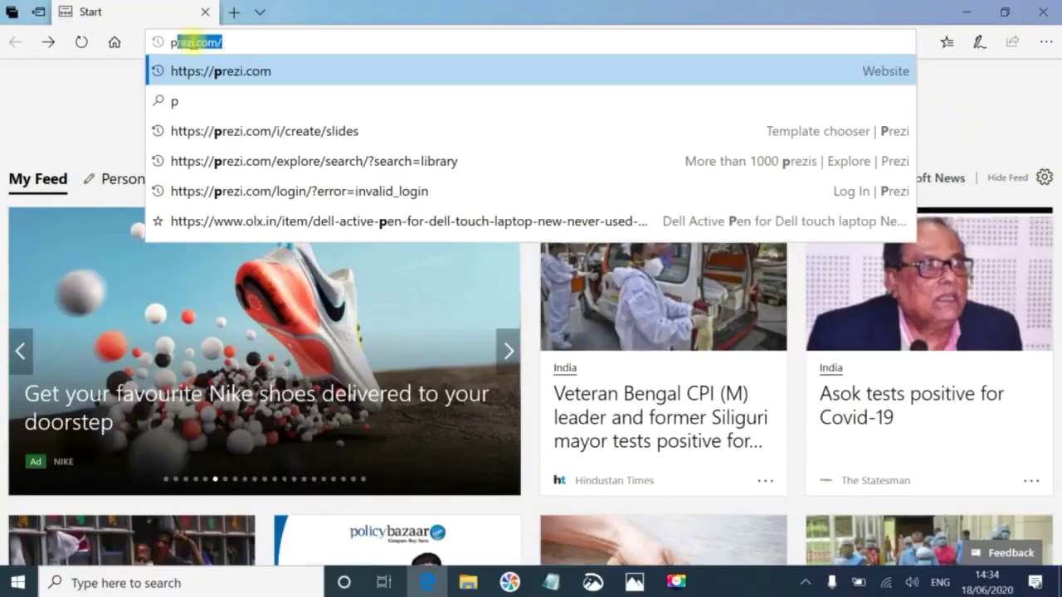
# Go to prezi.com, choose Create from template, and preview the My Presentation template.
pyautogui.write('re')
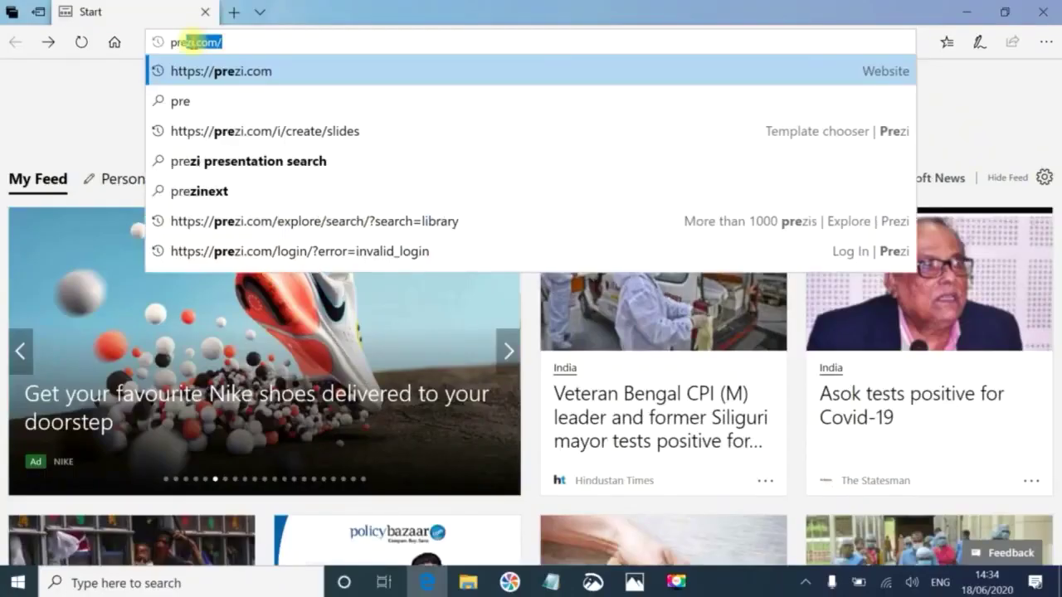
pyautogui.click(245, 44)
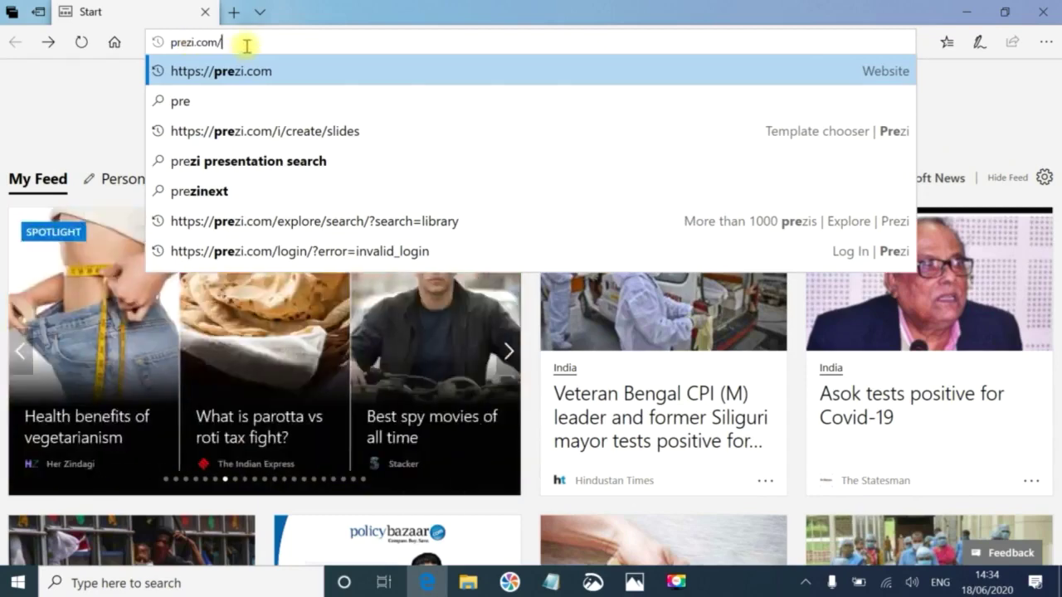
pyautogui.press('Return')
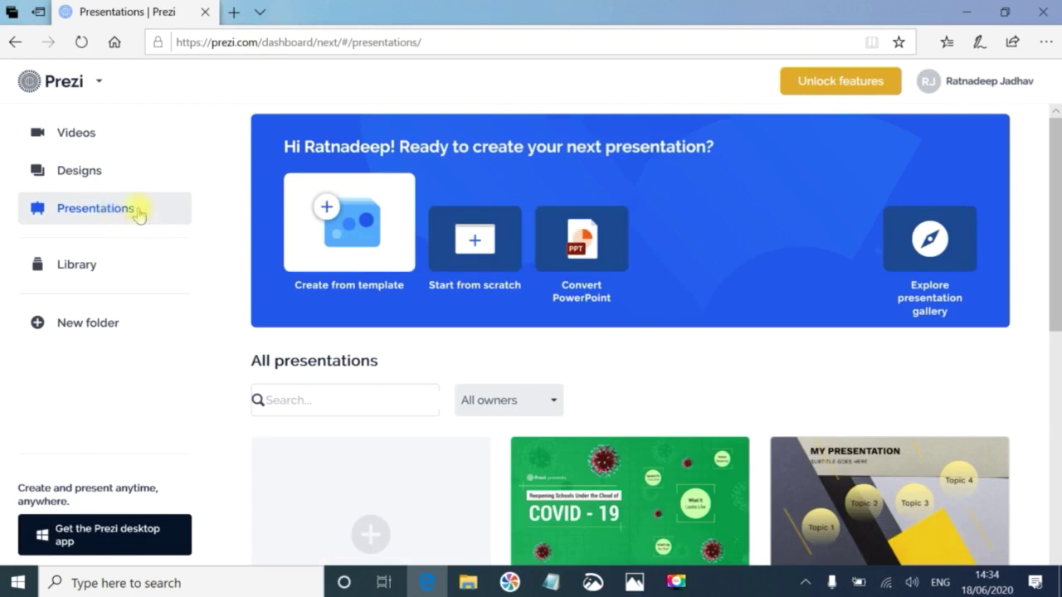
pyautogui.click(325, 232)
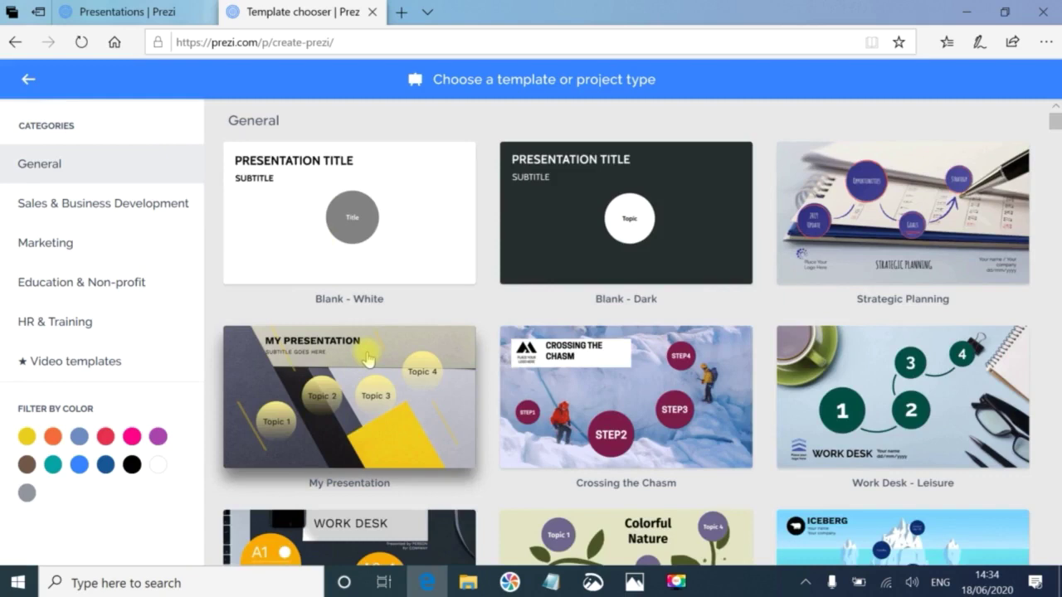
pyautogui.click(368, 359)
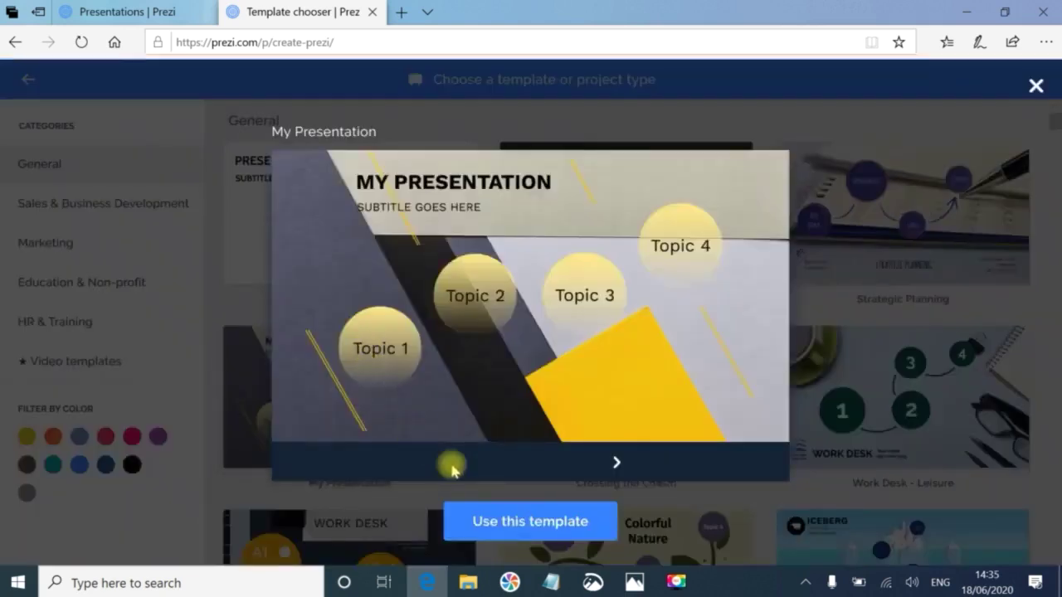
# Create 'Willingdon Library' from the My Presentation template with visibility set to Anyone on the web.
pyautogui.click(538, 522)
pyautogui.click(382, 421)
pyautogui.write('Willingdon')
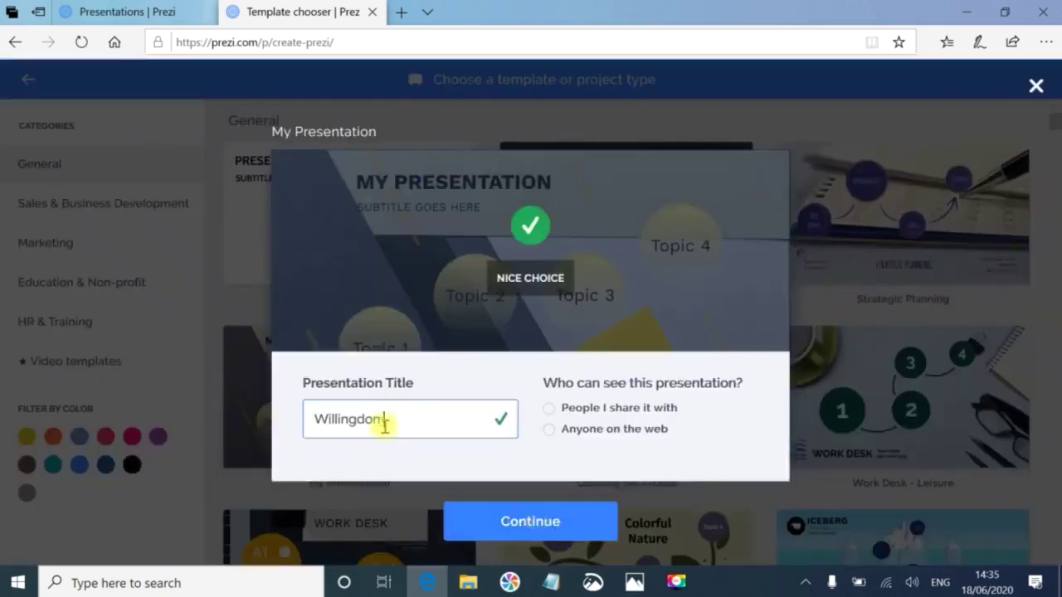
pyautogui.write(' Library')
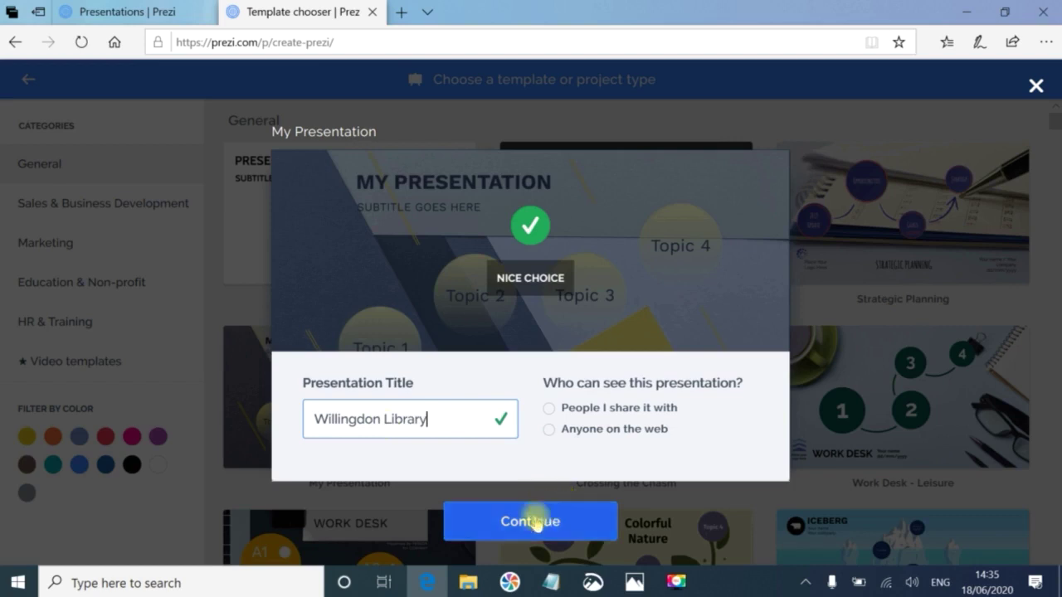
pyautogui.click(532, 521)
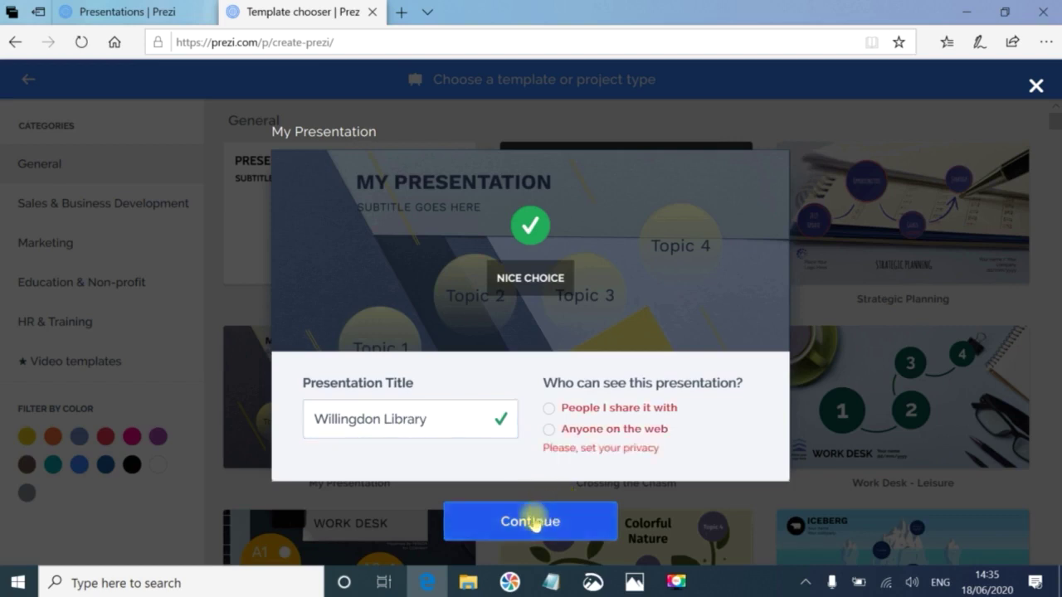
pyautogui.click(549, 429)
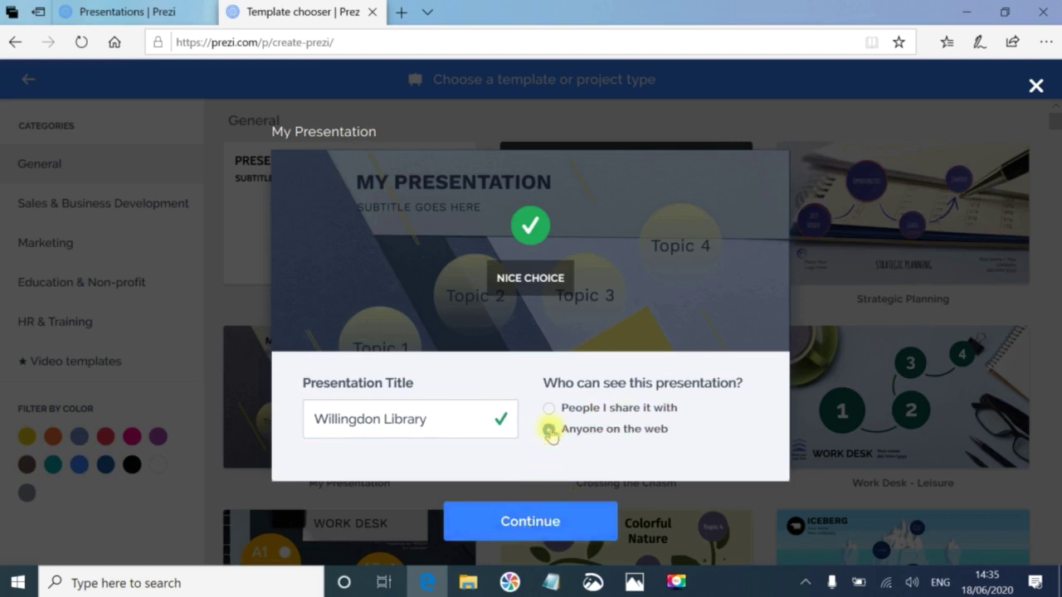
pyautogui.click(581, 537)
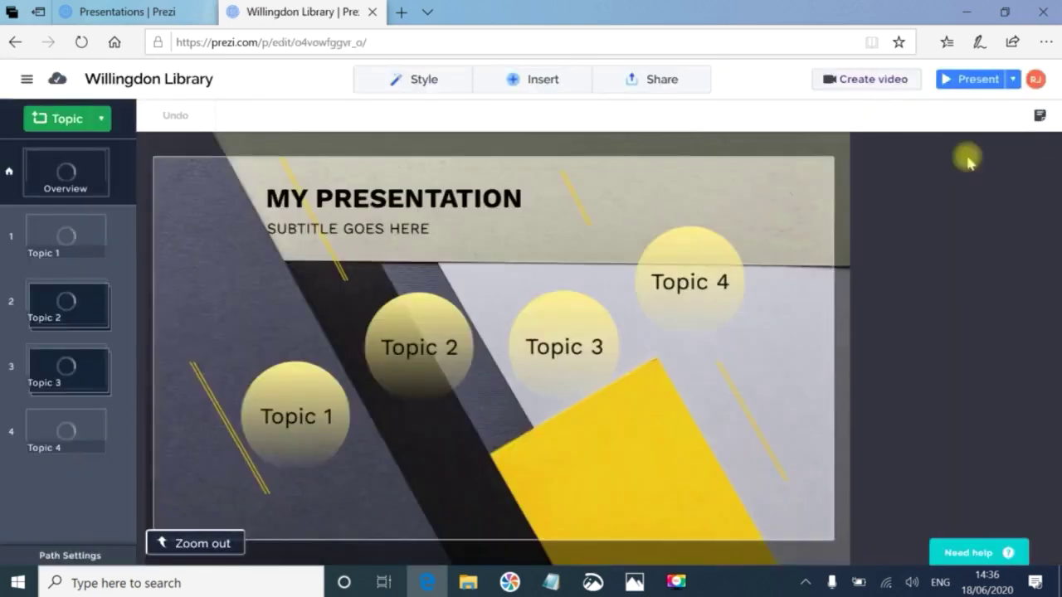
# Start presenting Willingdon Library from its four-topic overview.
pyautogui.click(967, 162)
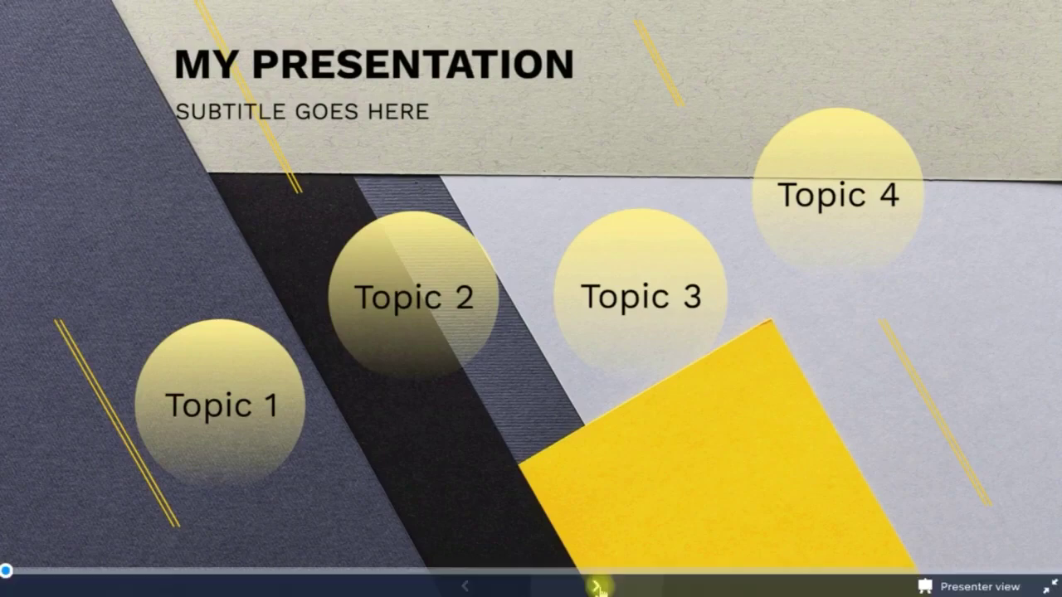
# Play through Topic 1, then Topic 2 with its Text and Pictures subtopics.
pyautogui.click(597, 587)
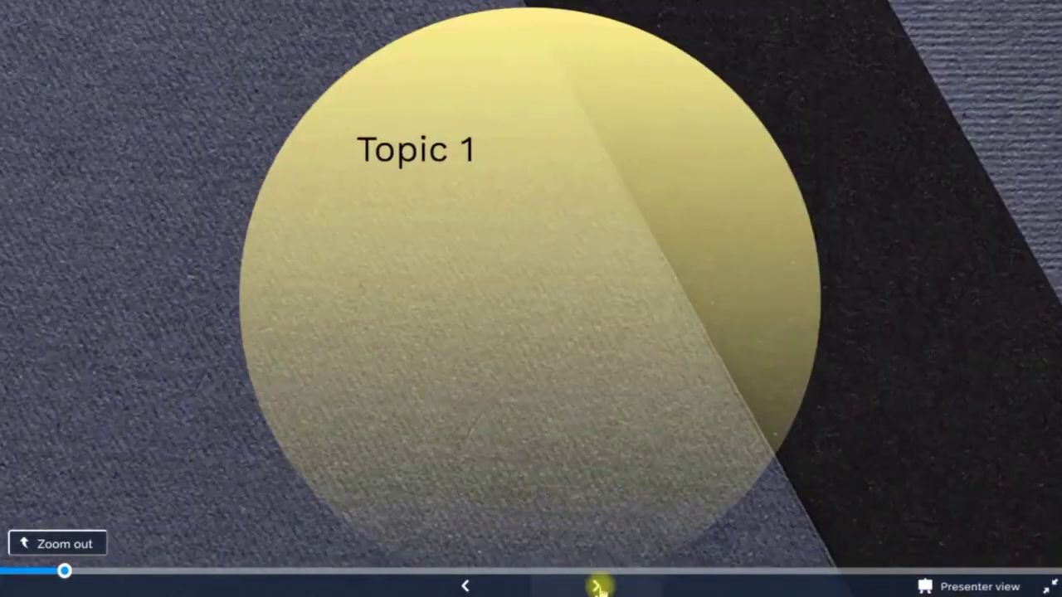
pyautogui.click(597, 587)
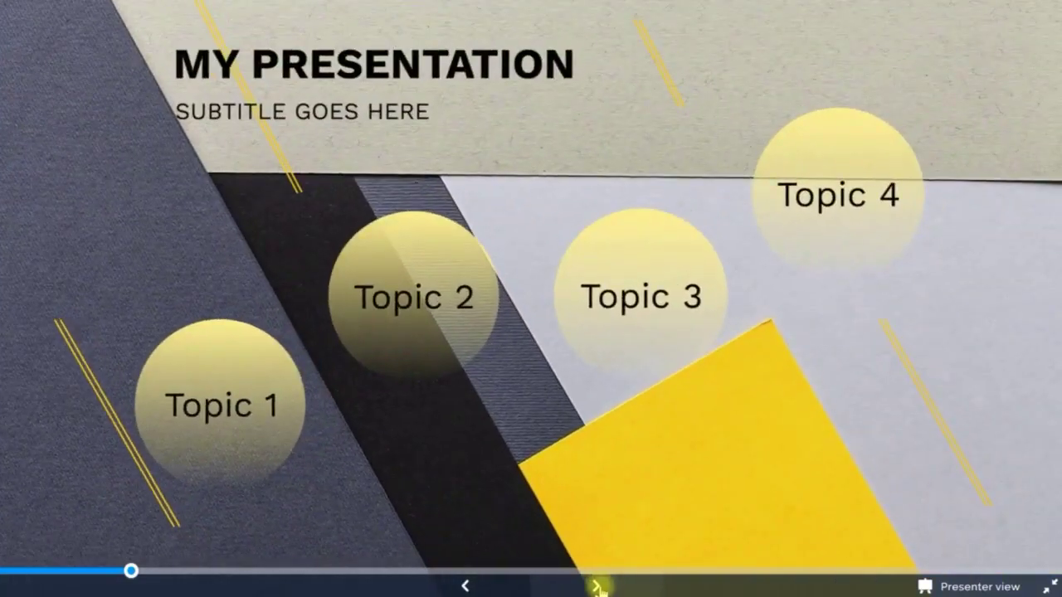
pyautogui.click(597, 586)
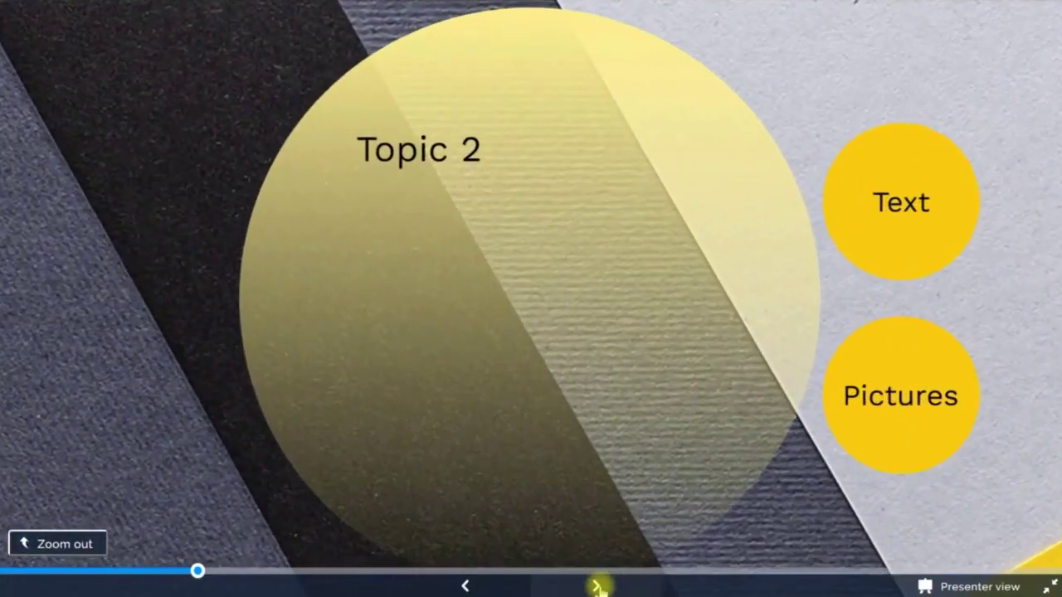
pyautogui.click(597, 586)
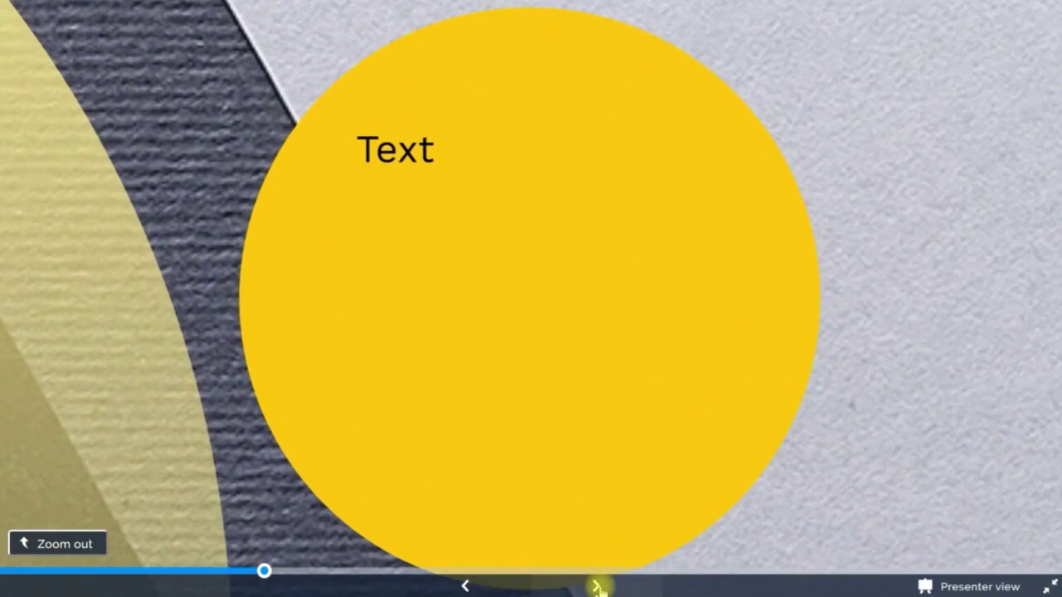
pyautogui.click(597, 586)
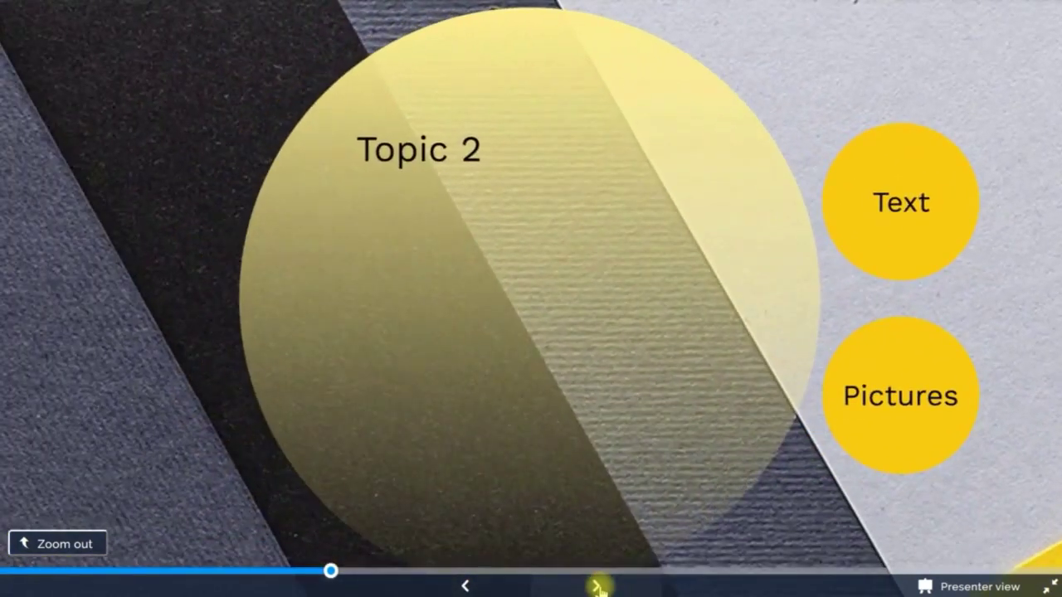
pyautogui.click(597, 587)
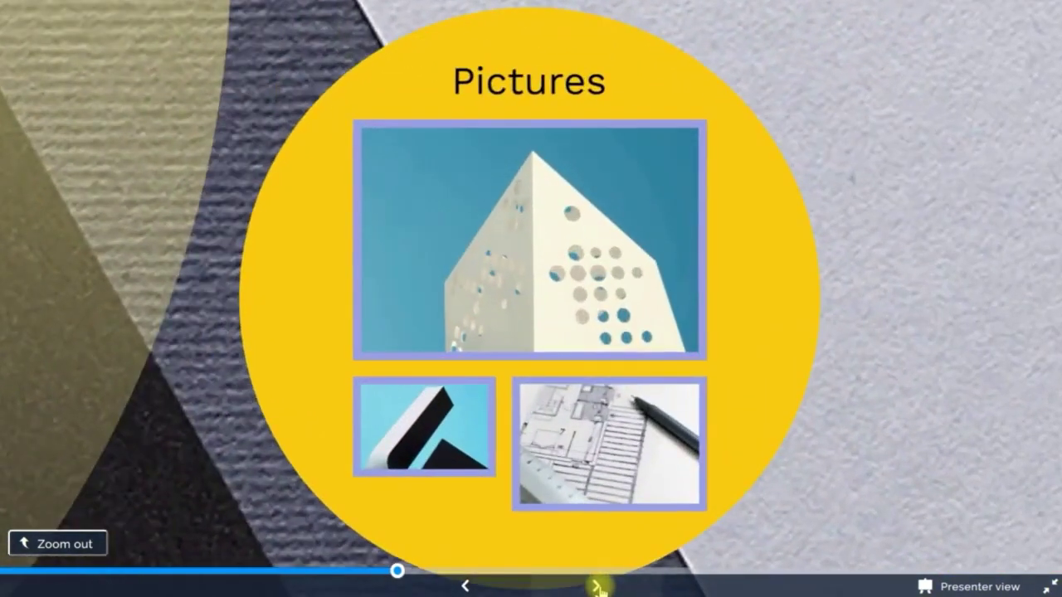
pyautogui.click(597, 587)
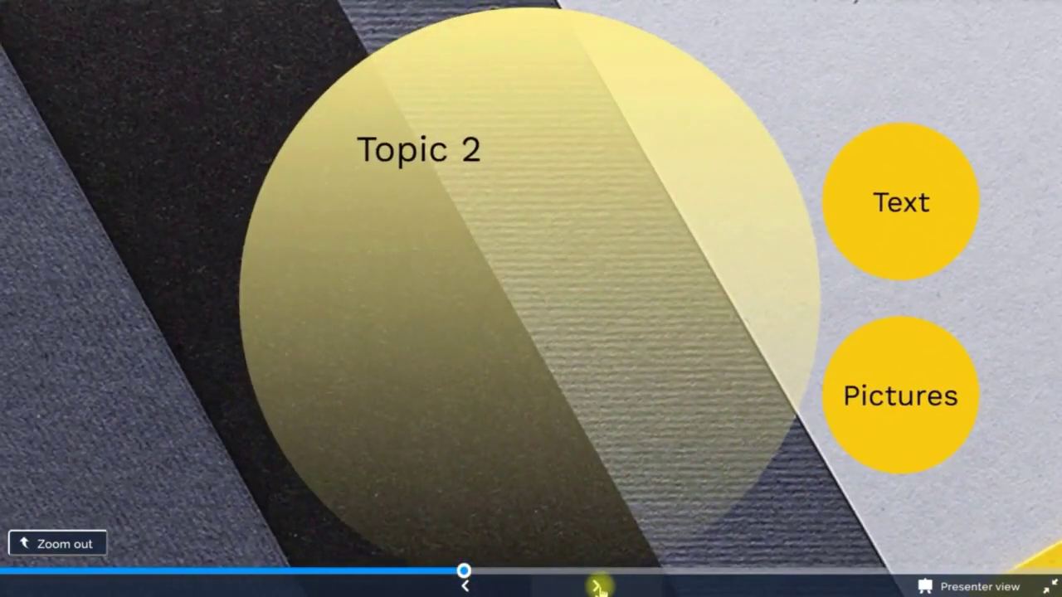
pyautogui.click(598, 587)
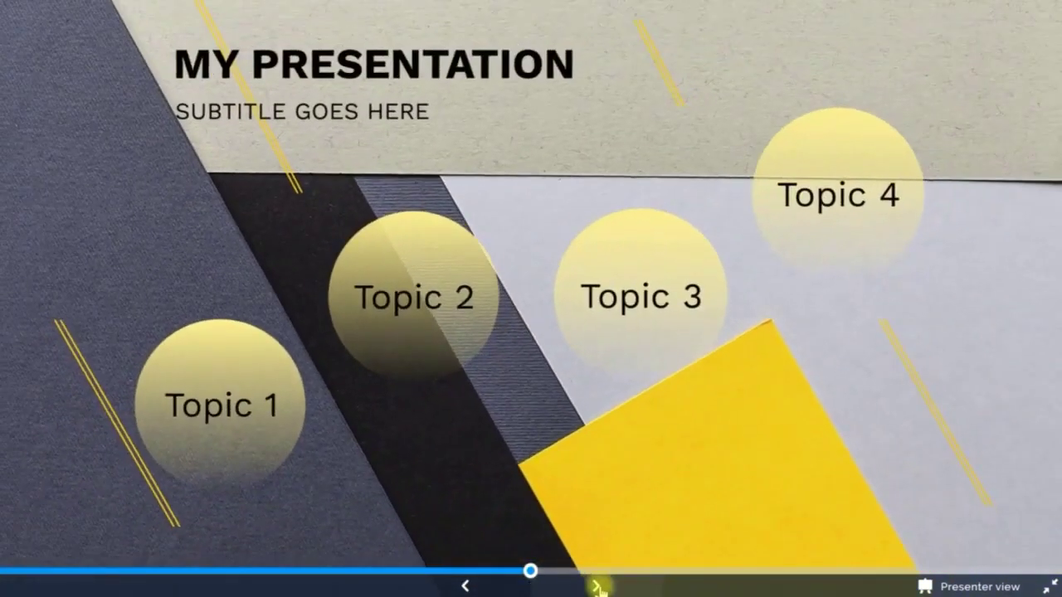
# Play Topic 3's Chart and Timeline, Topic 4 and the overview, then return to the editor.
pyautogui.click(597, 586)
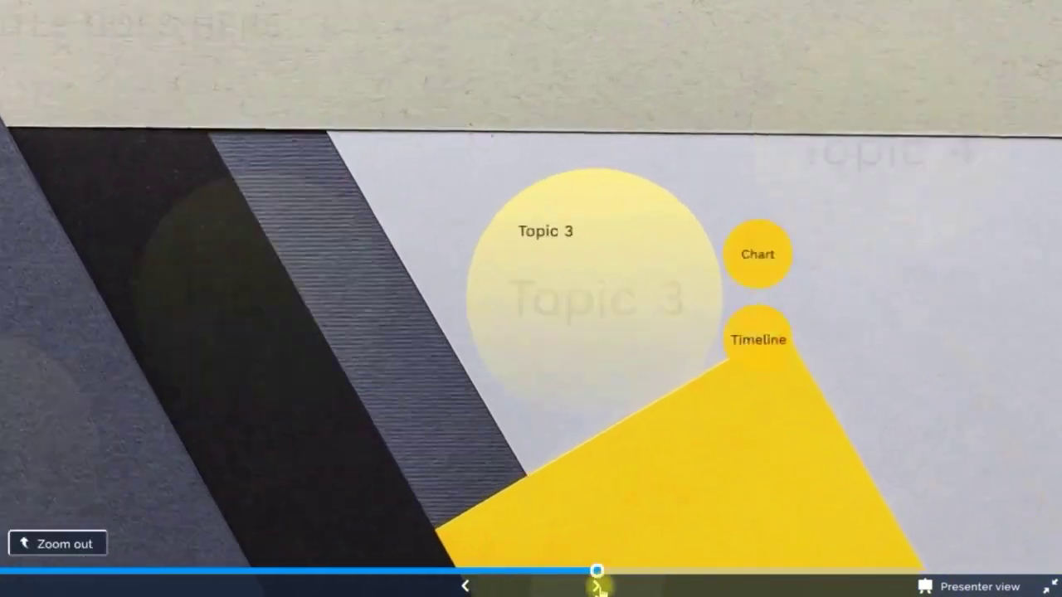
pyautogui.click(597, 587)
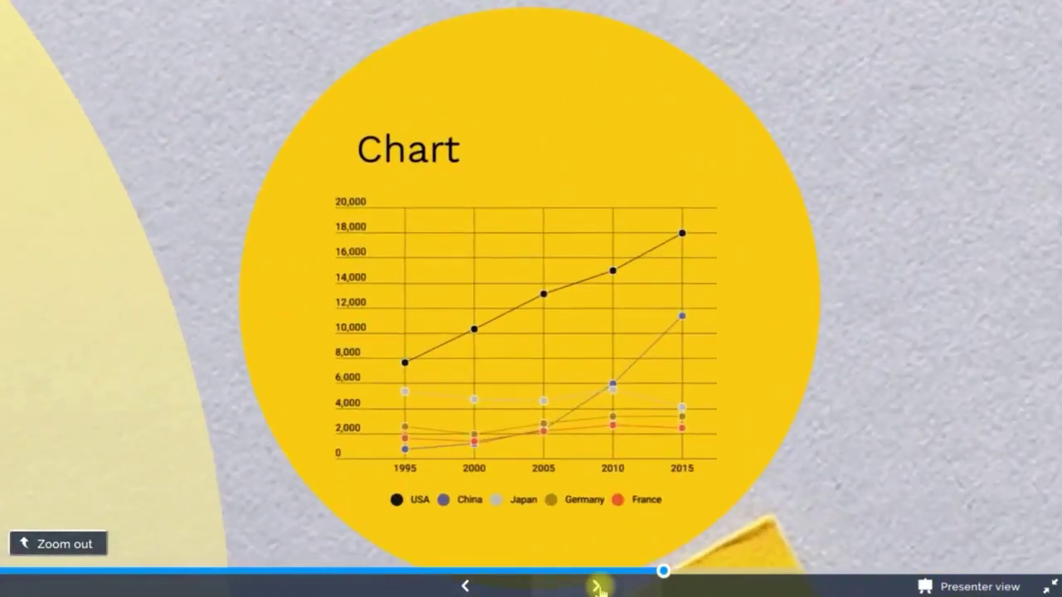
pyautogui.click(598, 587)
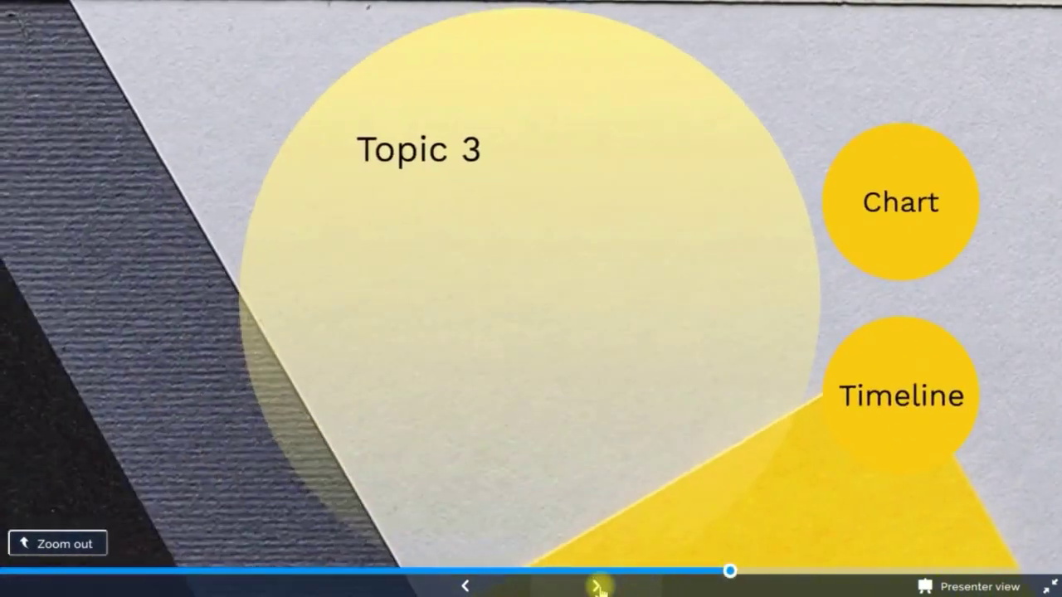
pyautogui.click(597, 586)
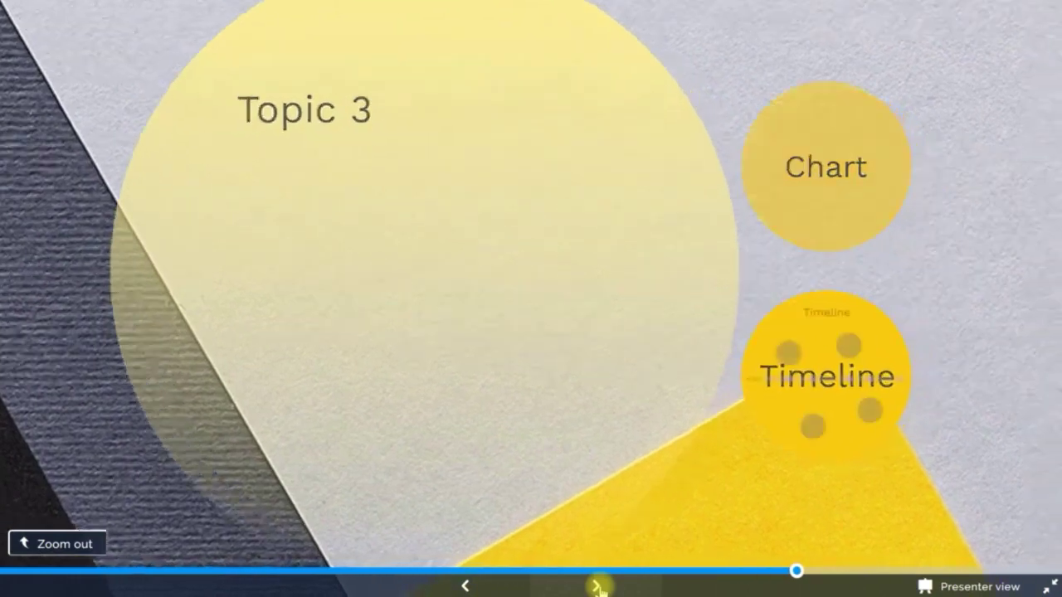
pyautogui.click(597, 587)
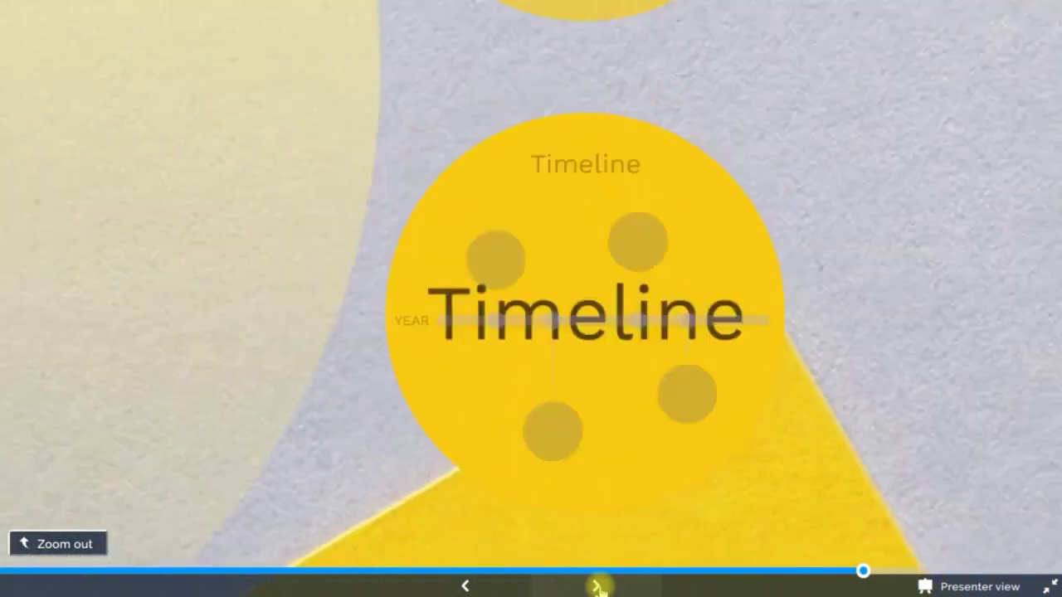
pyautogui.click(597, 587)
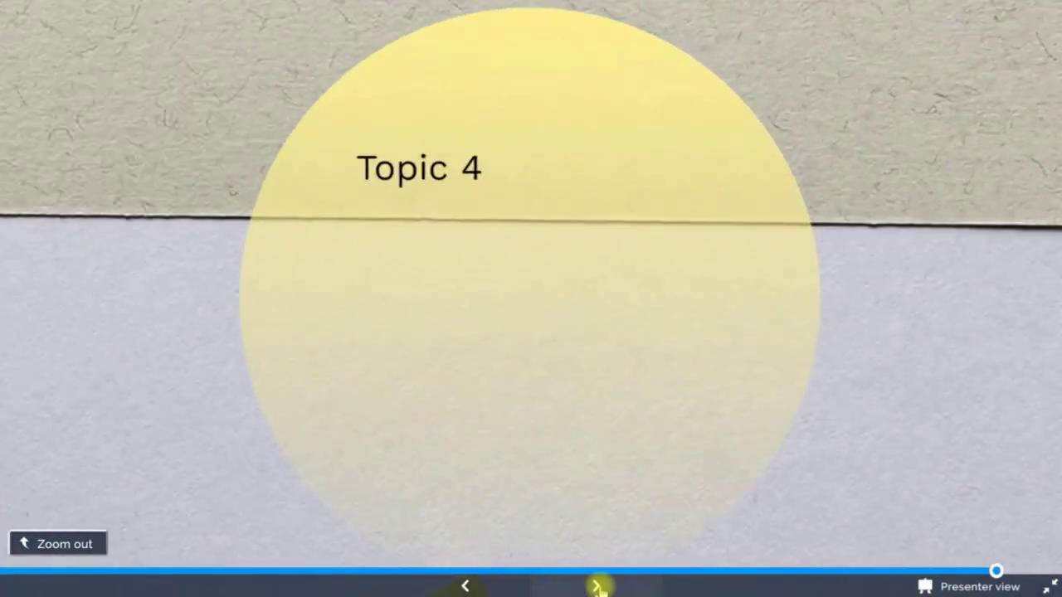
pyautogui.click(598, 587)
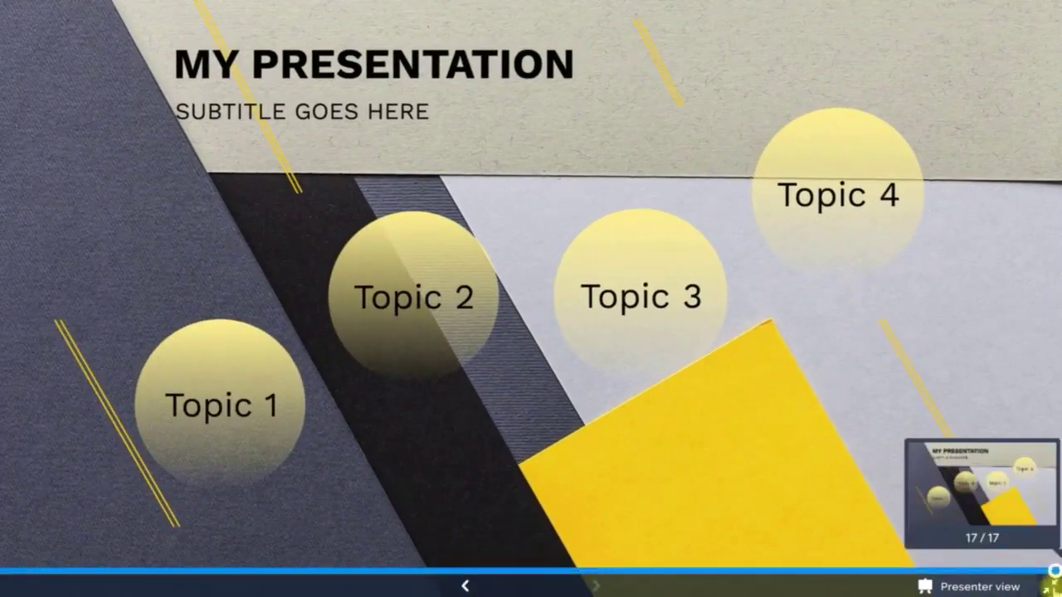
pyautogui.click(1051, 587)
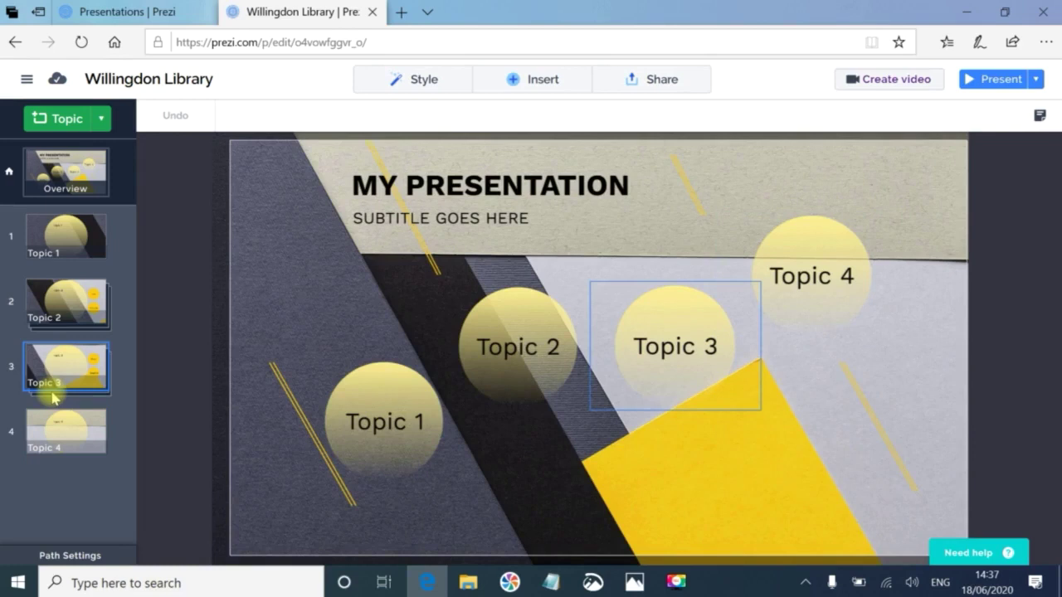
# Replace the MY PRESENTATION title with 'Willingdon College Library' and fit its box to the text.
pyautogui.click(70, 185)
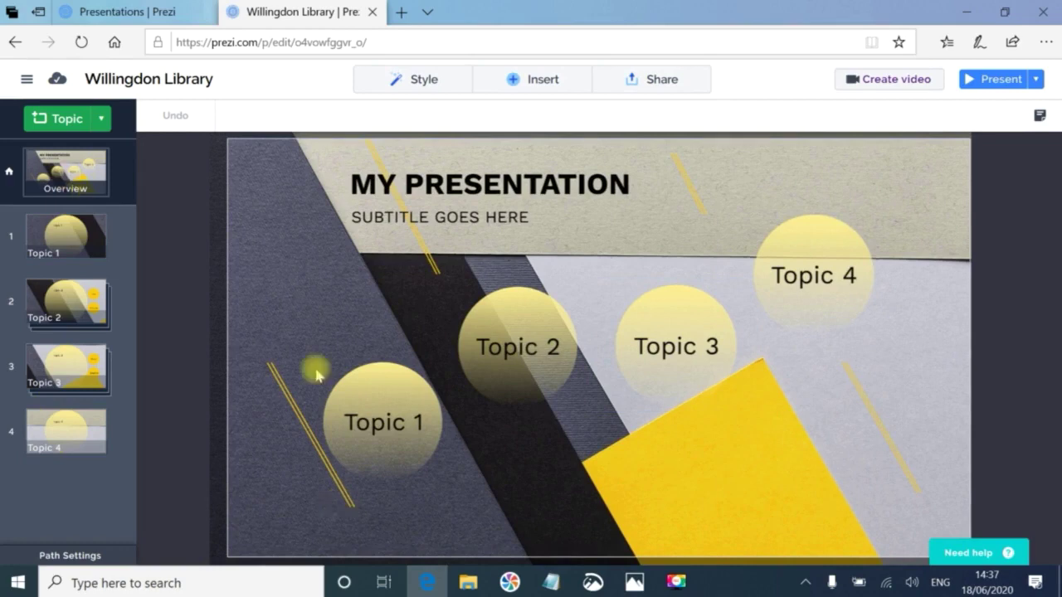
pyautogui.click(474, 178)
pyautogui.write('W')
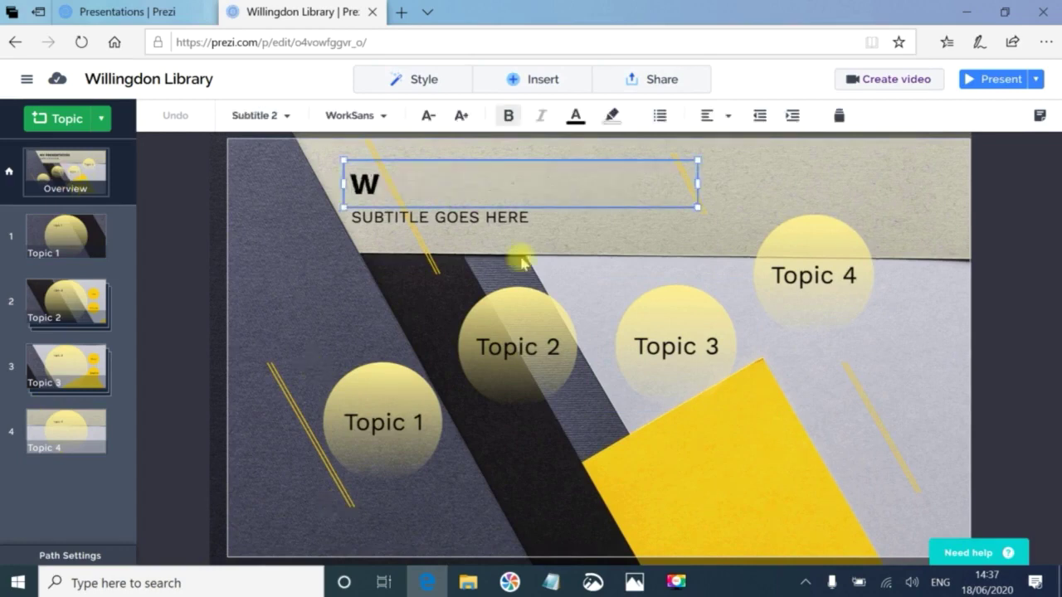
pyautogui.write('illingdon College Library')
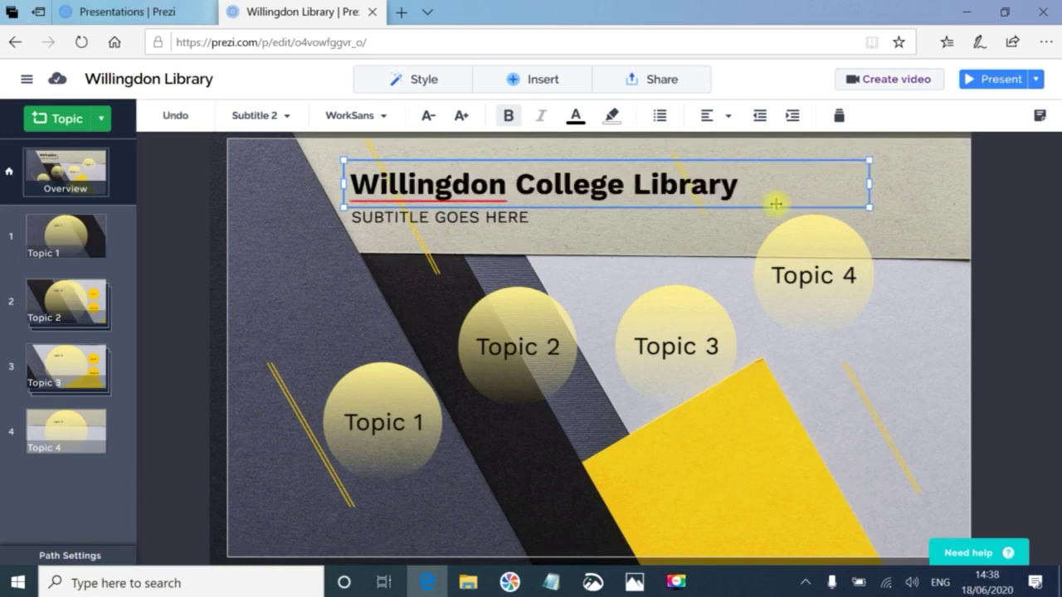
pyautogui.moveTo(775, 203); pyautogui.dragTo(753, 199)
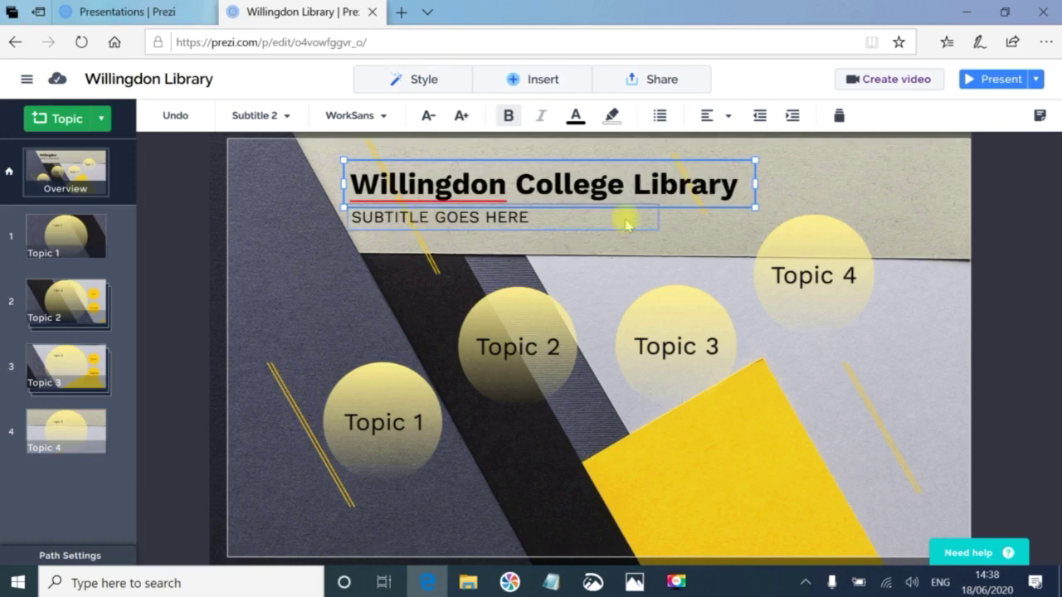
# Change the subtitle to 'About Library'.
pyautogui.click(519, 218)
pyautogui.write('About ')
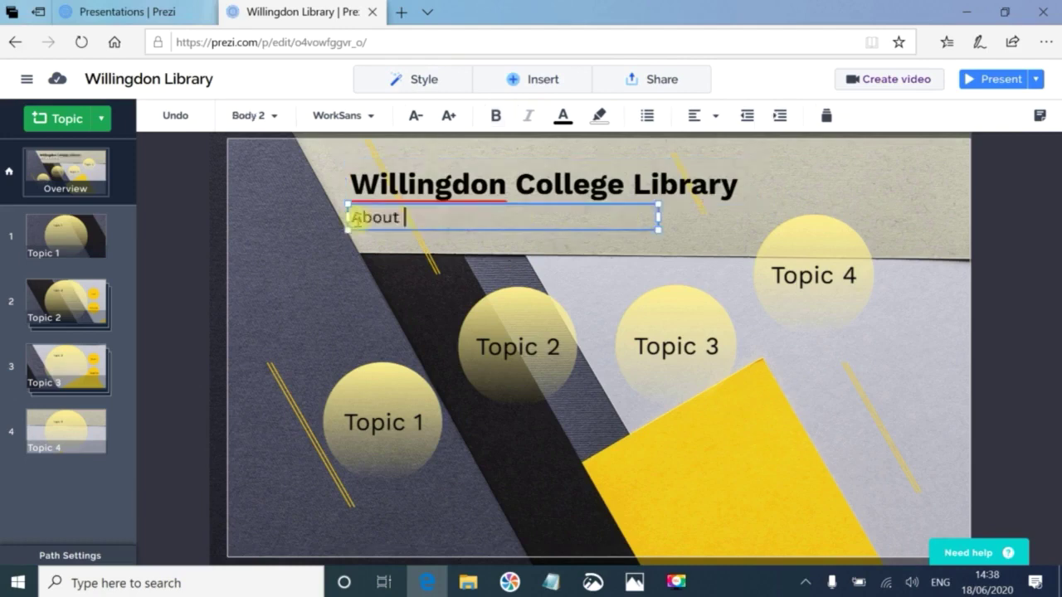
pyautogui.write('Library')
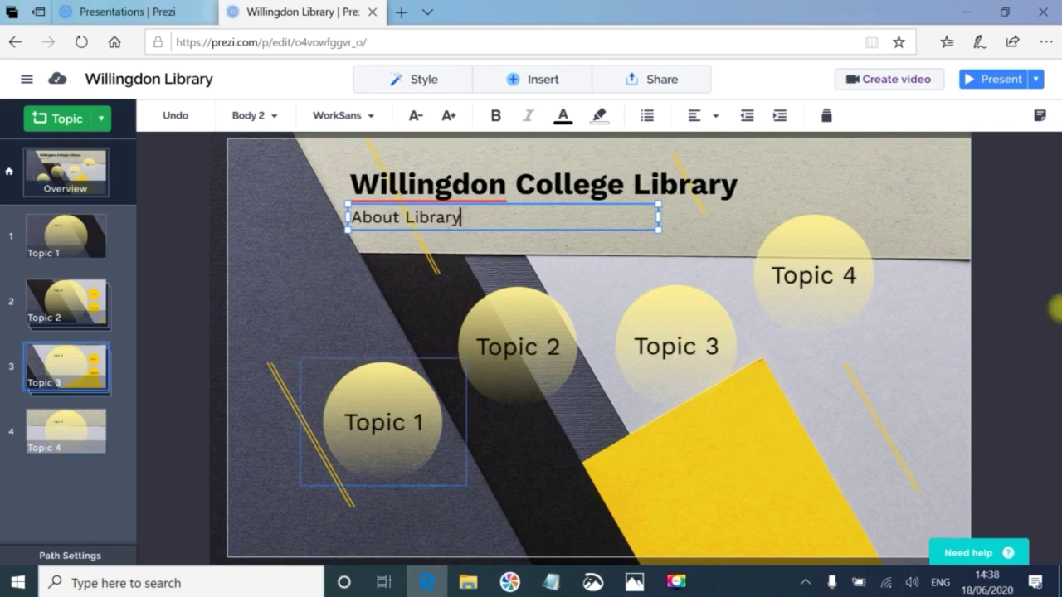
pyautogui.click(1027, 315)
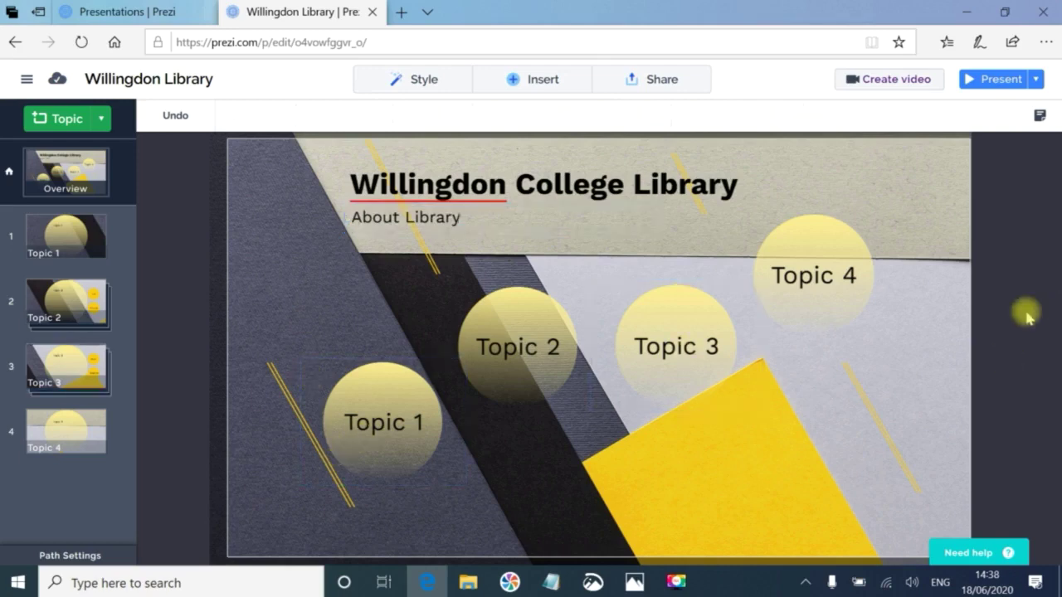
# Copy LIBRARY WORKING HOURS from the PowerPoint slide into Topic 1's heading.
pyautogui.click(81, 236)
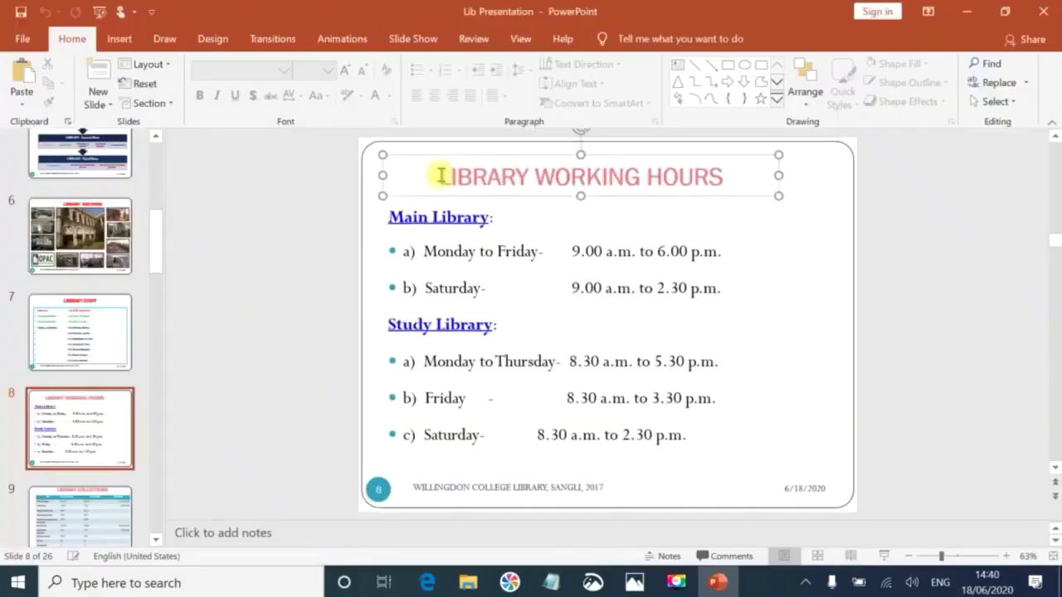
pyautogui.moveTo(437, 175); pyautogui.dragTo(718, 189)
pyautogui.hotkey('ctrl', 'c')
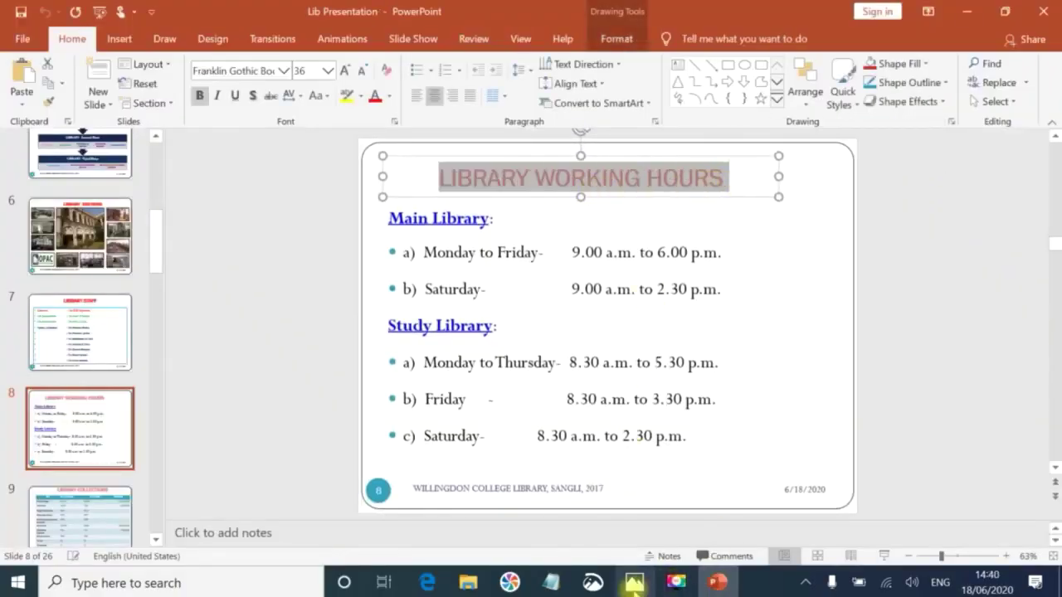
pyautogui.click(423, 583)
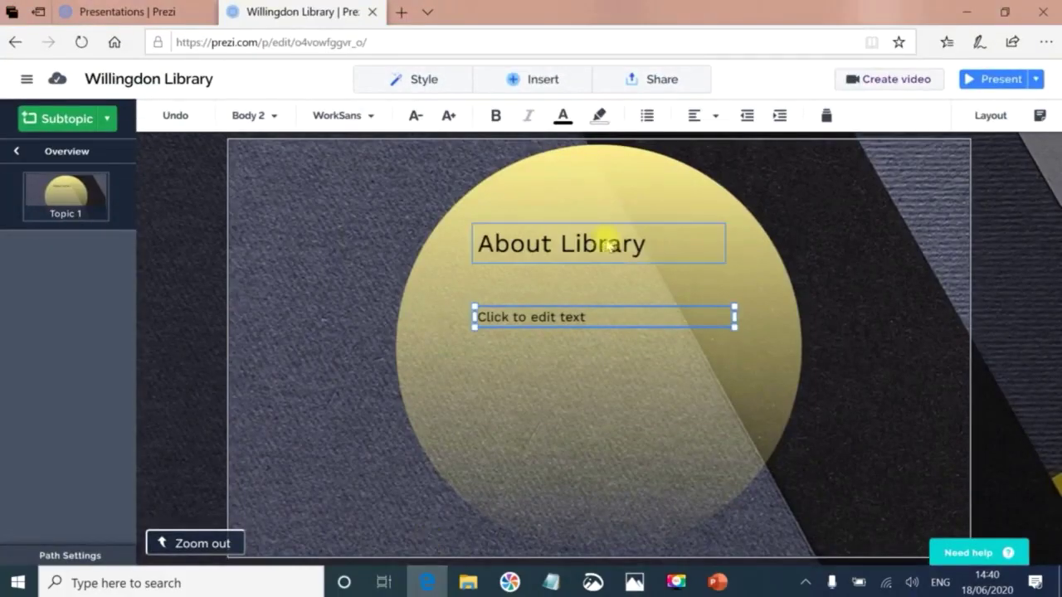
pyautogui.click(635, 243)
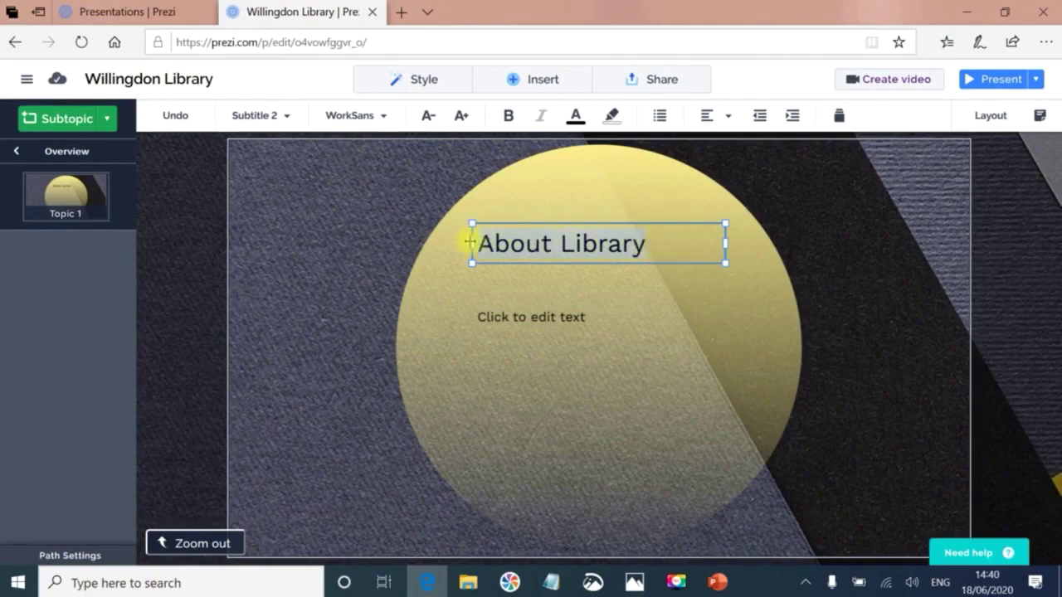
pyautogui.hotkey('ctrl', 'a')
pyautogui.hotkey('ctrl', 'v')
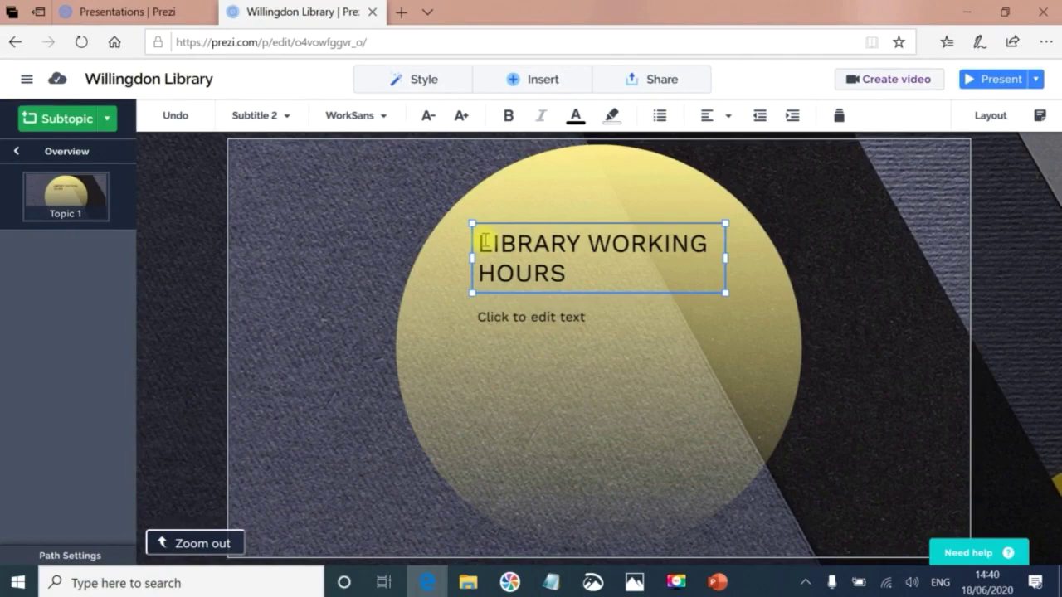
# Make the LIBRARY WORKING HOURS heading two sizes smaller and centre-align it.
pyautogui.tripleClick(481, 240)
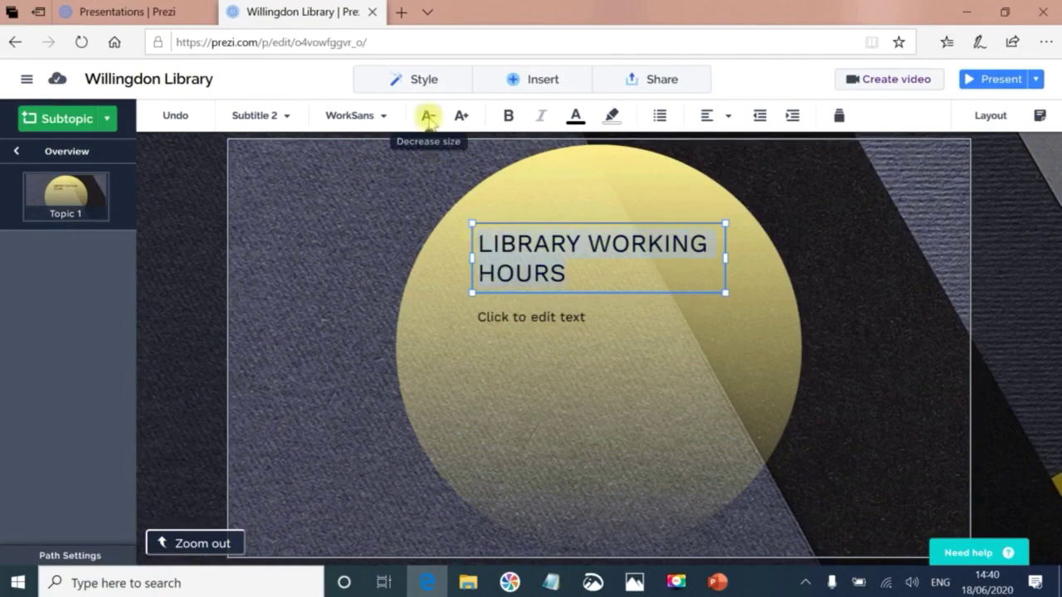
pyautogui.click(428, 117)
pyautogui.click(428, 117)
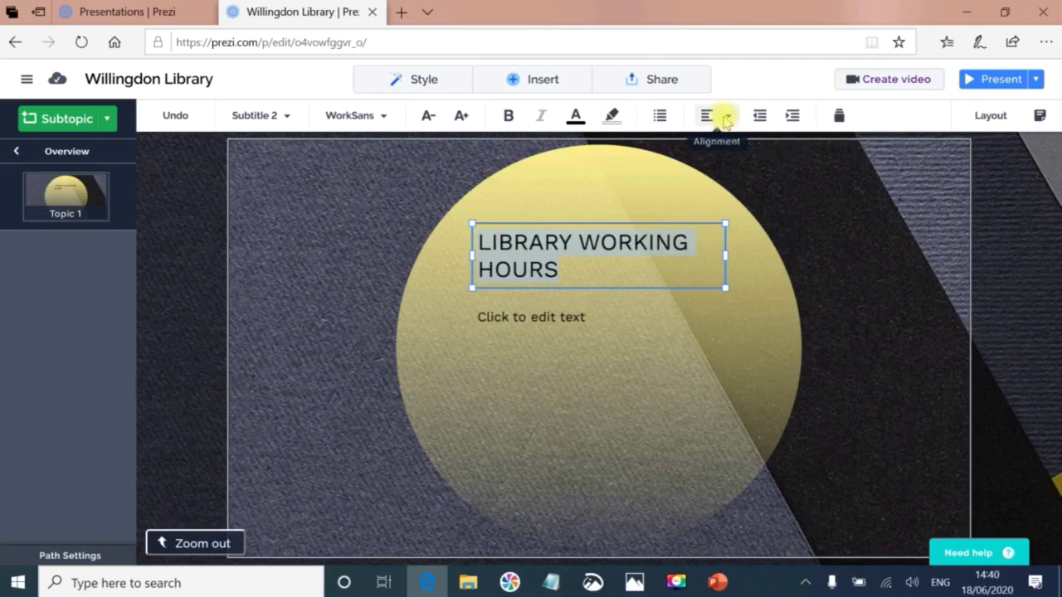
pyautogui.click(729, 119)
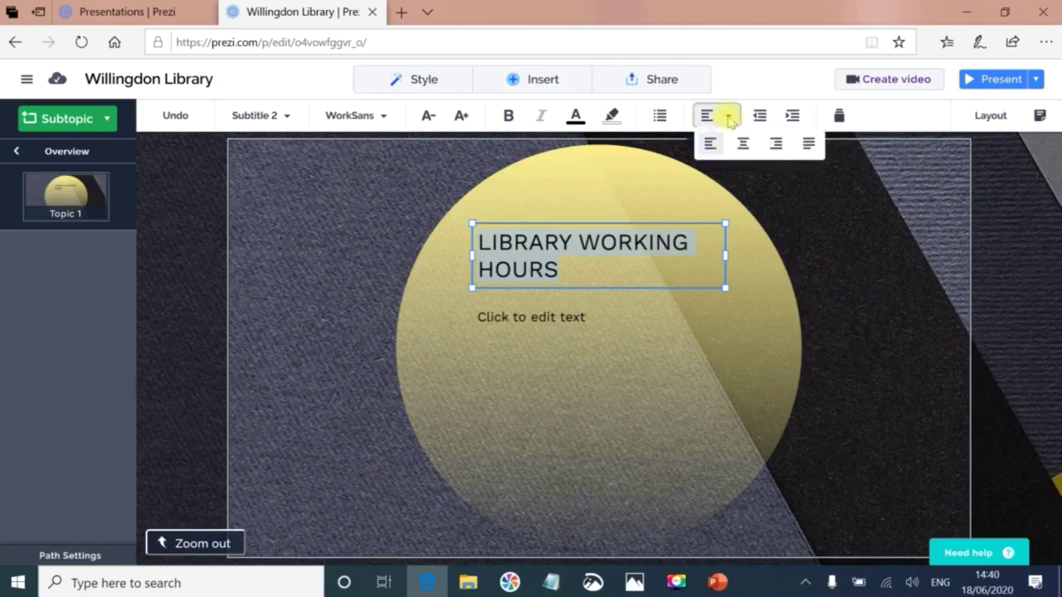
pyautogui.click(745, 144)
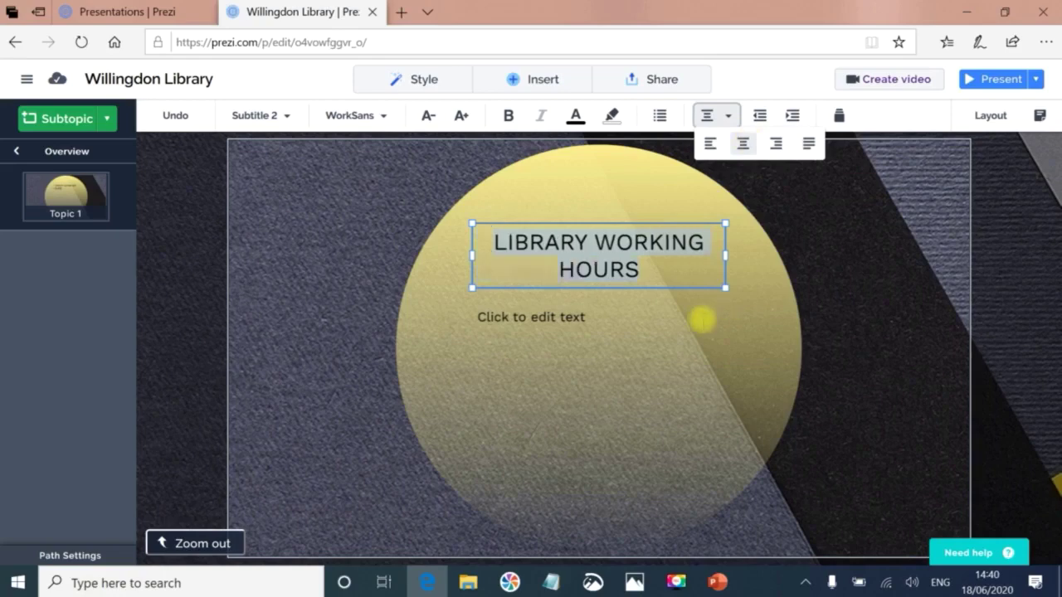
pyautogui.click(543, 319)
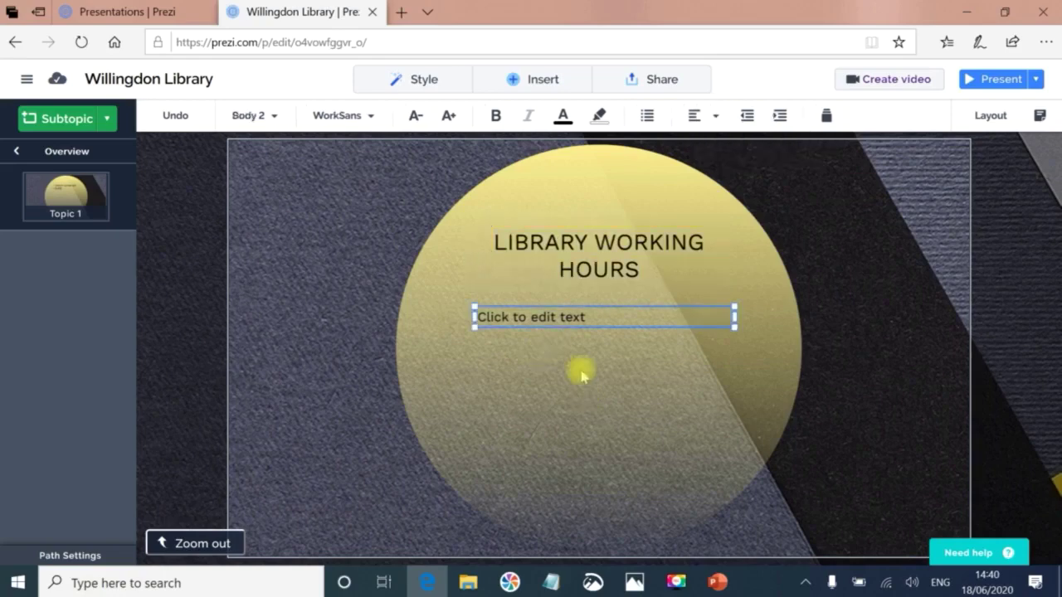
# Paste slide 8's Main and Study Library opening hours into Topic 1's body box in black text.
pyautogui.click(718, 582)
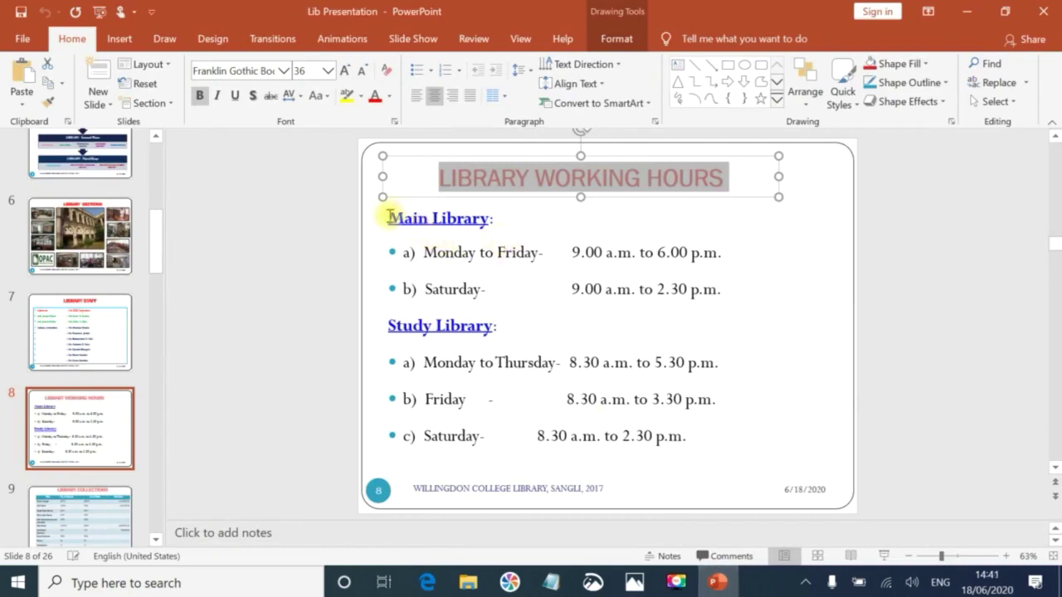
pyautogui.moveTo(387, 215); pyautogui.dragTo(702, 432)
pyautogui.hotkey('ctrl', 'c')
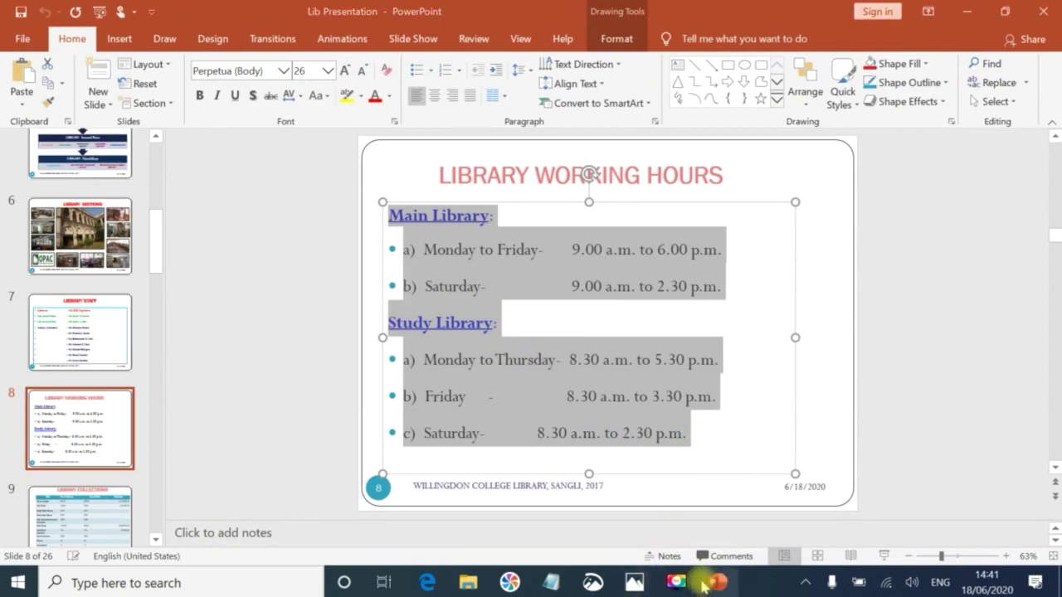
pyautogui.click(713, 585)
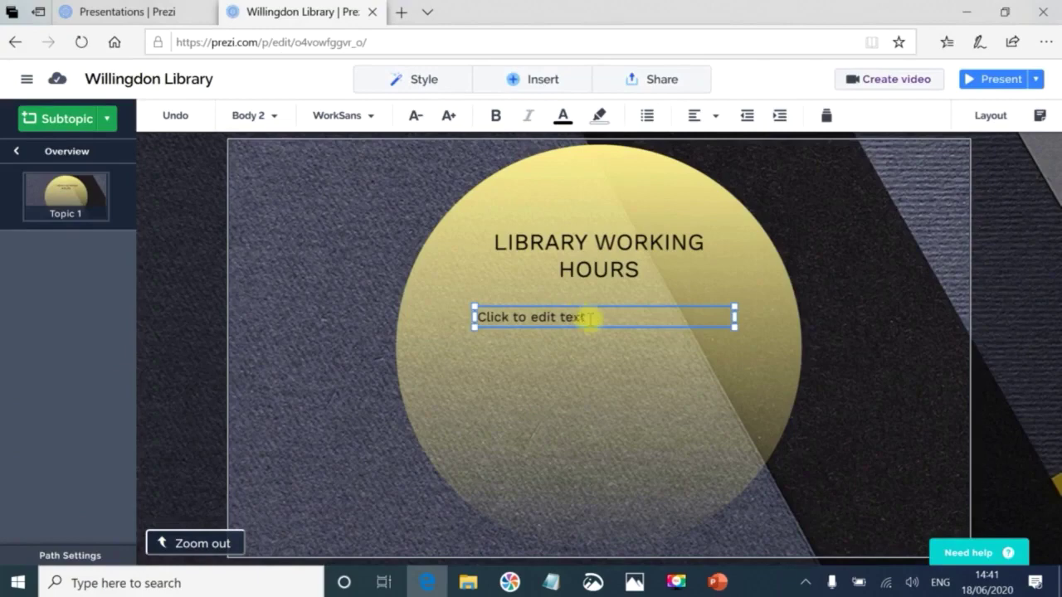
pyautogui.click(475, 313)
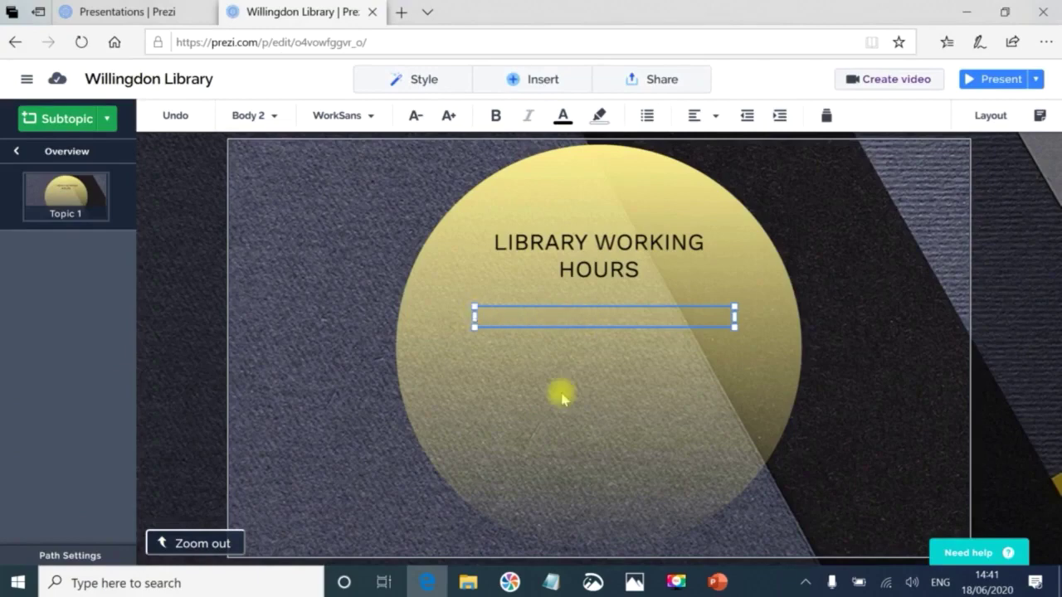
pyautogui.hotkey('ctrl', 'v')
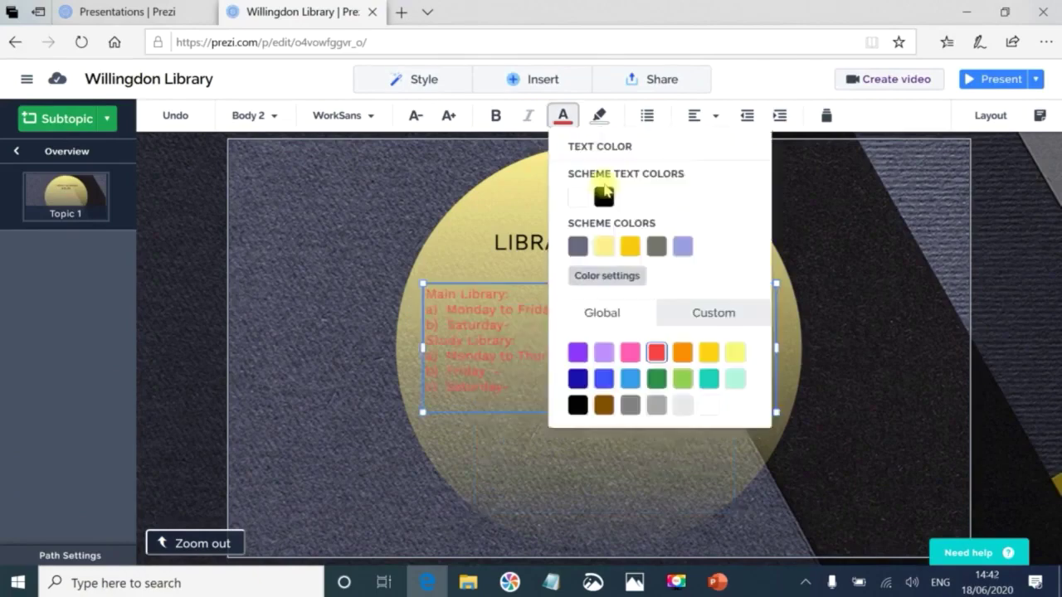
pyautogui.click(605, 199)
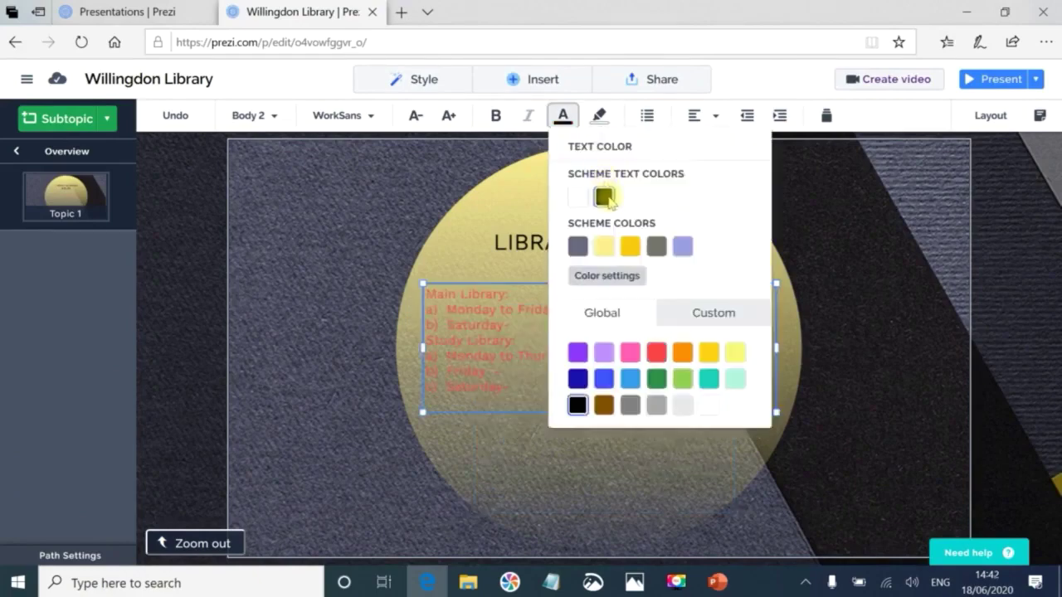
pyautogui.press('Escape')
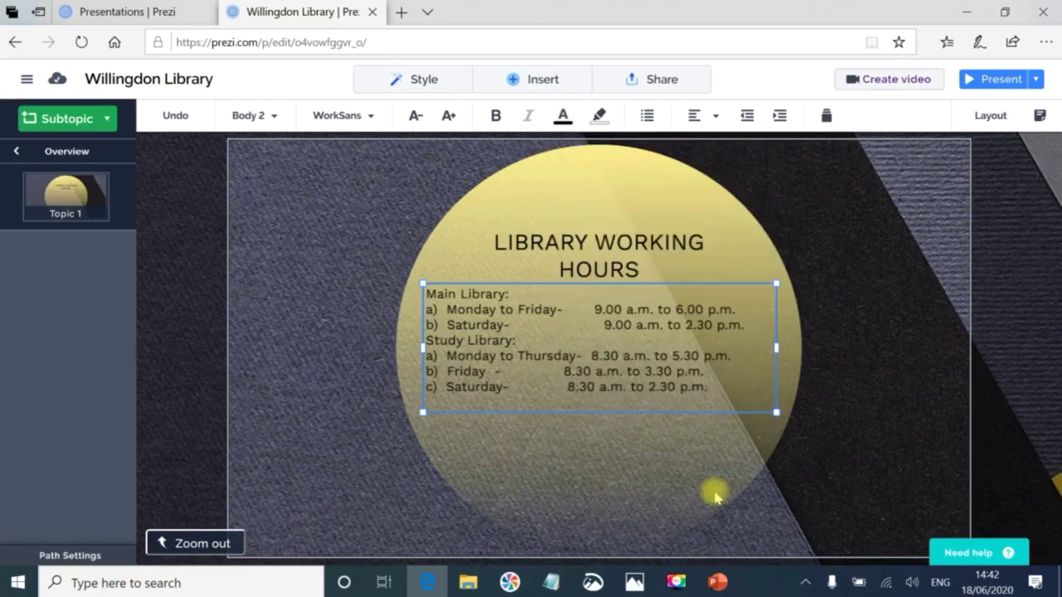
pyautogui.click(896, 307)
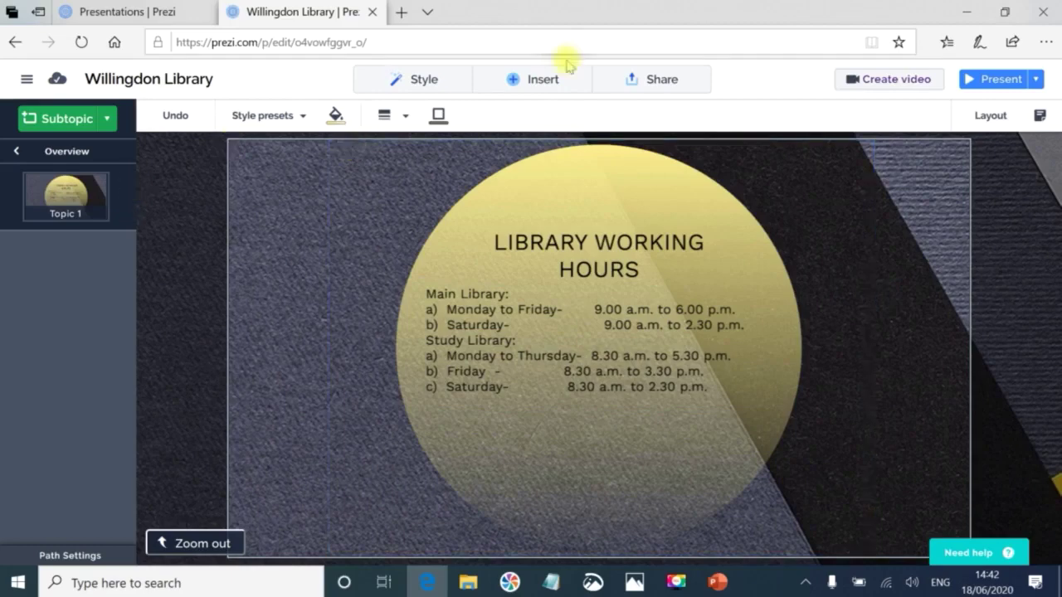
# Add a subtopic beside Topic 1, move it higher, and zoom in to edit its title.
pyautogui.click(515, 83)
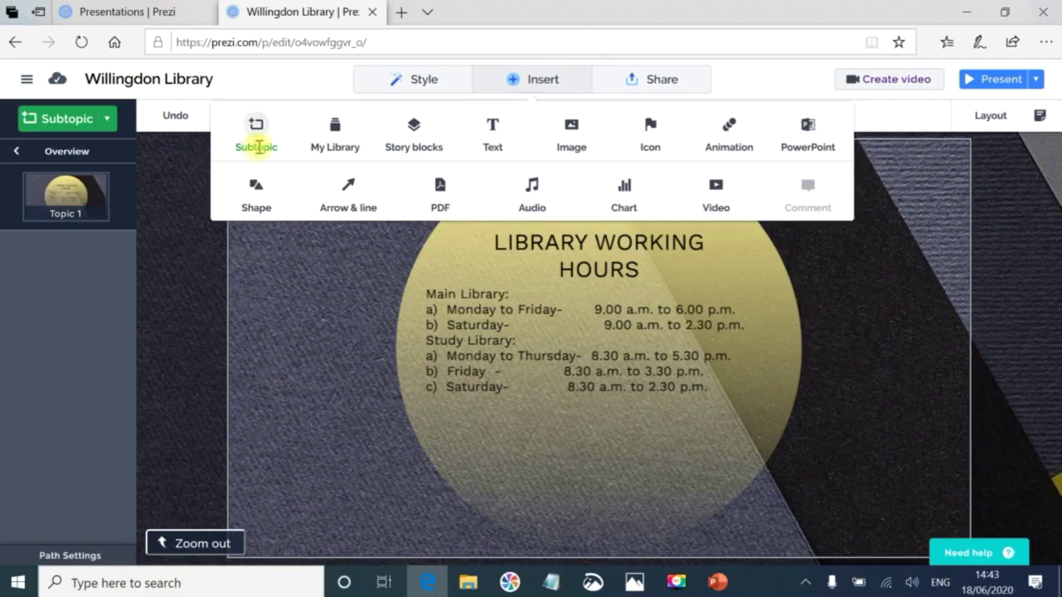
pyautogui.click(259, 146)
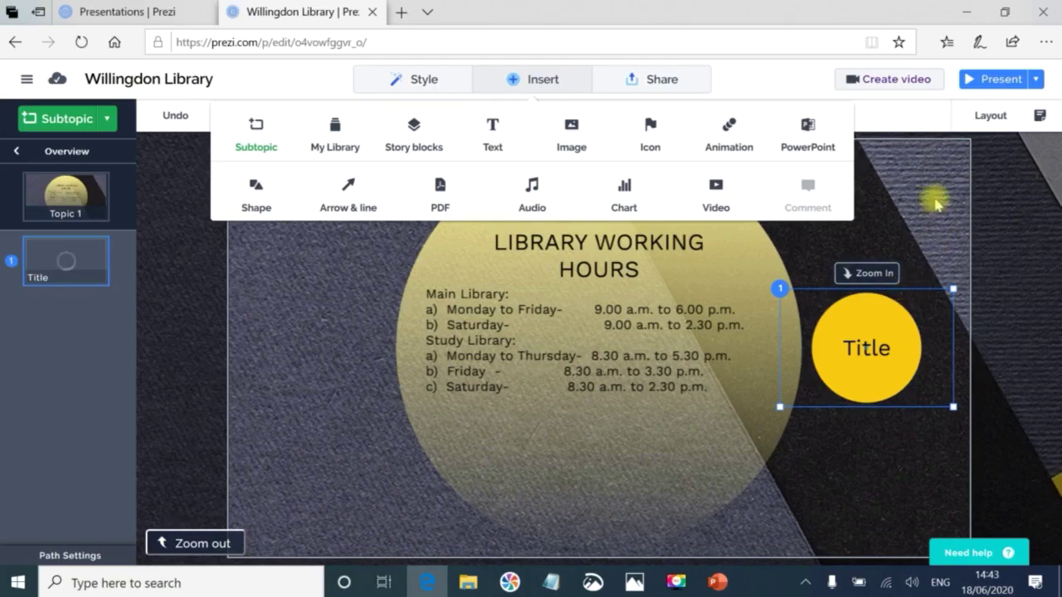
pyautogui.moveTo(935, 203); pyautogui.dragTo(909, 189)
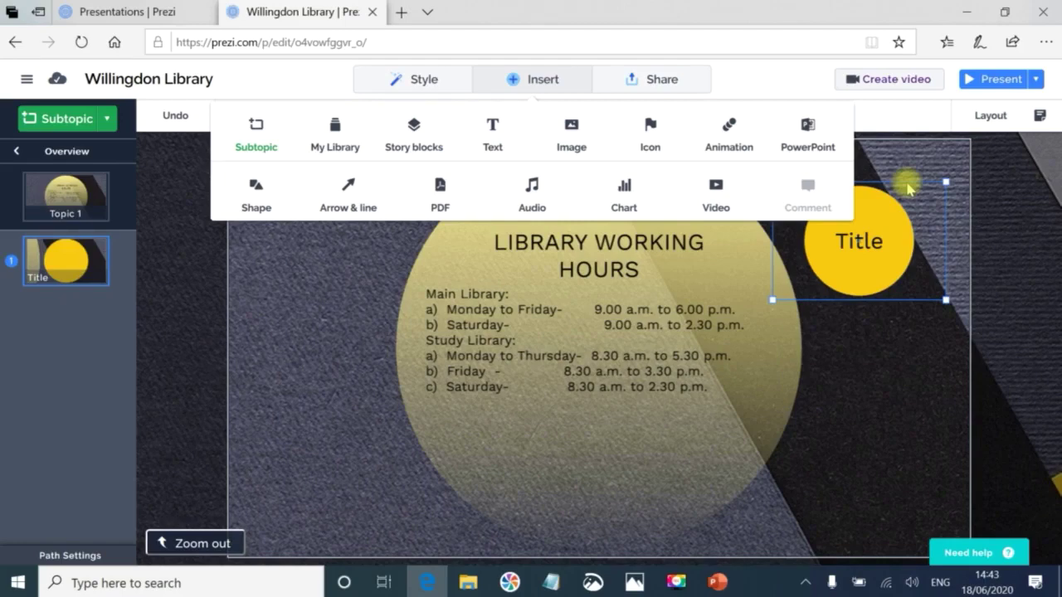
pyautogui.moveTo(882, 173)
pyautogui.click(882, 173)
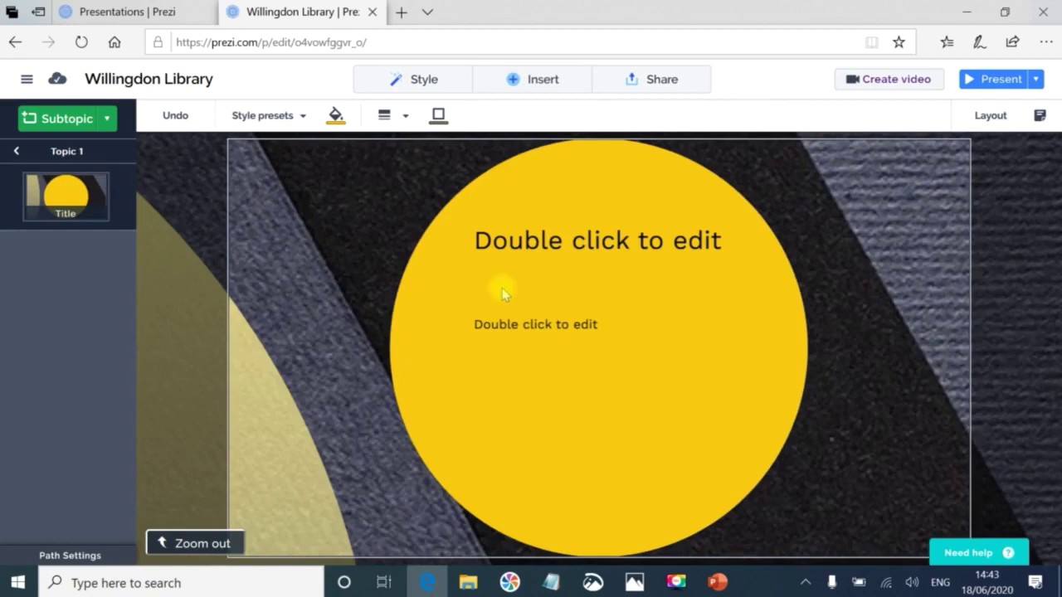
pyautogui.doubleClick(578, 243)
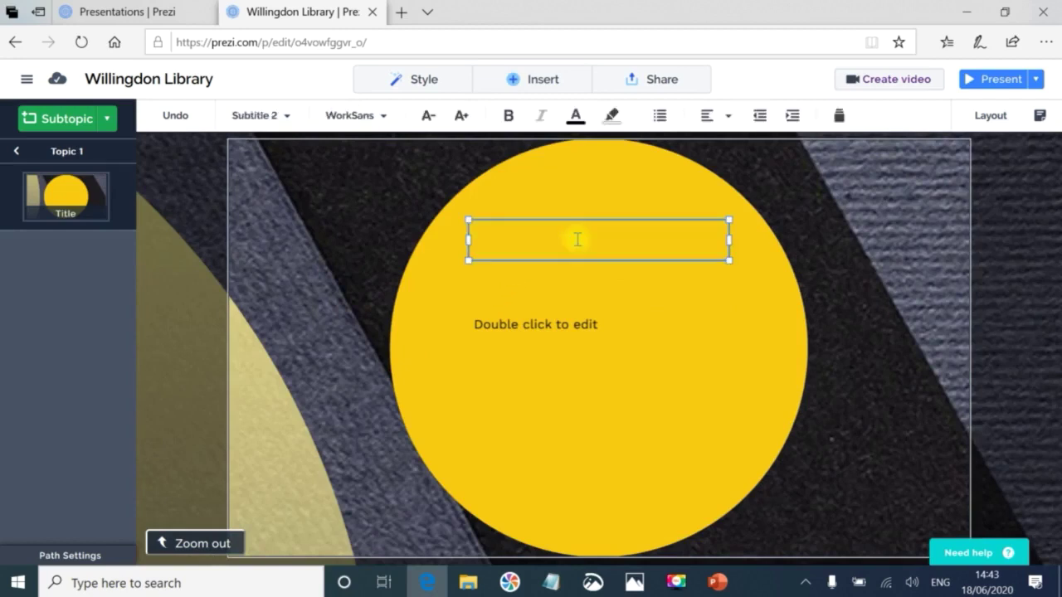
pyautogui.click(717, 584)
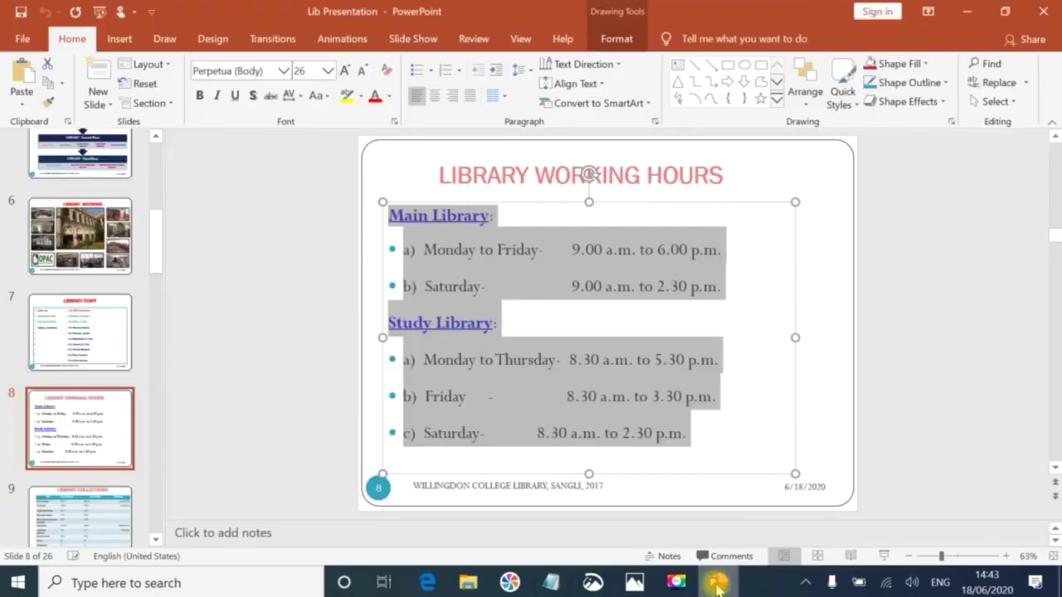
# Copy slide 7's LIBRARY STAFF title into the new subtopic's title box.
pyautogui.click(70, 340)
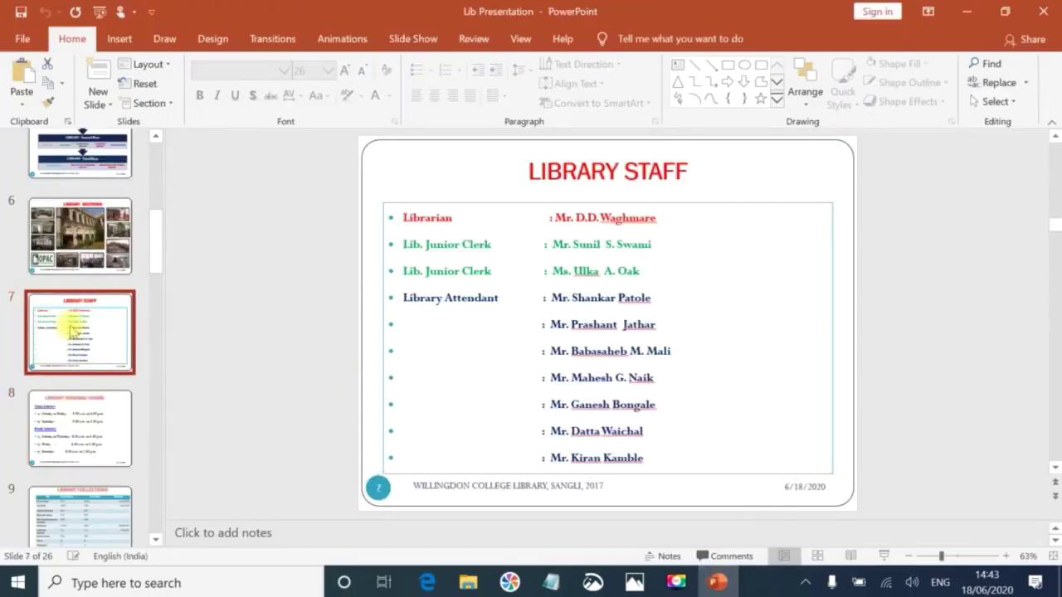
pyautogui.click(677, 172)
pyautogui.moveTo(687, 174); pyautogui.dragTo(534, 172)
pyautogui.hotkey('ctrl', 'c')
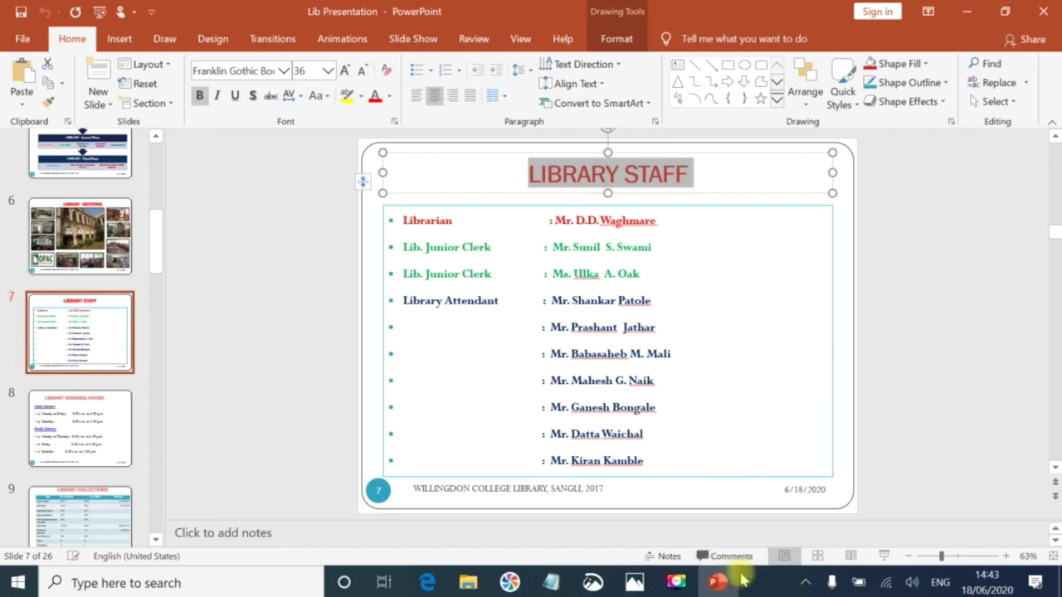
pyautogui.click(720, 581)
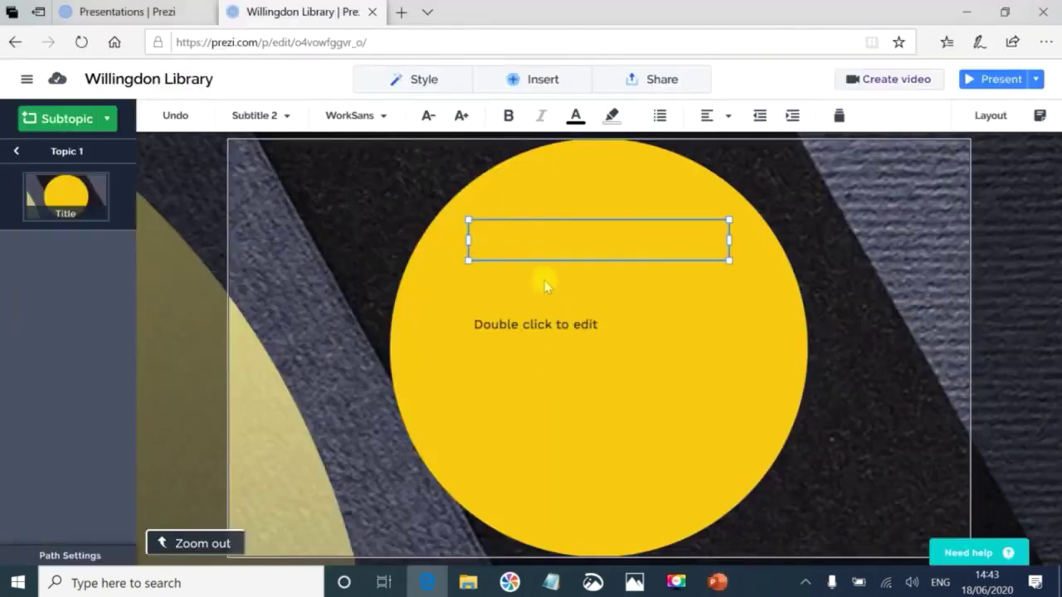
pyautogui.click(545, 241)
pyautogui.hotkey('ctrl', 'v')
# Copy the staff list from slide 7.
pyautogui.click(719, 584)
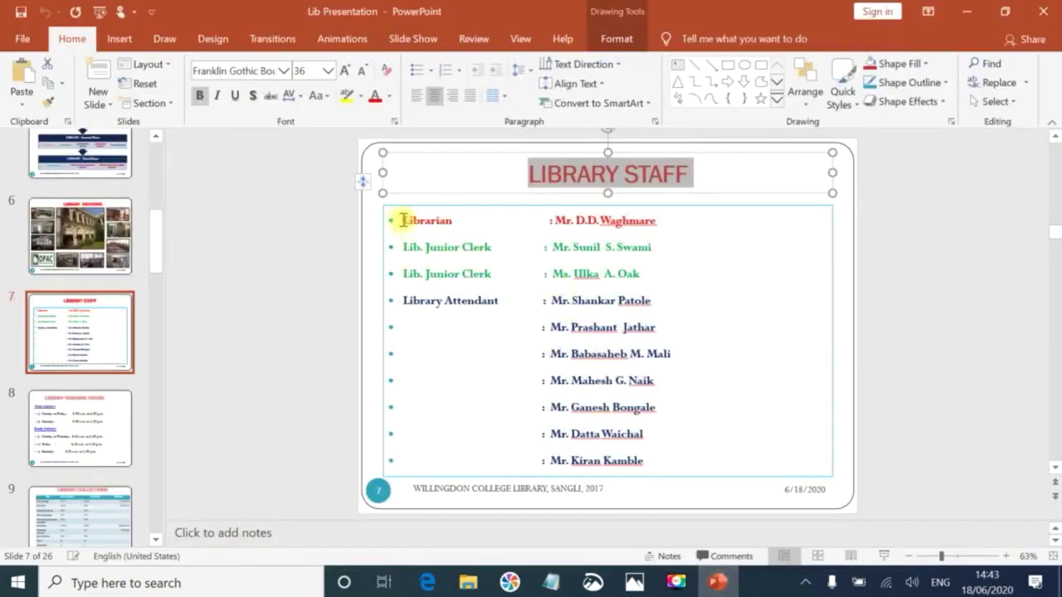
pyautogui.moveTo(406, 222); pyautogui.dragTo(650, 448)
pyautogui.hotkey('ctrl', 'c')
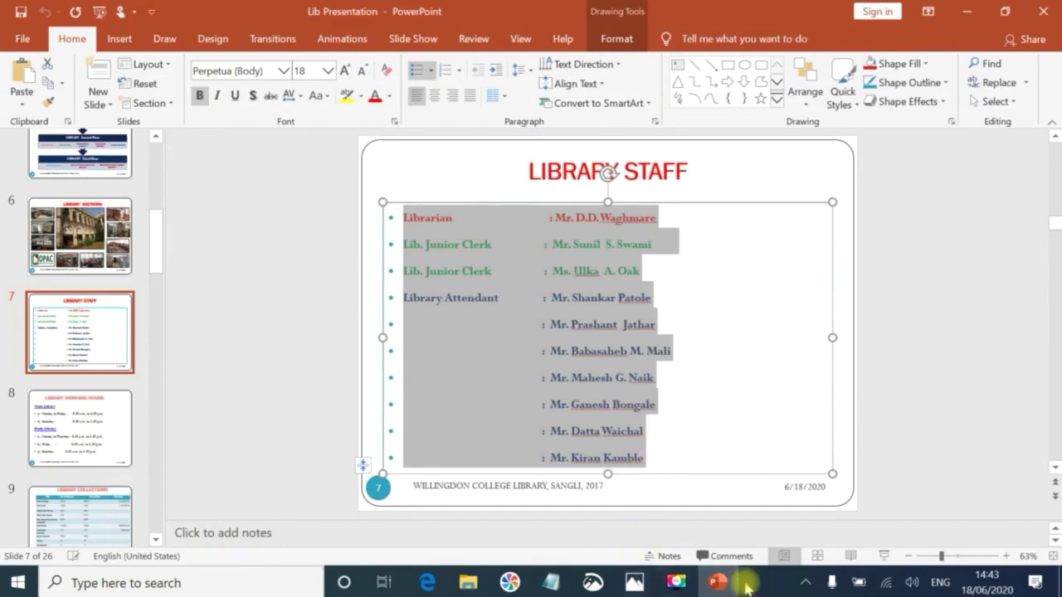
pyautogui.click(722, 583)
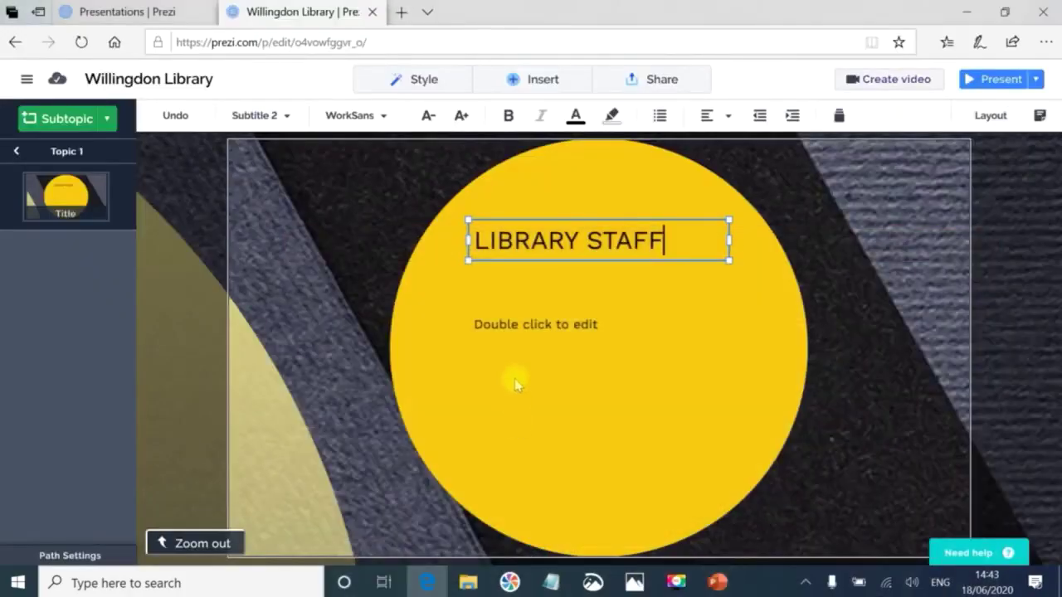
# Paste the staff list into the body box, move it under the heading, and widen it.
pyautogui.doubleClick(531, 324)
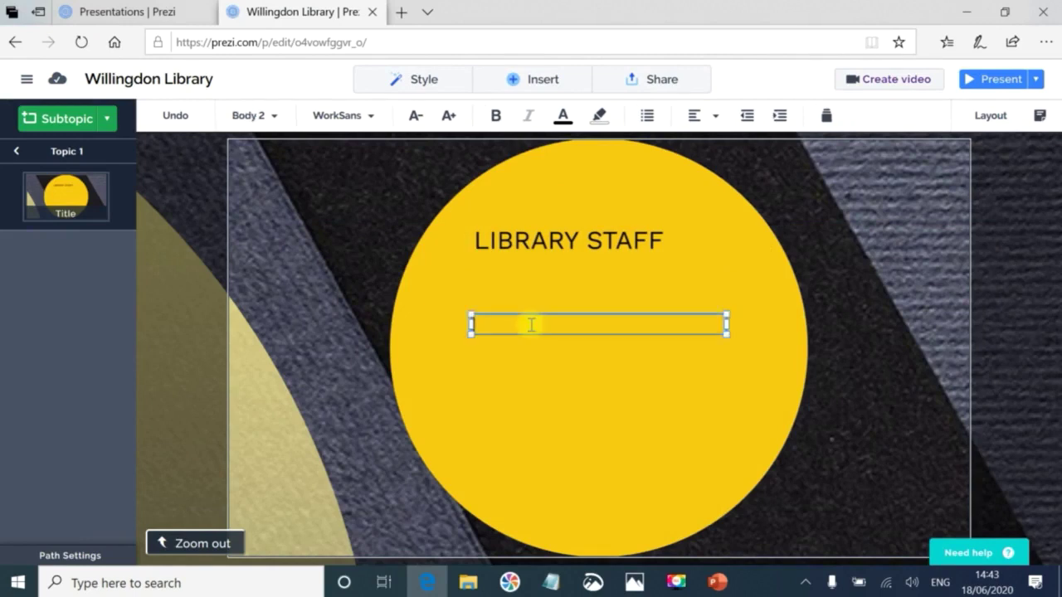
pyautogui.hotkey('ctrl', 'v')
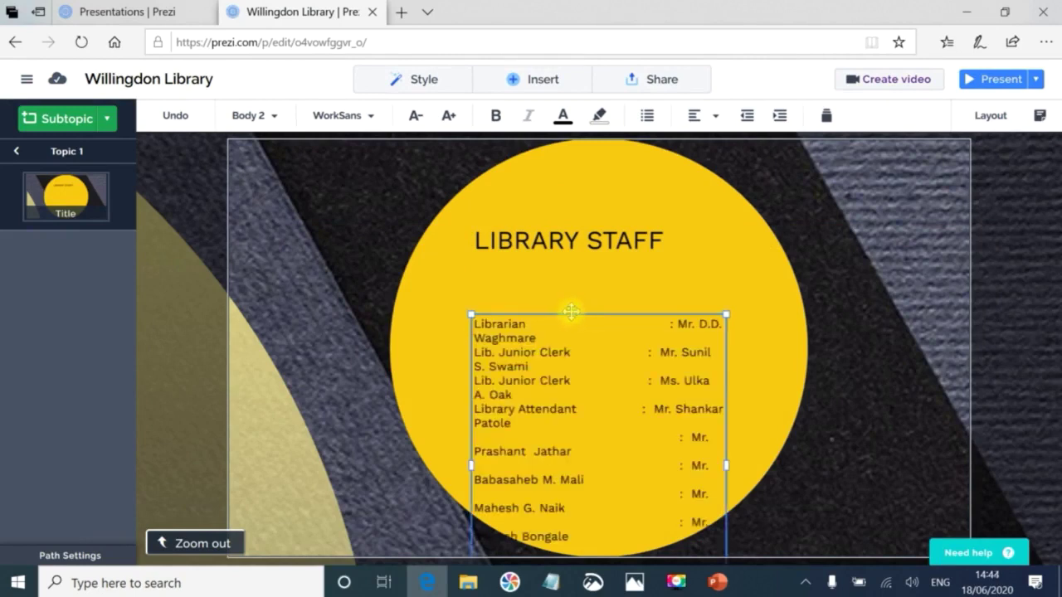
pyautogui.moveTo(571, 315); pyautogui.dragTo(566, 247)
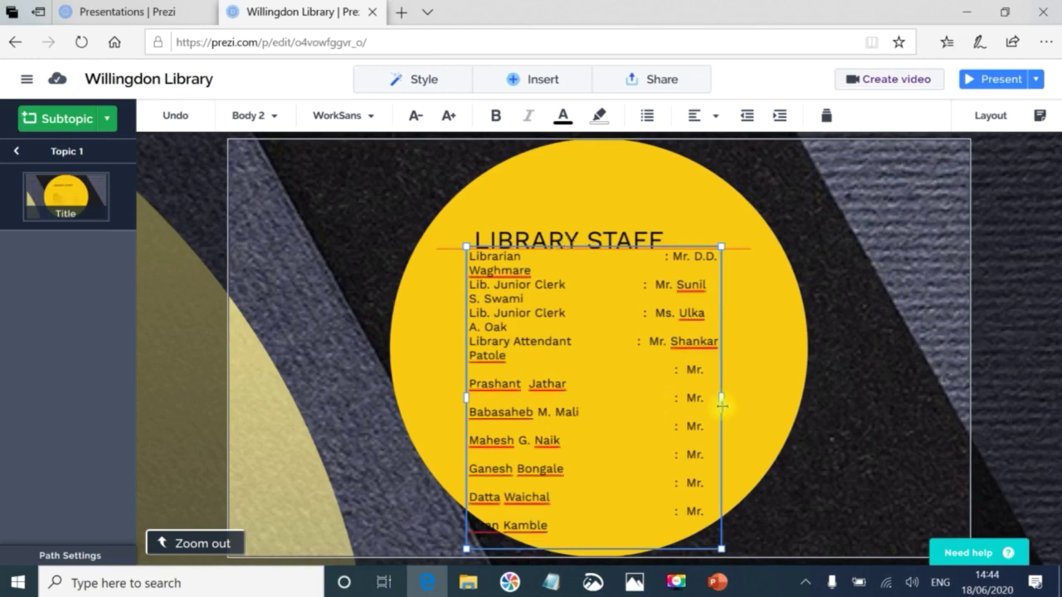
pyautogui.moveTo(722, 398); pyautogui.dragTo(806, 384)
pyautogui.moveTo(681, 246); pyautogui.dragTo(653, 259)
# Delete the extra spaces before the colons so each role and name sits on one aligned line.
pyautogui.press('BackSpace')
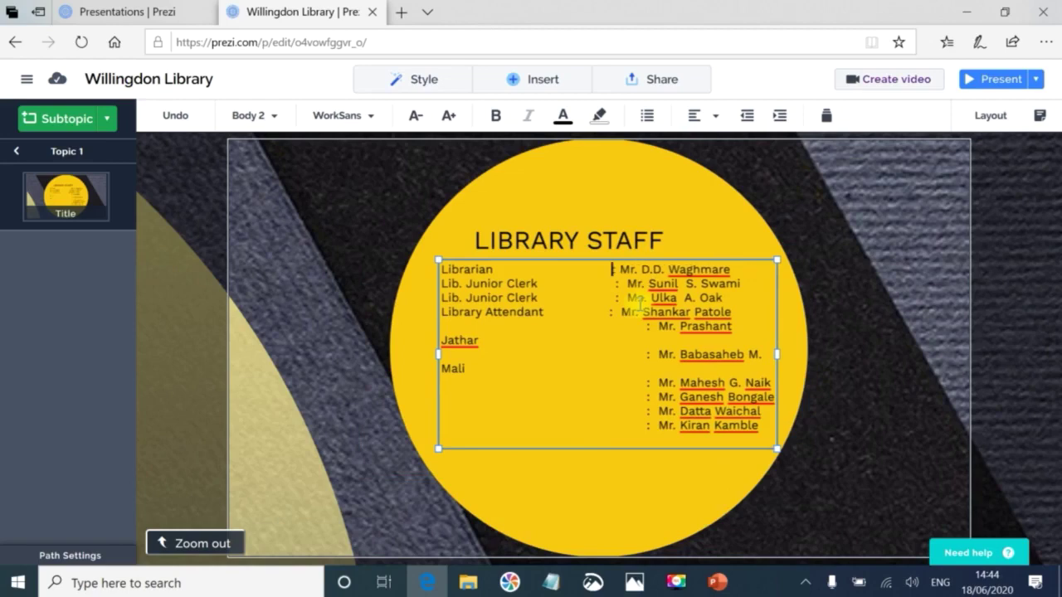
pyautogui.moveTo(578, 283); pyautogui.dragTo(600, 312)
pyautogui.press('BackSpace')
pyautogui.press('BackSpace')
pyautogui.press('BackSpace')
pyautogui.doubleClick(589, 332)
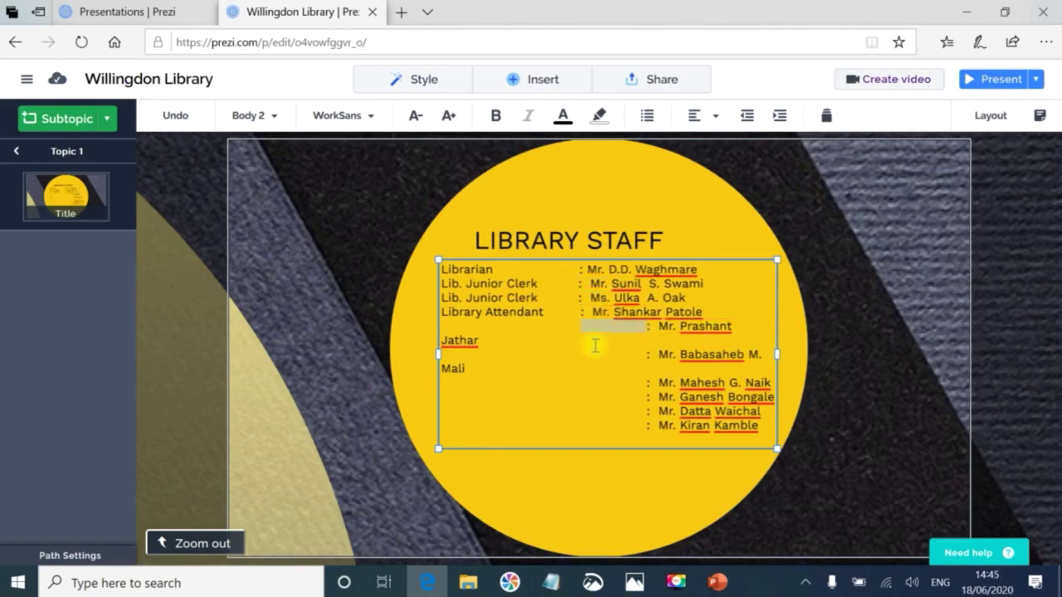
pyautogui.press('BackSpace')
pyautogui.doubleClick(587, 339)
pyautogui.press('BackSpace')
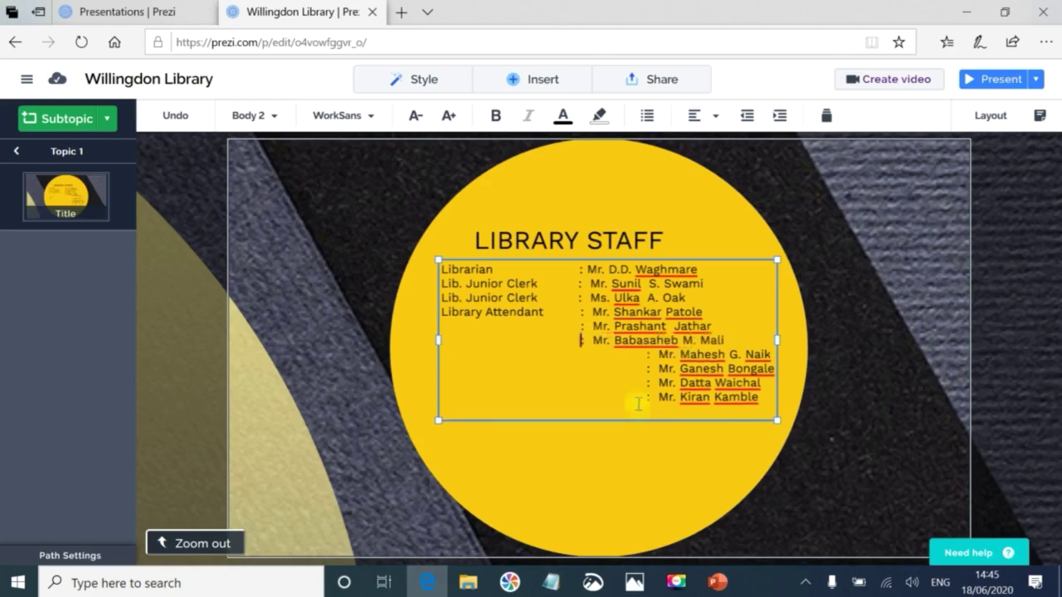
pyautogui.click(646, 368)
pyautogui.doubleClick(602, 359)
pyautogui.press('BackSpace')
pyautogui.doubleClick(593, 369)
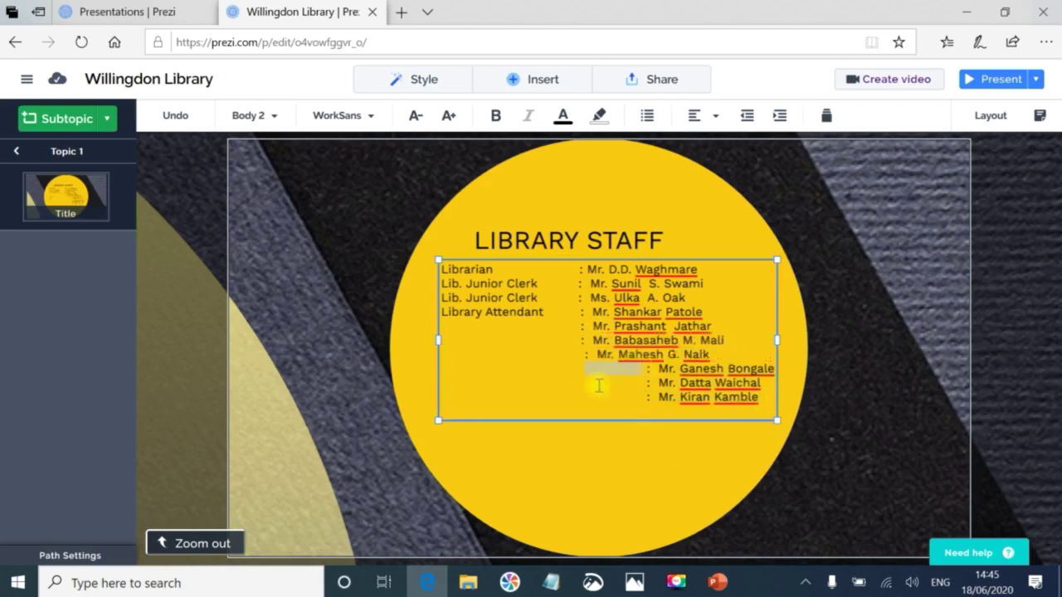
pyautogui.press('BackSpace')
pyautogui.doubleClick(639, 382)
pyautogui.press('BackSpace')
pyautogui.doubleClick(639, 396)
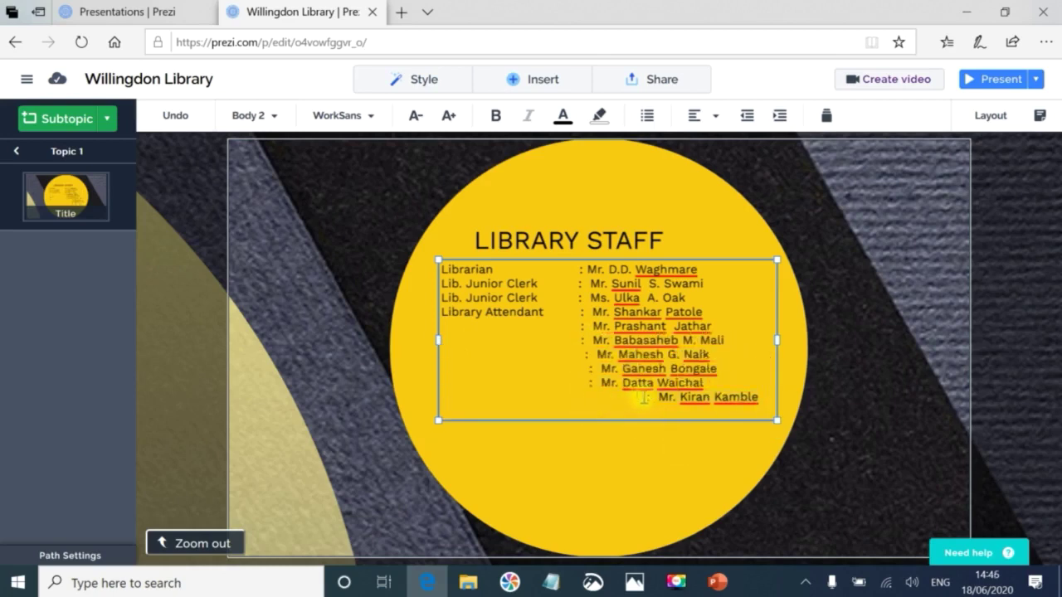
pyautogui.press('BackSpace')
pyautogui.press('Up')
pyautogui.press('BackSpace')
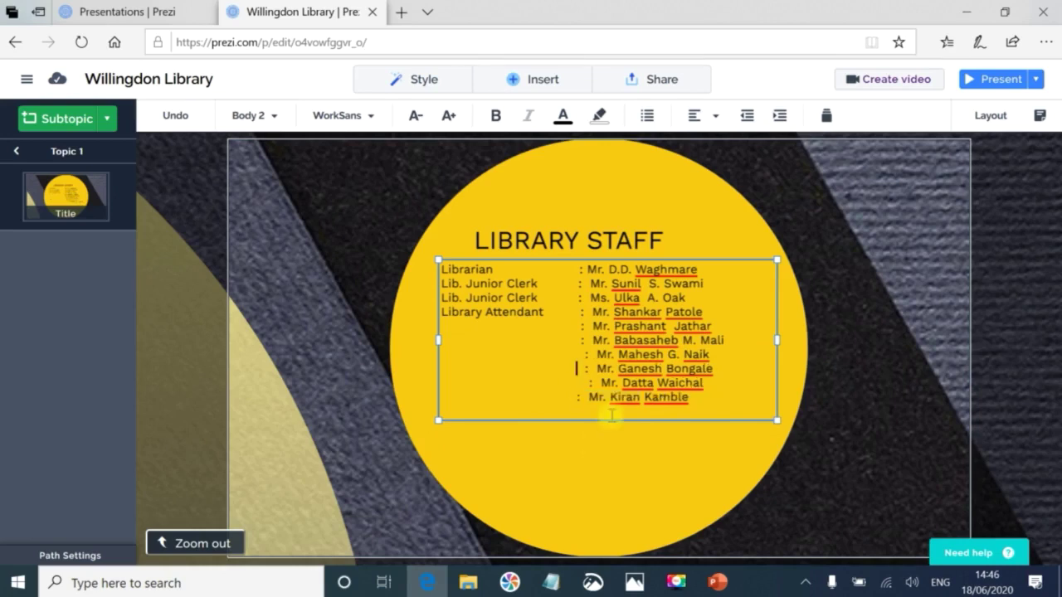
pyautogui.press('Up')
pyautogui.press('BackSpace')
pyautogui.click(575, 383)
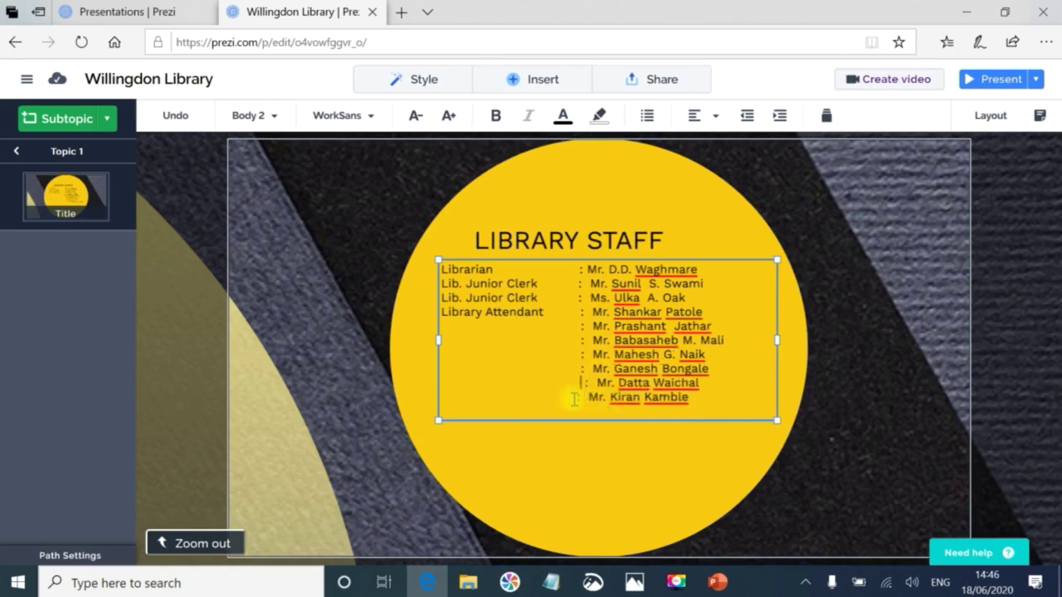
pyautogui.press('BackSpace')
pyautogui.click(192, 544)
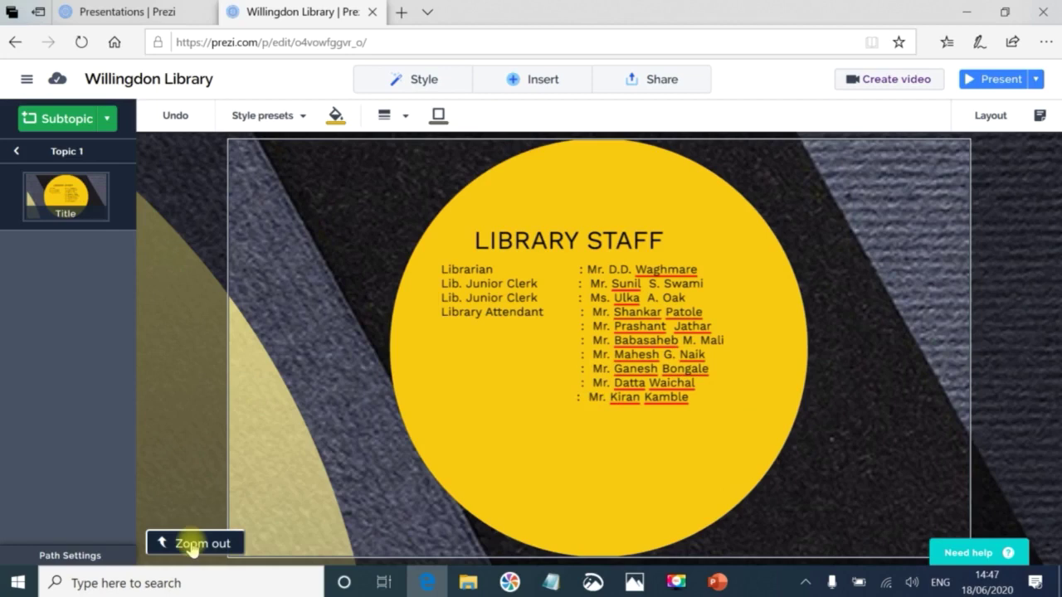
# From the overview, replace the small subtopic's 'Title' placeholder with 'Staff'.
pyautogui.click(190, 544)
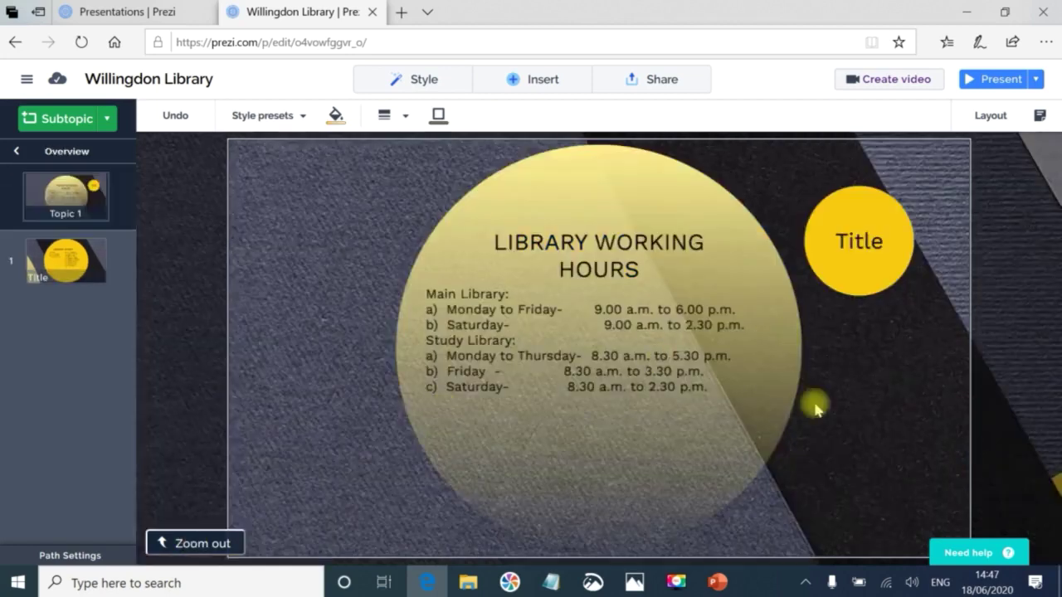
pyautogui.click(872, 242)
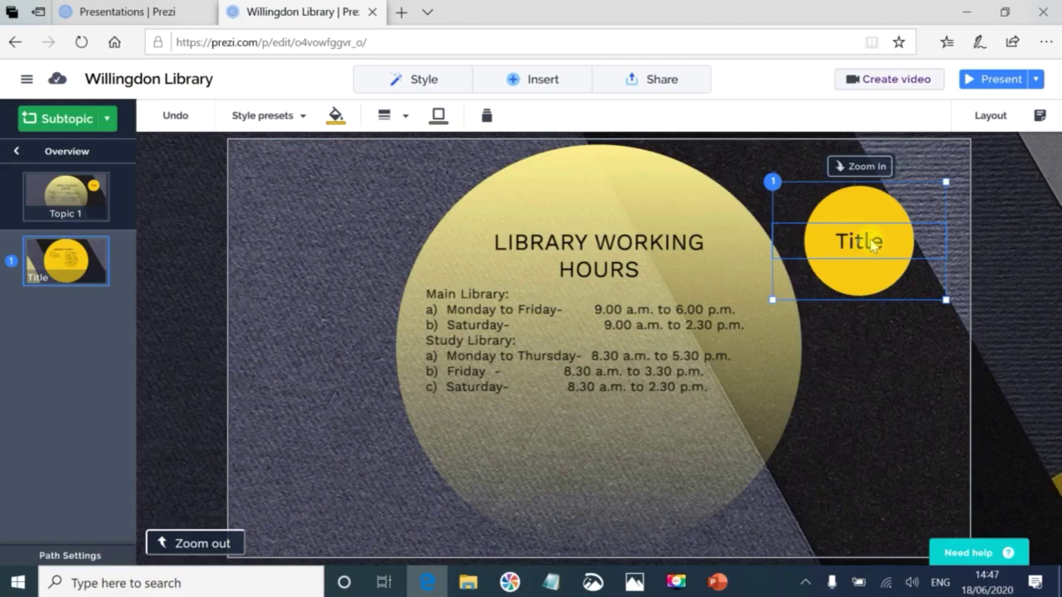
pyautogui.click(873, 240)
pyautogui.press('BackSpace')
pyautogui.press('BackSpace')
pyautogui.press('BackSpace')
pyautogui.press('BackSpace')
pyautogui.press('BackSpace')
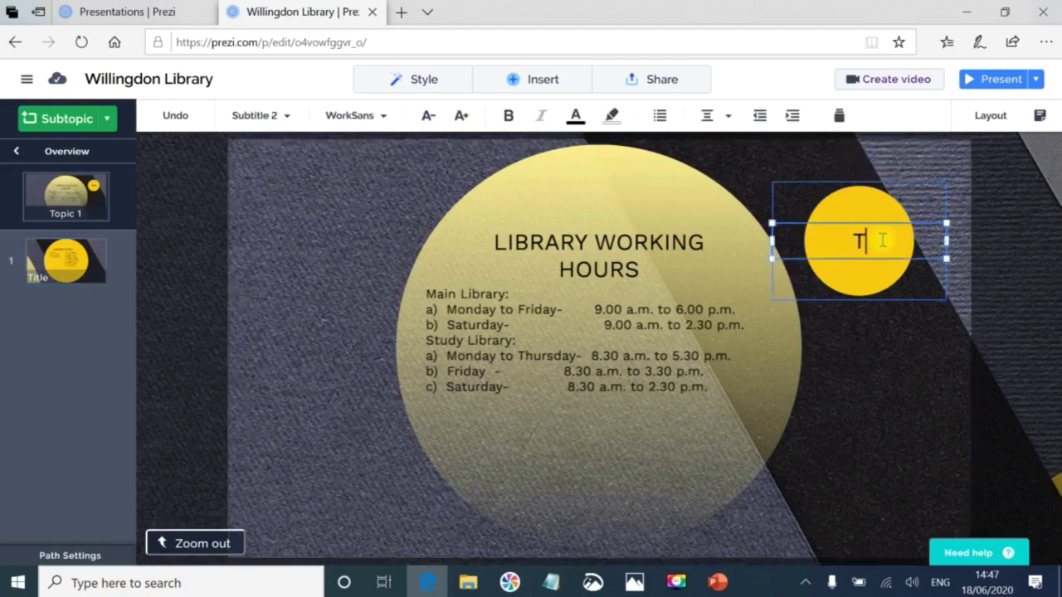
pyautogui.write('Staff')
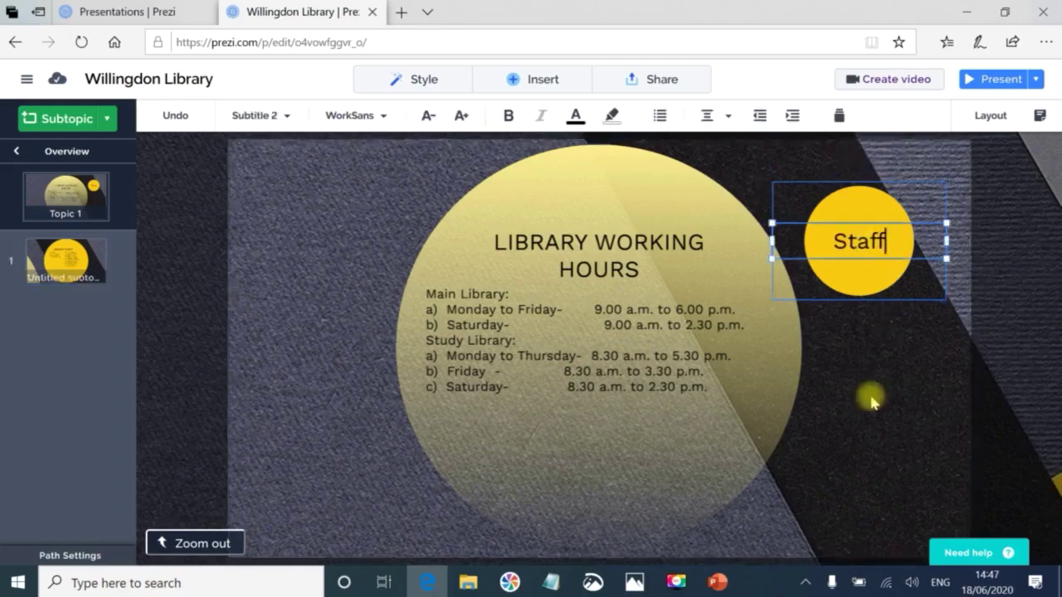
pyautogui.press('Escape')
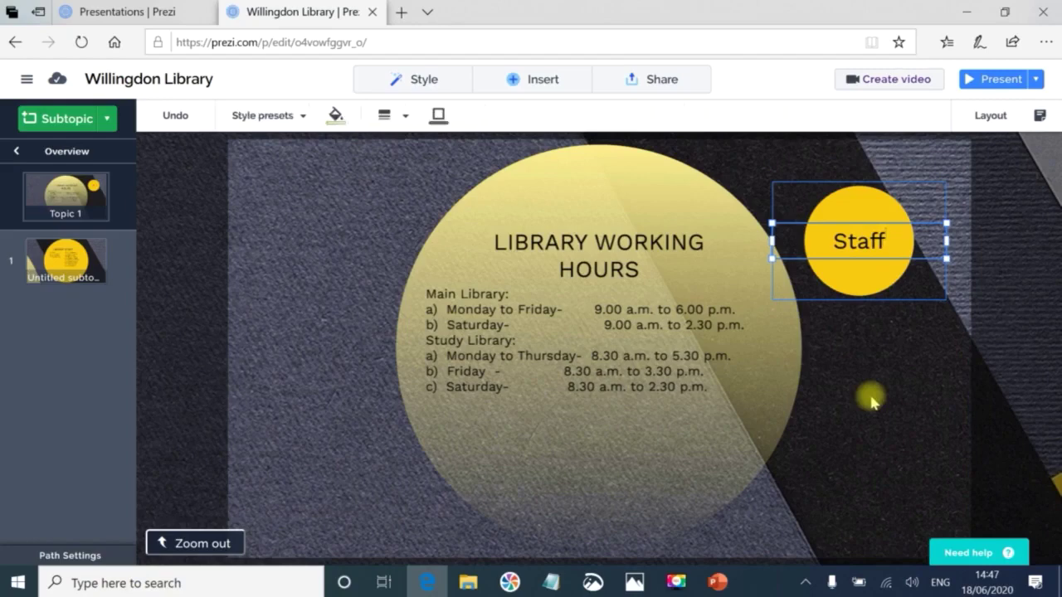
pyautogui.click(871, 402)
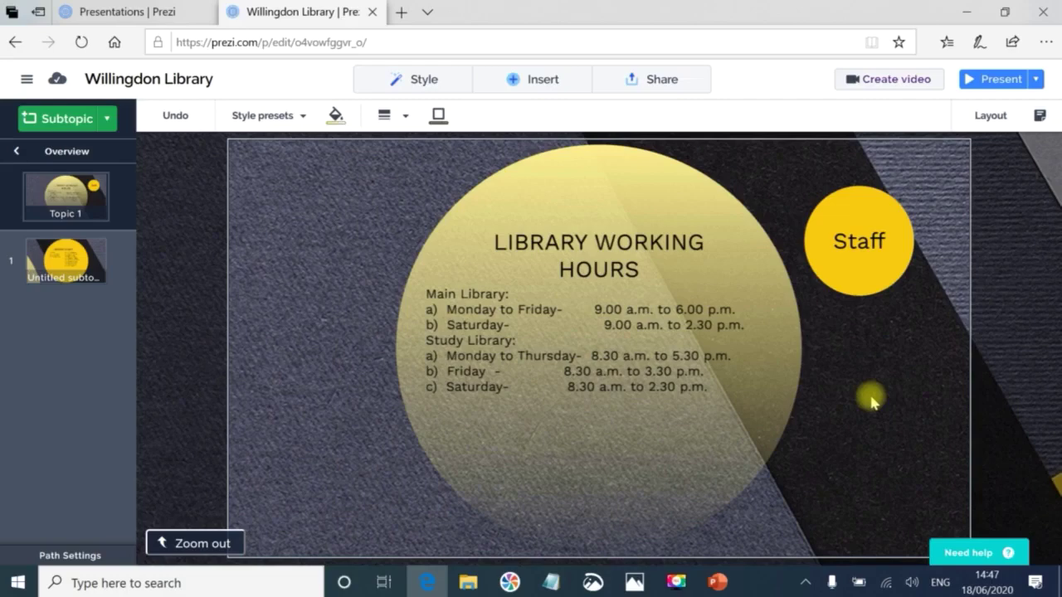
# Insert another subtopic below Staff, label it 'Building', and zoom into it.
pyautogui.click(502, 81)
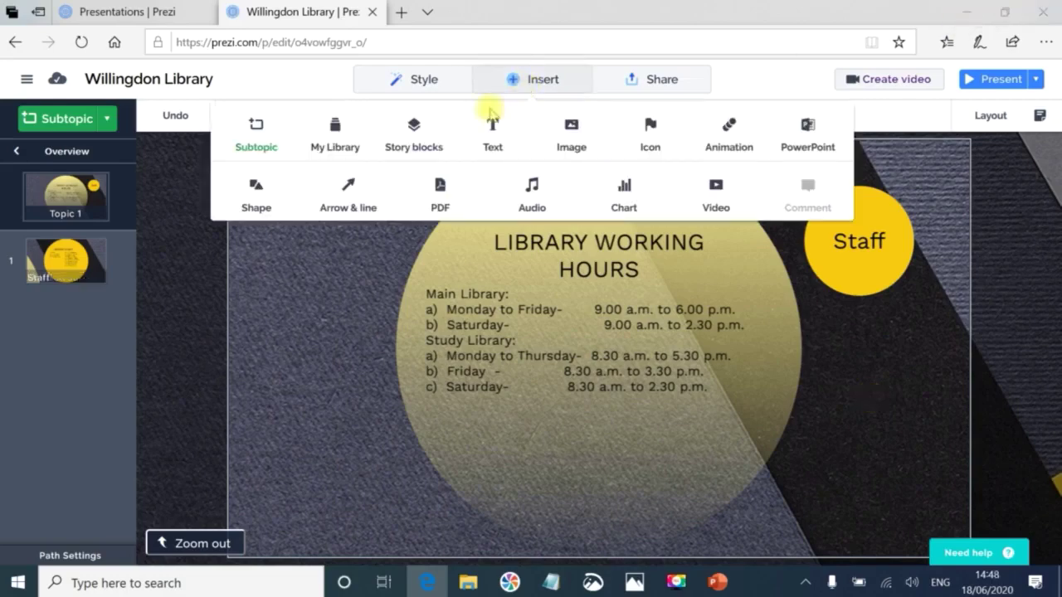
pyautogui.click(256, 125)
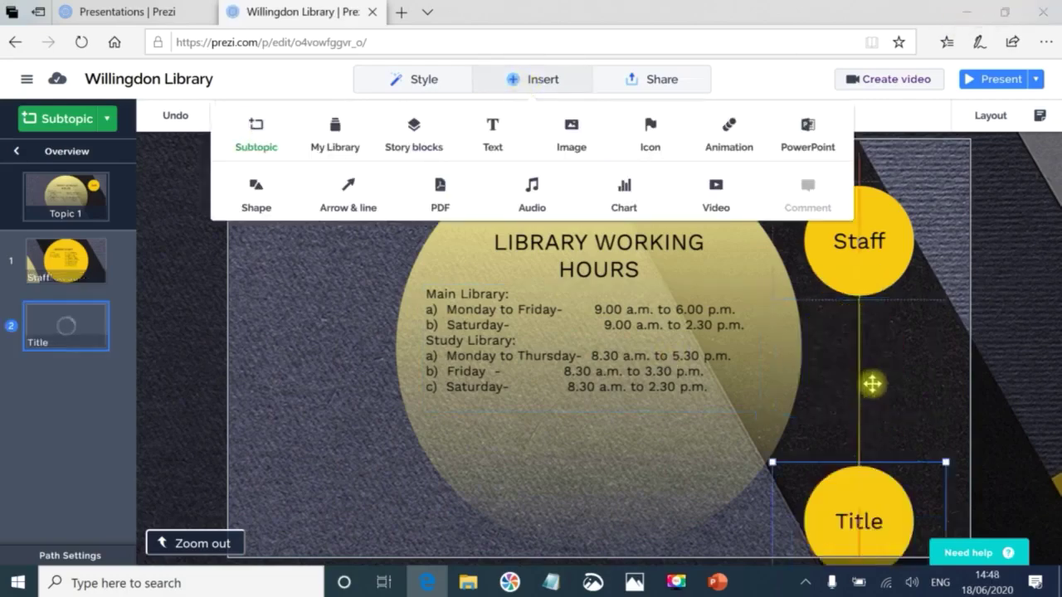
pyautogui.click(879, 443)
pyautogui.write('Buil')
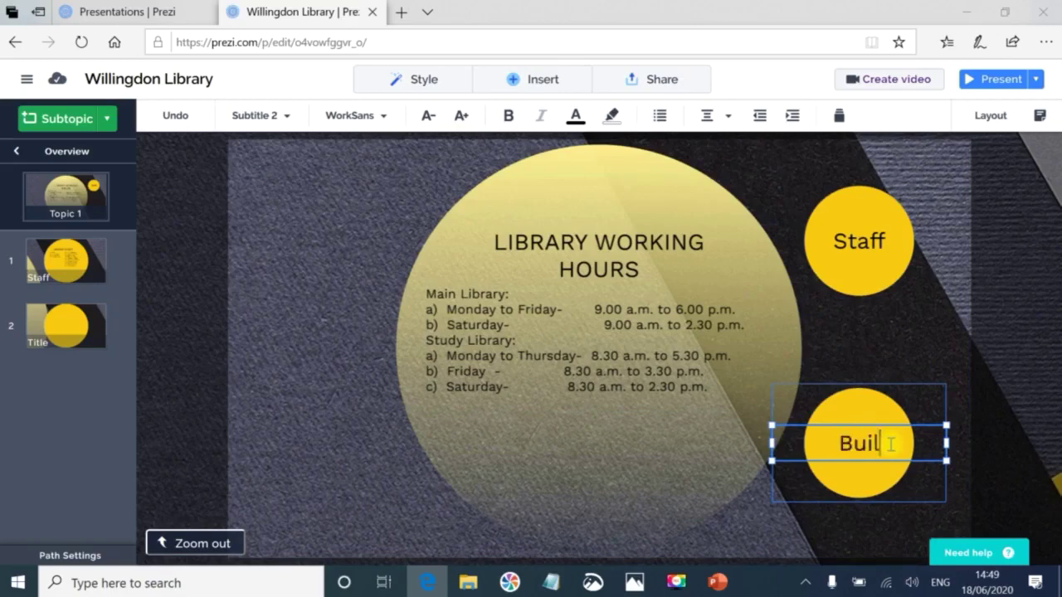
pyautogui.write('ding')
pyautogui.click(856, 404)
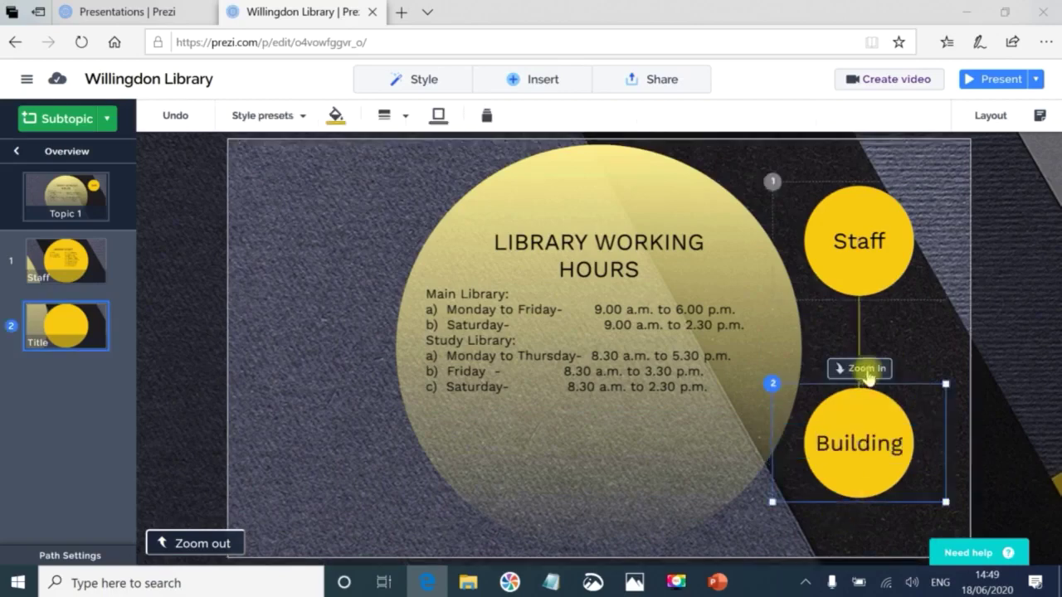
pyautogui.click(863, 369)
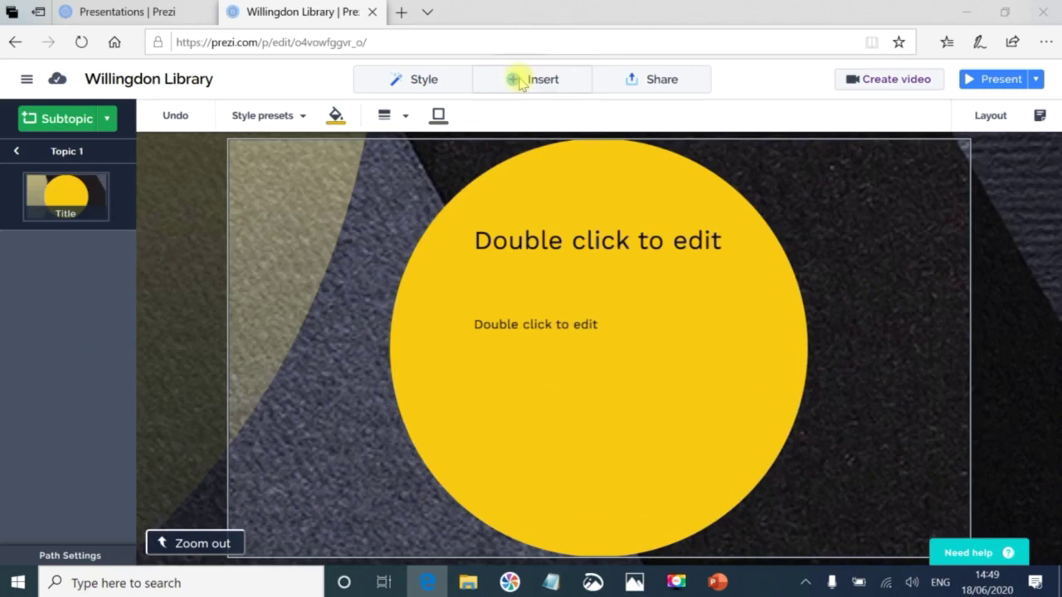
# Upload the library building photo from the computer through Insert > Image.
pyautogui.click(520, 84)
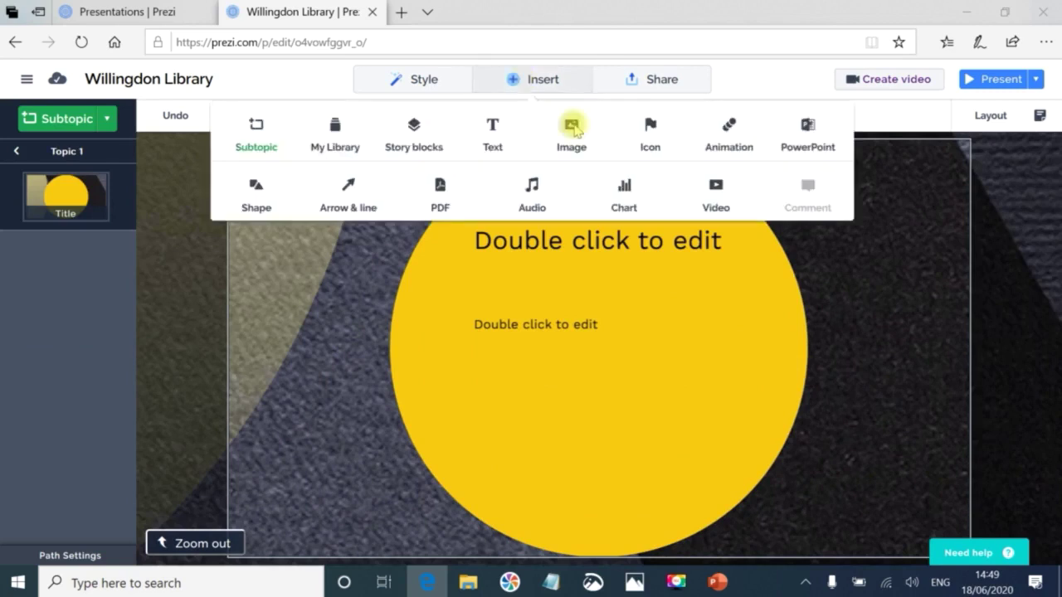
pyautogui.click(573, 128)
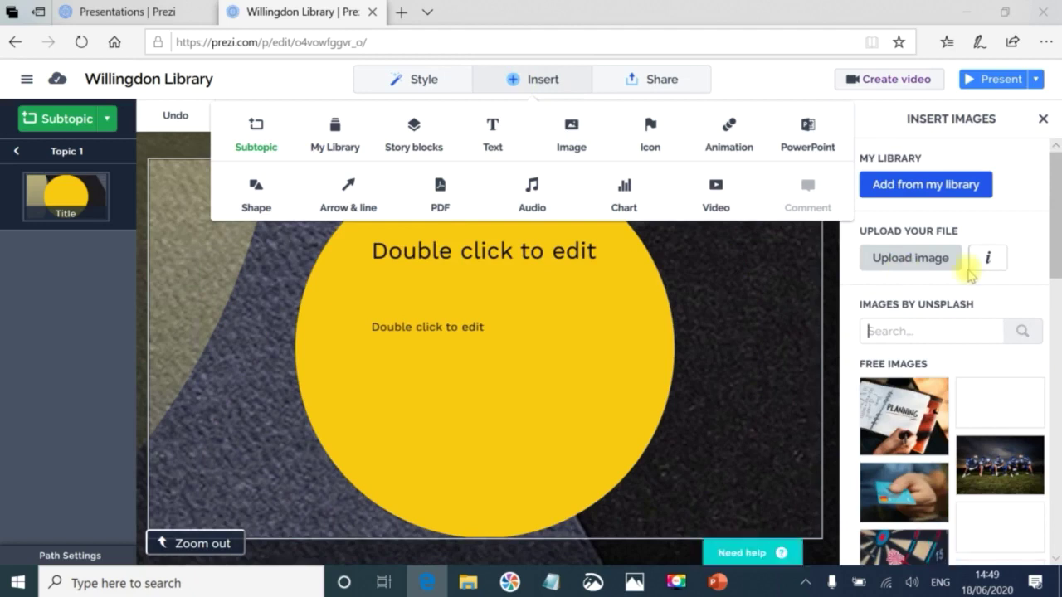
pyautogui.click(933, 187)
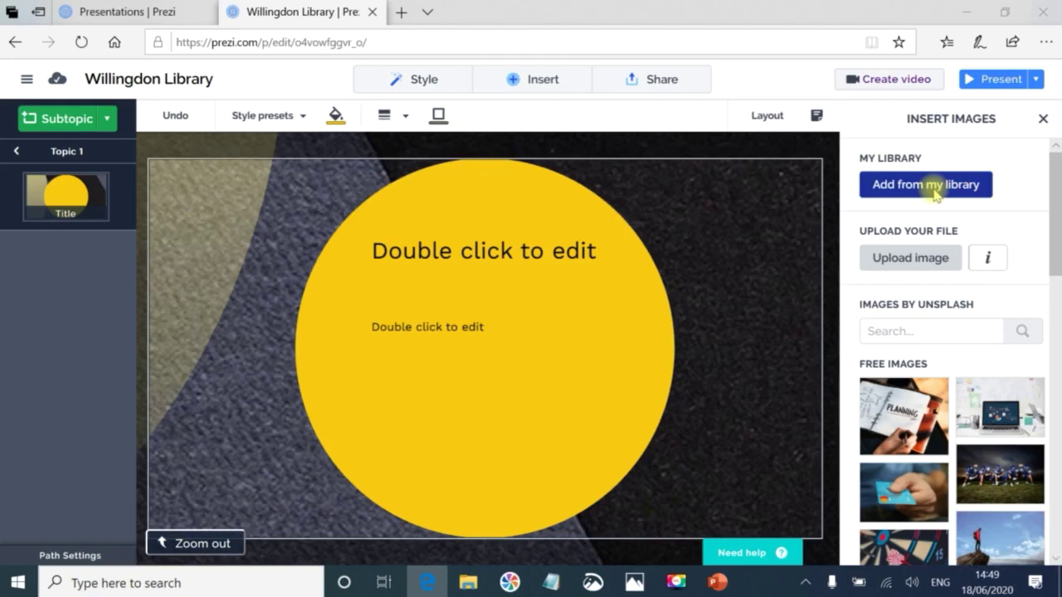
pyautogui.click(935, 187)
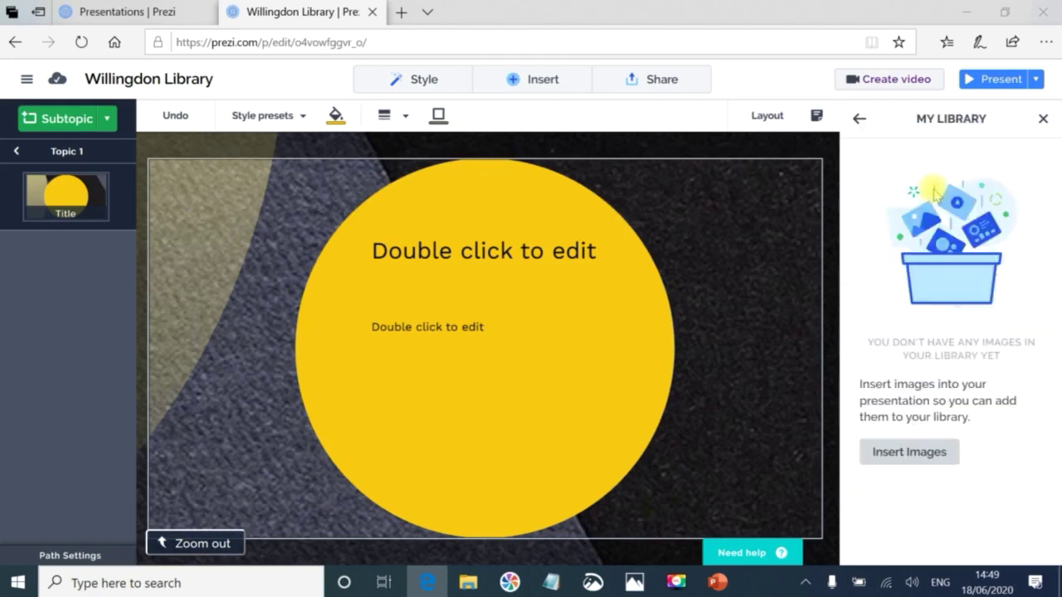
pyautogui.click(931, 466)
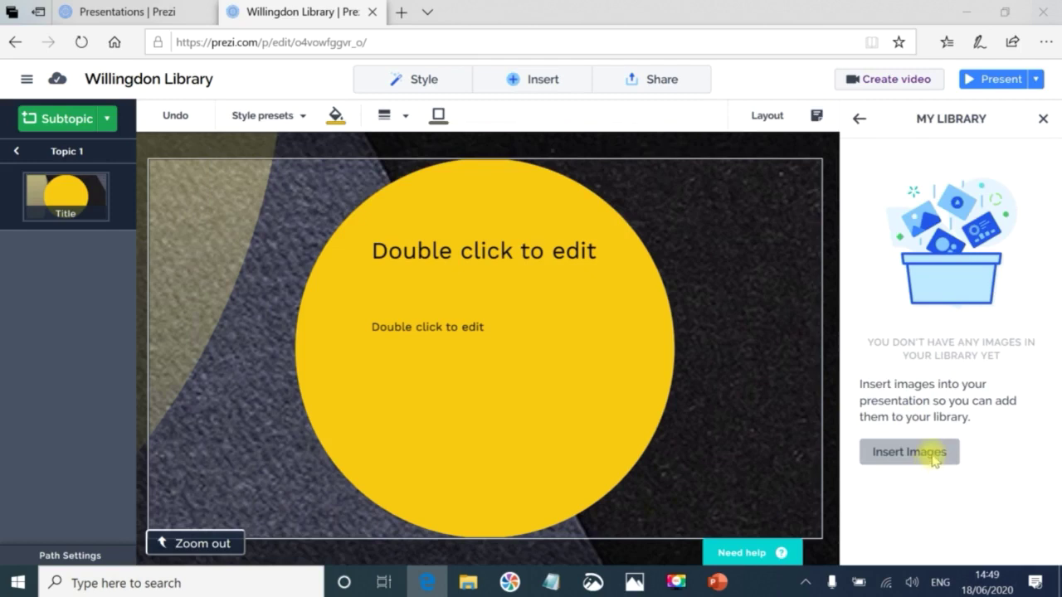
pyautogui.click(933, 457)
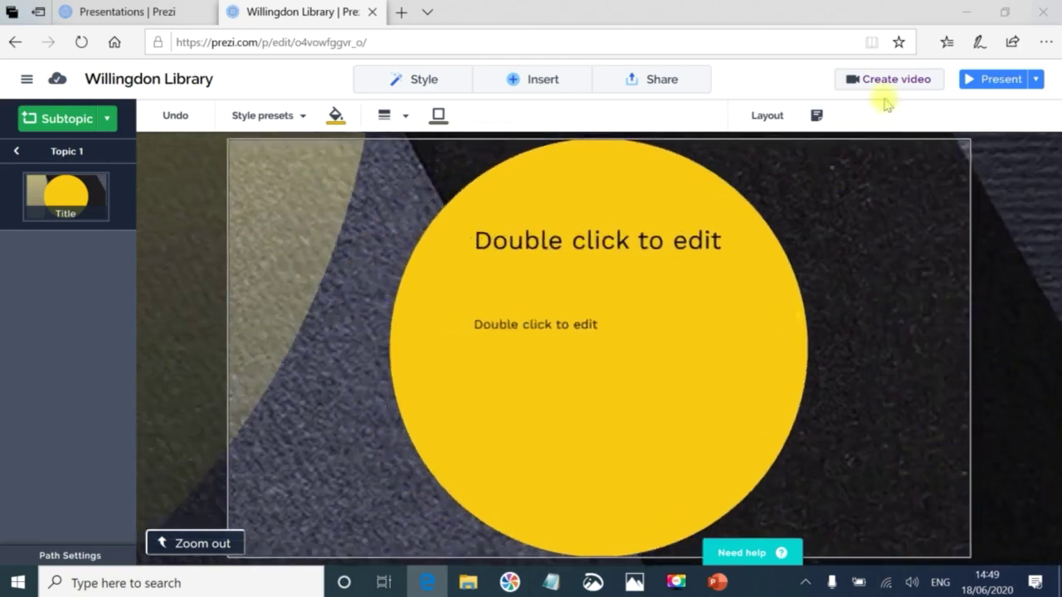
pyautogui.click(536, 79)
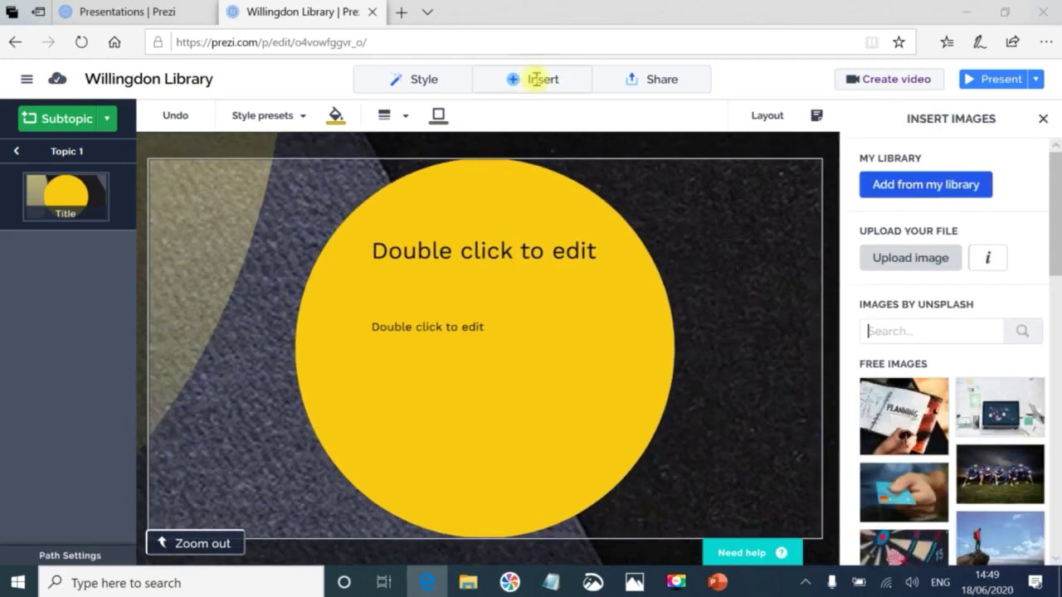
pyautogui.click(536, 79)
pyautogui.click(932, 253)
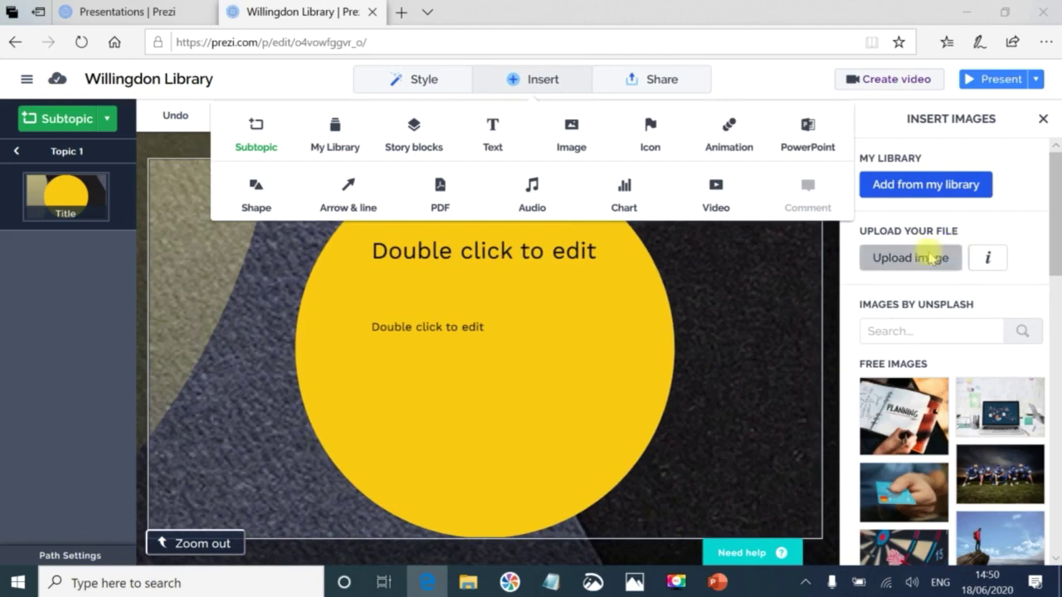
pyautogui.click(932, 257)
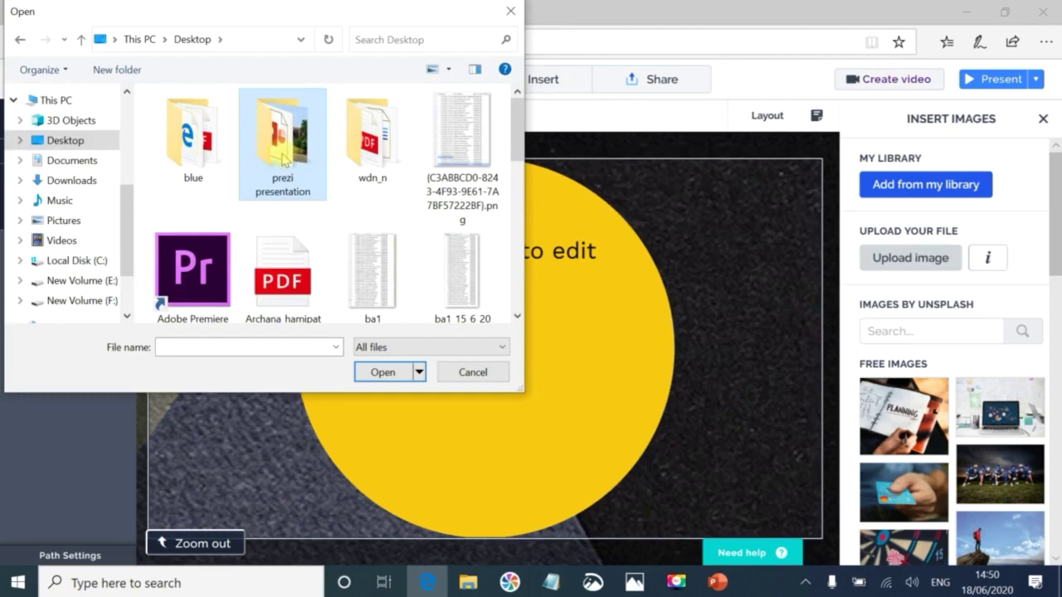
pyautogui.click(383, 372)
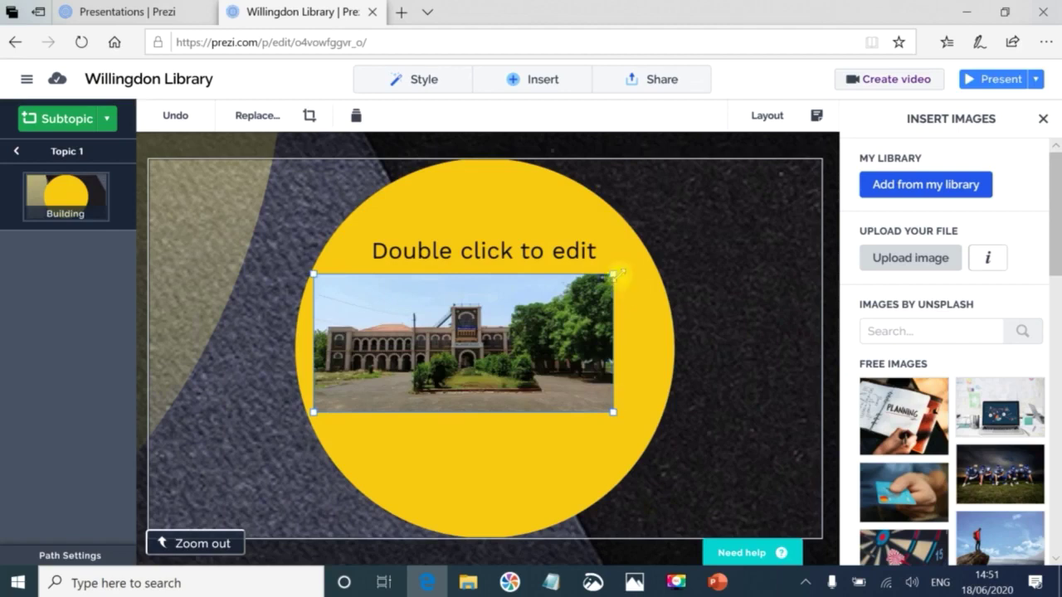
# Enlarge the building photo and reposition it inside the yellow circle.
pyautogui.moveTo(614, 275); pyautogui.dragTo(640, 262)
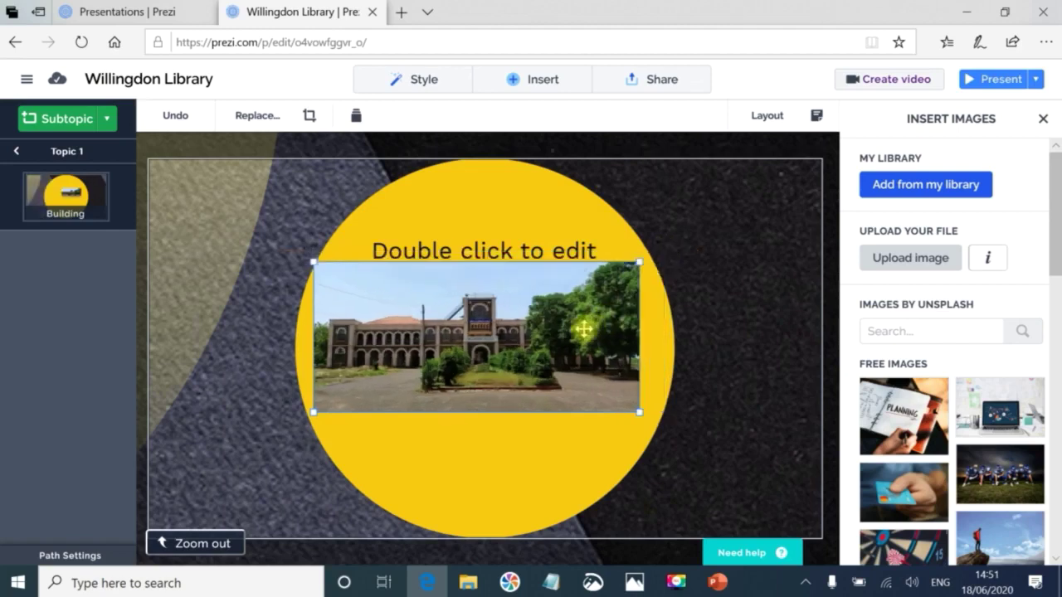
pyautogui.moveTo(584, 329); pyautogui.dragTo(465, 350)
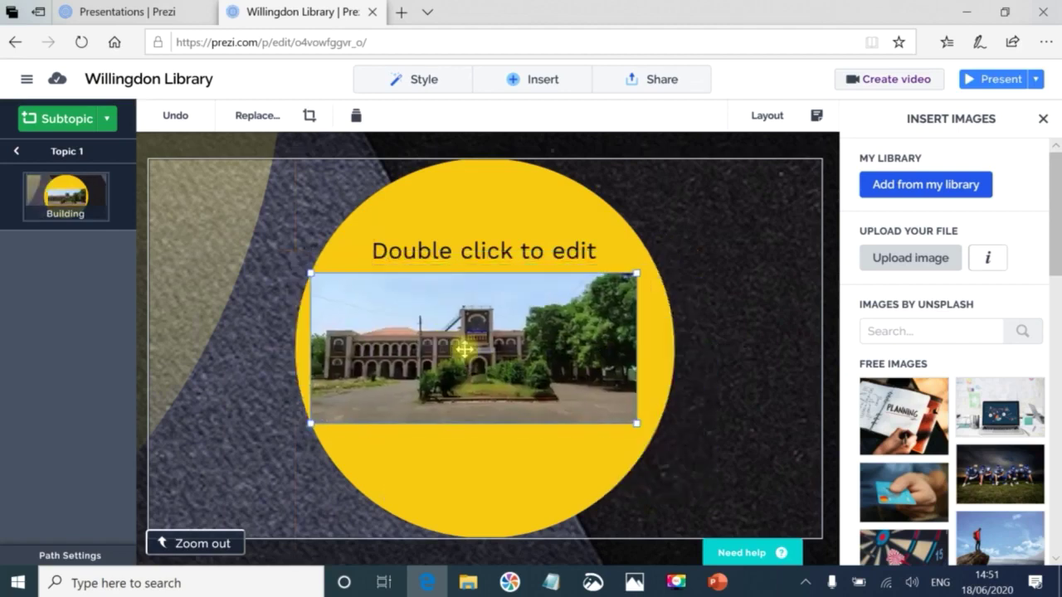
pyautogui.moveTo(640, 426); pyautogui.dragTo(654, 429)
# Head the photo 'Library Building', correcting the 'Buiding' misspelling, then zoom back out.
pyautogui.doubleClick(491, 253)
pyautogui.write('Li')
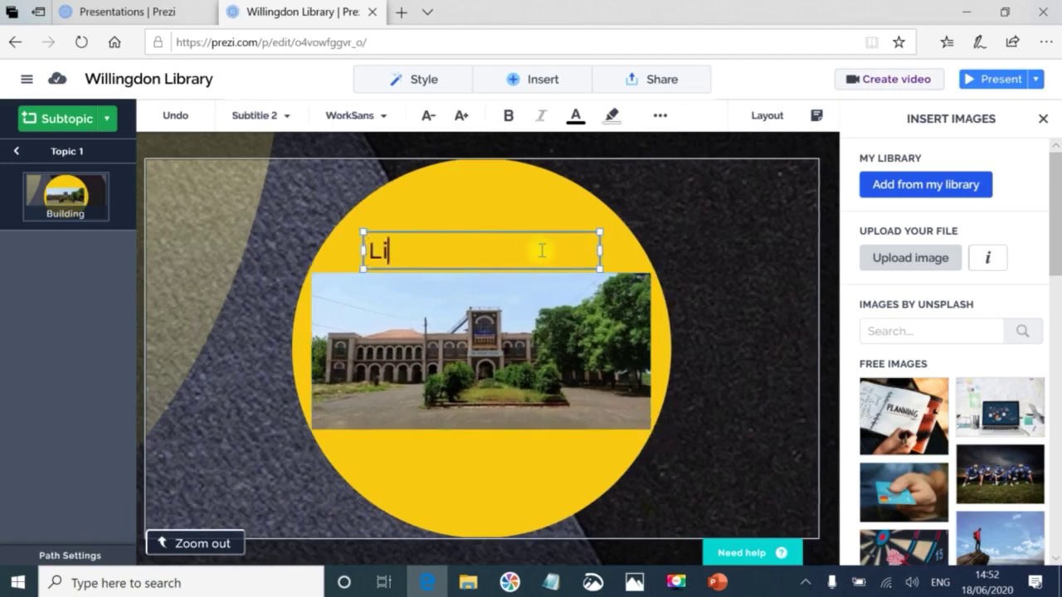
pyautogui.write('brary Buiding')
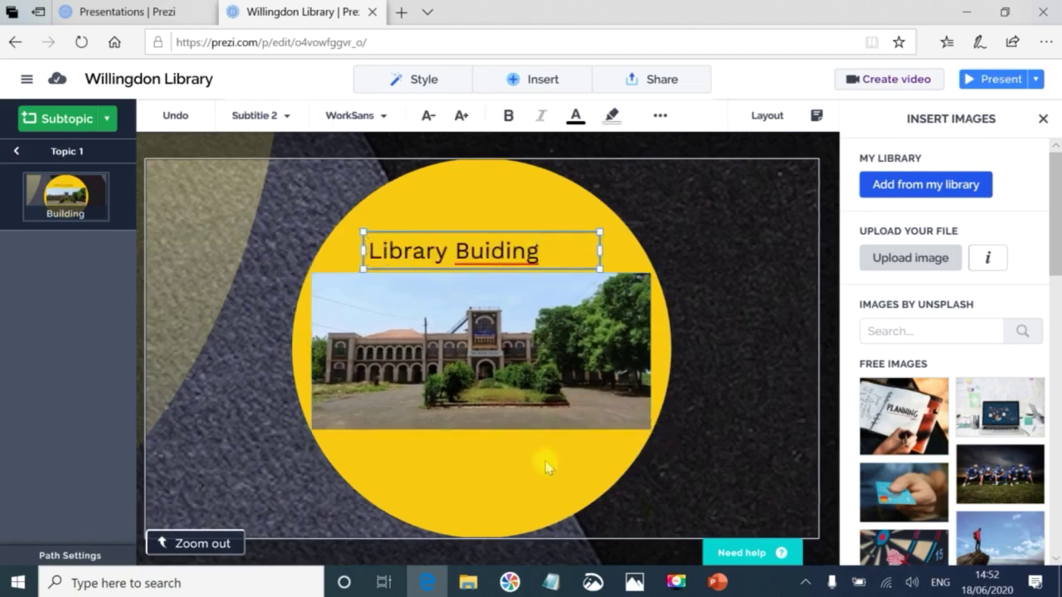
pyautogui.click(545, 462)
pyautogui.rightClick(496, 255)
pyautogui.click(498, 173)
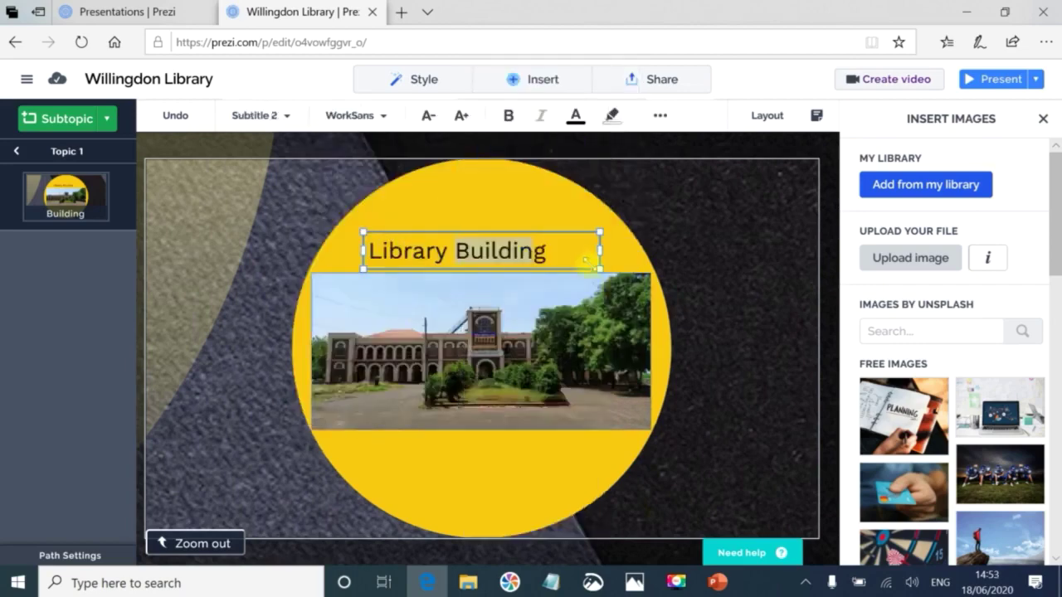
pyautogui.click(750, 272)
pyautogui.click(170, 540)
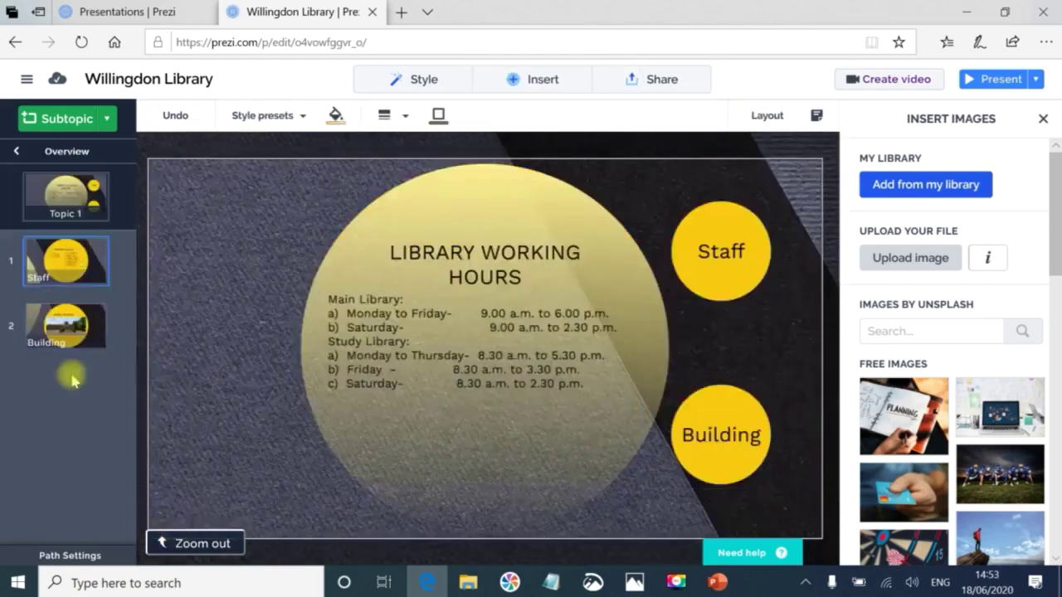
pyautogui.click(181, 544)
pyautogui.click(408, 346)
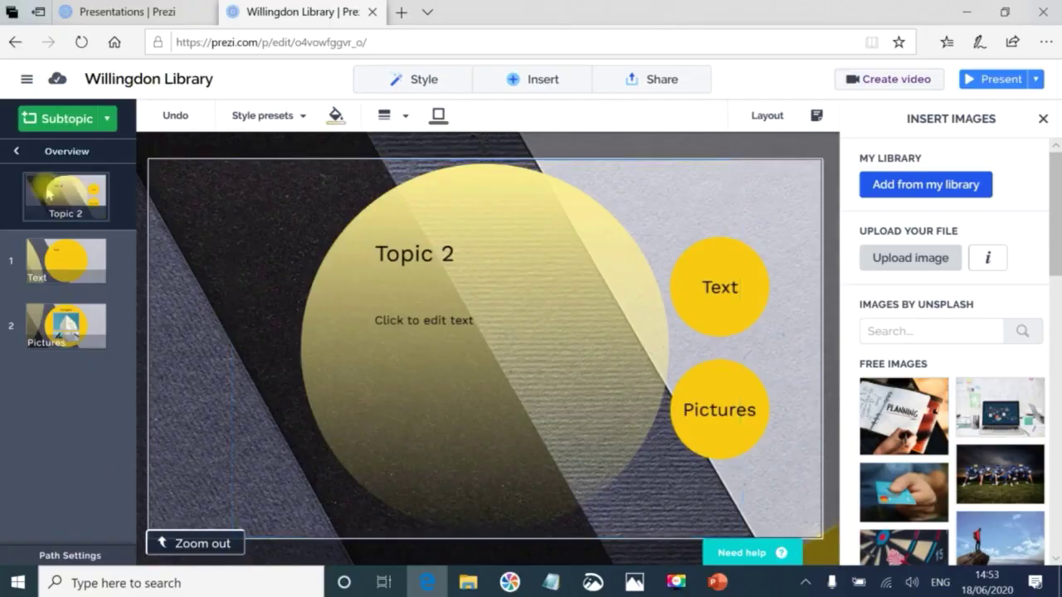
pyautogui.click(720, 583)
pyautogui.scroll(-2, 718, 171)
pyautogui.doubleClick(719, 173)
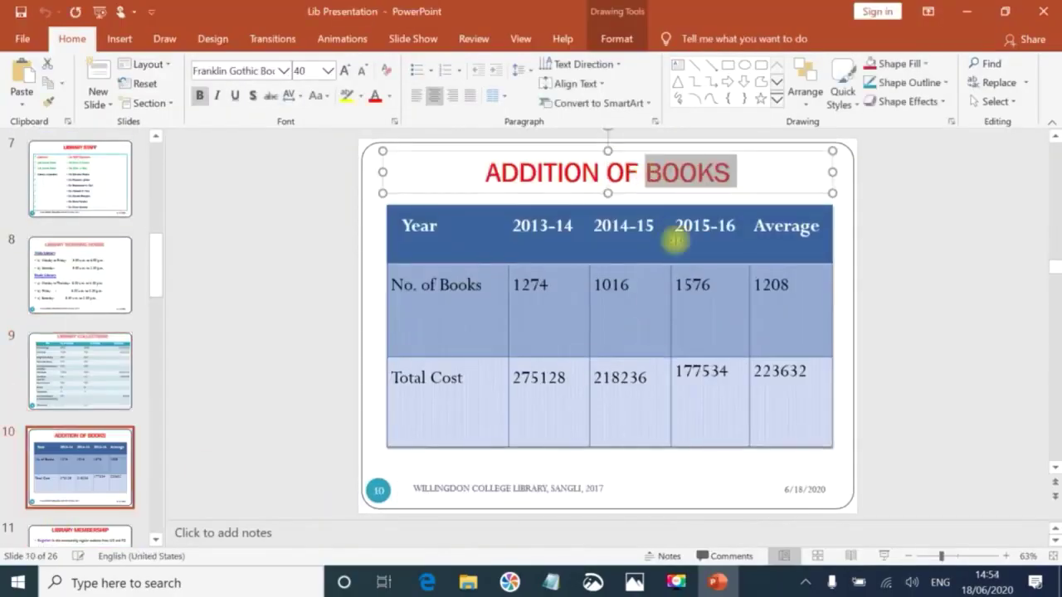
pyautogui.hotkey('ctrl', 'a')
pyautogui.hotkey('alt', 'Tab')
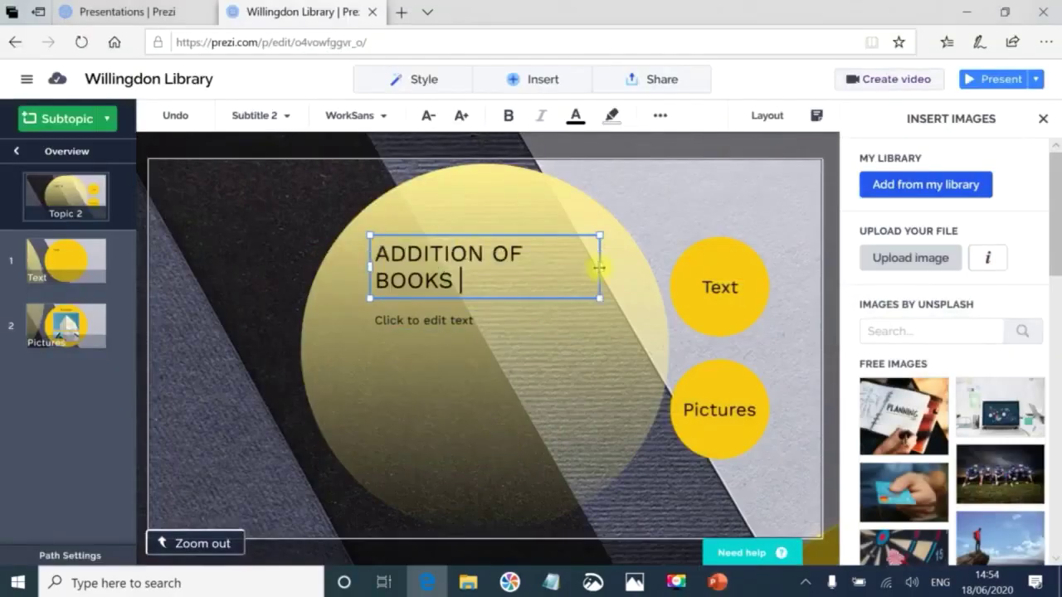
pyautogui.click(425, 116)
pyautogui.hotkey('alt', 'Tab')
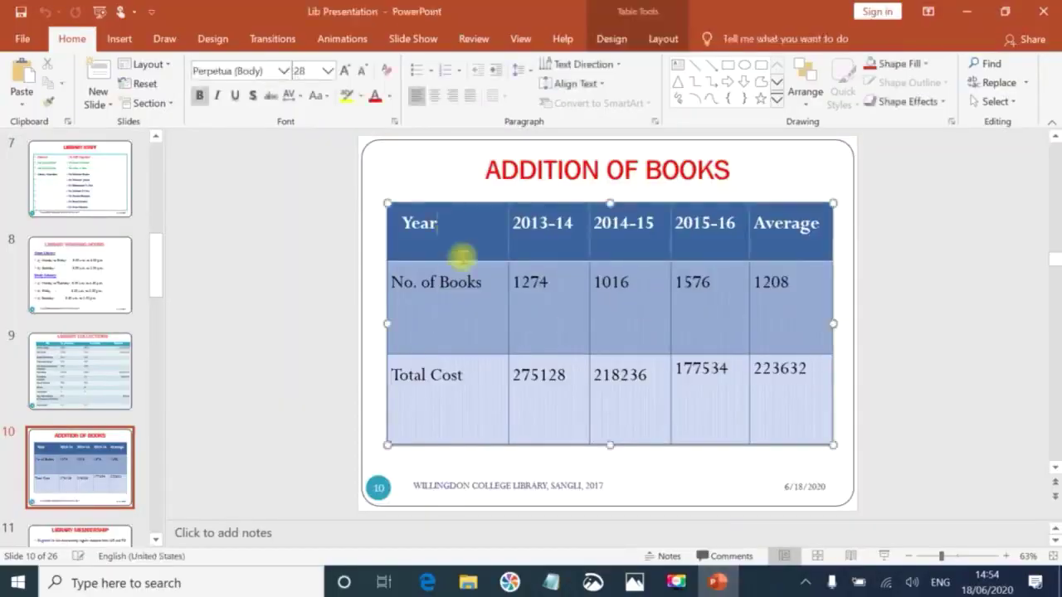
pyautogui.hotkey('alt', 'Tab')
pyautogui.click(403, 320)
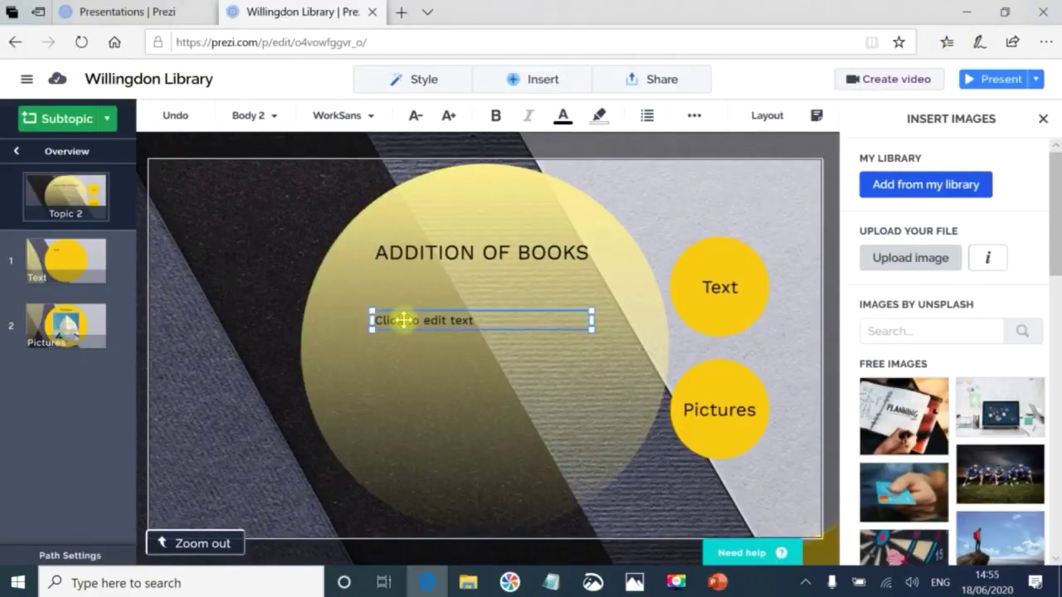
pyautogui.click(722, 285)
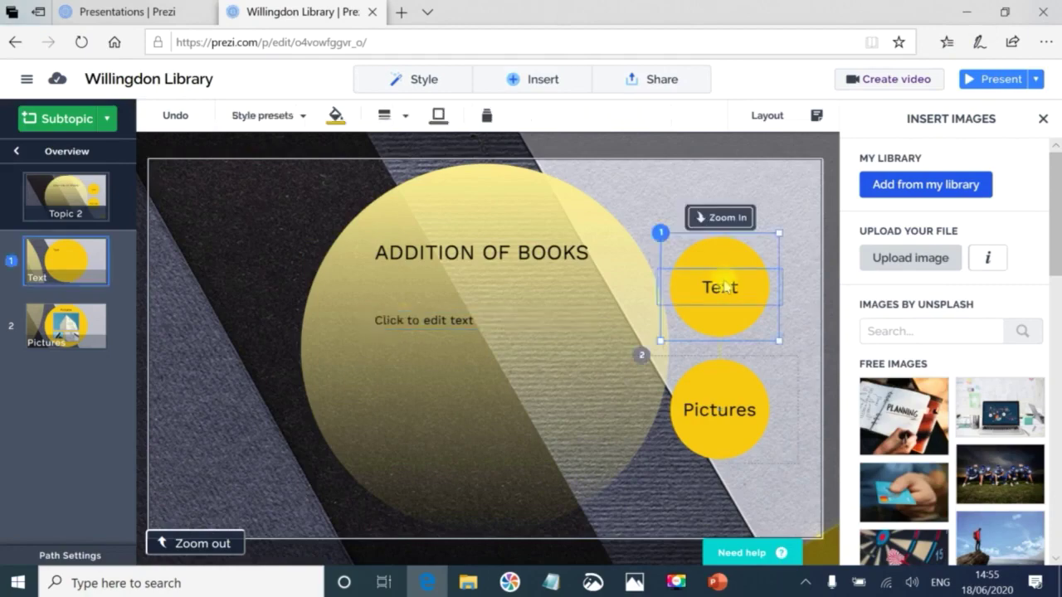
pyautogui.click(716, 218)
pyautogui.click(699, 419)
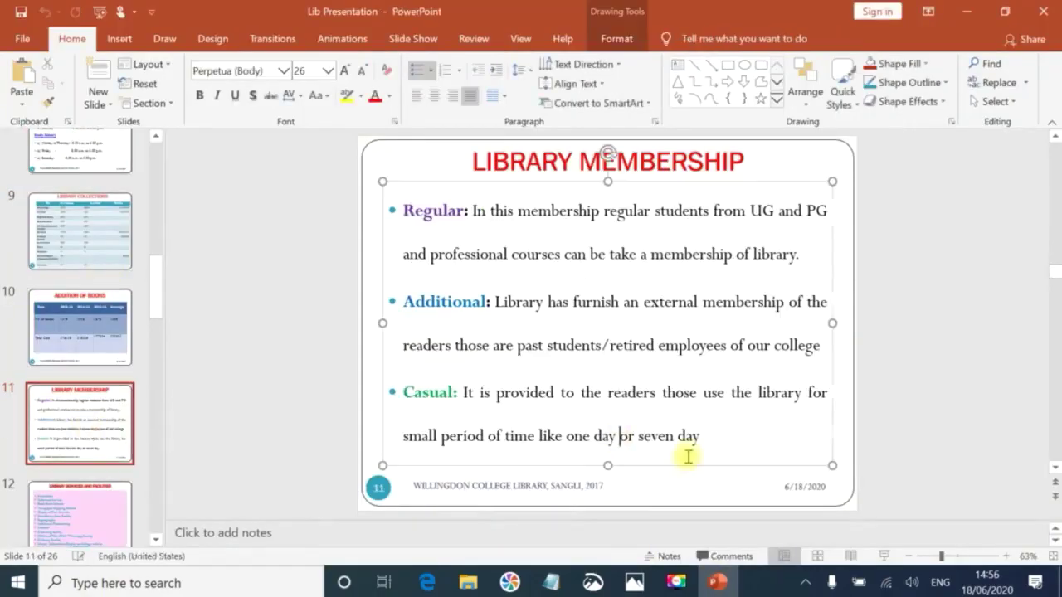
# Copy the membership paragraphs from the PowerPoint slide into Topic 2's body text.
pyautogui.hotkey('ctrl', 'a')
pyautogui.hotkey('ctrl', 'c')
pyautogui.hotkey('alt', 'Tab')
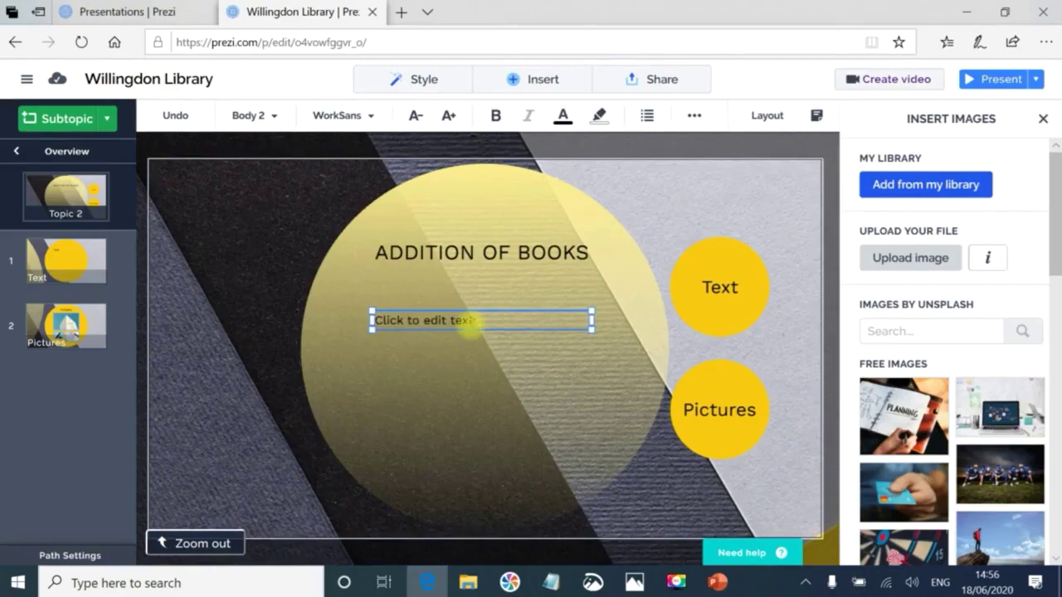
pyautogui.hotkey('ctrl', 'v')
# Replace the ADDITION OF BOOKS title with LIBRARY MEMBERSHIP from the slide.
pyautogui.click(716, 584)
pyautogui.tripleClick(608, 161)
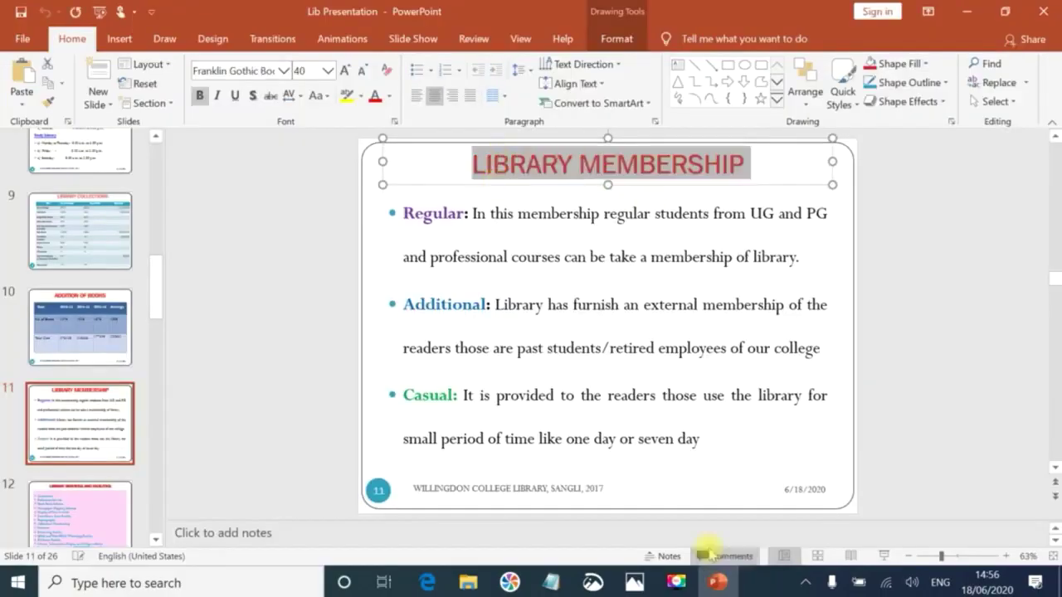
pyautogui.hotkey('alt', 'Tab')
pyautogui.click(396, 258)
pyautogui.hotkey('ctrl', 'a')
pyautogui.hotkey('ctrl', 'v')
# Move the Additional paragraph out of Topic 2 into the Text subtopic, dropping the Casual paragraph.
pyautogui.click(502, 421)
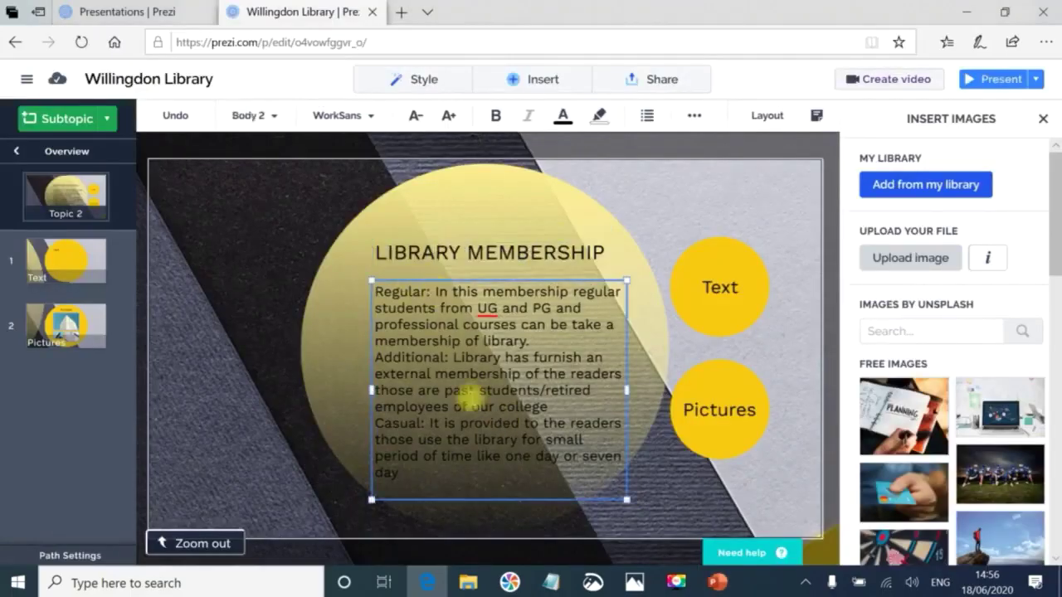
pyautogui.hotkey('ctrl', 'a')
pyautogui.moveTo(375, 358); pyautogui.dragTo(425, 481)
pyautogui.hotkey('ctrl', 'x')
pyautogui.click(697, 249)
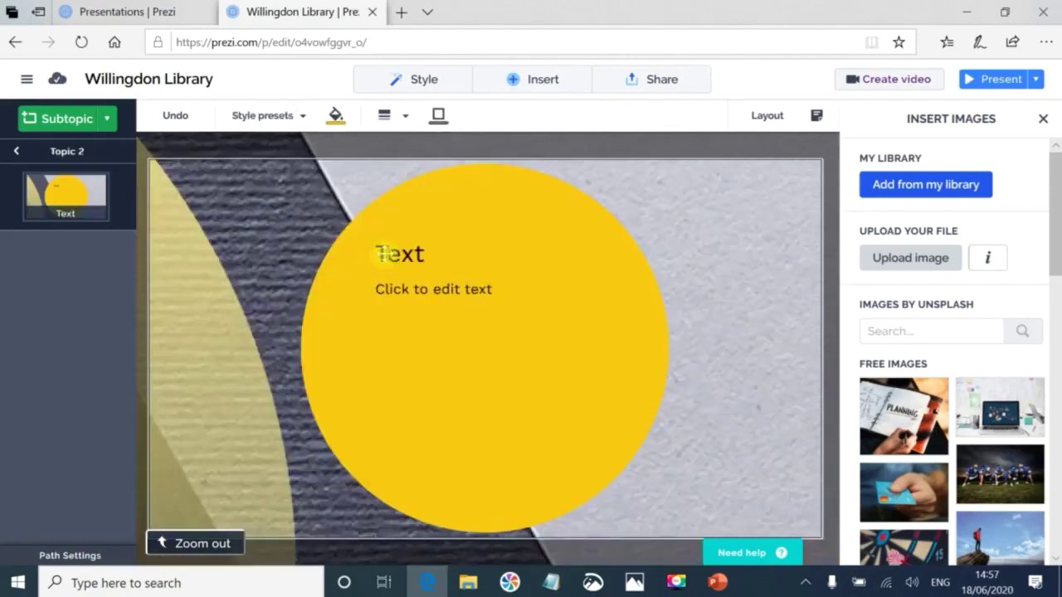
pyautogui.click(380, 289)
pyautogui.hotkey('ctrl', 'v')
pyautogui.hotkey('ctrl', 'x')
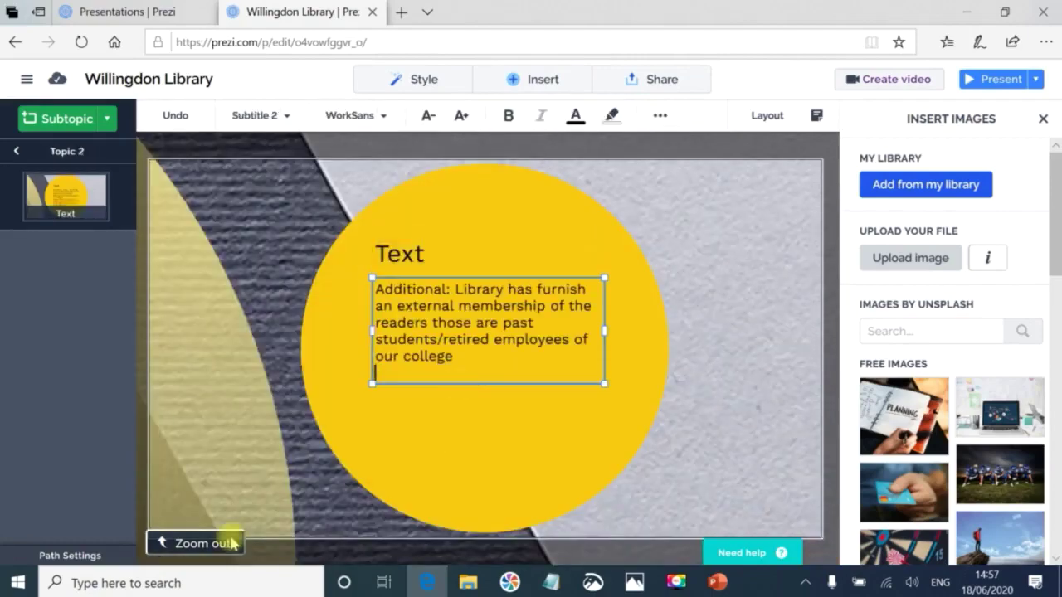
# Move the word 'Additional:' from the paragraph into the Text subtopic's title.
pyautogui.click(224, 542)
pyautogui.click(719, 398)
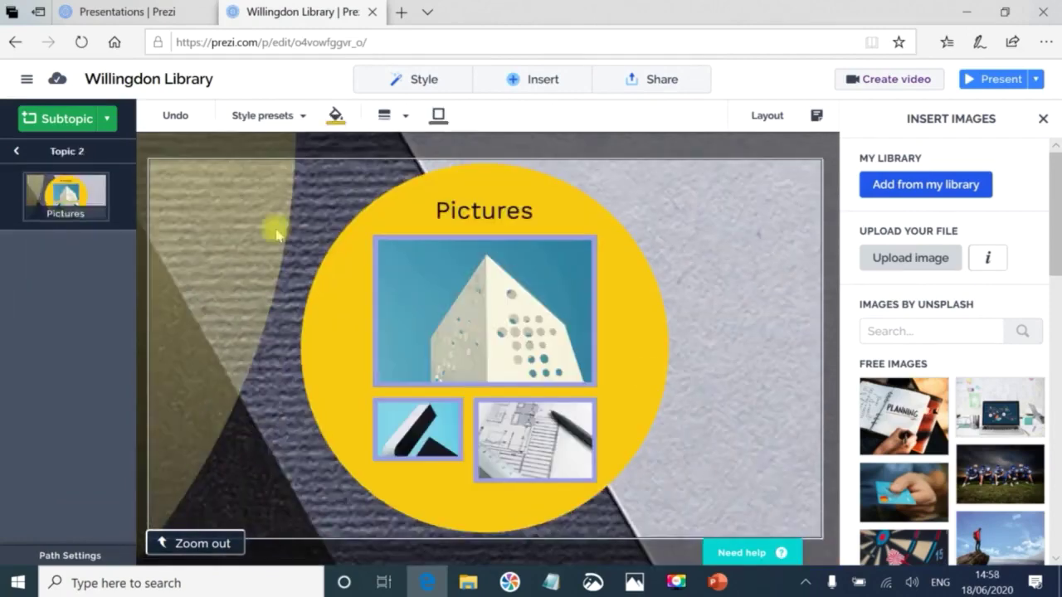
pyautogui.click(15, 41)
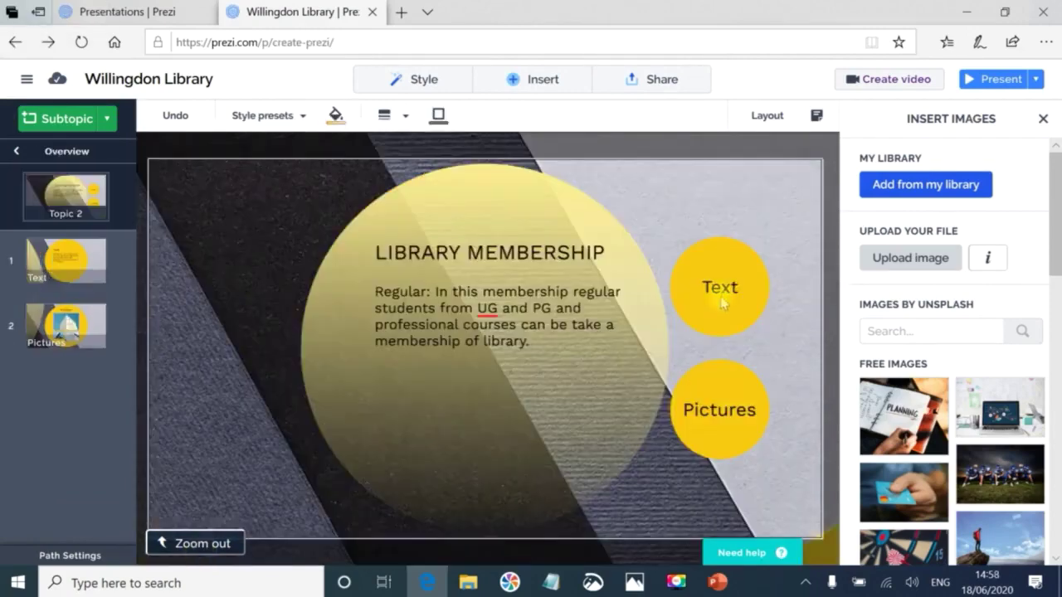
pyautogui.click(721, 292)
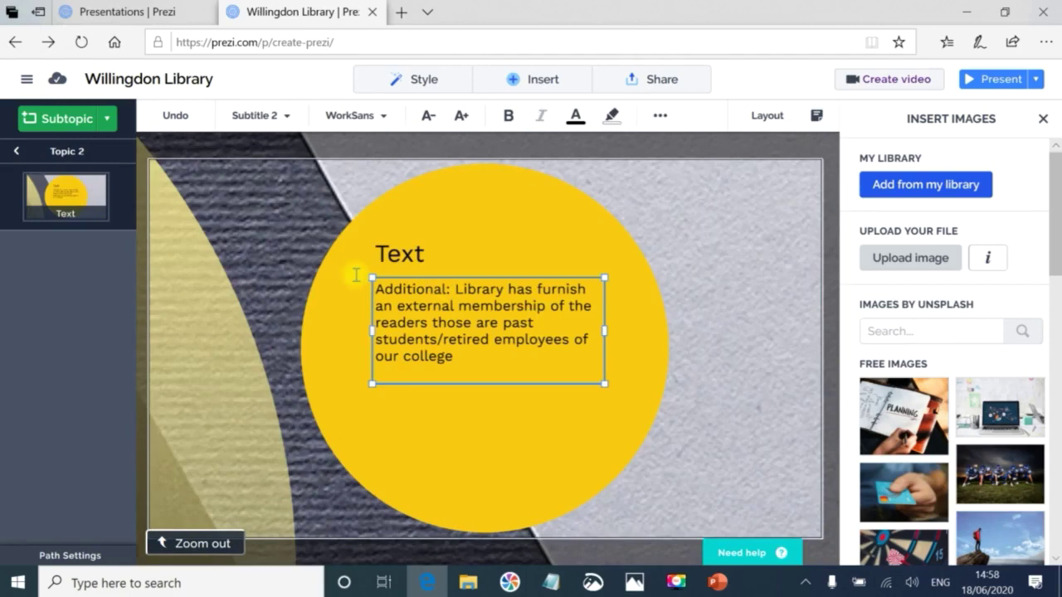
pyautogui.hotkey('ctrl', 'x')
pyautogui.doubleClick(399, 254)
pyautogui.hotkey('ctrl', 'v')
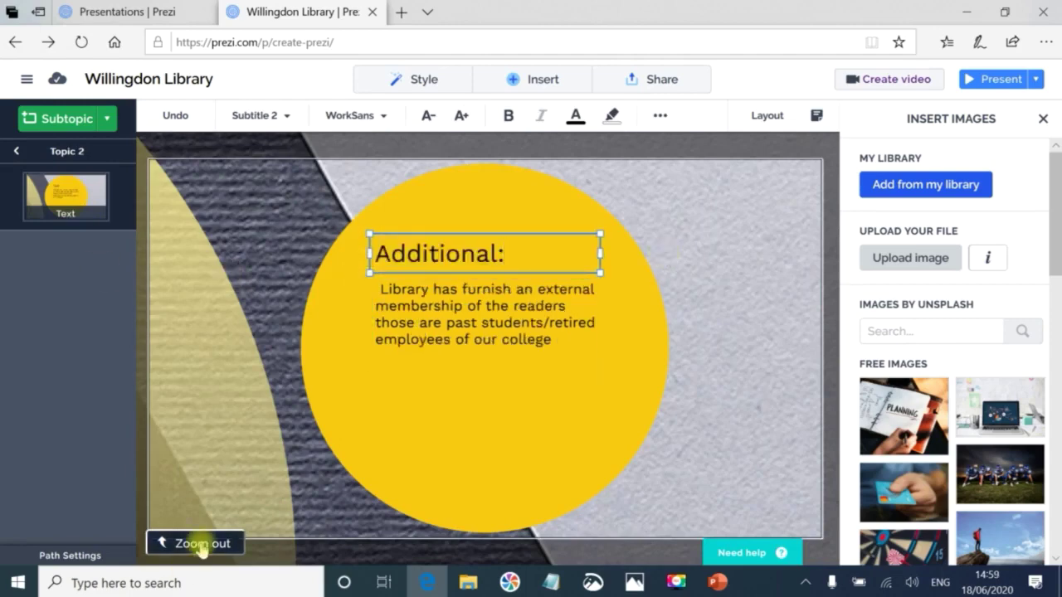
# Tidy the subtopic title to 'Additional' and review Topic 2 before returning to the overview.
pyautogui.click(195, 544)
pyautogui.click(720, 289)
pyautogui.hotkey('ctrl', 'v')
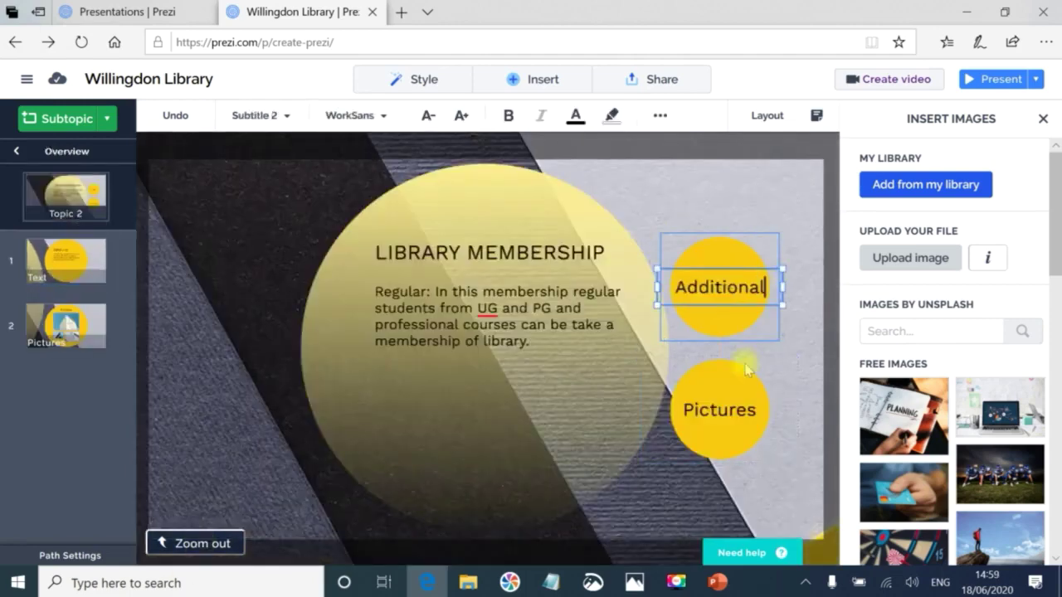
pyautogui.click(730, 365)
pyautogui.click(722, 339)
pyautogui.click(16, 151)
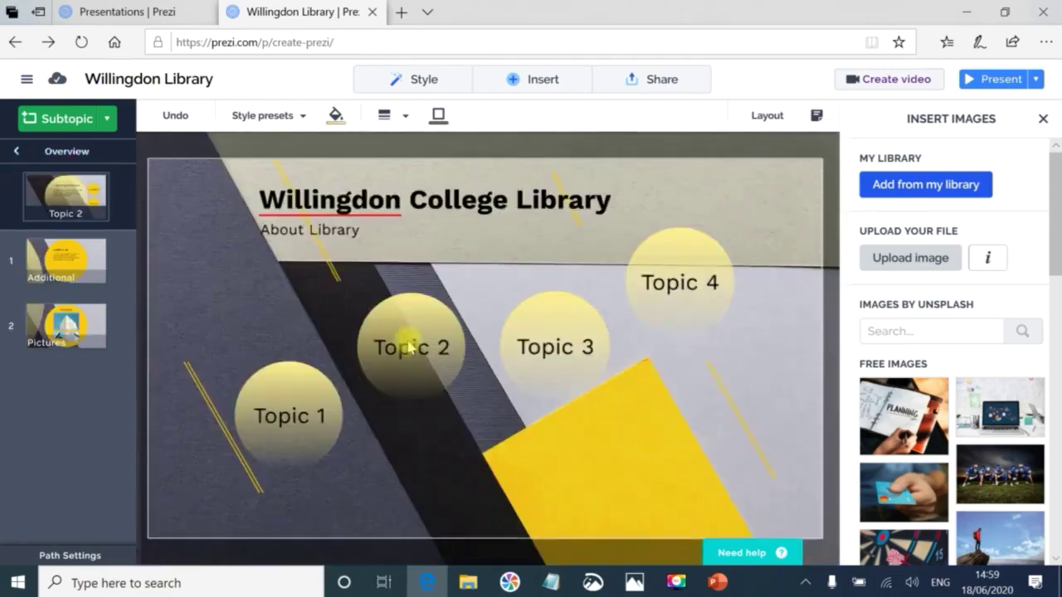
pyautogui.click(405, 336)
pyautogui.doubleClick(540, 252)
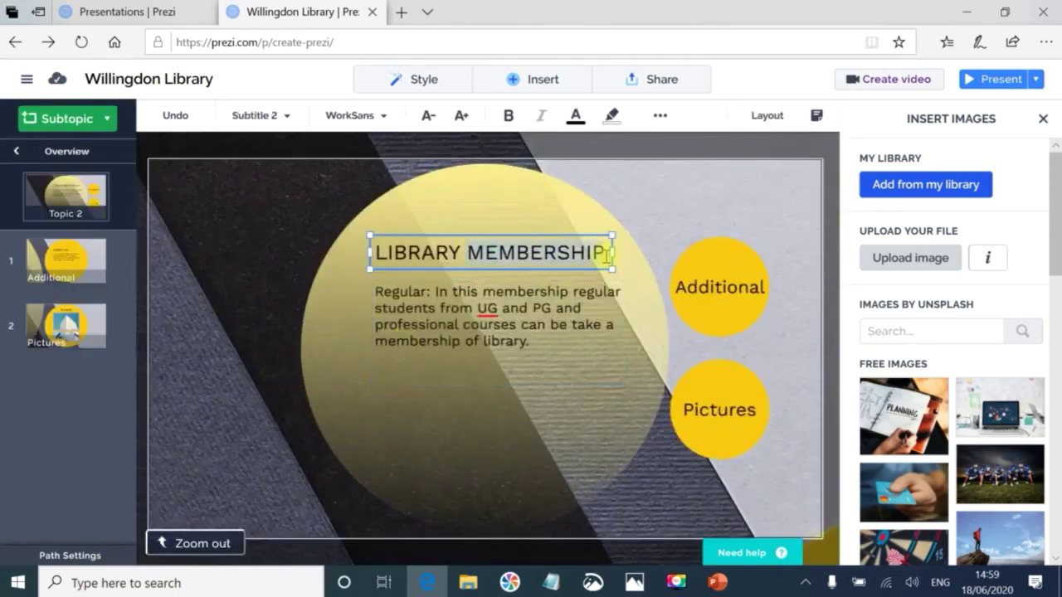
pyautogui.click(199, 544)
# Rename the Topic 2 title to 'Member'.
pyautogui.click(449, 347)
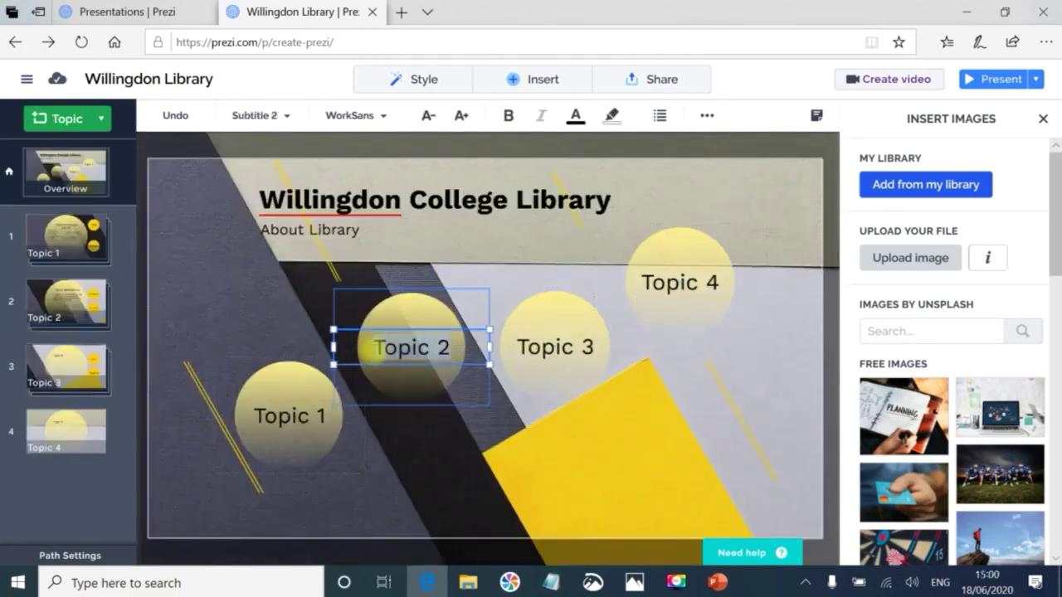
pyautogui.write('Member')
pyautogui.click(569, 350)
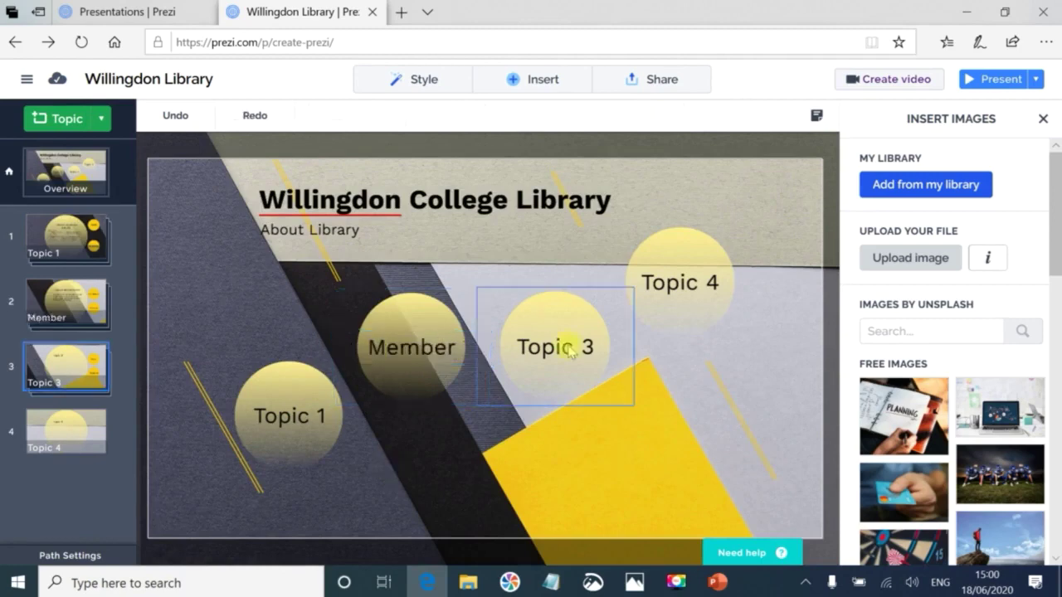
# Copy SERVICES from the PowerPoint slide title into Topic 3's body text.
pyautogui.click(676, 584)
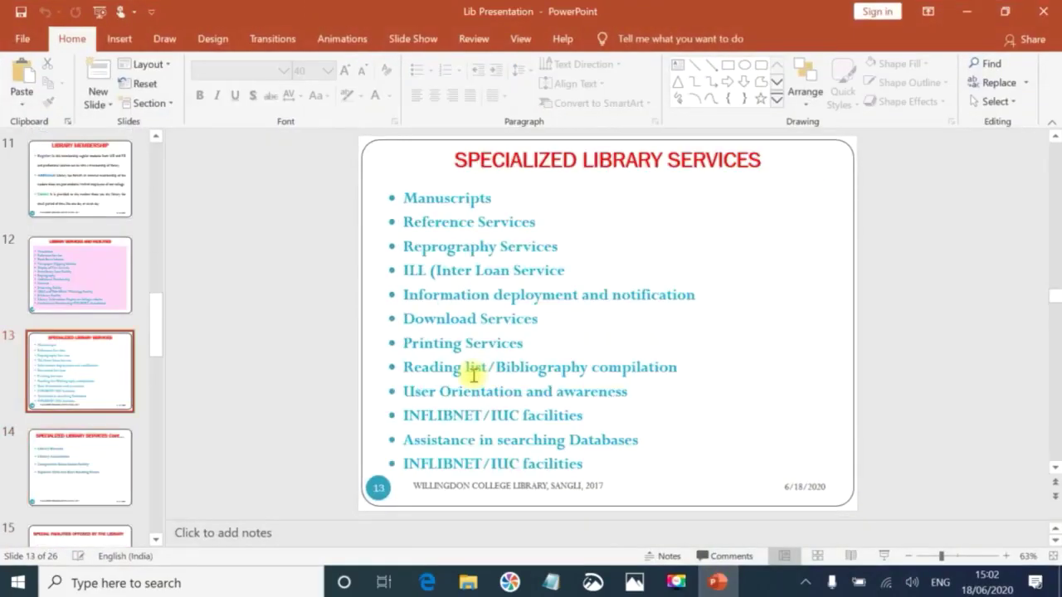
pyautogui.moveTo(762, 163); pyautogui.dragTo(669, 165)
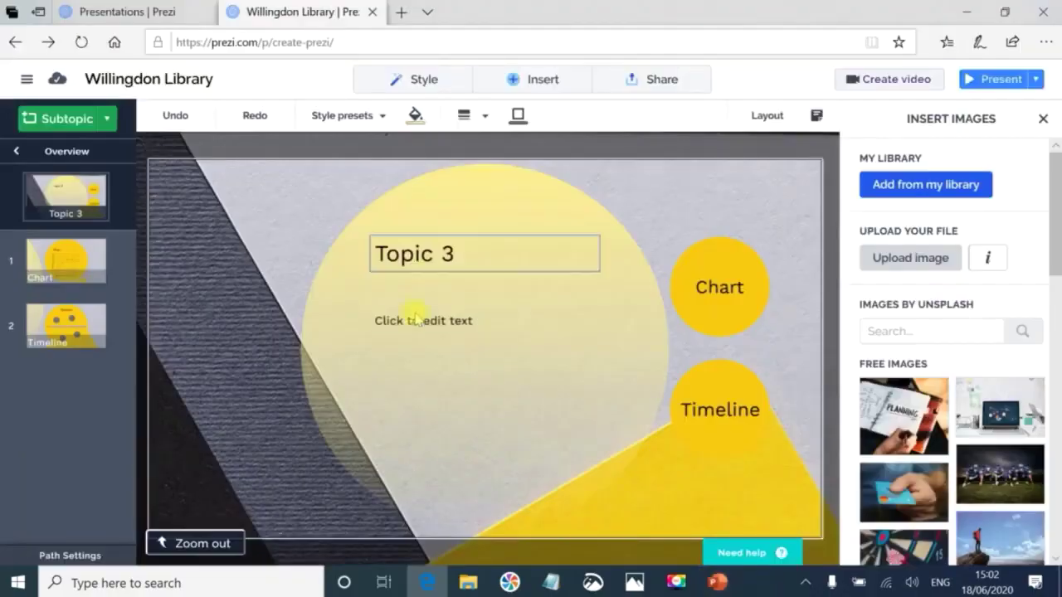
pyautogui.click(415, 316)
pyautogui.hotkey('ctrl', 'v')
# Retitle the Chart subtopic 'LIBRARY UTILIZATION' and zoom back out to the overview.
pyautogui.click(717, 290)
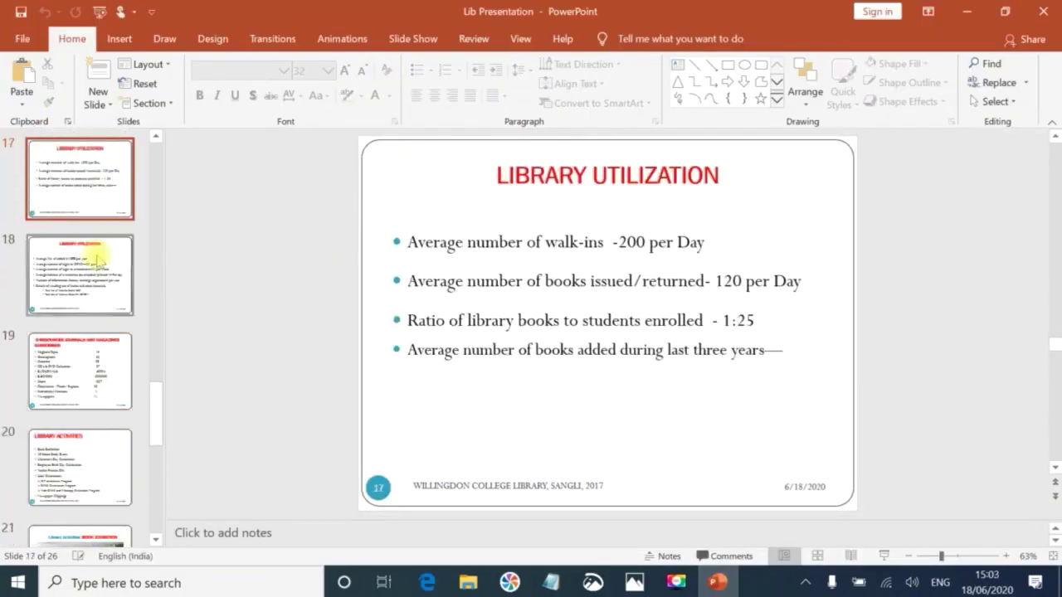
pyautogui.moveTo(718, 178); pyautogui.dragTo(594, 177)
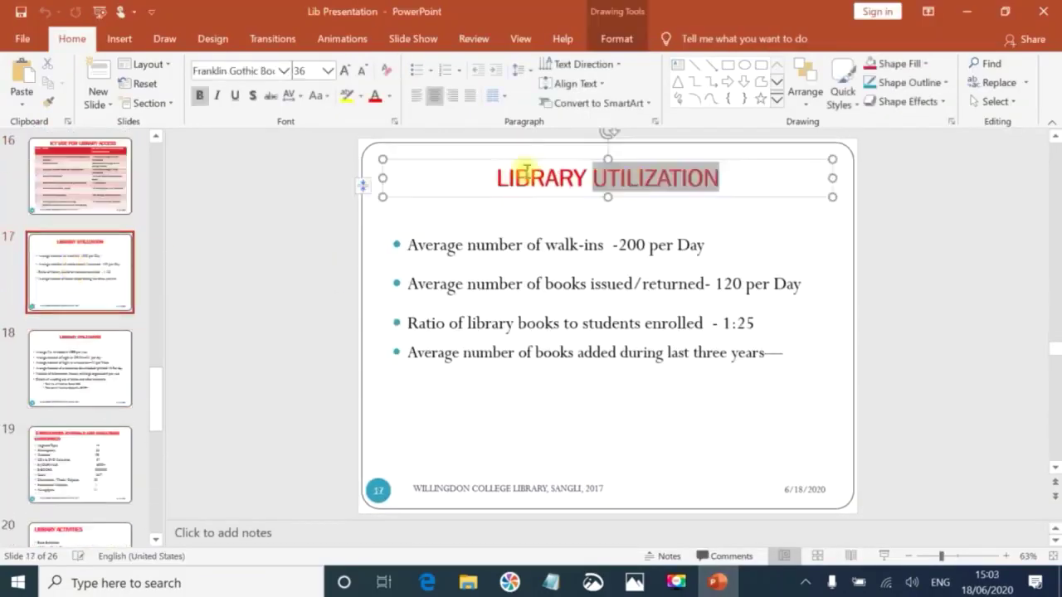
pyautogui.moveTo(525, 172); pyautogui.dragTo(496, 178)
pyautogui.hotkey('ctrl', 'c')
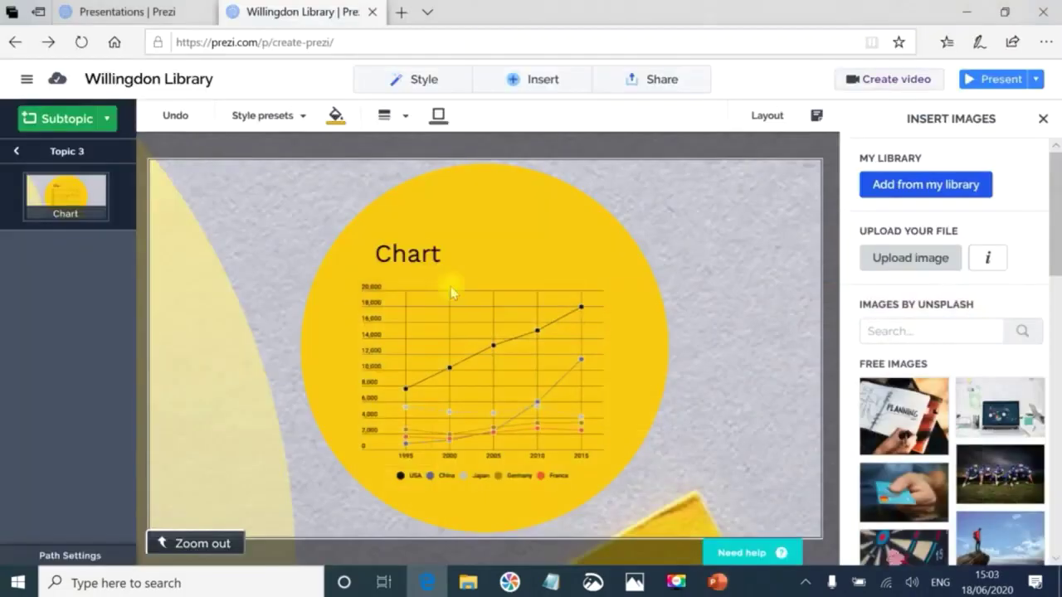
pyautogui.doubleClick(411, 253)
pyautogui.hotkey('ctrl', 'v')
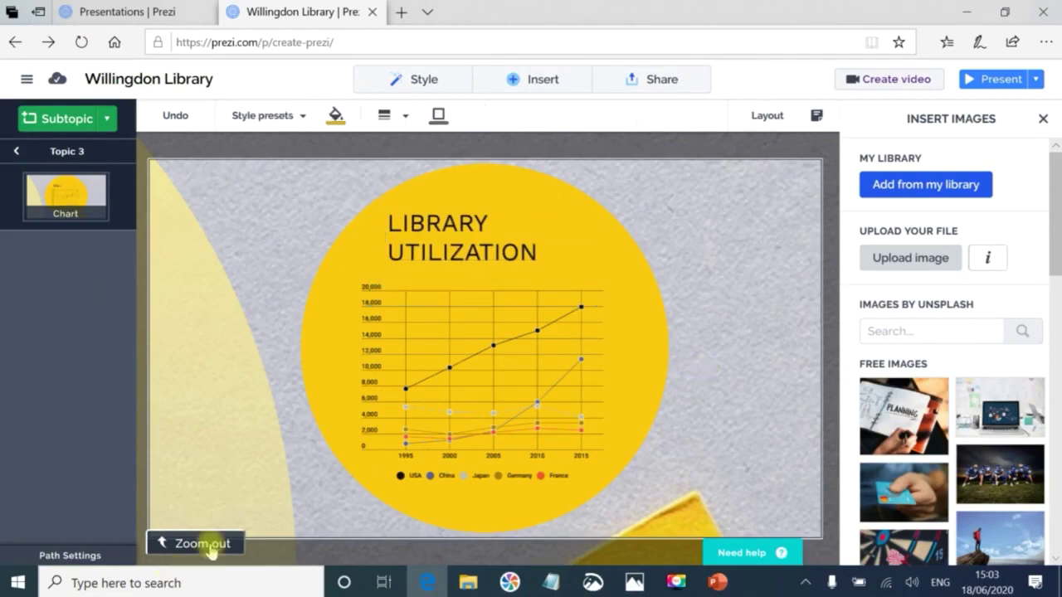
pyautogui.click(210, 544)
pyautogui.click(403, 320)
pyautogui.click(208, 544)
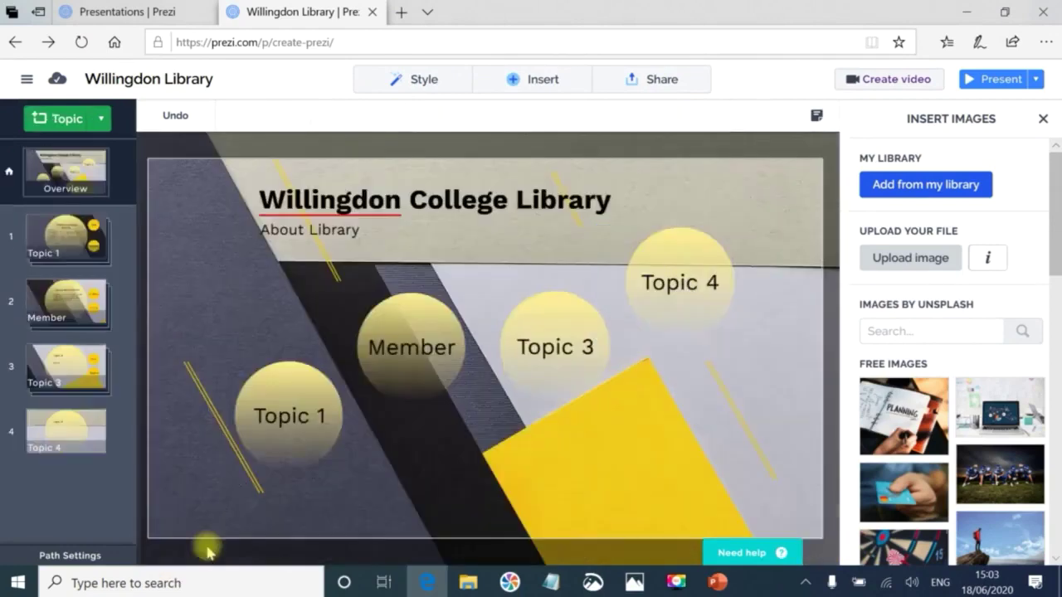
pyautogui.click(71, 433)
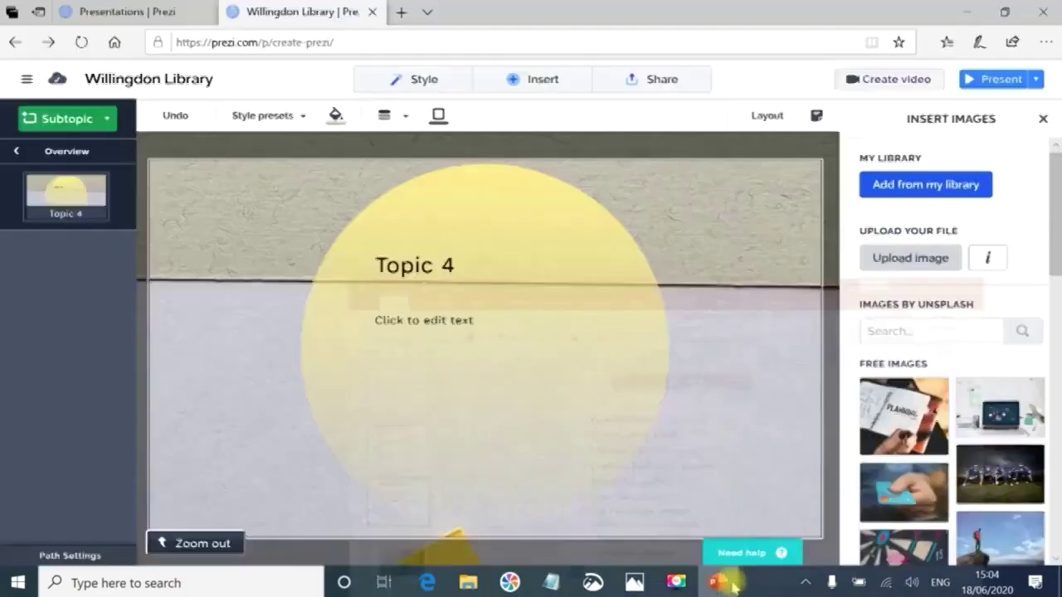
# Add a new subtopic to Topic 4, cancelling the PowerPoint slide import.
pyautogui.click(411, 319)
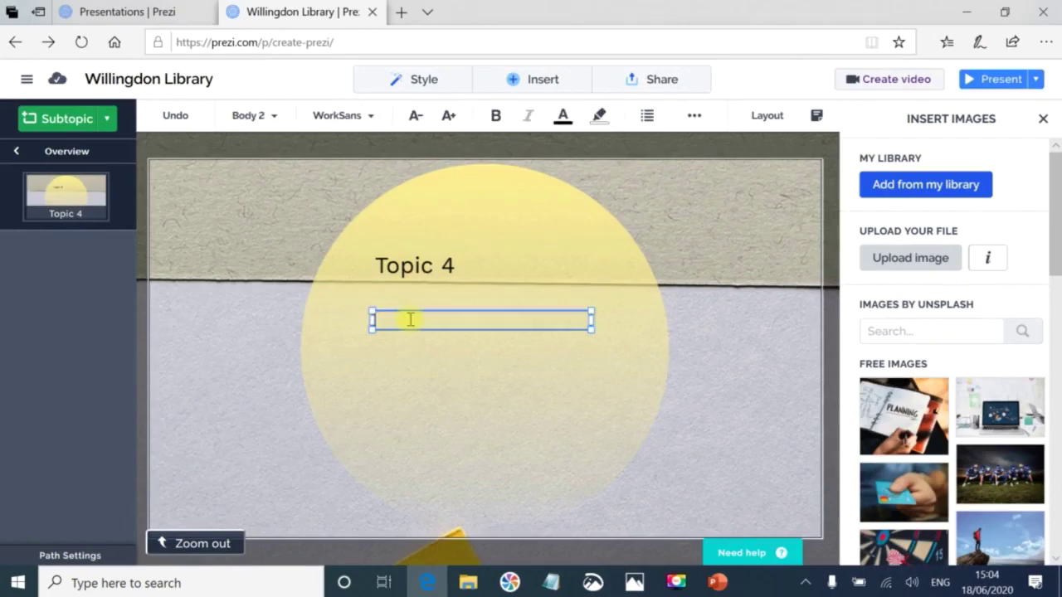
pyautogui.click(516, 79)
pyautogui.click(255, 128)
pyautogui.click(729, 280)
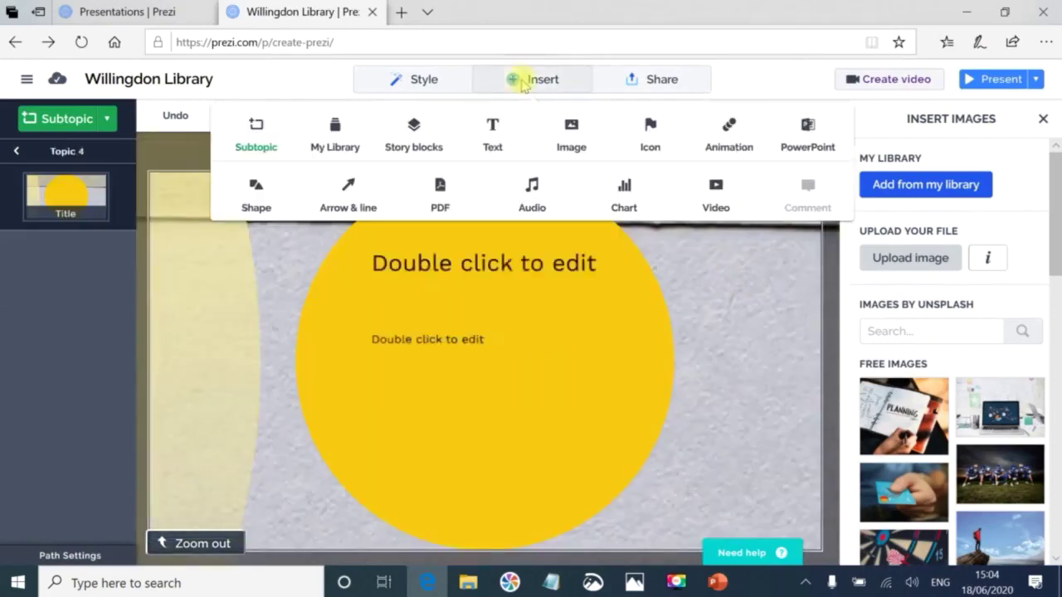
pyautogui.click(805, 132)
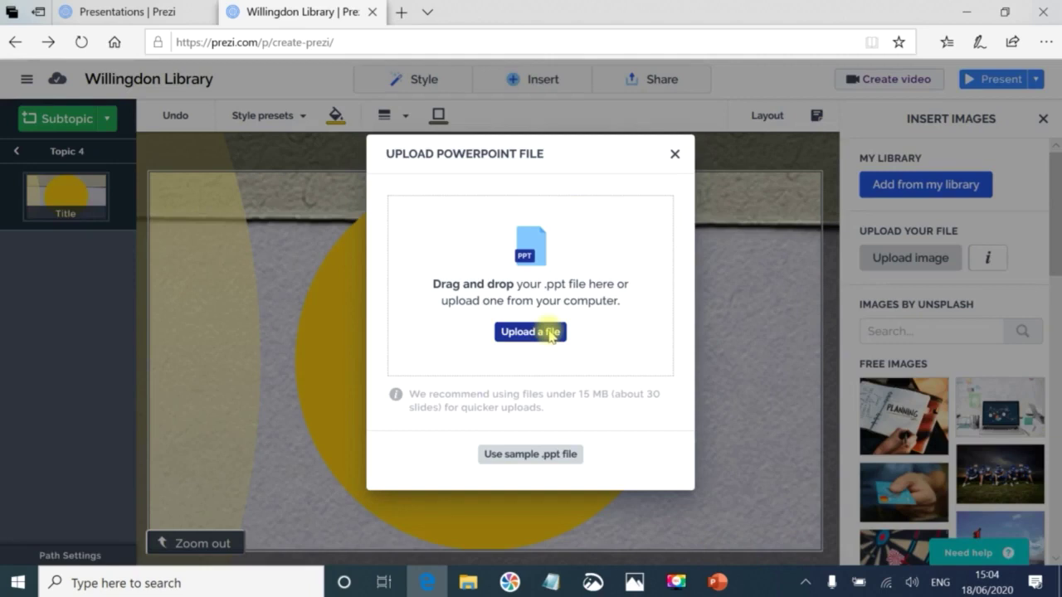
pyautogui.click(549, 332)
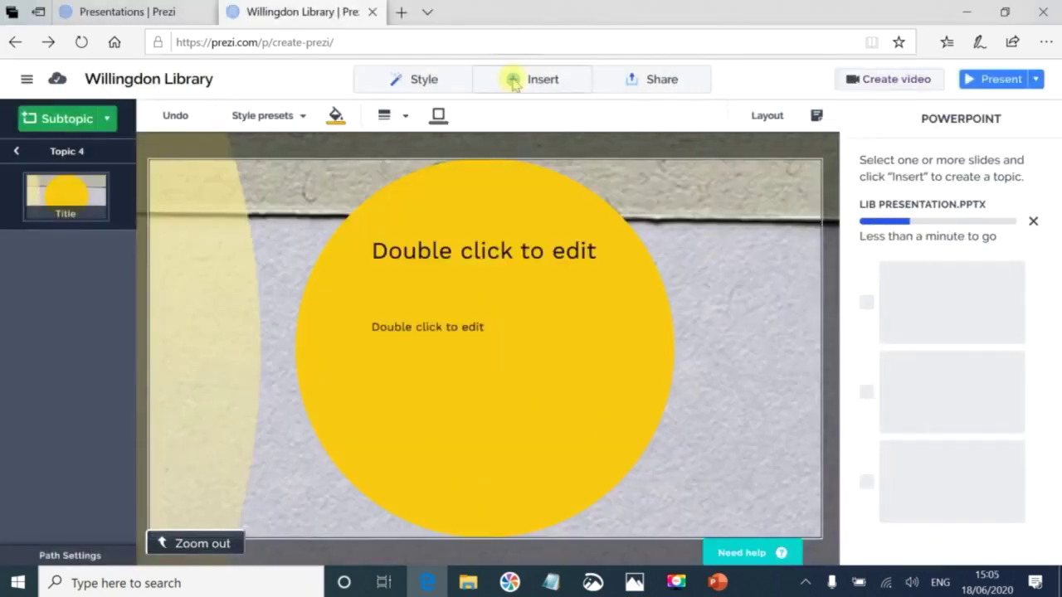
pyautogui.click(513, 83)
pyautogui.click(531, 186)
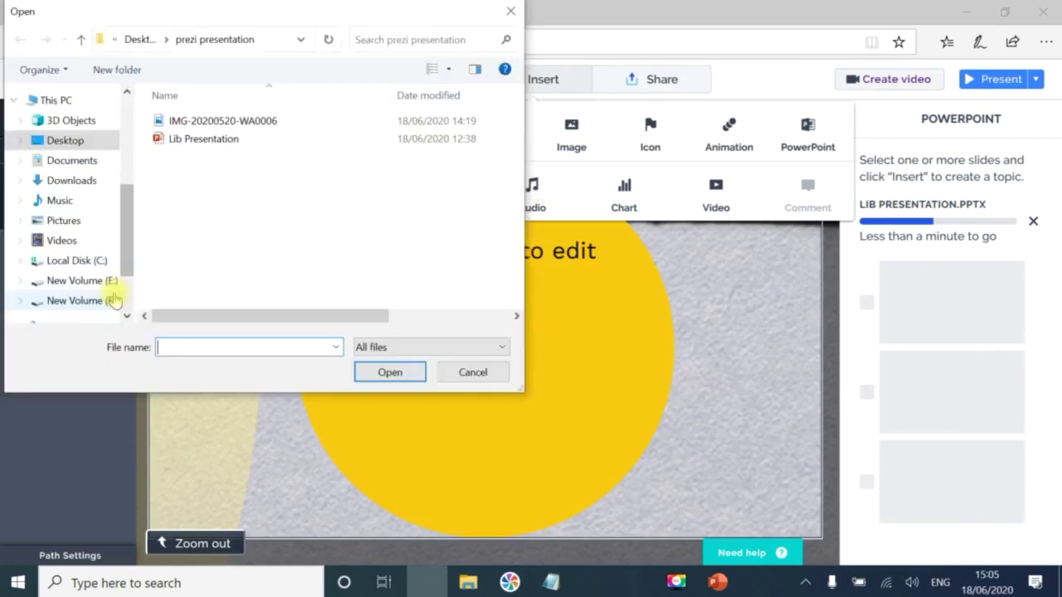
pyautogui.press('Escape')
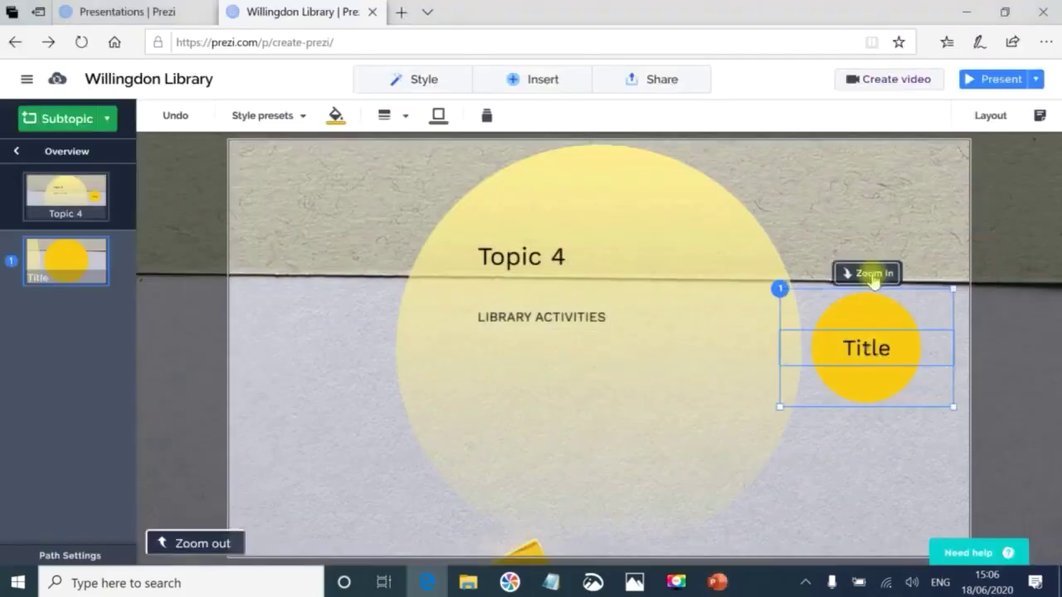
# Paste the library activities list into the subtopic, title it 'Activities', and present full screen.
pyautogui.click(872, 278)
pyautogui.doubleClick(481, 325)
pyautogui.hotkey('ctrl', 'v')
pyautogui.doubleClick(479, 240)
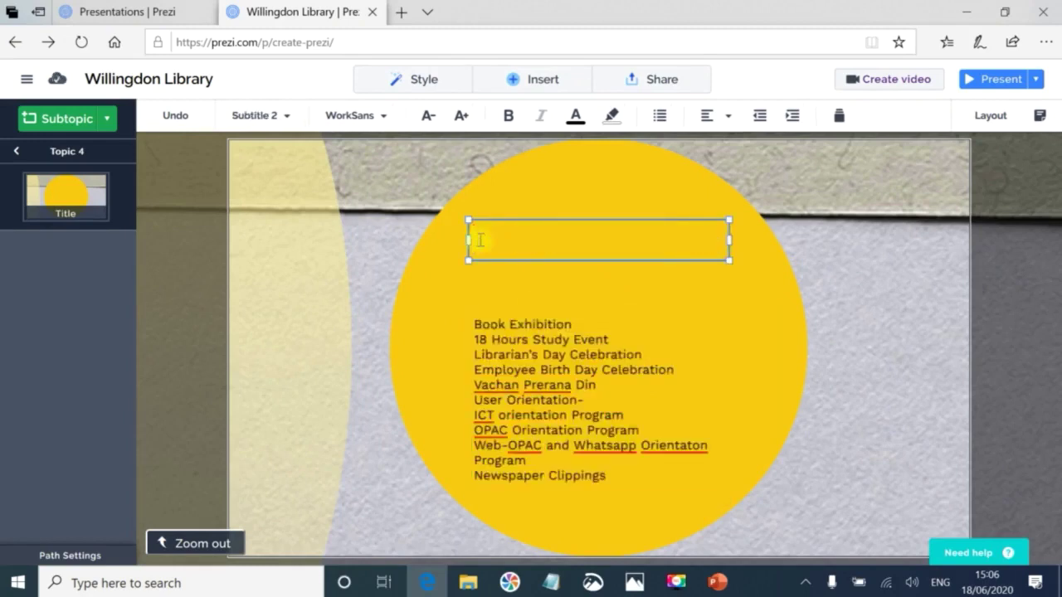
pyautogui.write('Activities')
pyautogui.click(203, 375)
pyautogui.click(186, 546)
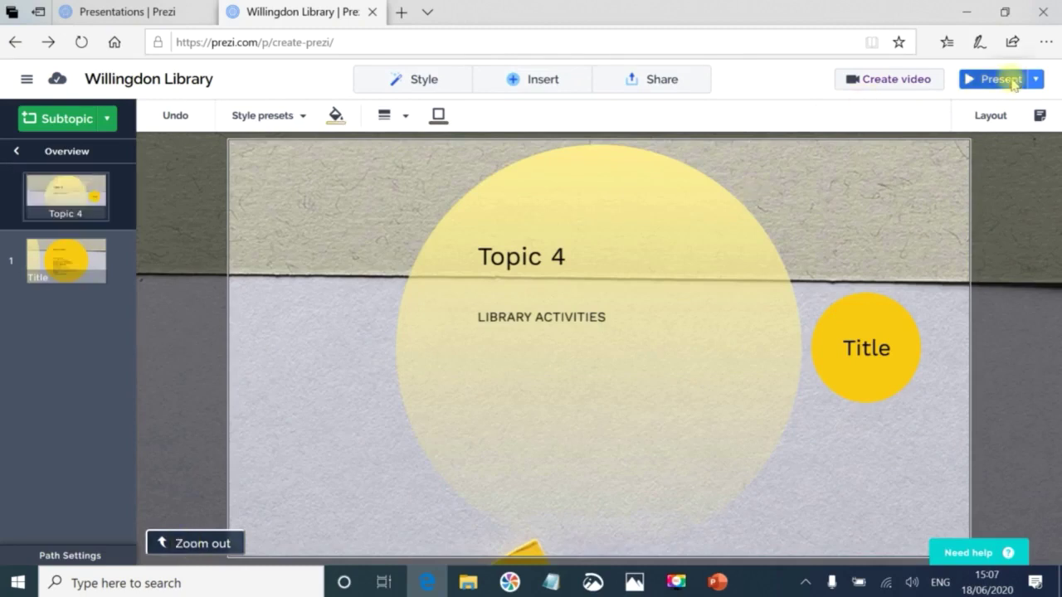
pyautogui.click(1000, 78)
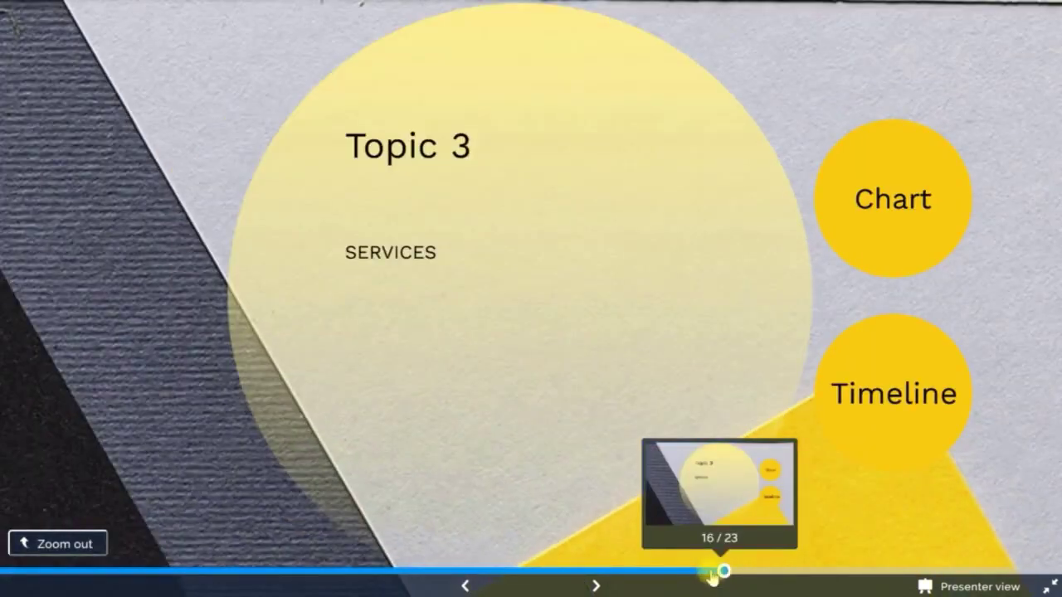
# Restart the presentation and step through the opening stops and the Library Building circle.
pyautogui.click(11, 571)
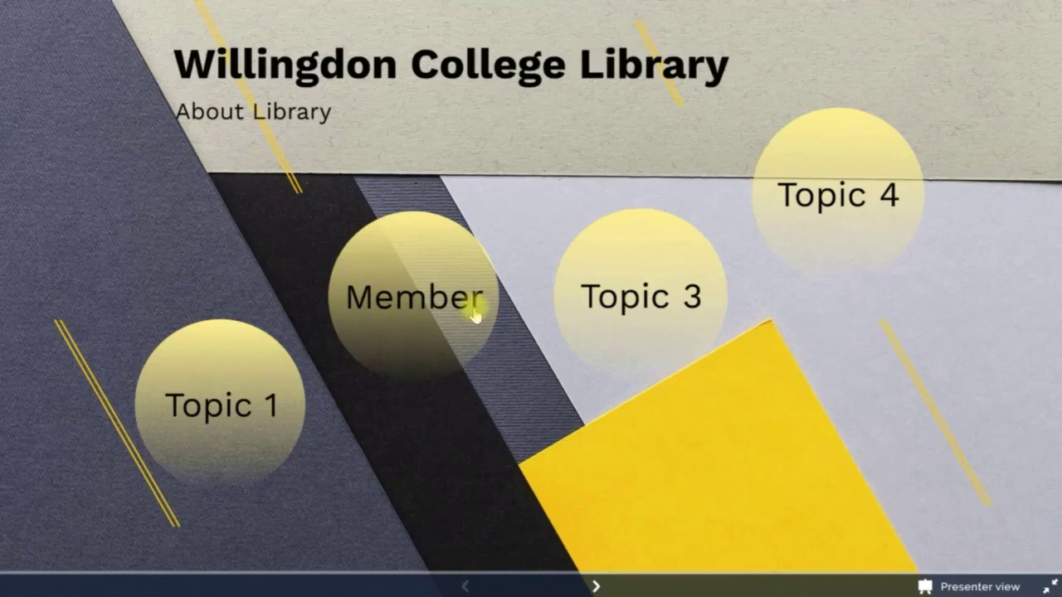
pyautogui.click(595, 587)
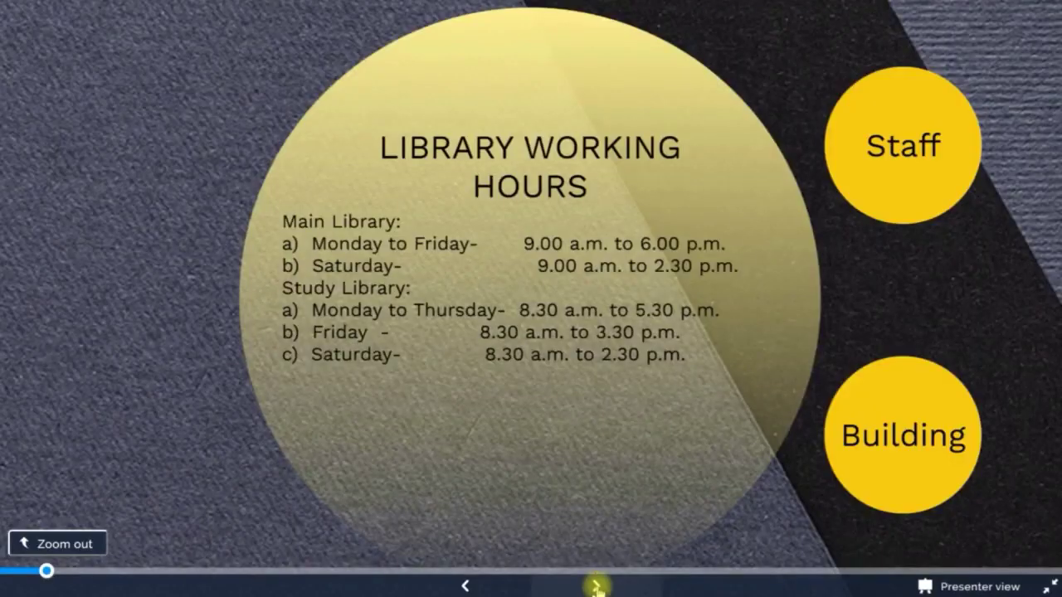
pyautogui.click(596, 587)
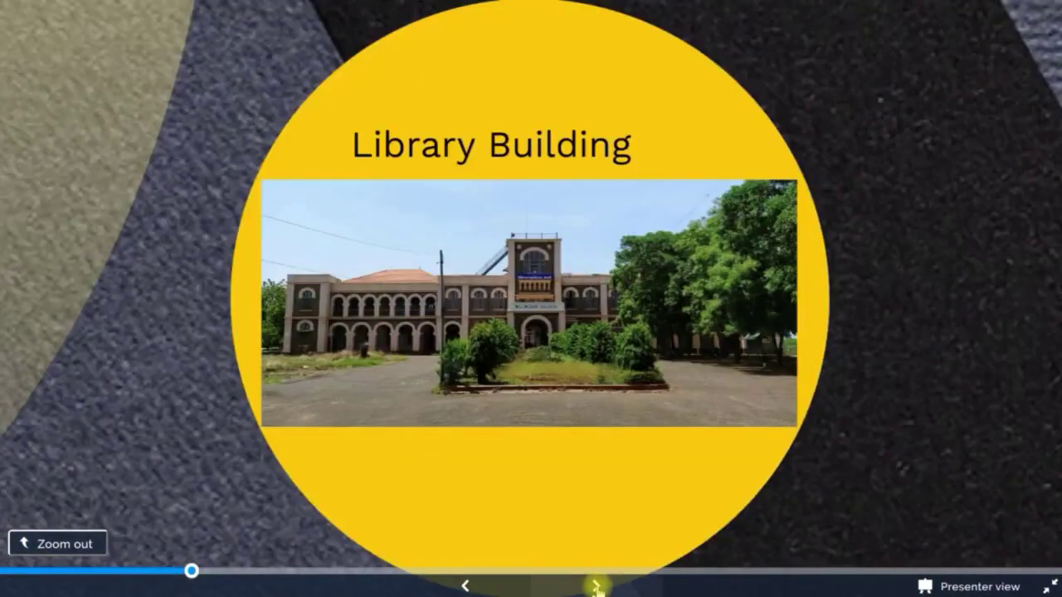
pyautogui.click(596, 586)
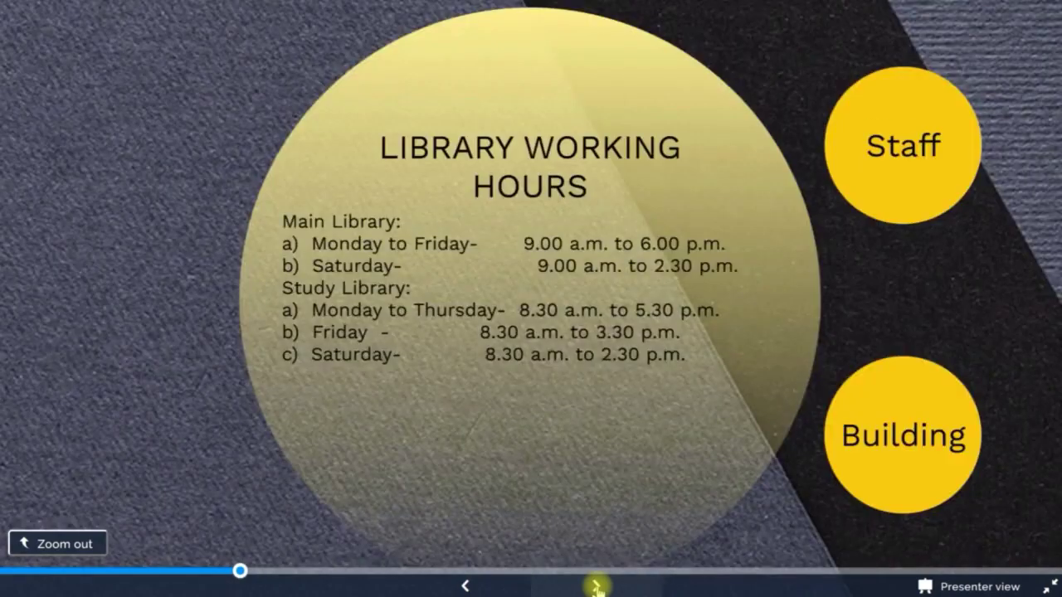
pyautogui.click(595, 587)
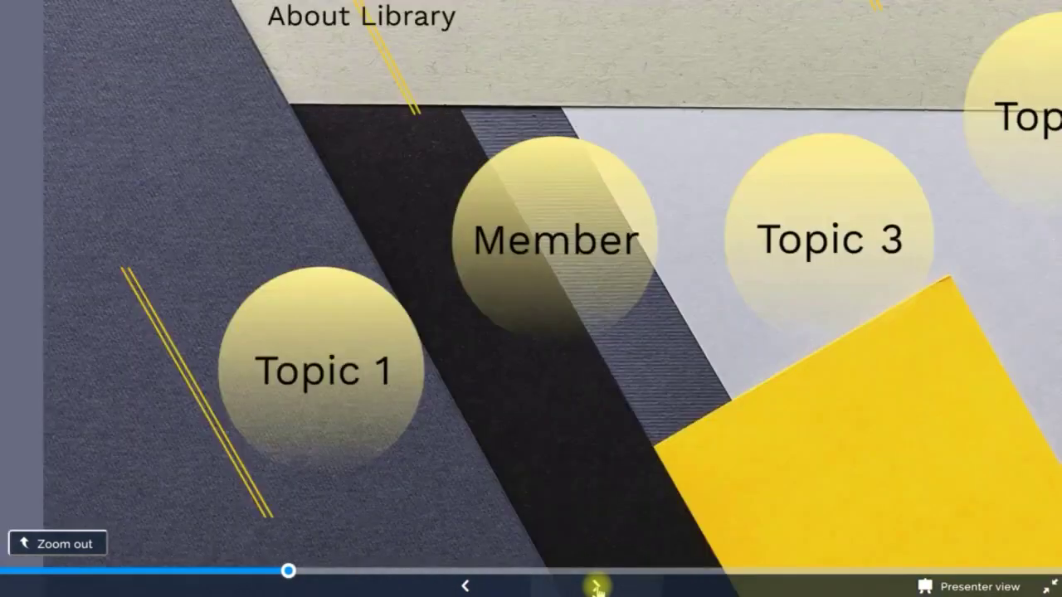
# Step through Library Membership, Topic 3's Chart and Timeline, and past the Activities circle.
pyautogui.click(596, 586)
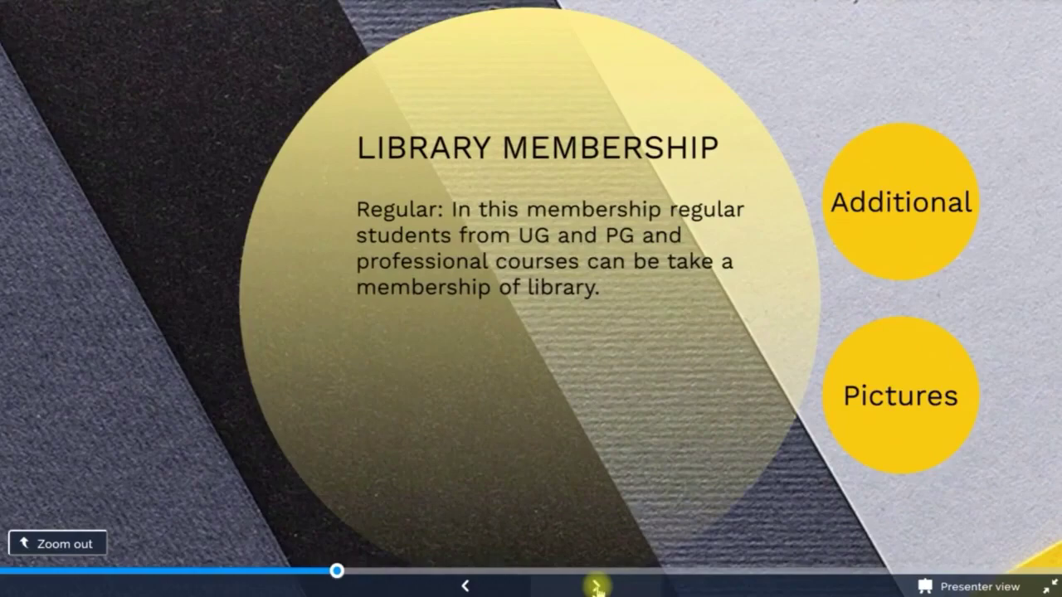
pyautogui.click(596, 587)
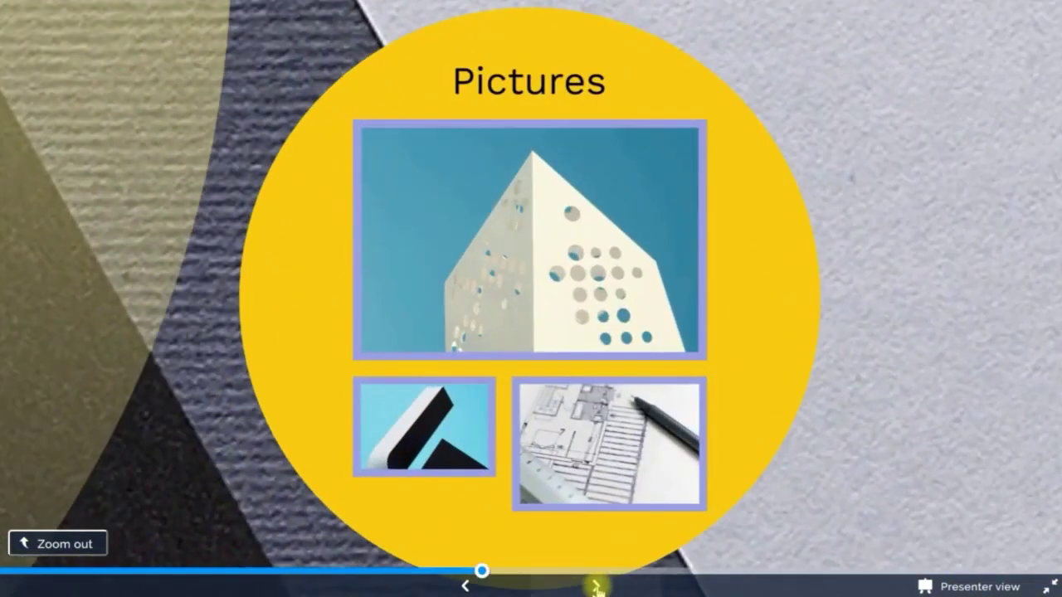
pyautogui.click(595, 586)
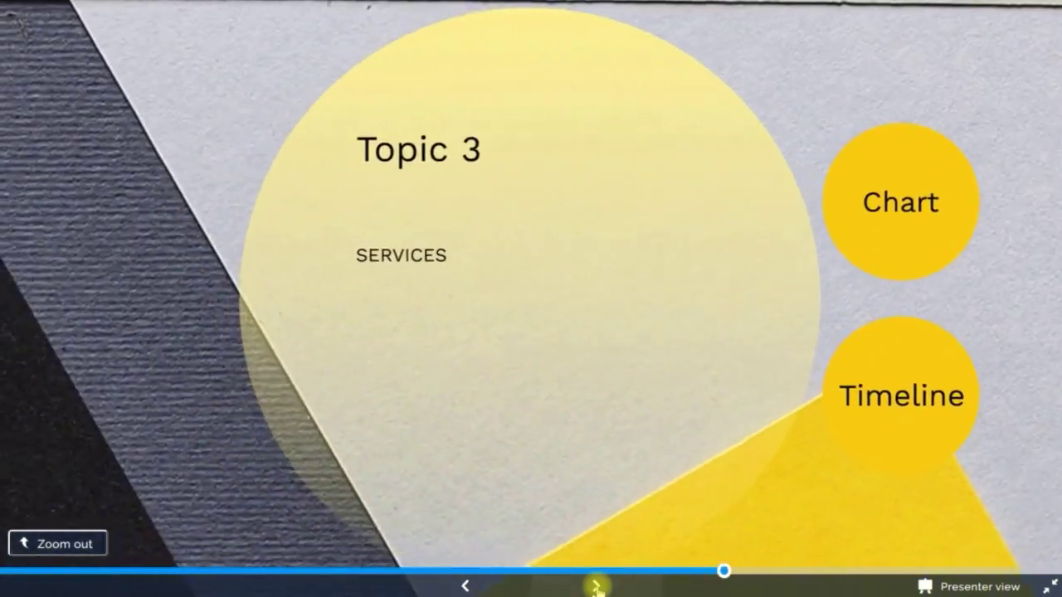
pyautogui.click(596, 586)
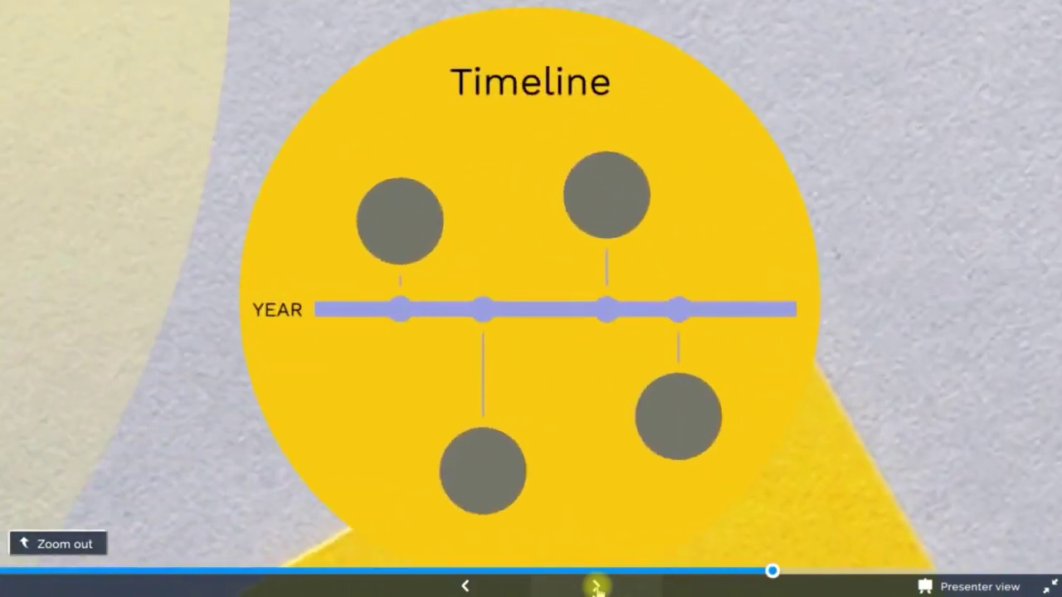
pyautogui.click(595, 587)
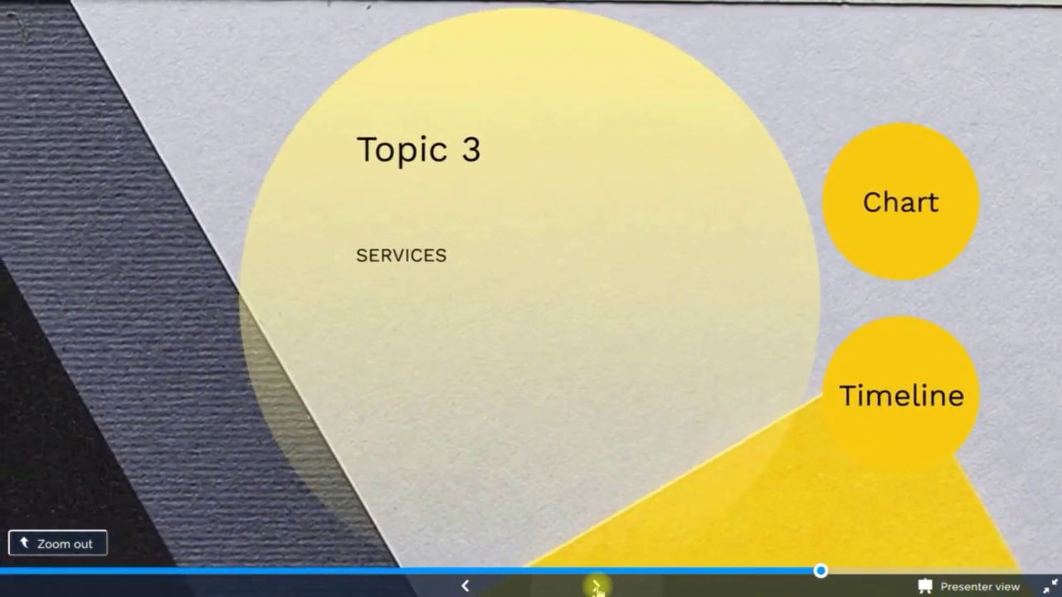
pyautogui.click(595, 587)
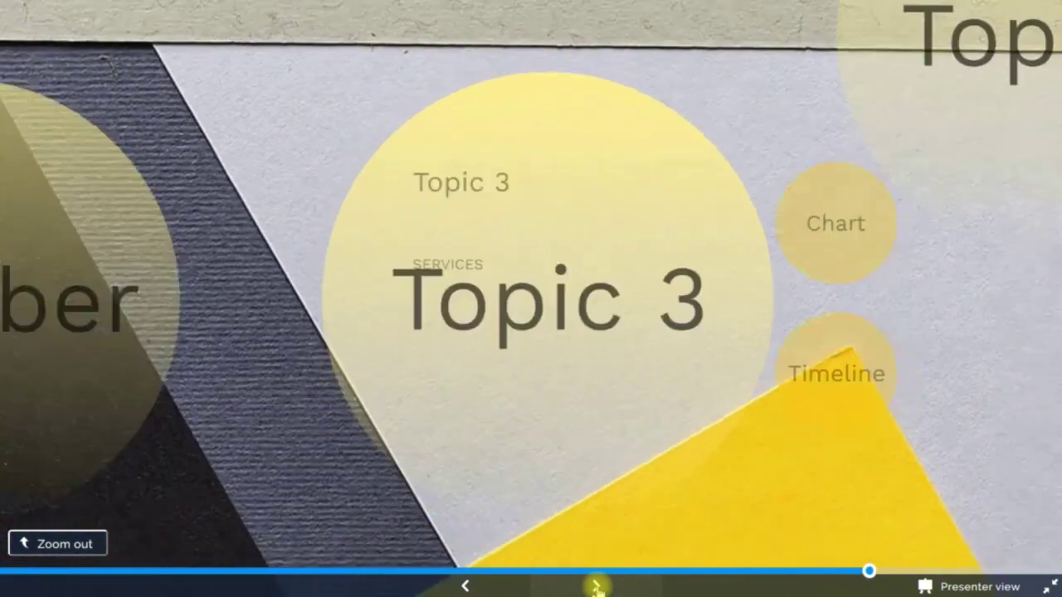
pyautogui.click(595, 586)
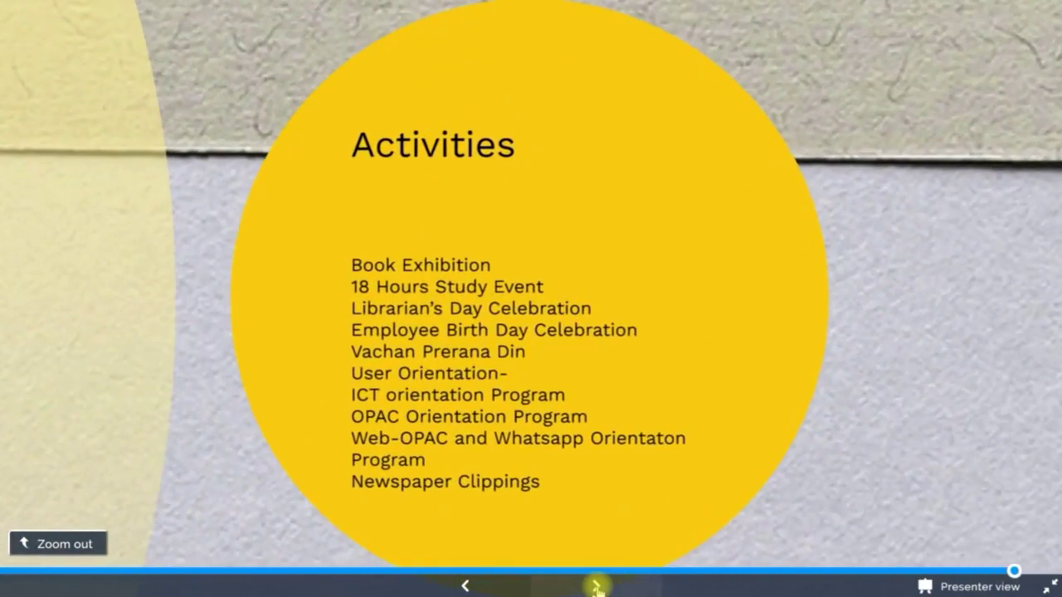
pyautogui.click(596, 586)
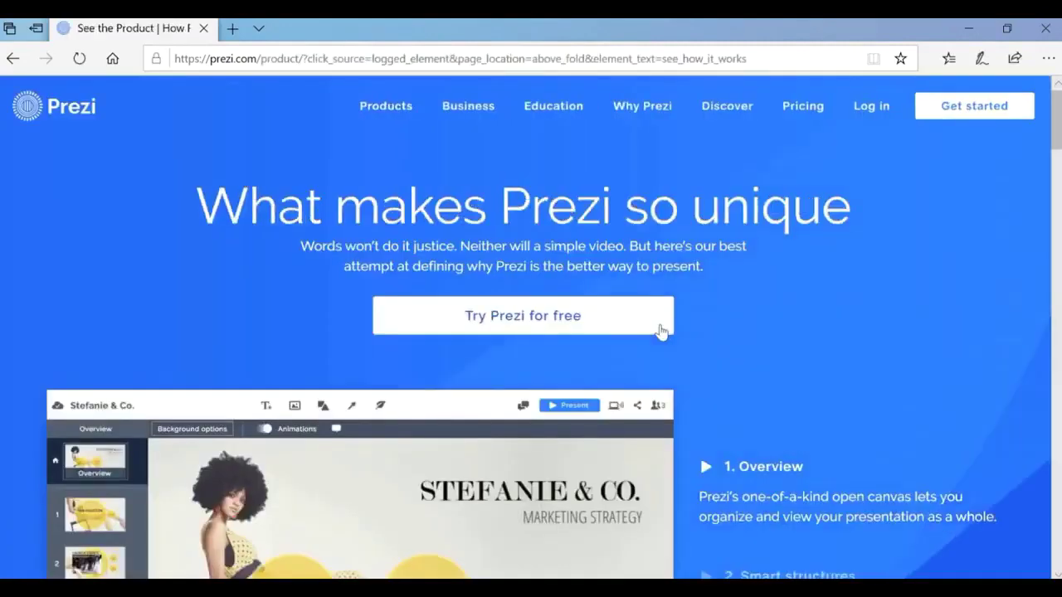
# Scroll to the bottom of the product page and follow 'Try Prezi for free'.
pyautogui.scroll(-10, 661, 330)
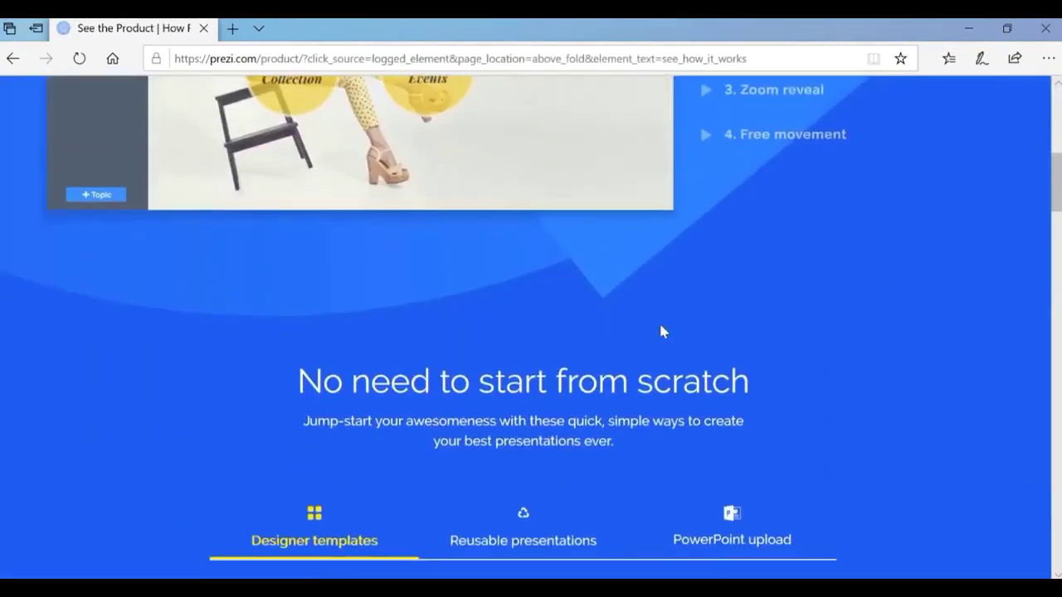
pyautogui.scroll(-8, 661, 330)
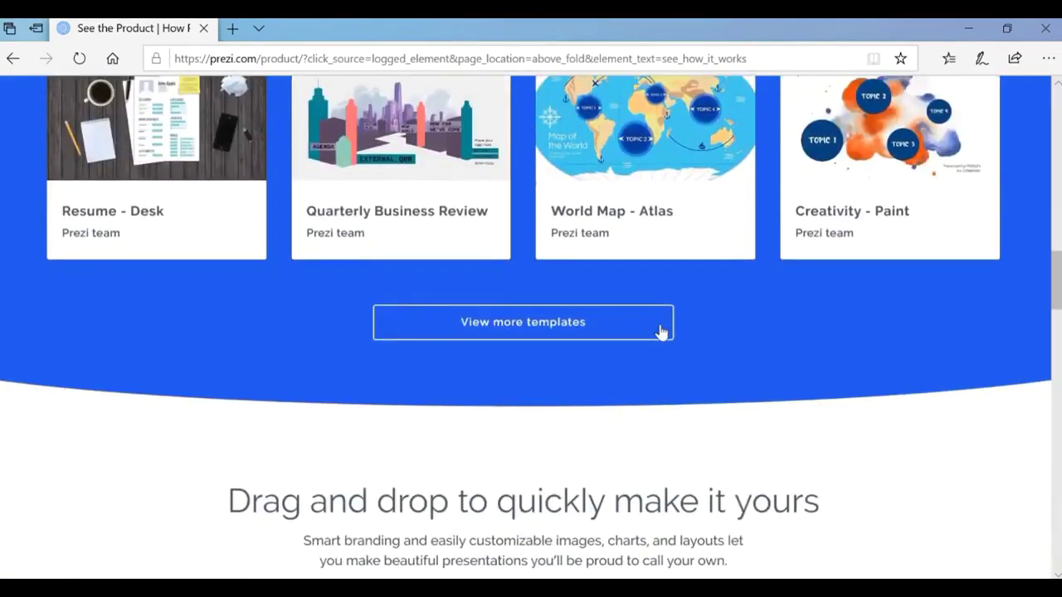
pyautogui.scroll(-10, 661, 330)
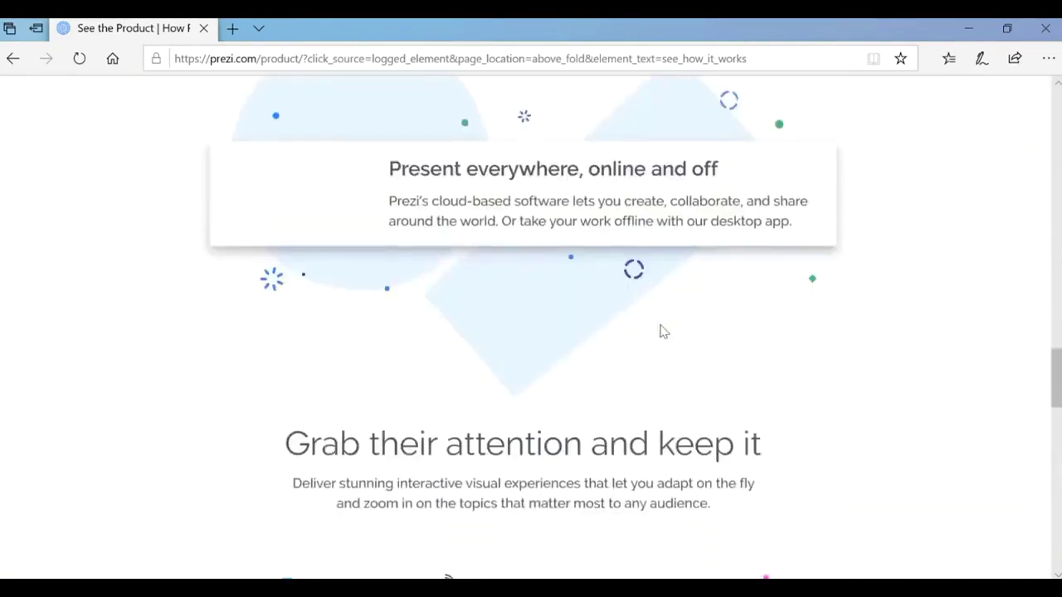
pyautogui.scroll(-8, 662, 330)
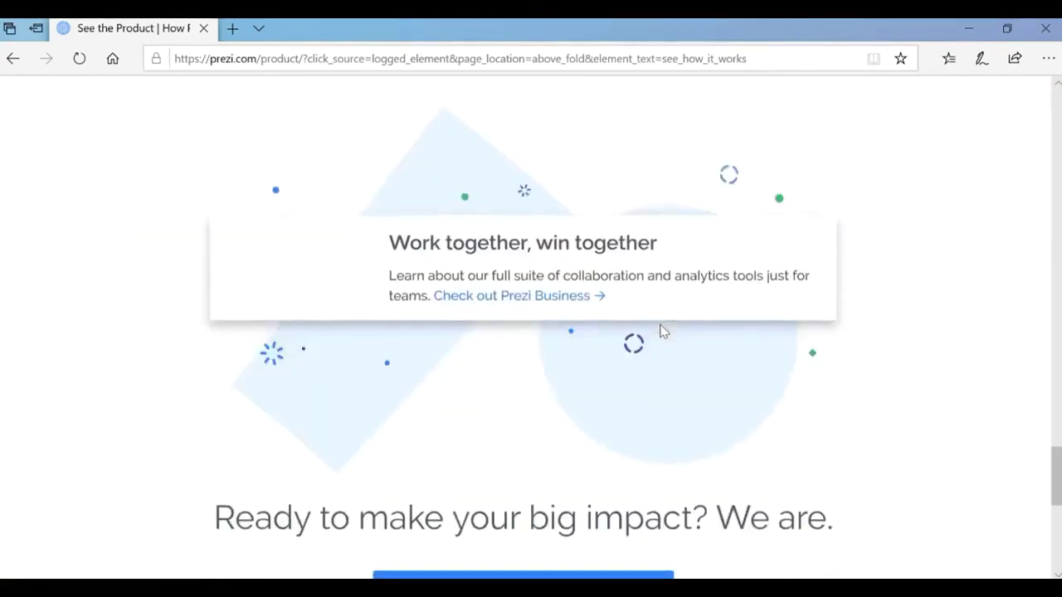
pyautogui.scroll(-4, 664, 333)
pyautogui.scroll(2, 661, 330)
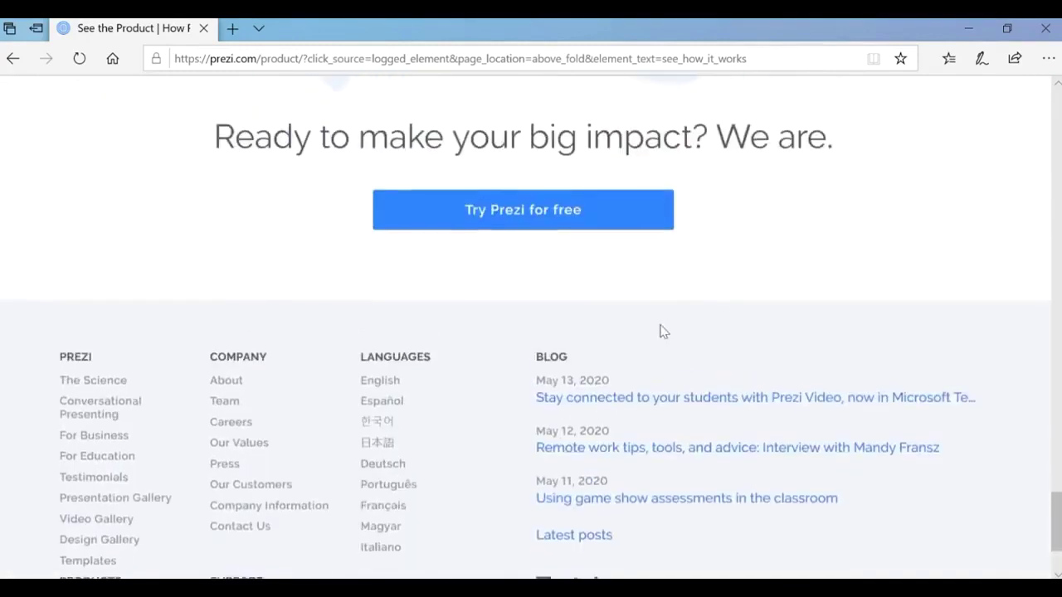
pyautogui.click(517, 220)
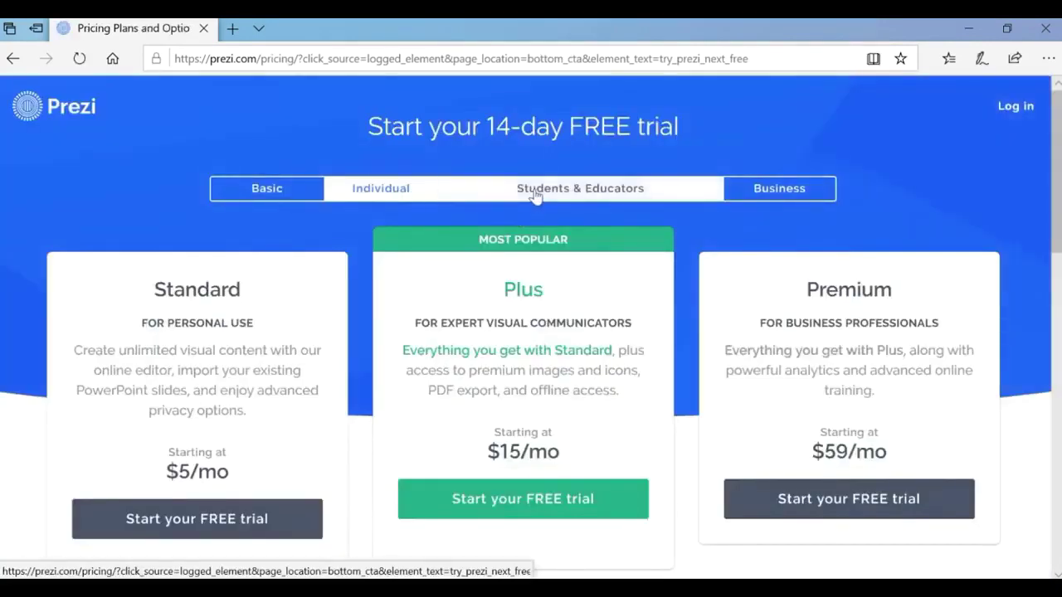
# Pick the free Basic plan under Students & Educators and focus the First name field.
pyautogui.click(536, 190)
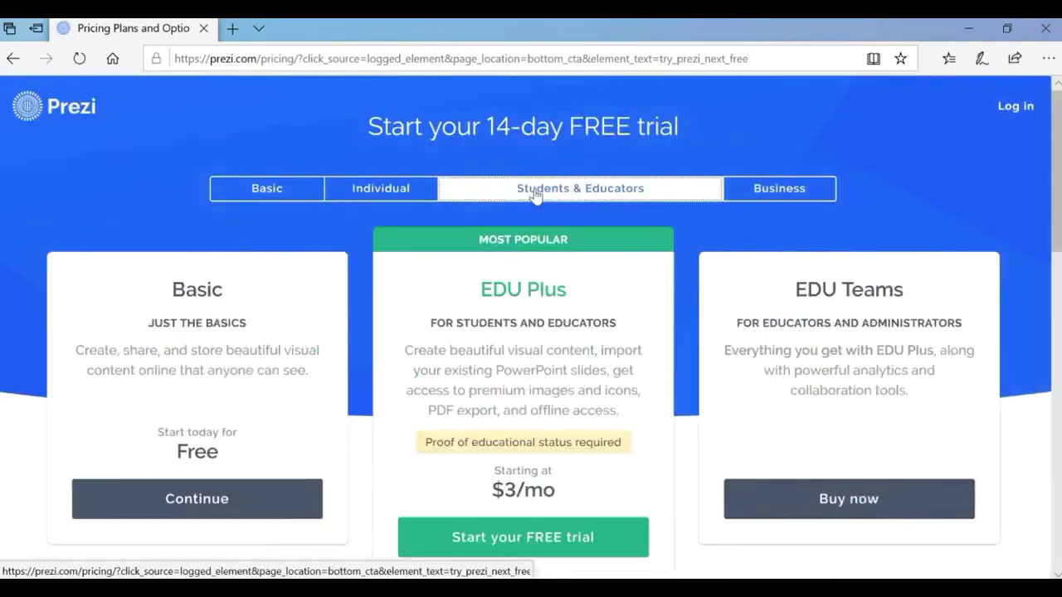
pyautogui.scroll(-2, 188, 402)
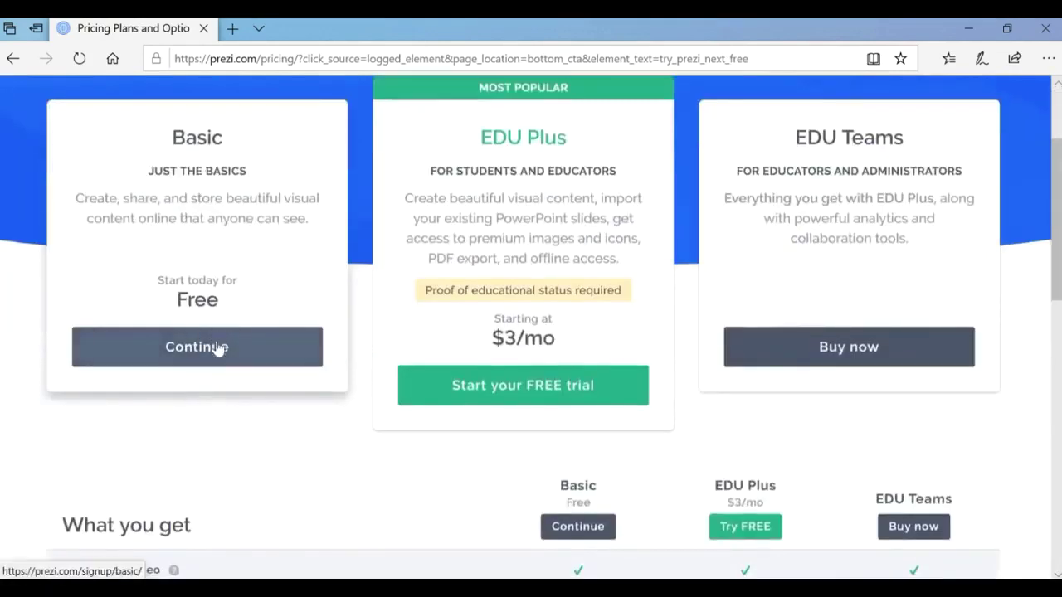
pyautogui.click(217, 352)
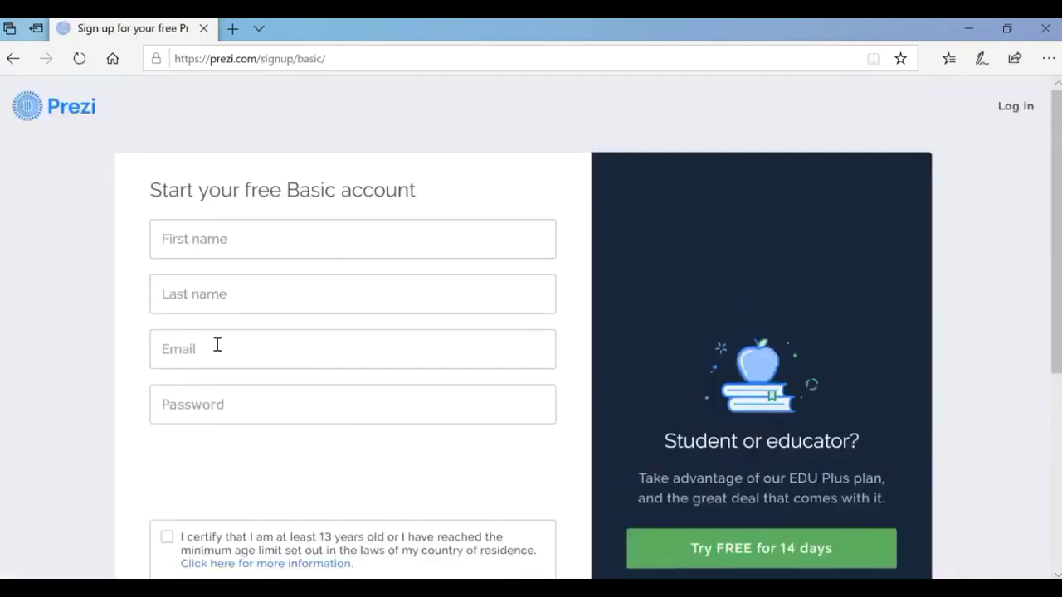
pyautogui.scroll(-5, 330, 338)
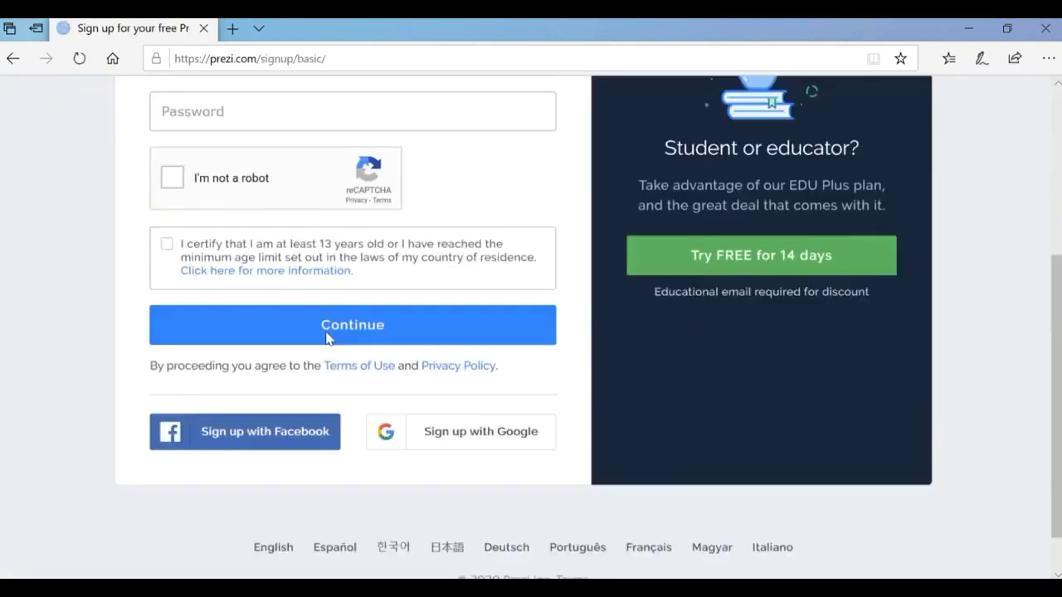
pyautogui.scroll(5, 325, 339)
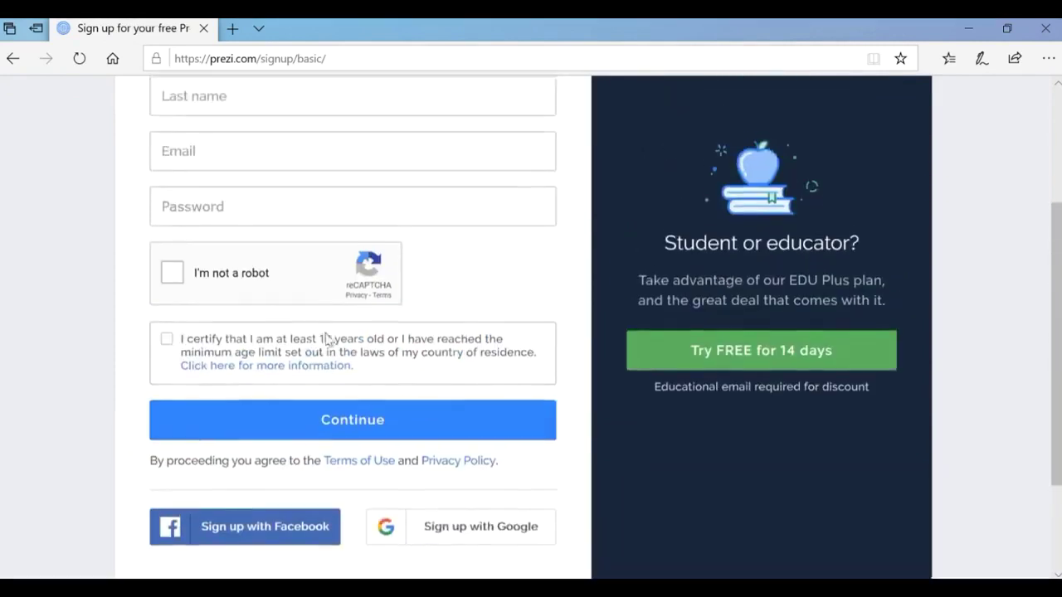
pyautogui.click(289, 240)
pyautogui.click(289, 240)
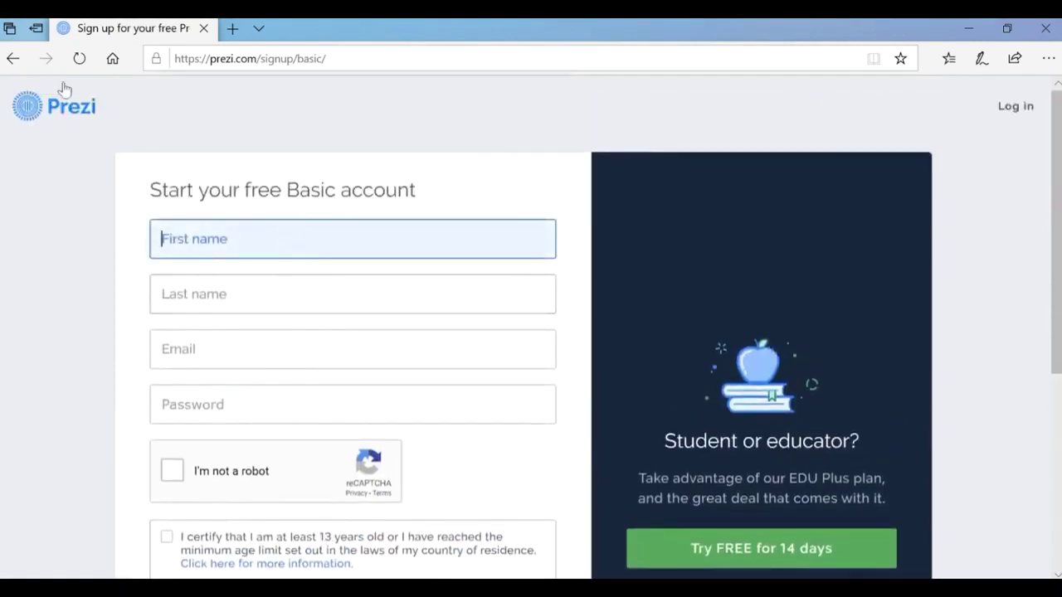
# Log in on the Log in page with the account e-mail and password, correcting a mistyped password.
pyautogui.click(18, 64)
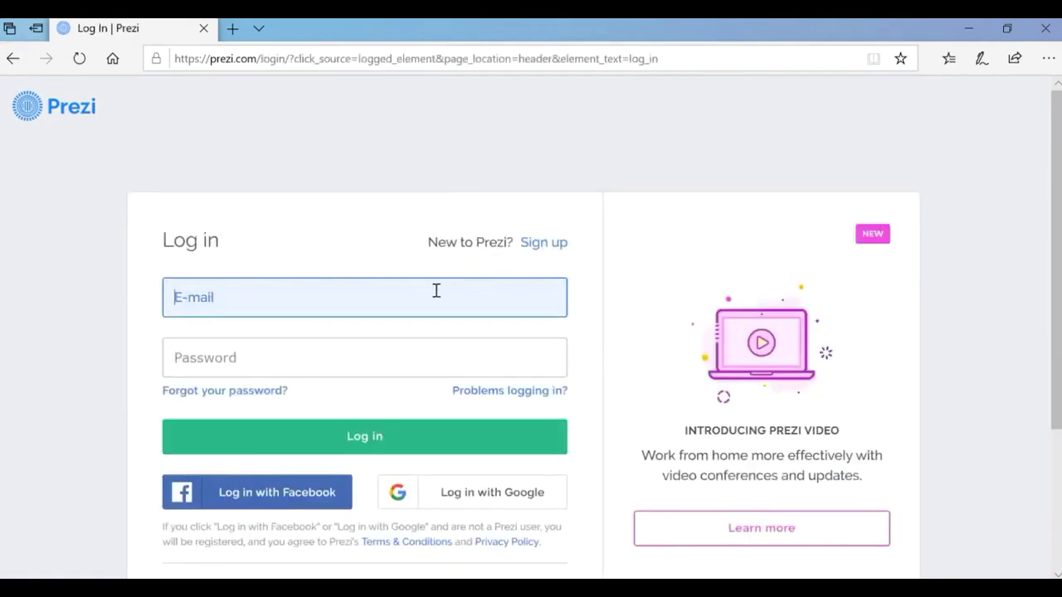
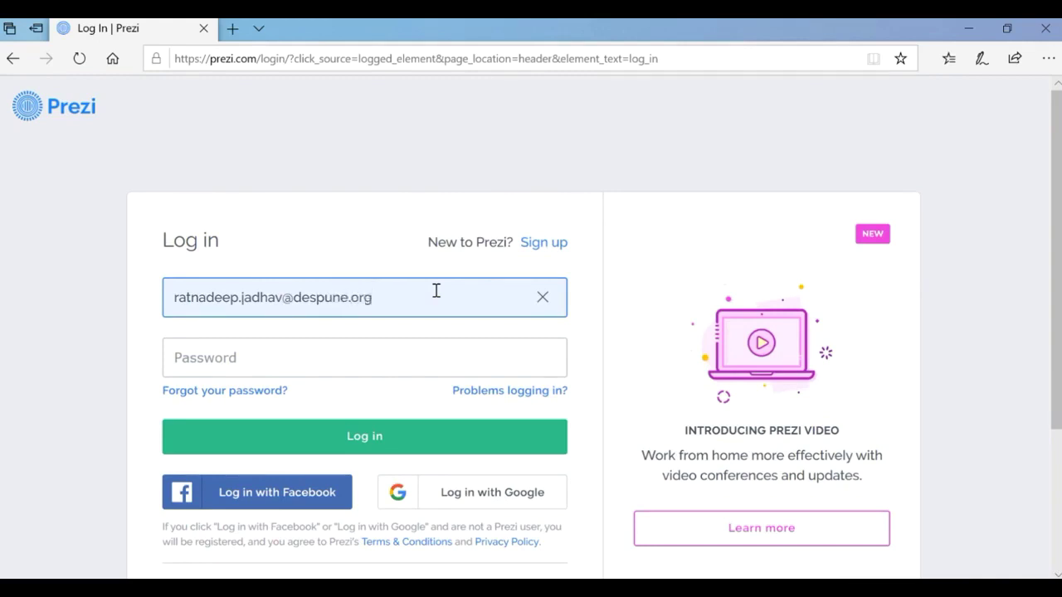
pyautogui.press('Tab')
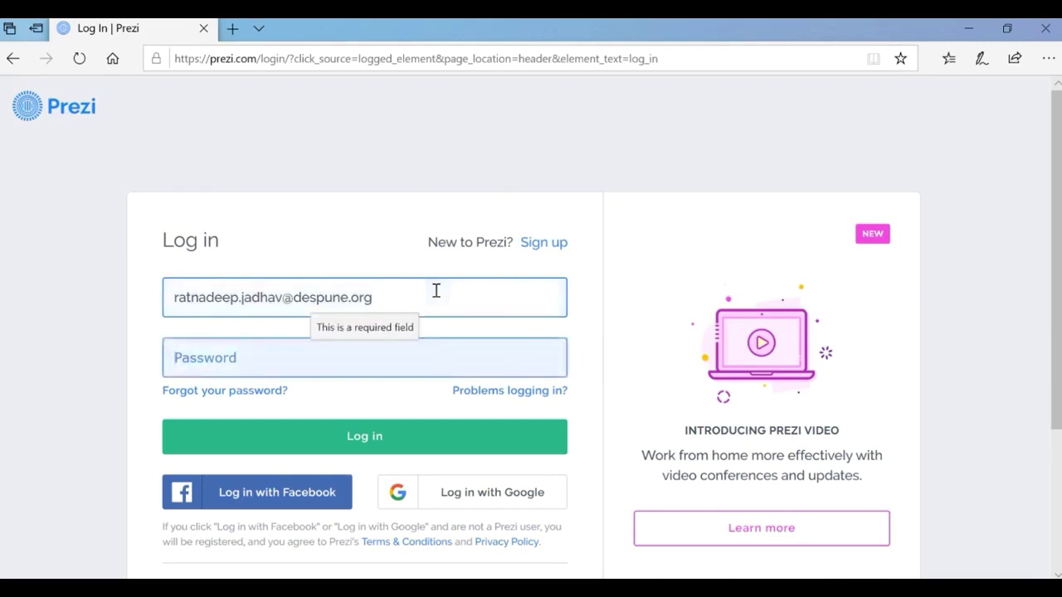
pyautogui.write('•••••')
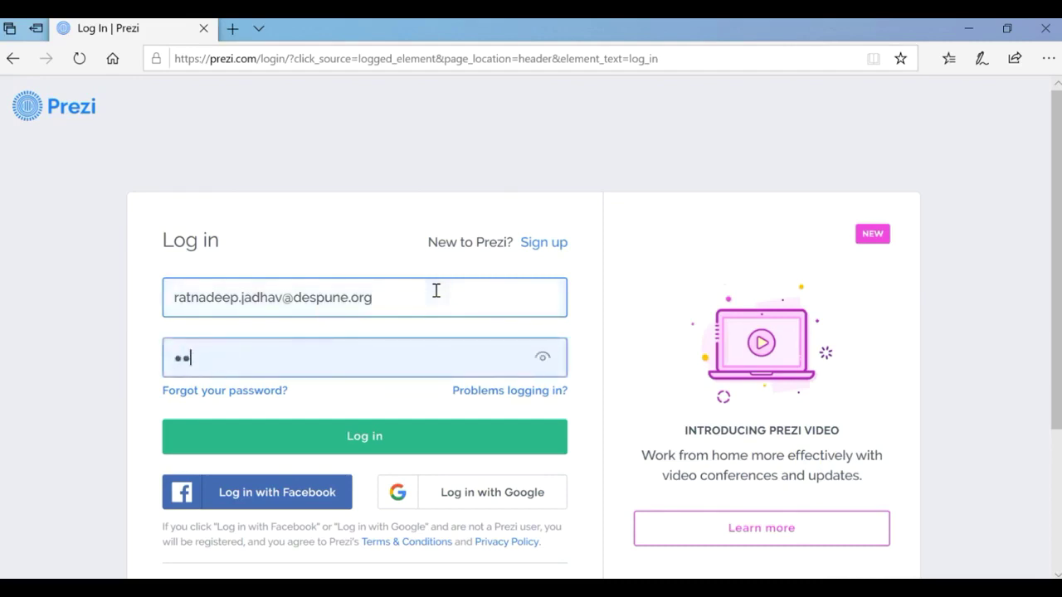
pyautogui.write('•')
pyautogui.press('BackSpace')
pyautogui.press('BackSpace')
pyautogui.press('BackSpace')
pyautogui.press('BackSpace')
pyautogui.press('BackSpace')
pyautogui.press('BackSpace')
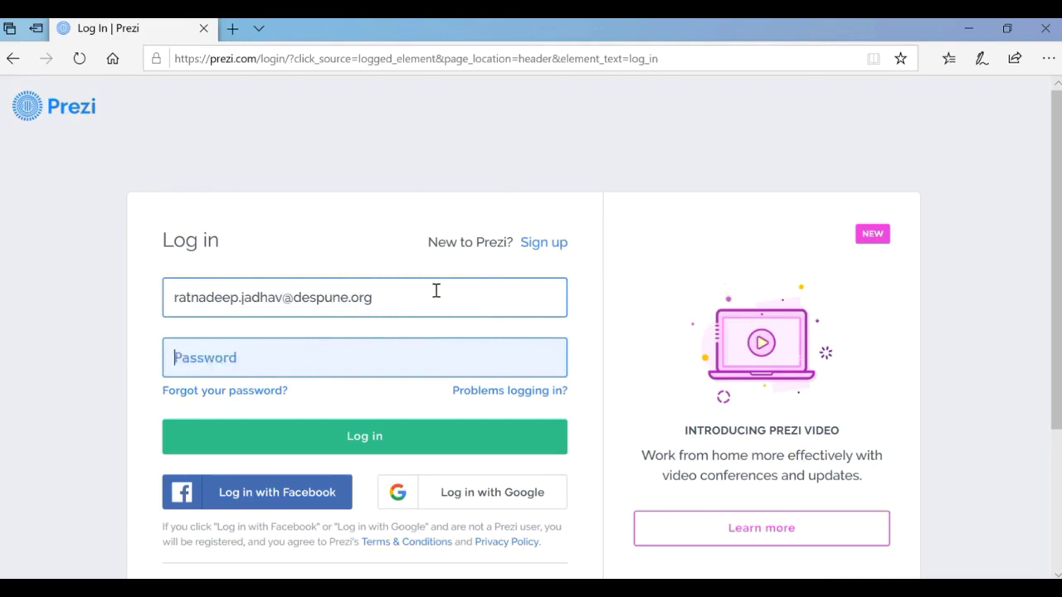
pyautogui.write('•••••')
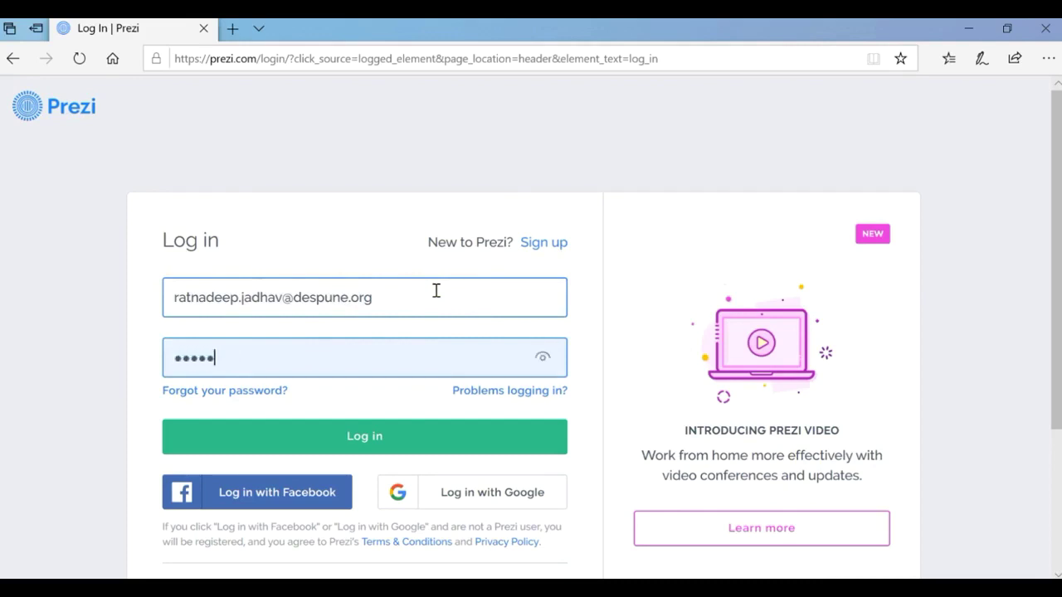
pyautogui.write('•••')
pyautogui.click(367, 435)
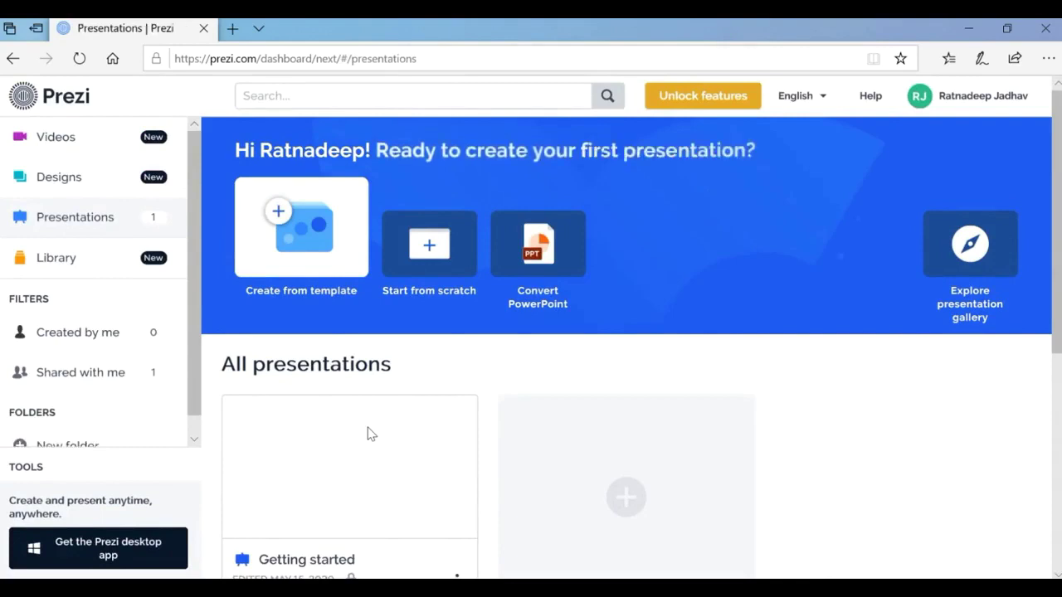
# Open the Prezi account settings page from the dashboard.
pyautogui.click(982, 97)
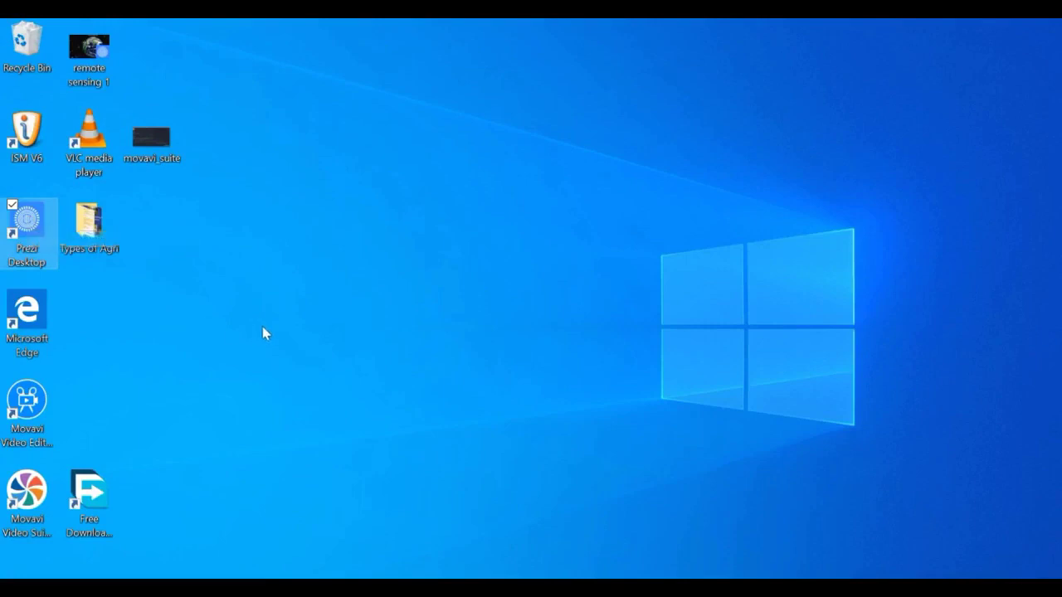
# Launch Prezi Desktop from its desktop shortcut and start a new prezi.
pyautogui.press('Return')
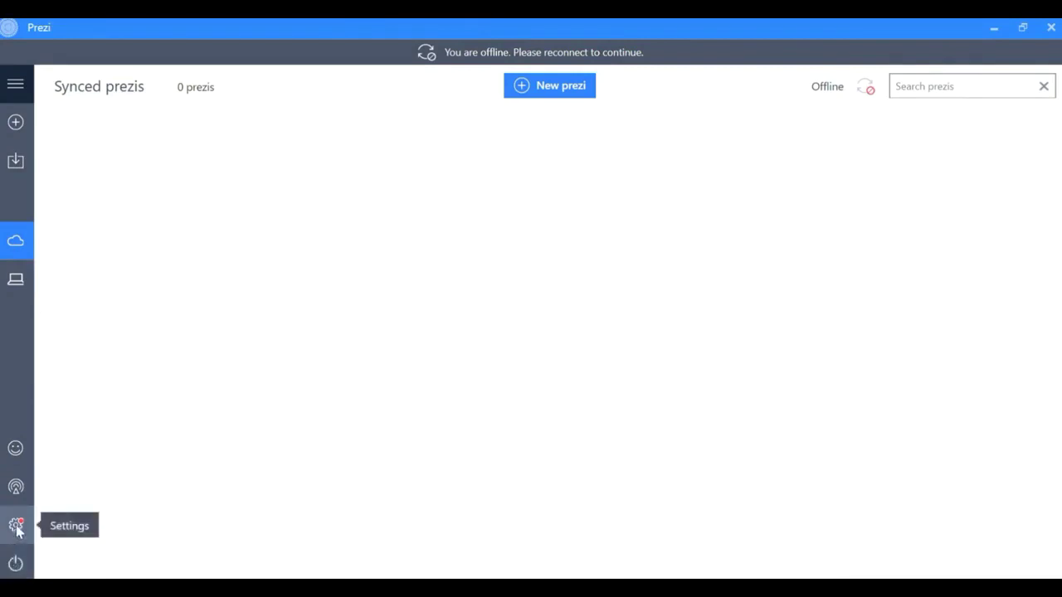
pyautogui.click(556, 88)
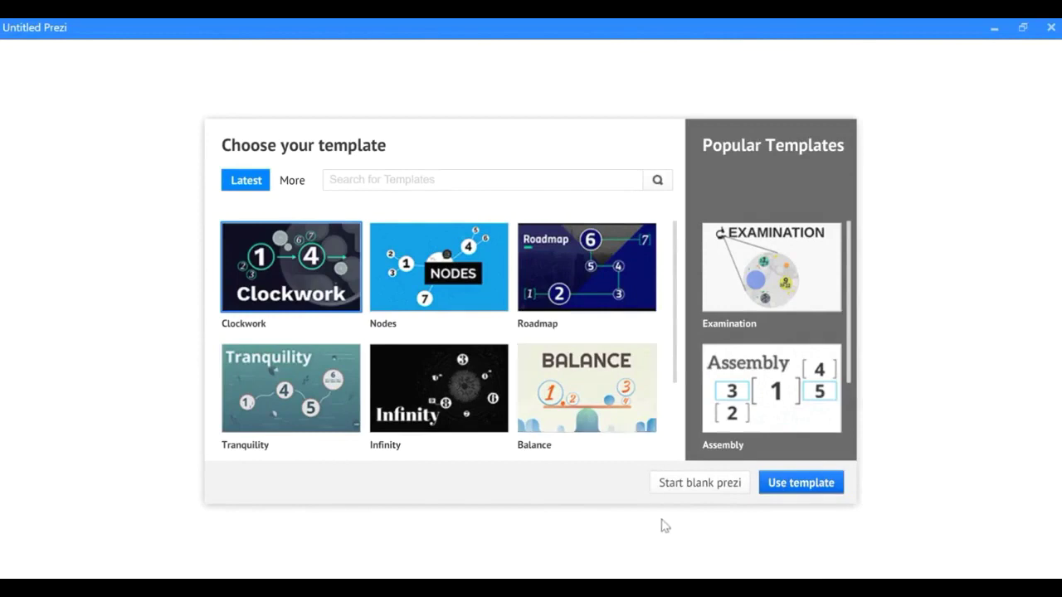
# Browse the More templates and create the prezi from the Literature template.
pyautogui.click(707, 483)
pyautogui.moveTo(675, 319); pyautogui.dragTo(683, 426)
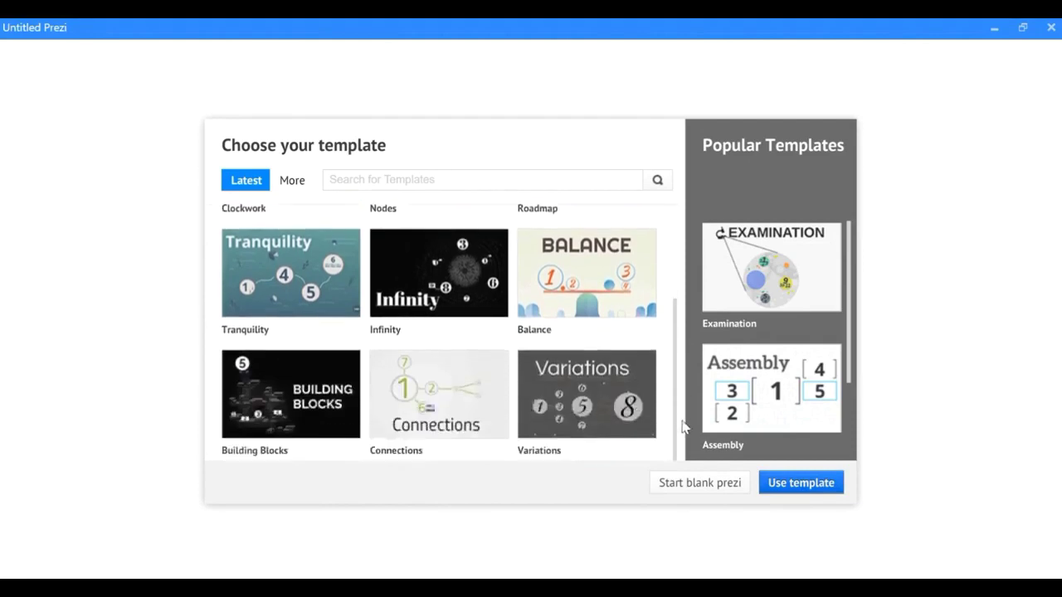
pyautogui.click(287, 184)
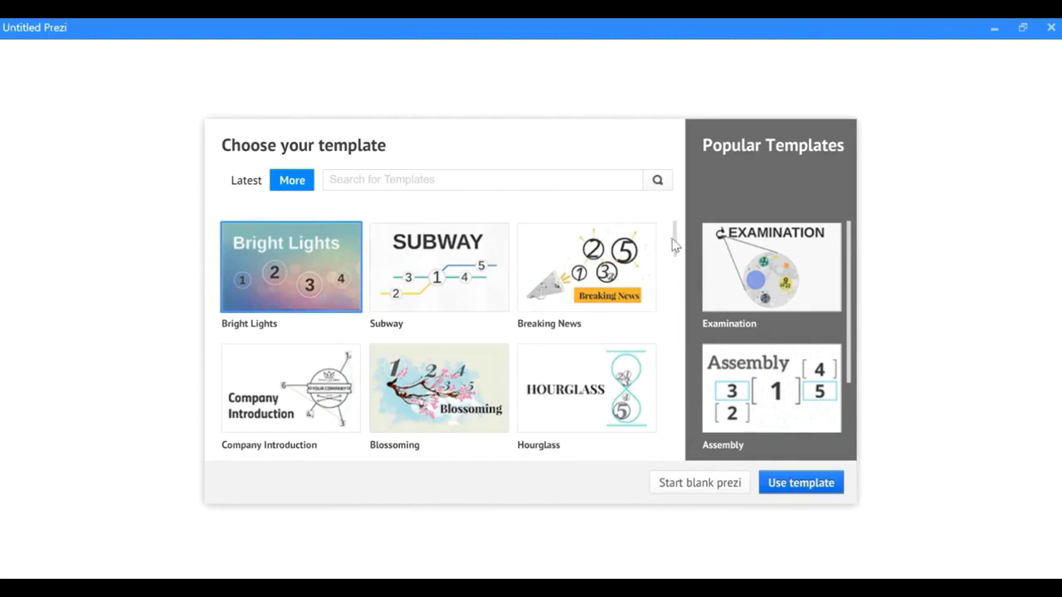
pyautogui.moveTo(676, 244); pyautogui.dragTo(678, 282)
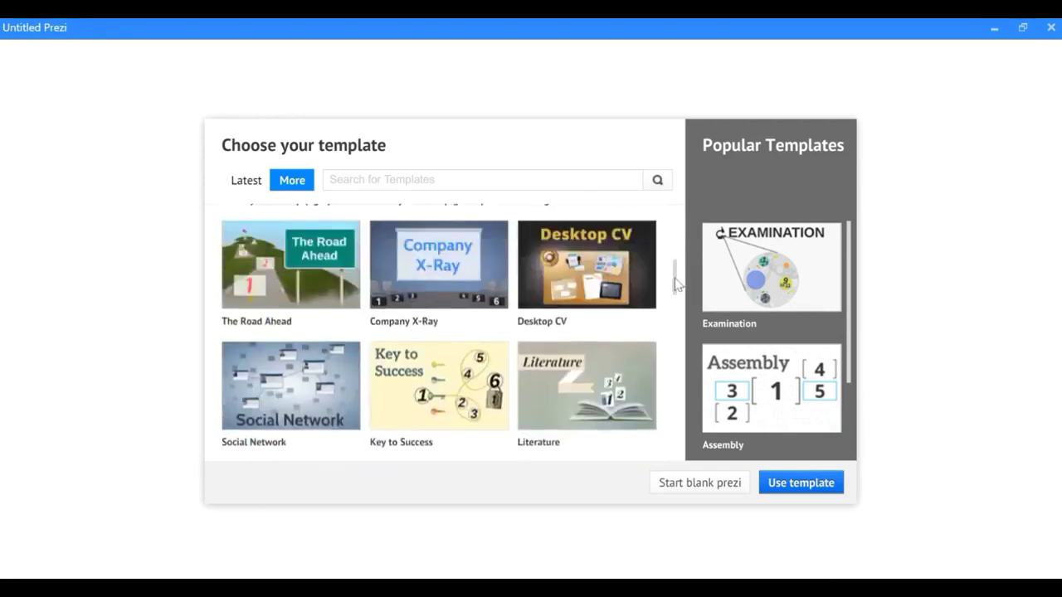
pyautogui.scroll(1, 593, 402)
pyautogui.scroll(-1, 592, 403)
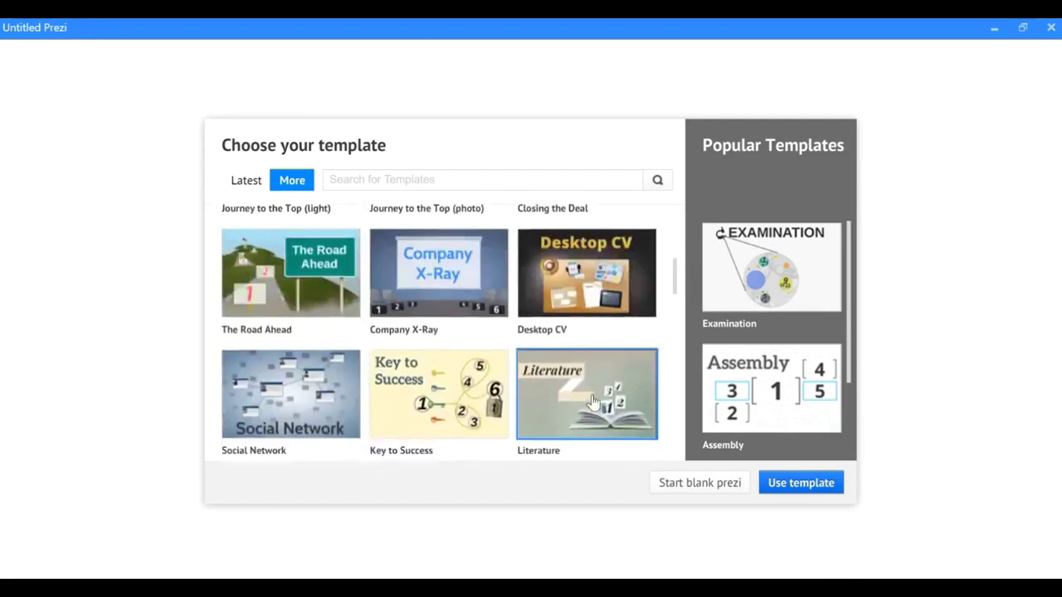
pyautogui.click(778, 485)
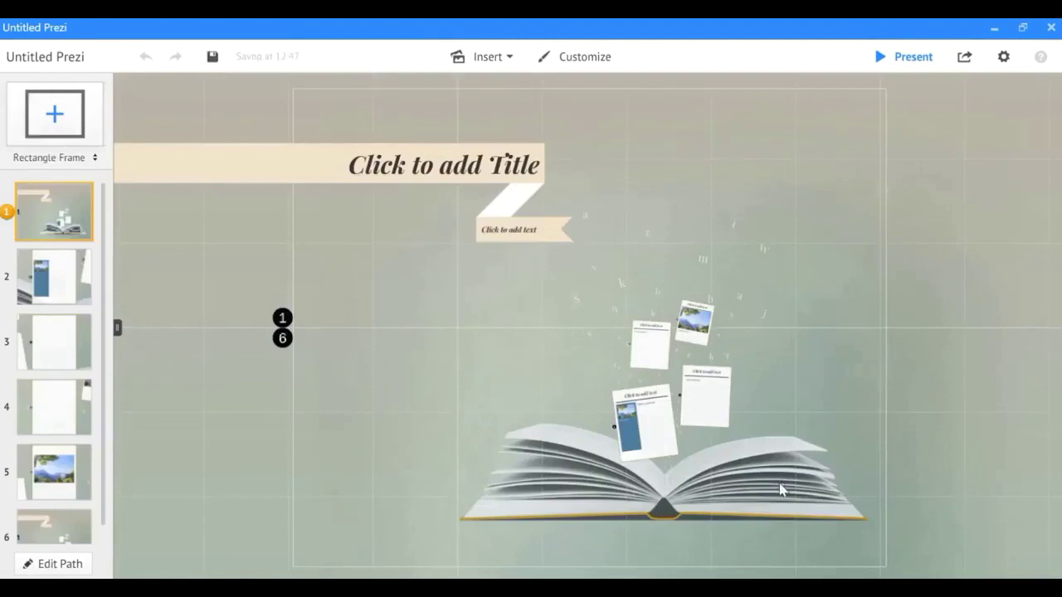
pyautogui.click(917, 64)
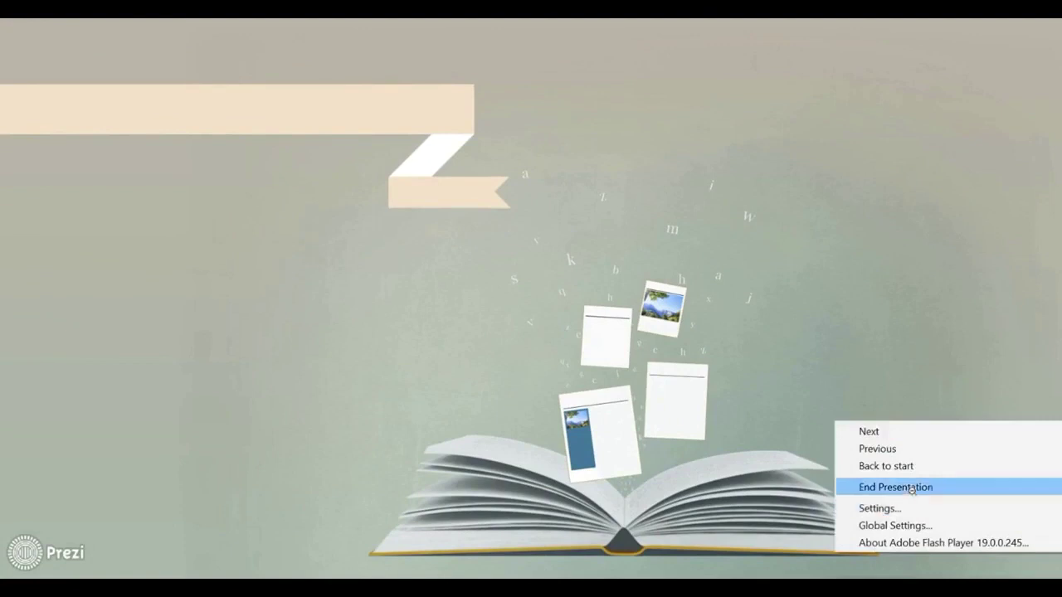
pyautogui.click(911, 488)
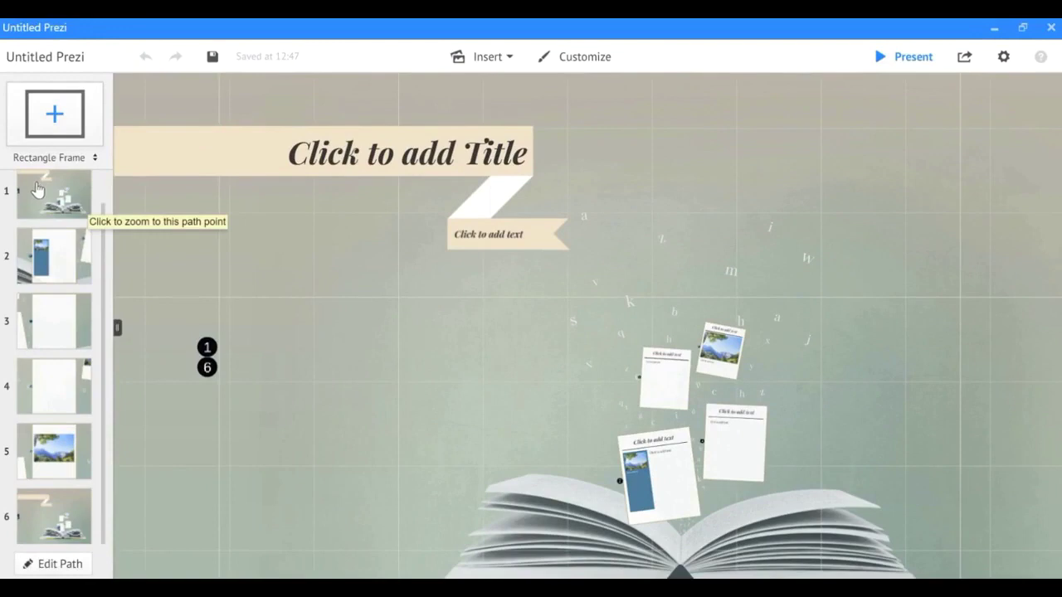
# Title the second path card 'Types of Farming'.
pyautogui.click(64, 277)
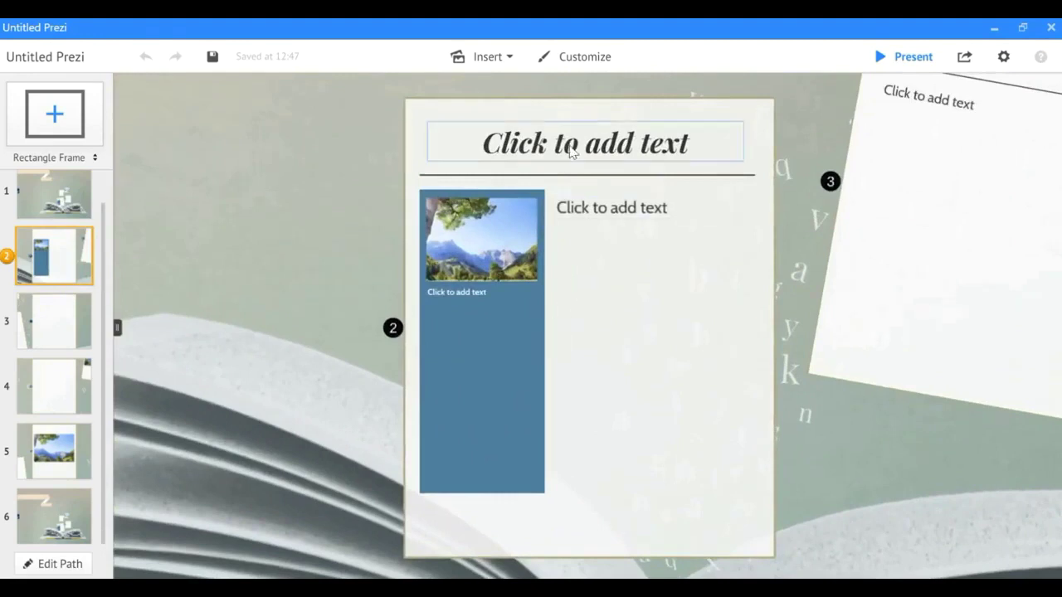
pyautogui.click(571, 152)
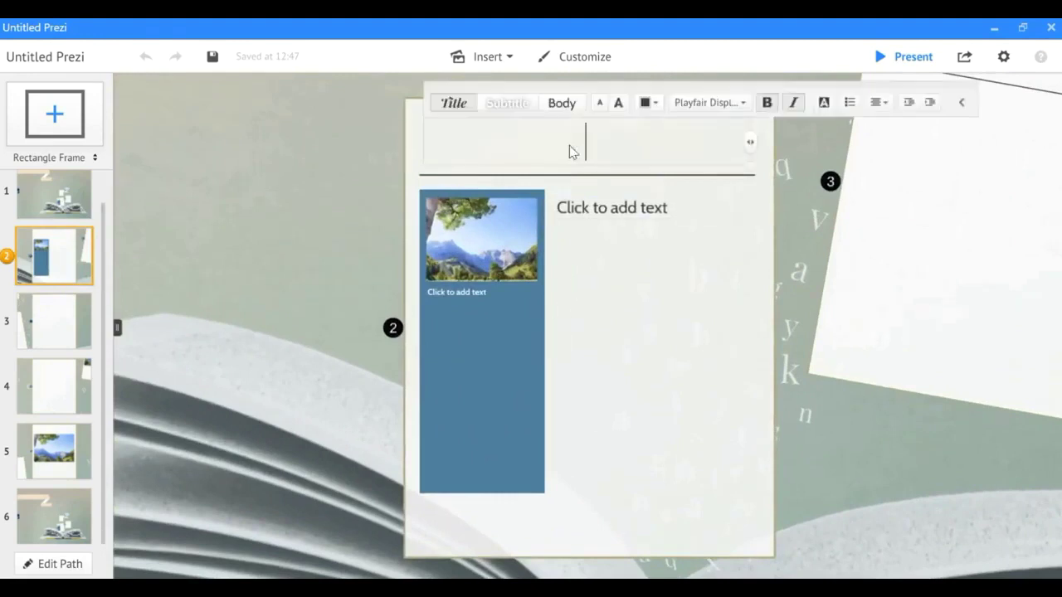
pyautogui.write('Tye')
pyautogui.press('BackSpace')
pyautogui.write('pes of ')
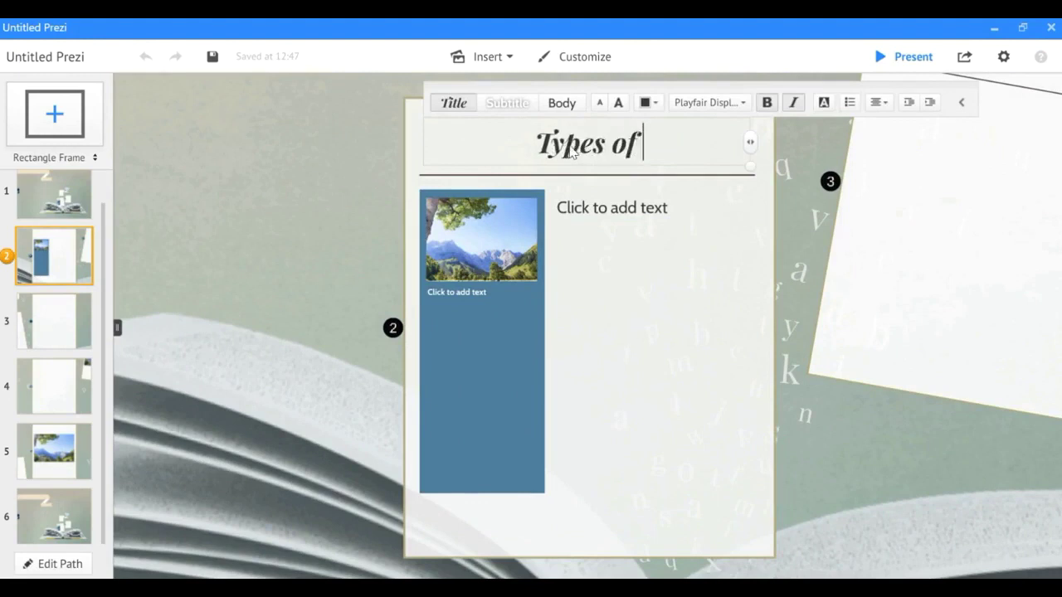
pyautogui.write('Farming')
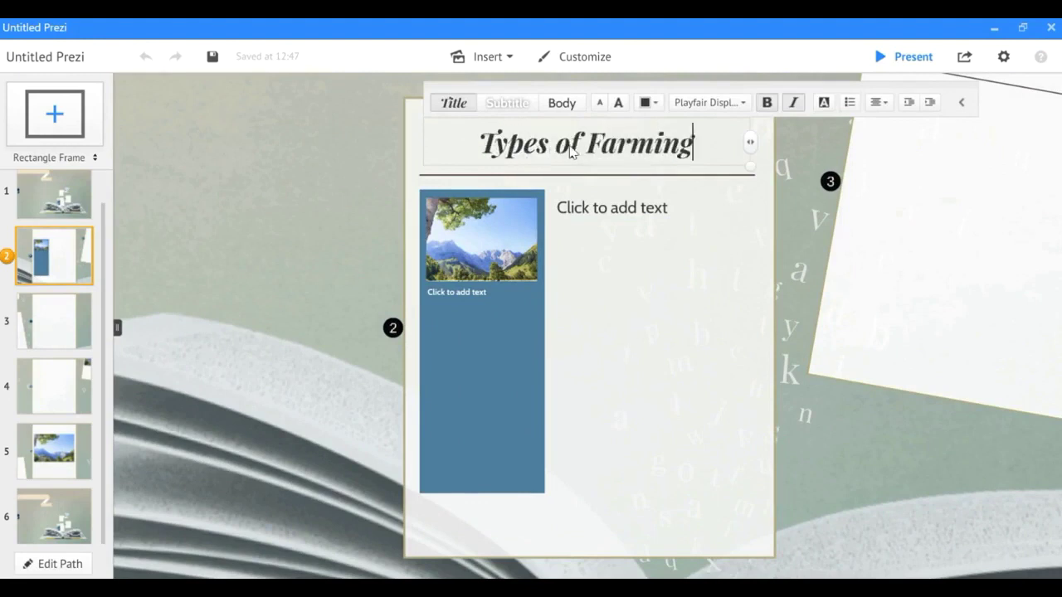
# Enter 'Subsistence Farming' as the card's body text and select it.
pyautogui.click(666, 210)
pyautogui.write('Subsistence')
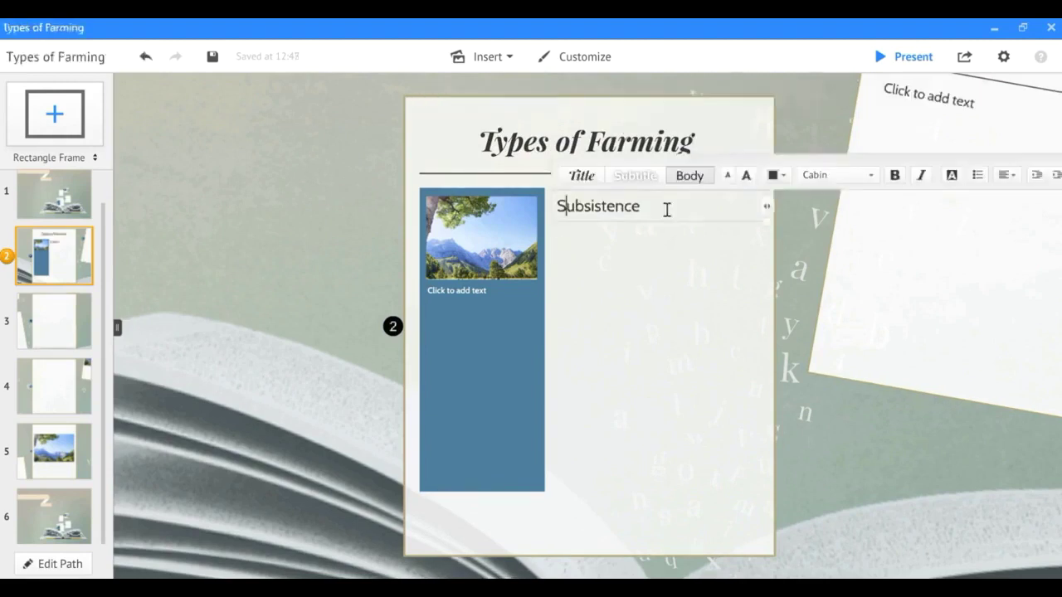
pyautogui.hotkey('shift', 'Home')
pyautogui.press('BackSpace')
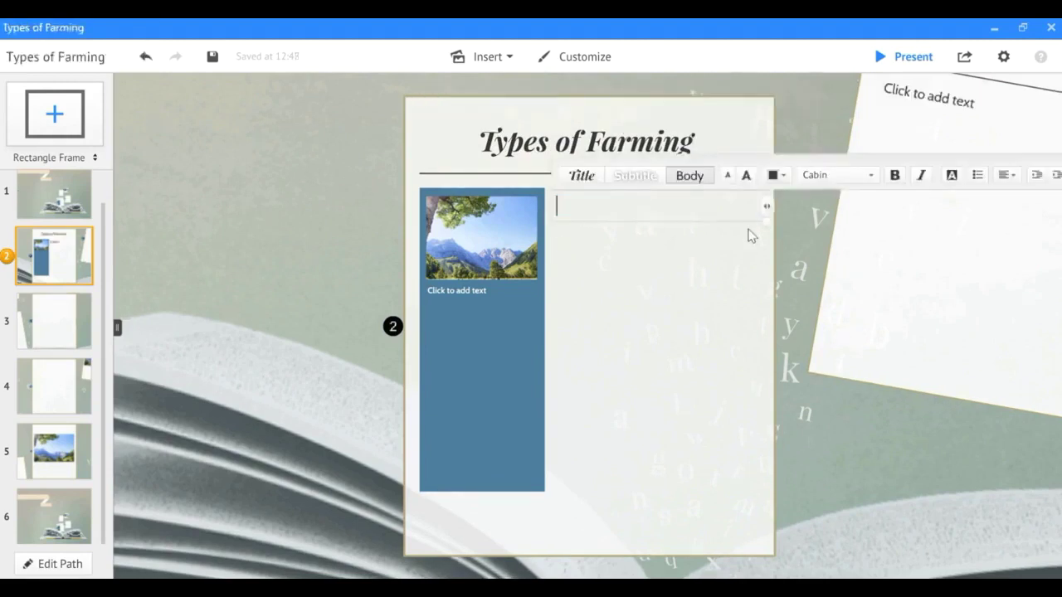
pyautogui.write('Subsistence Fa')
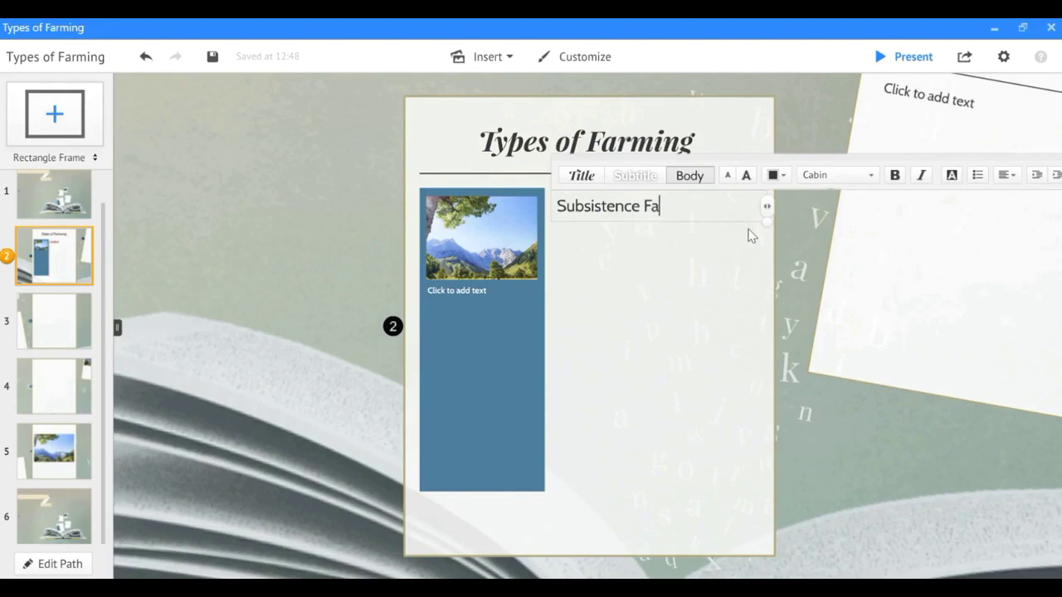
pyautogui.write('ming')
pyautogui.moveTo(708, 206); pyautogui.dragTo(555, 207)
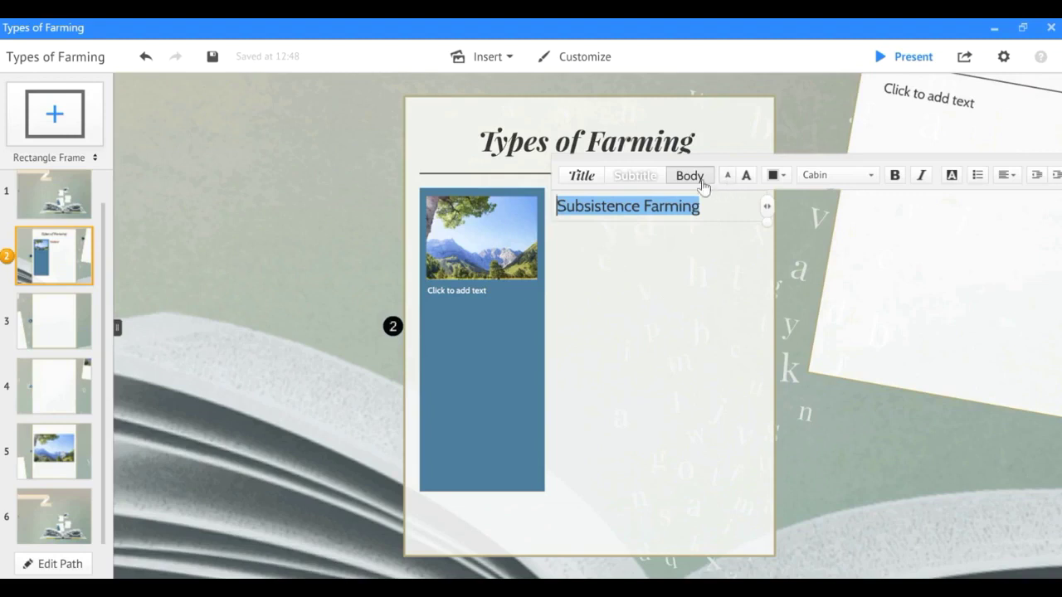
# Make 'Subsistence Farming' larger, pink and bold, and turn it into a bullet.
pyautogui.click(746, 177)
pyautogui.click(775, 176)
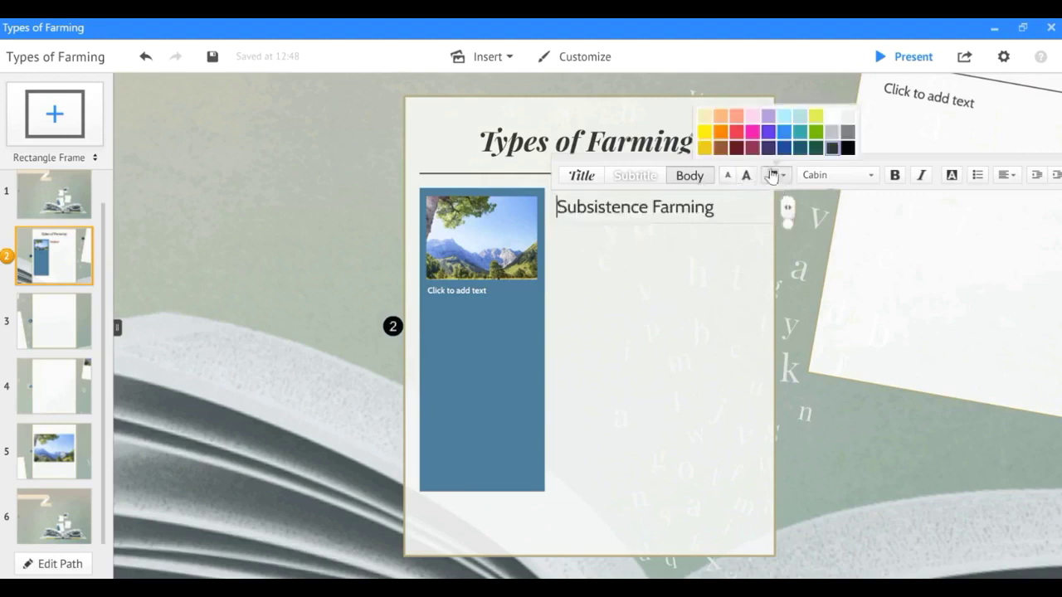
pyautogui.click(752, 135)
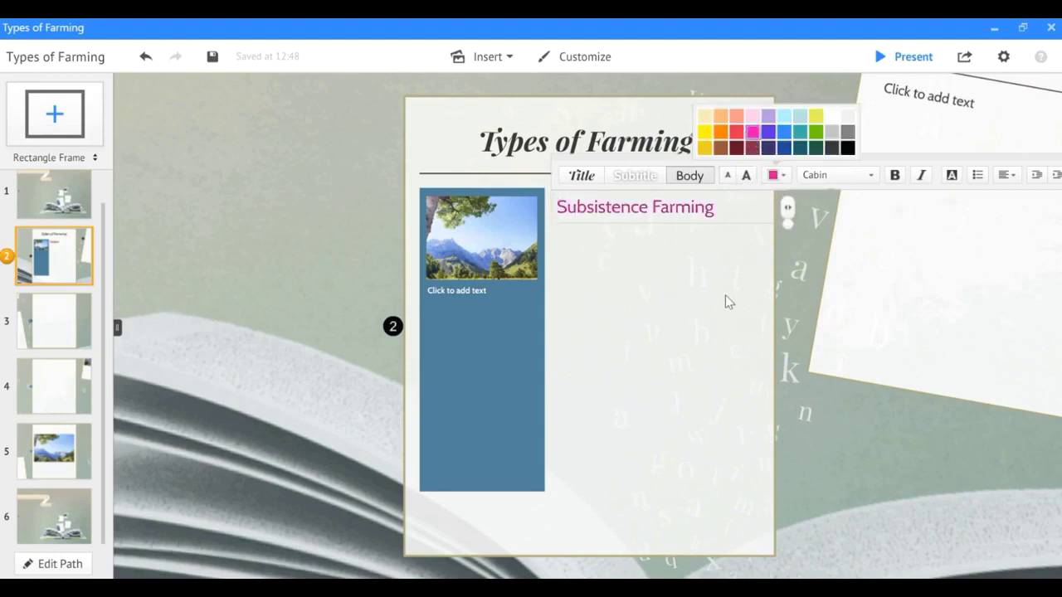
pyautogui.click(895, 175)
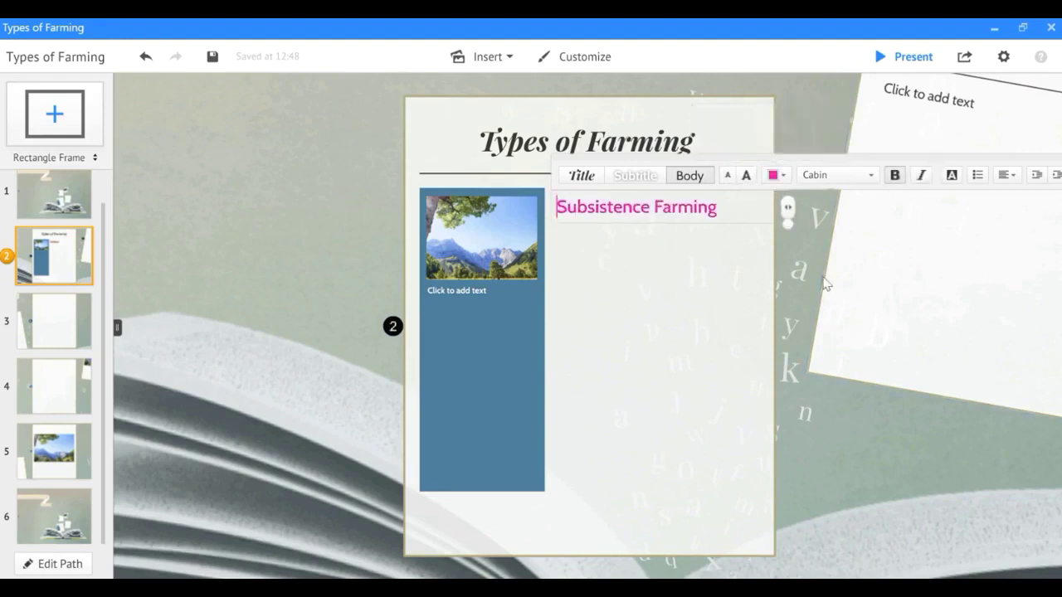
pyautogui.moveTo(815, 163); pyautogui.dragTo(546, 274)
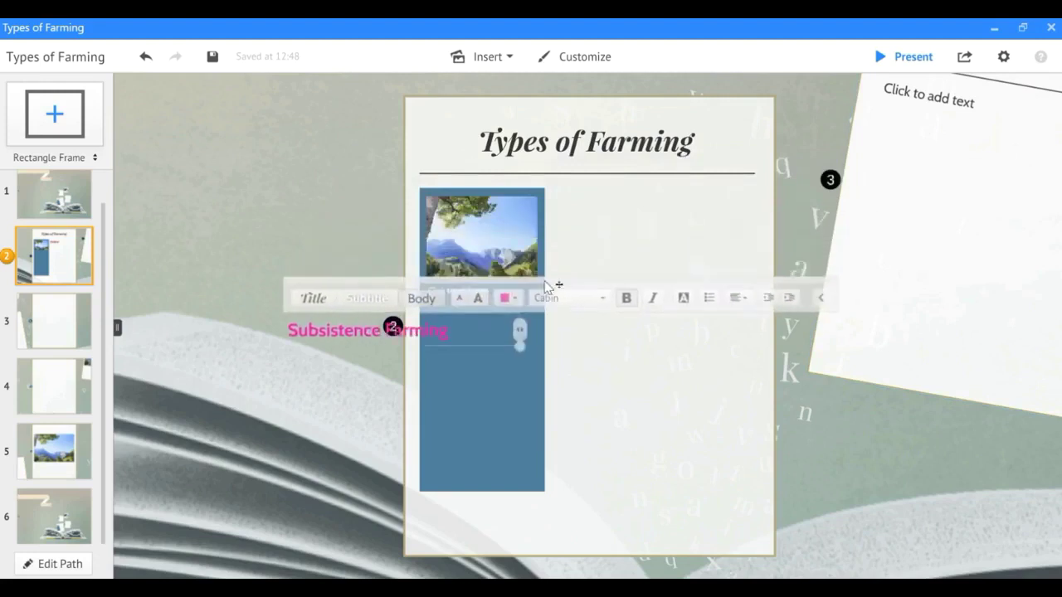
pyautogui.moveTo(583, 232); pyautogui.dragTo(789, 181)
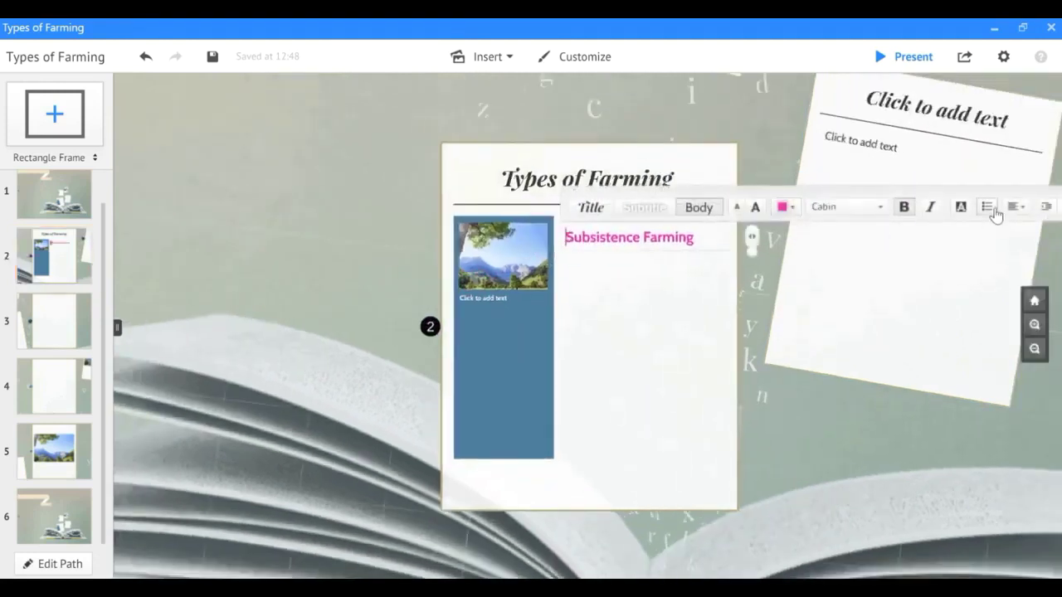
pyautogui.click(989, 210)
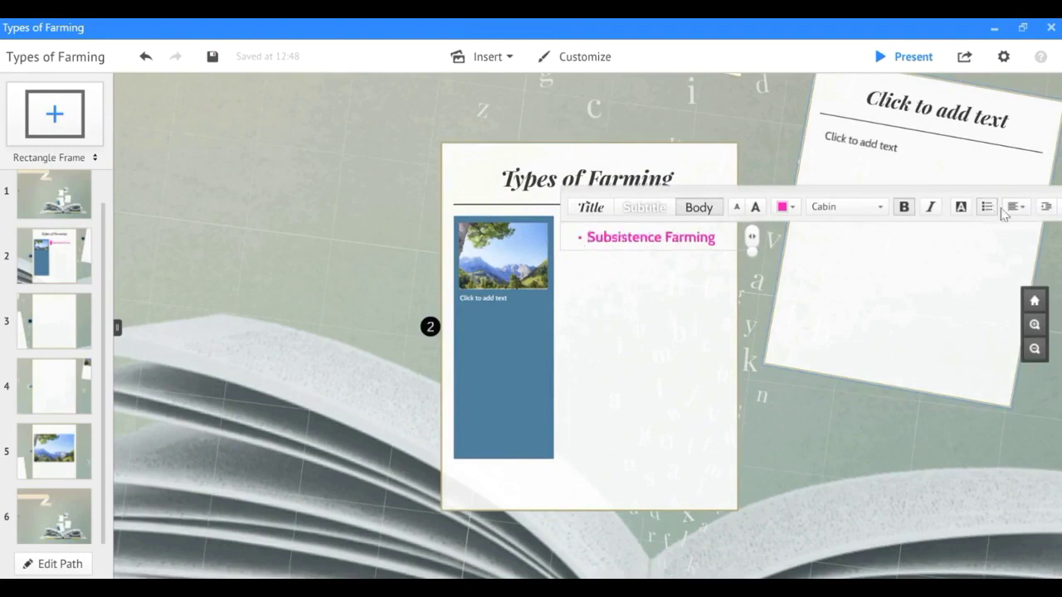
pyautogui.click(1016, 210)
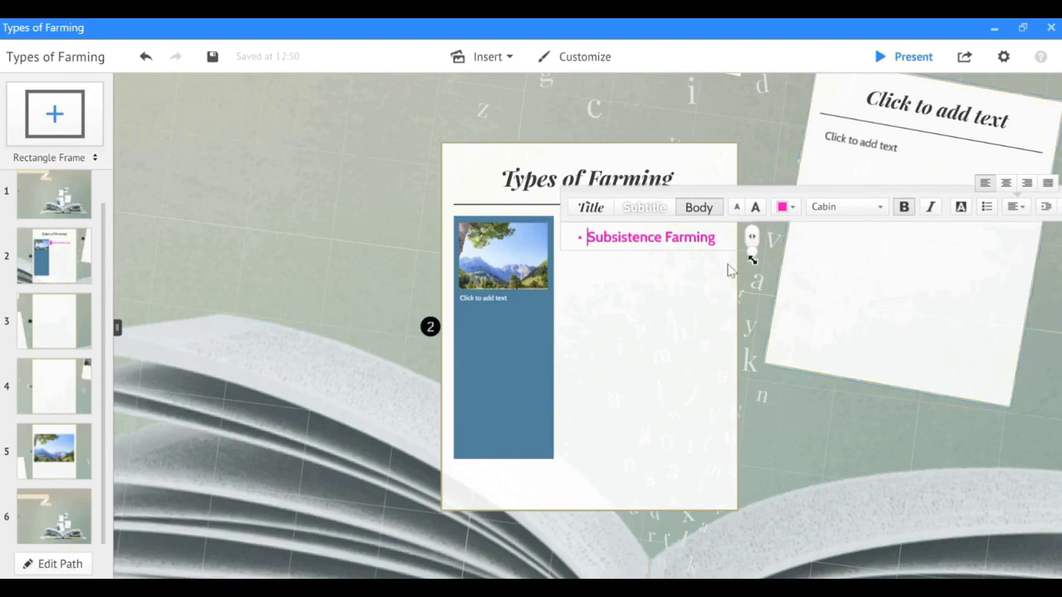
# Add a second bullet line reading 'Extensive Farming'.
pyautogui.click(718, 238)
pyautogui.press('Return')
pyautogui.write('Ex')
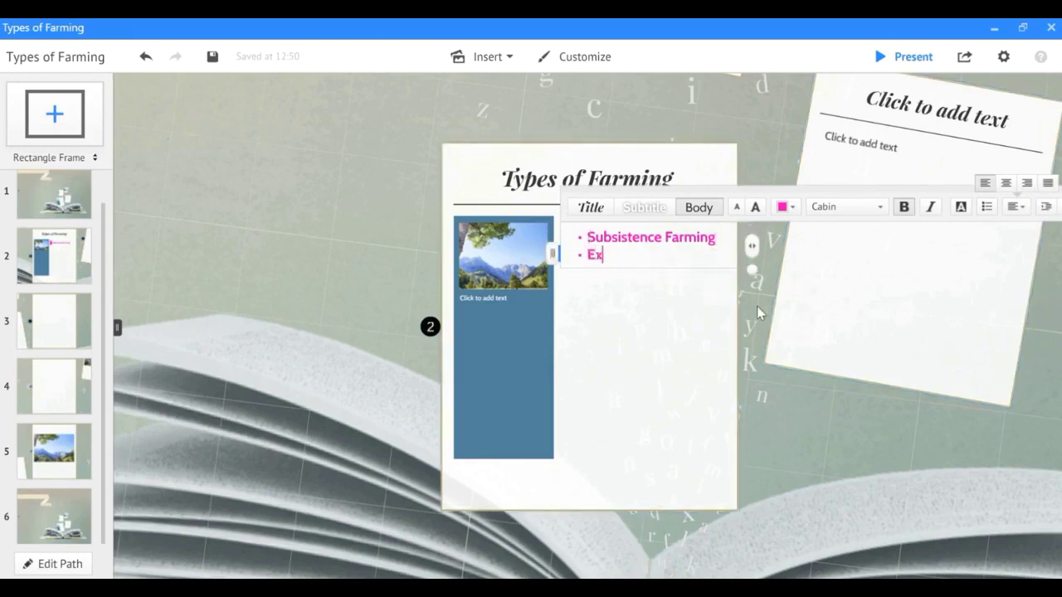
pyautogui.write('tensive Farming')
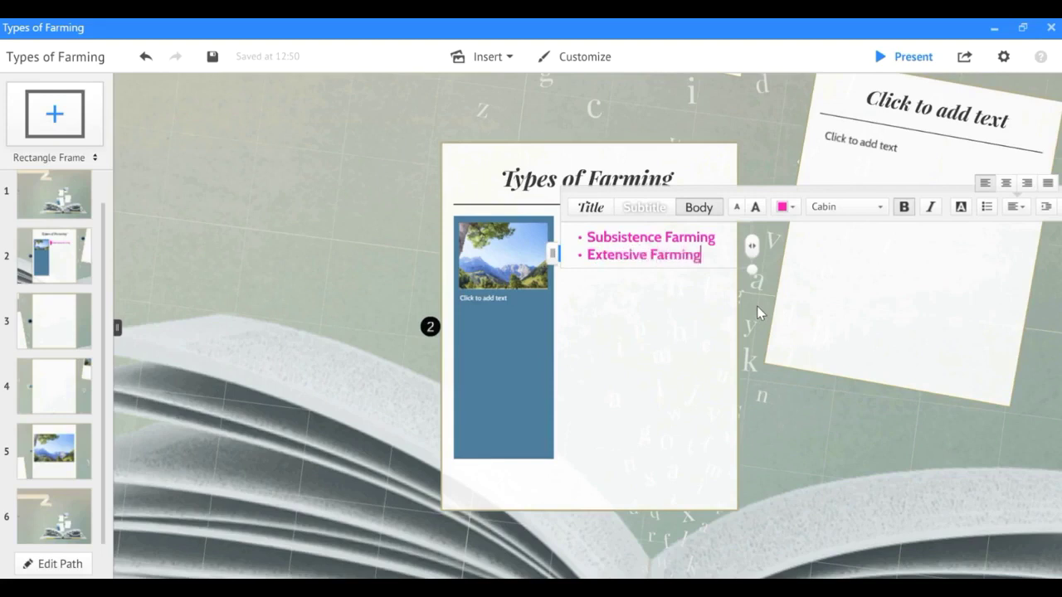
pyautogui.click(655, 341)
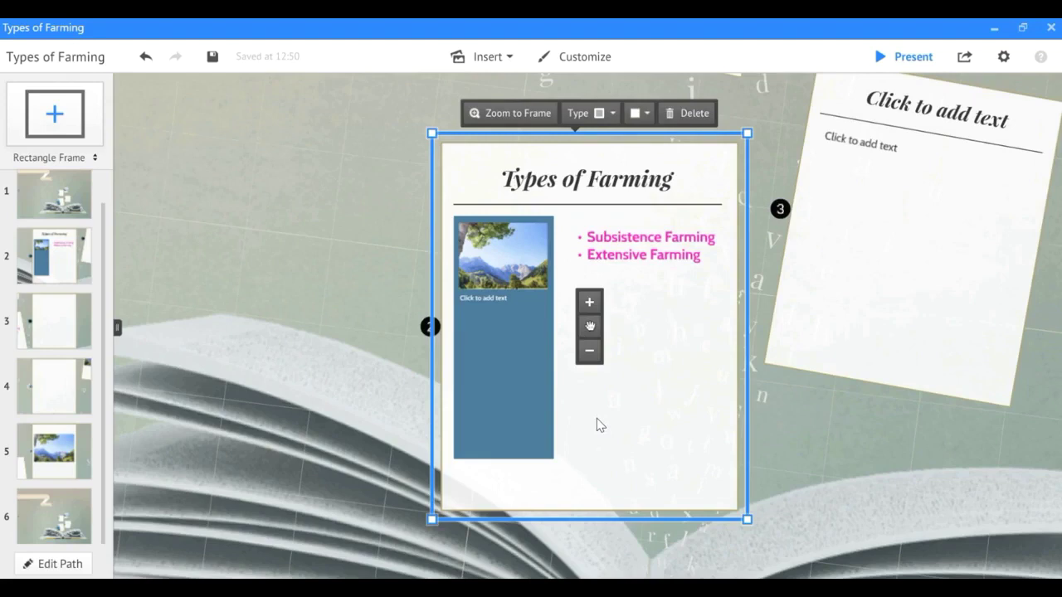
pyautogui.click(64, 338)
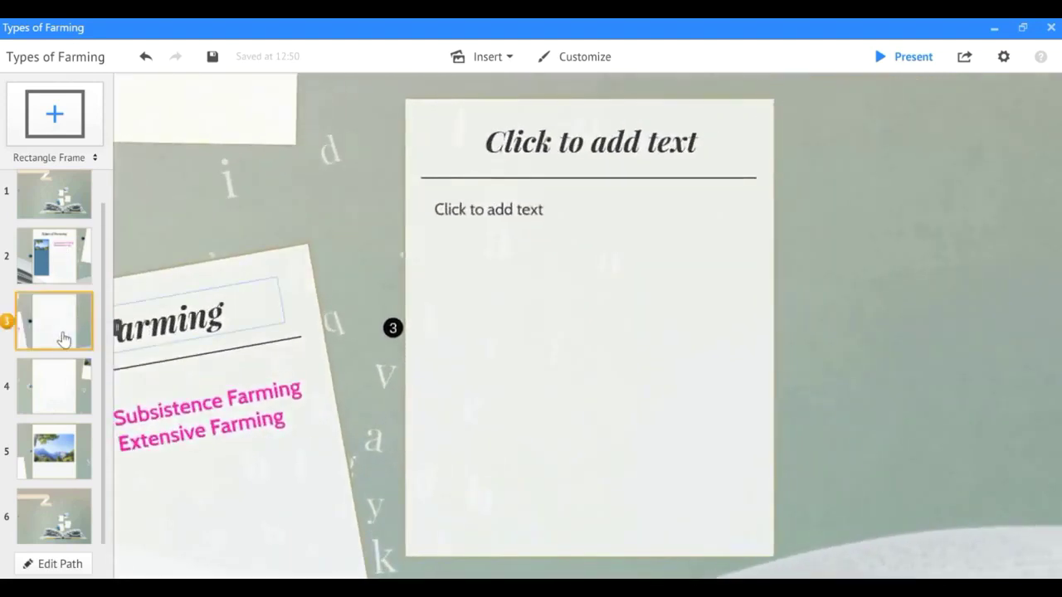
# Type 'Subsistence Farming' as the third card's title.
pyautogui.click(592, 147)
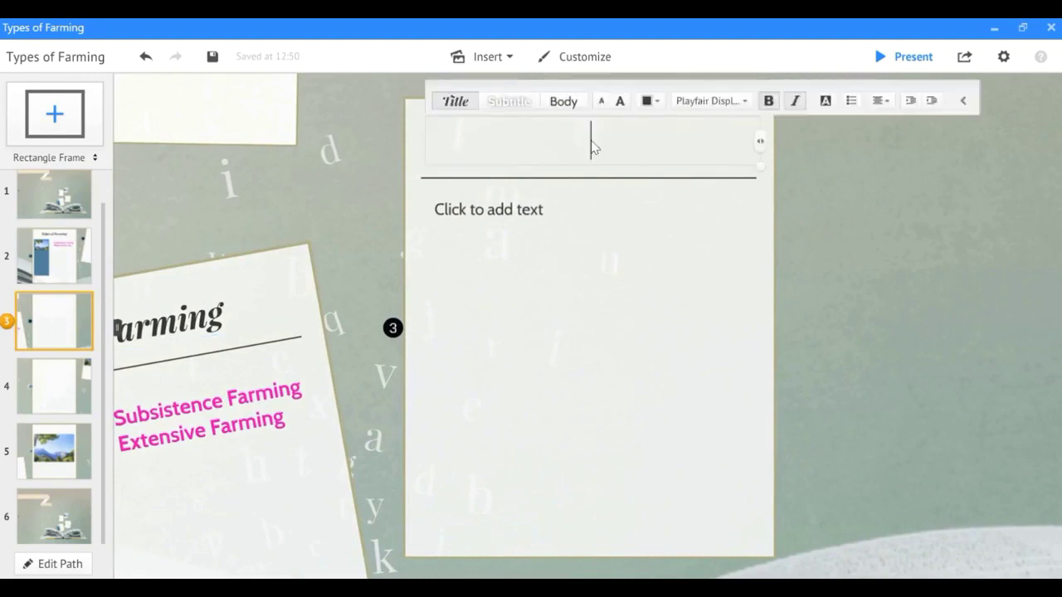
pyautogui.write('Sun')
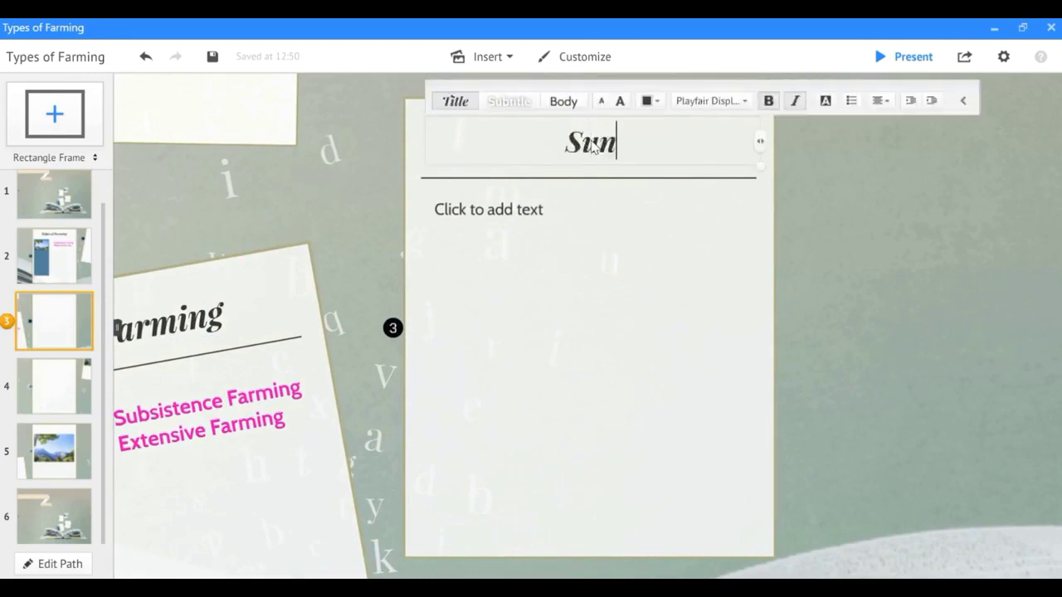
pyautogui.press('BackSpace')
pyautogui.write('bsistence ')
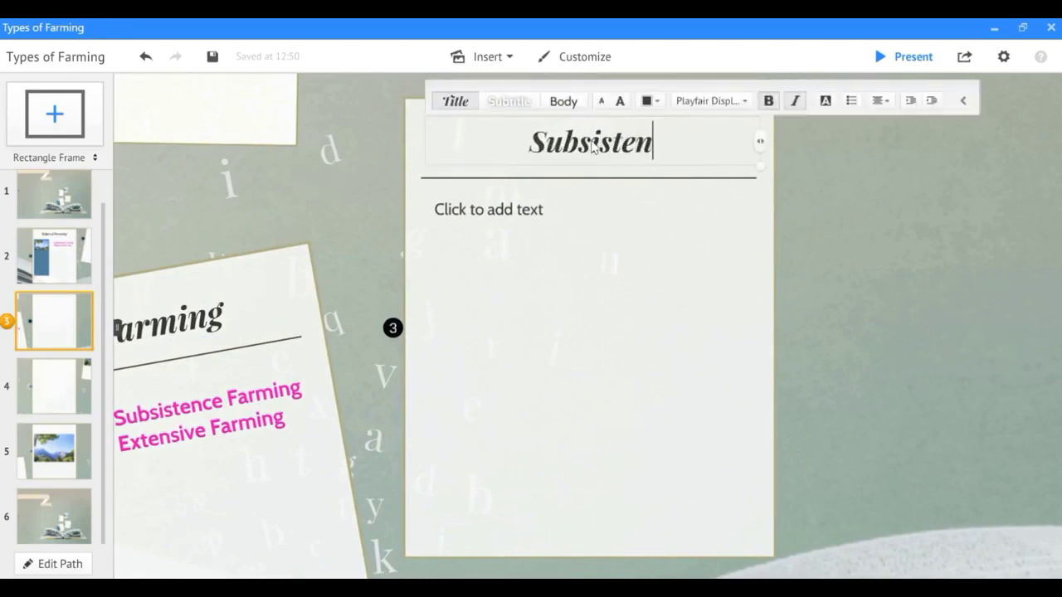
pyautogui.write('G')
pyautogui.press('BackSpace')
pyautogui.write('Far')
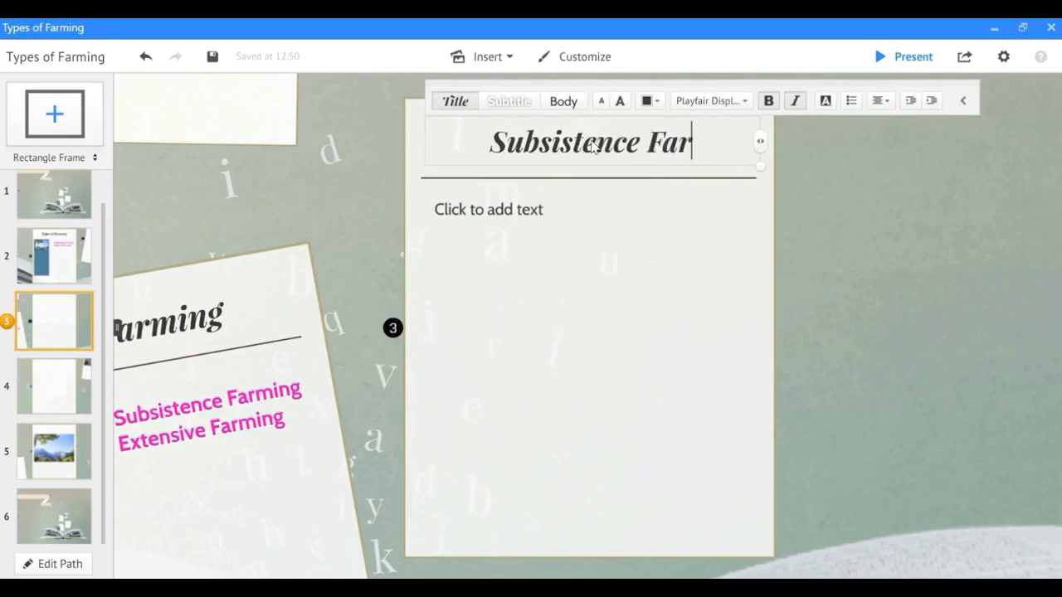
pyautogui.write('ming')
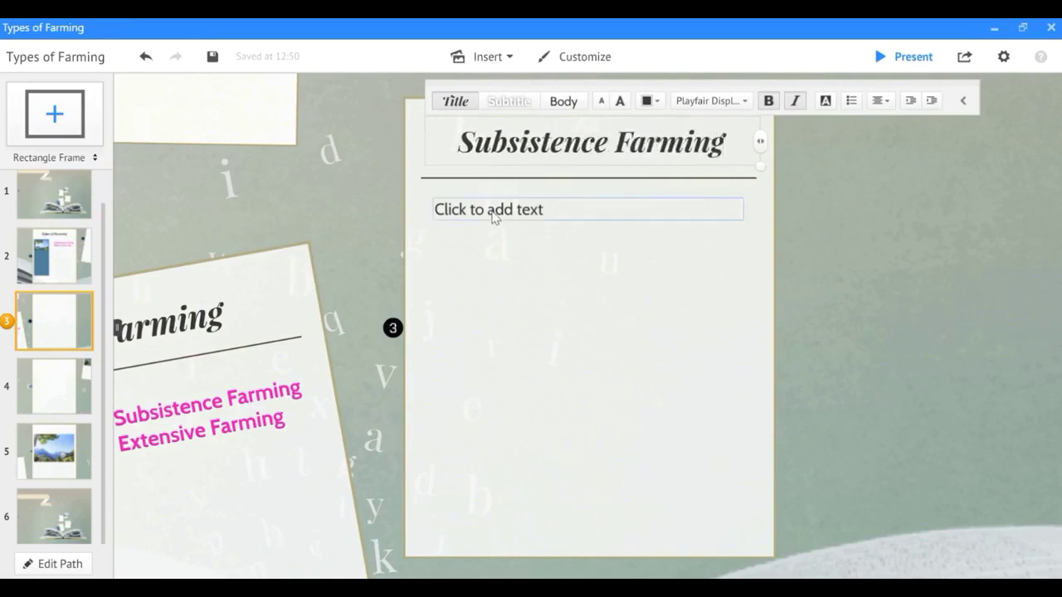
pyautogui.click(501, 236)
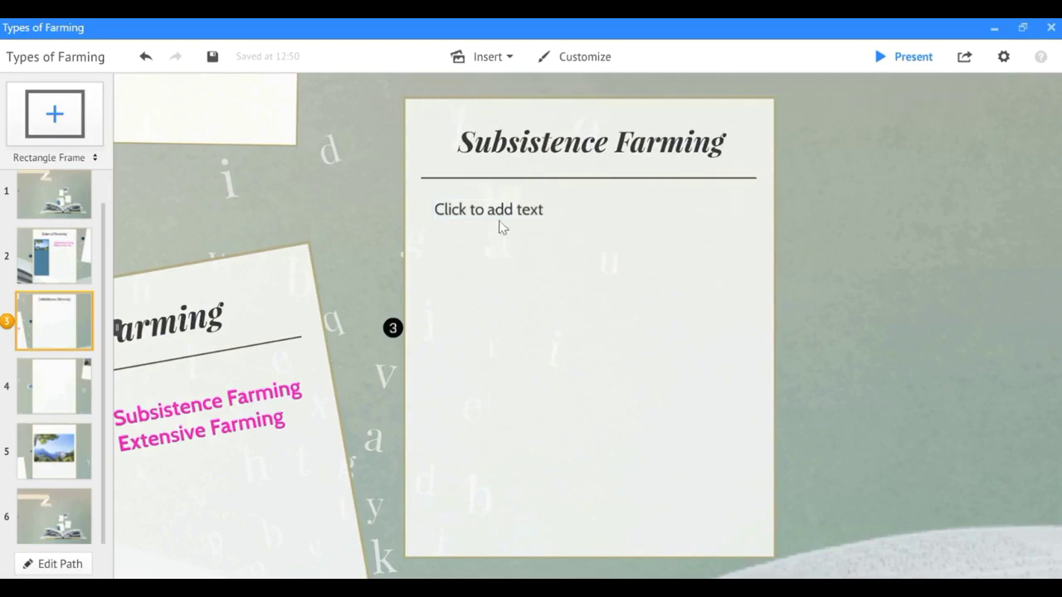
pyautogui.click(515, 204)
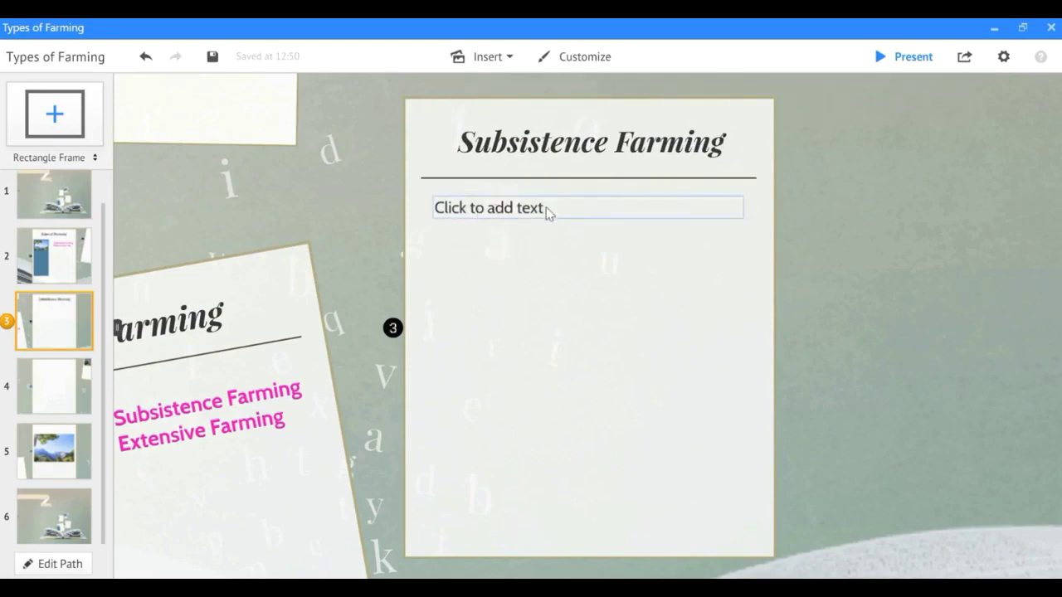
pyautogui.click(509, 68)
# Insert the a1 table image from Desktop > Types of Agri into the frame.
pyautogui.click(514, 84)
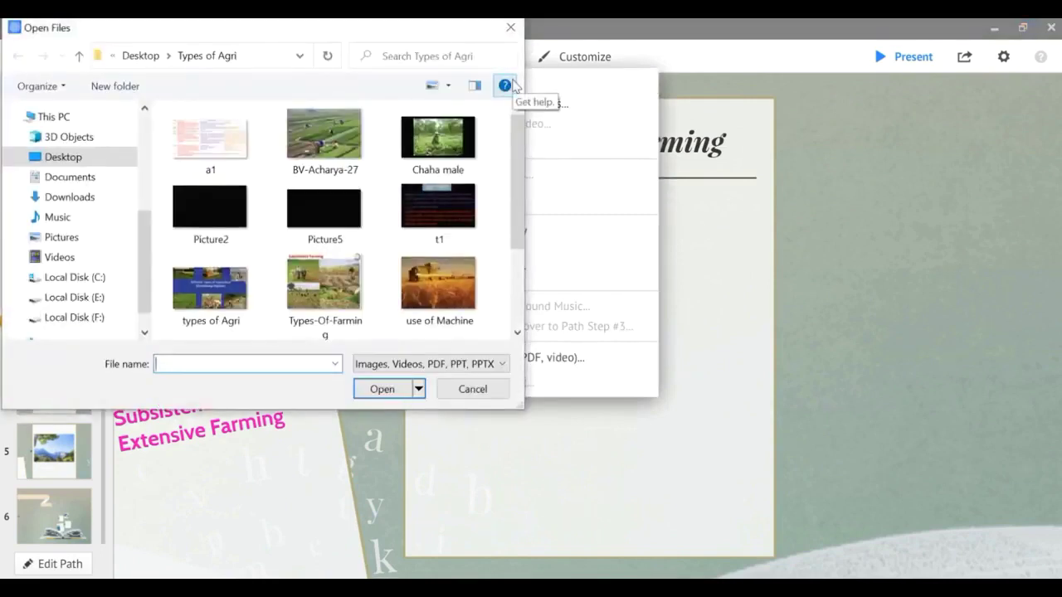
pyautogui.click(79, 56)
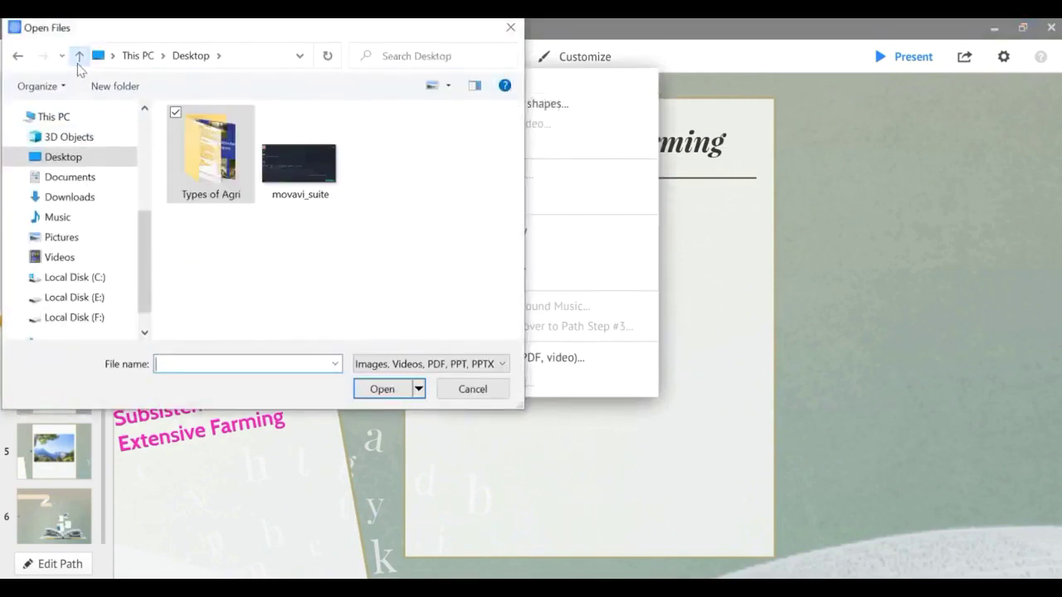
pyautogui.click(205, 158)
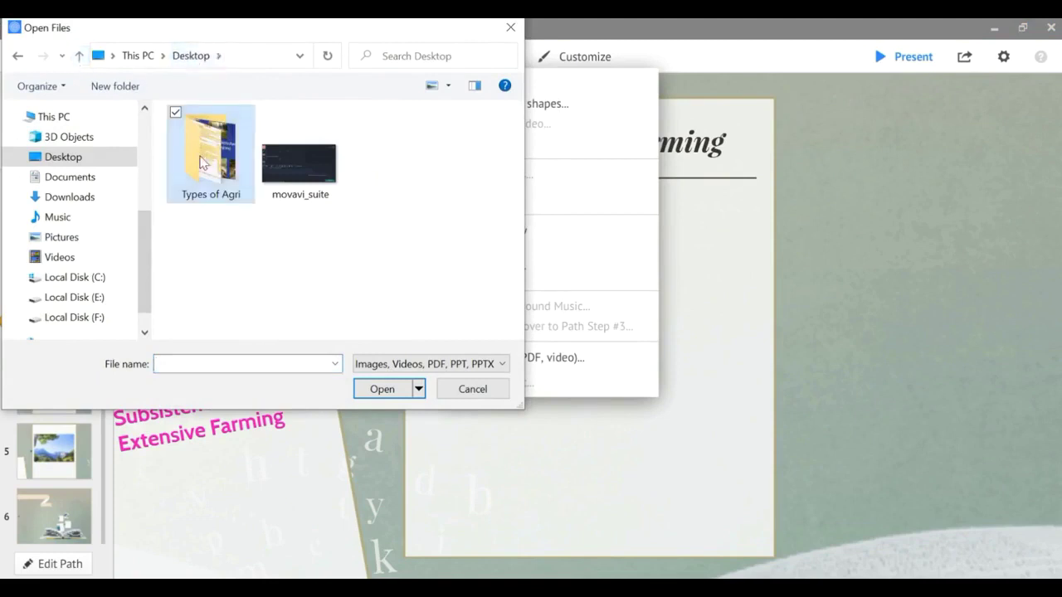
pyautogui.doubleClick(184, 177)
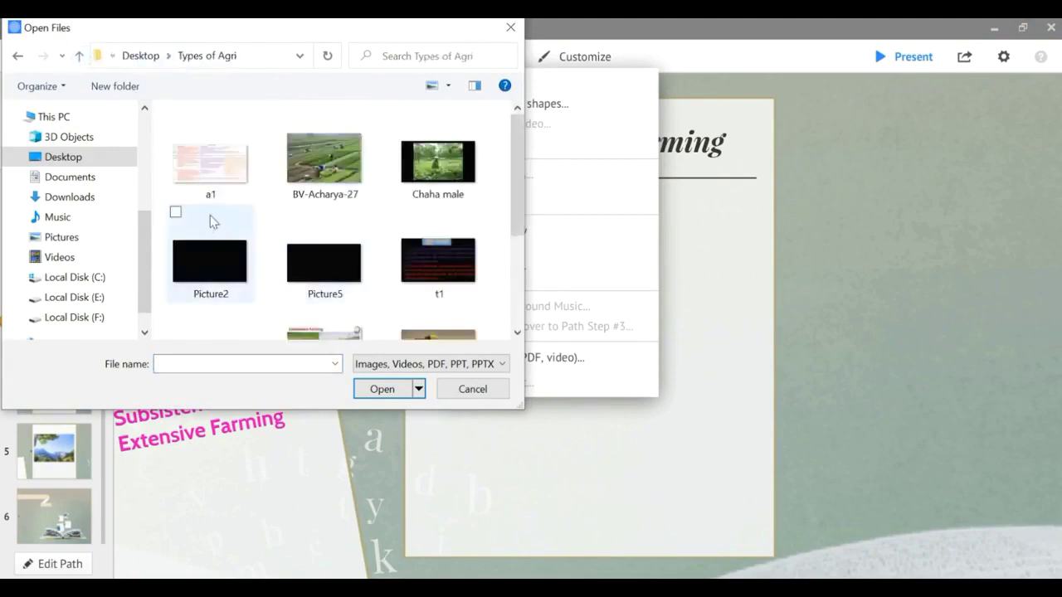
pyautogui.click(213, 178)
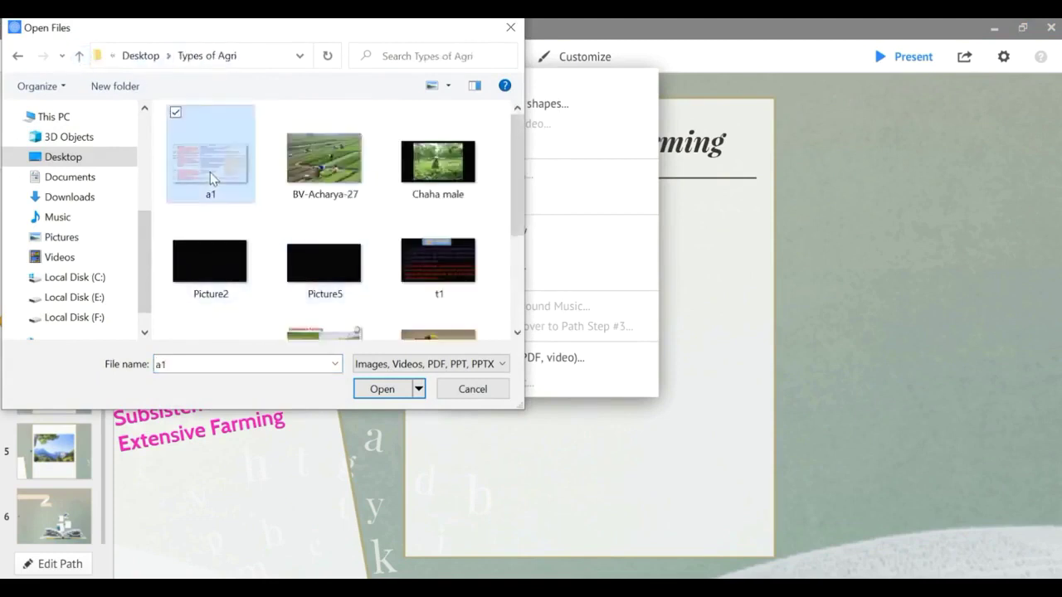
pyautogui.click(384, 387)
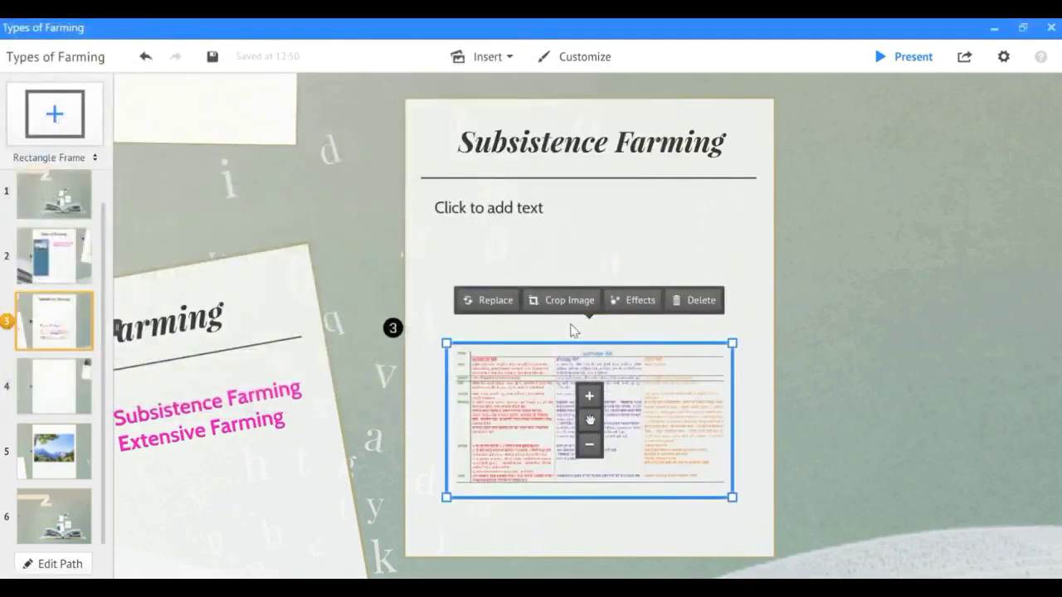
# Move the table image higher and resize it to fit the frame.
pyautogui.moveTo(590, 420); pyautogui.dragTo(585, 320)
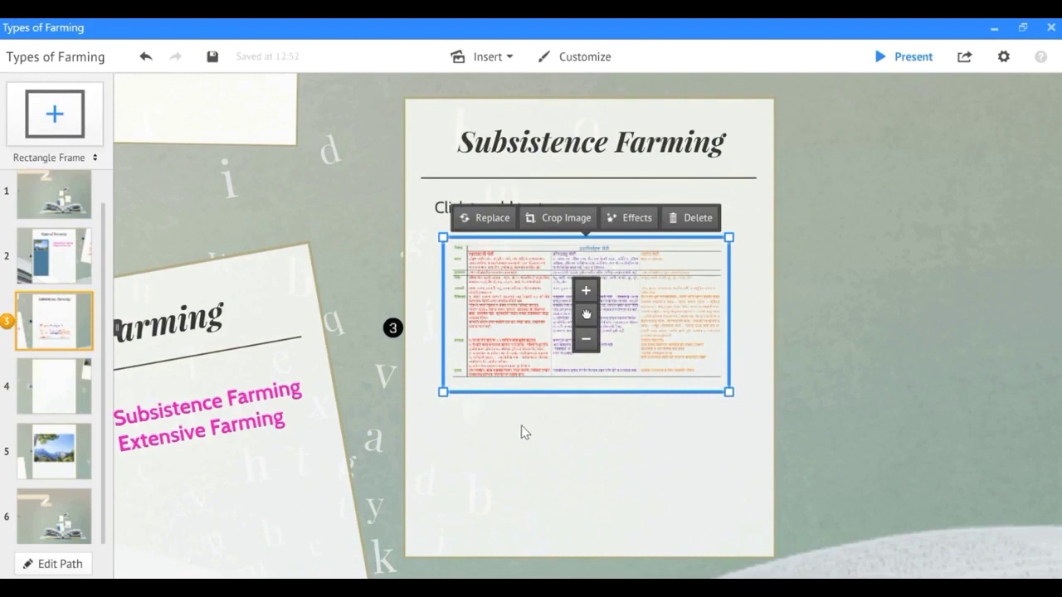
pyautogui.click(586, 295)
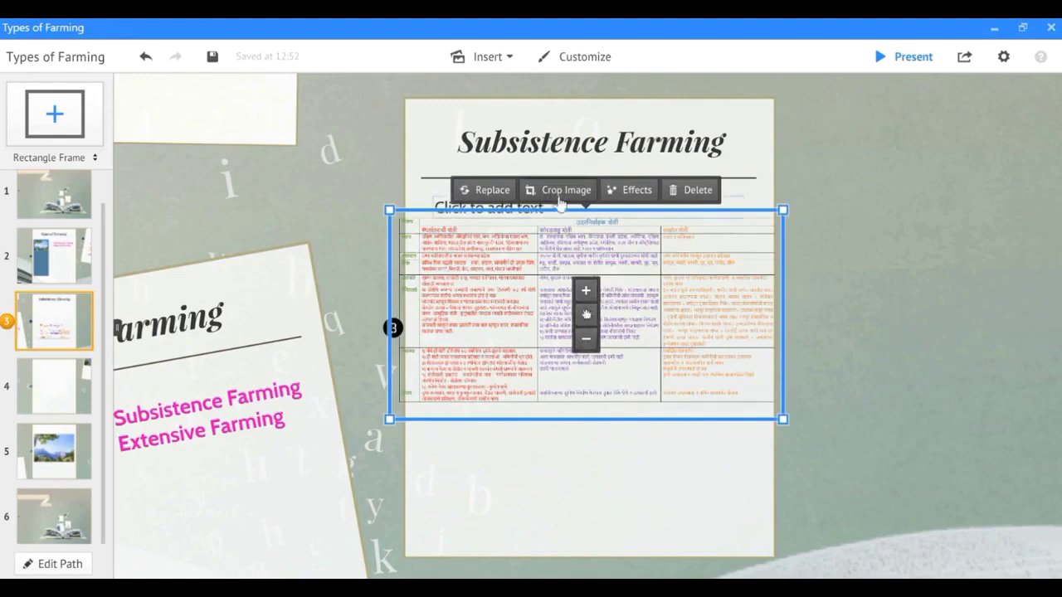
pyautogui.click(582, 464)
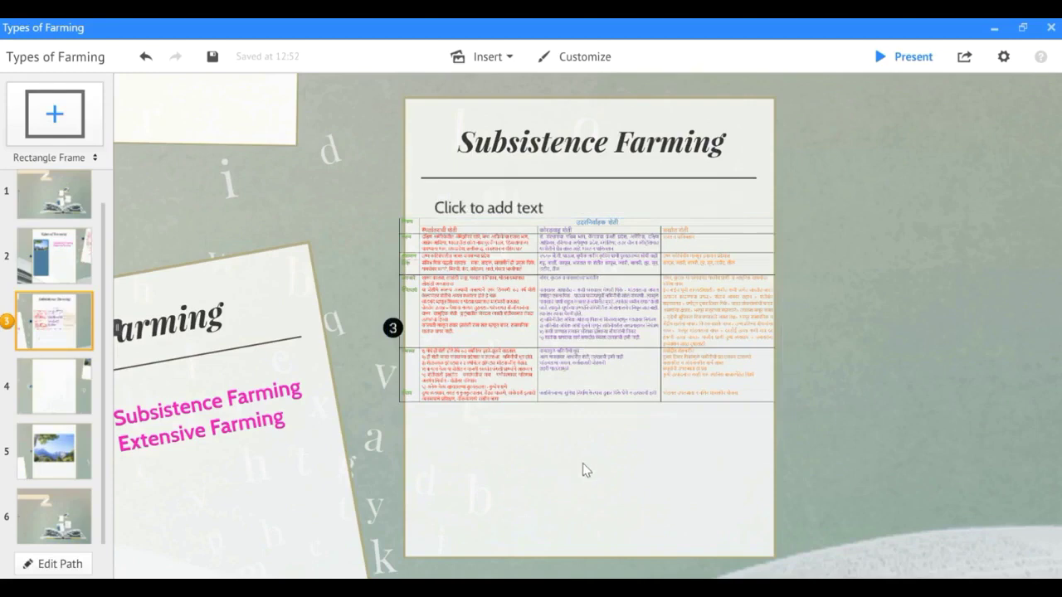
pyautogui.click(701, 365)
pyautogui.moveTo(783, 419); pyautogui.dragTo(749, 426)
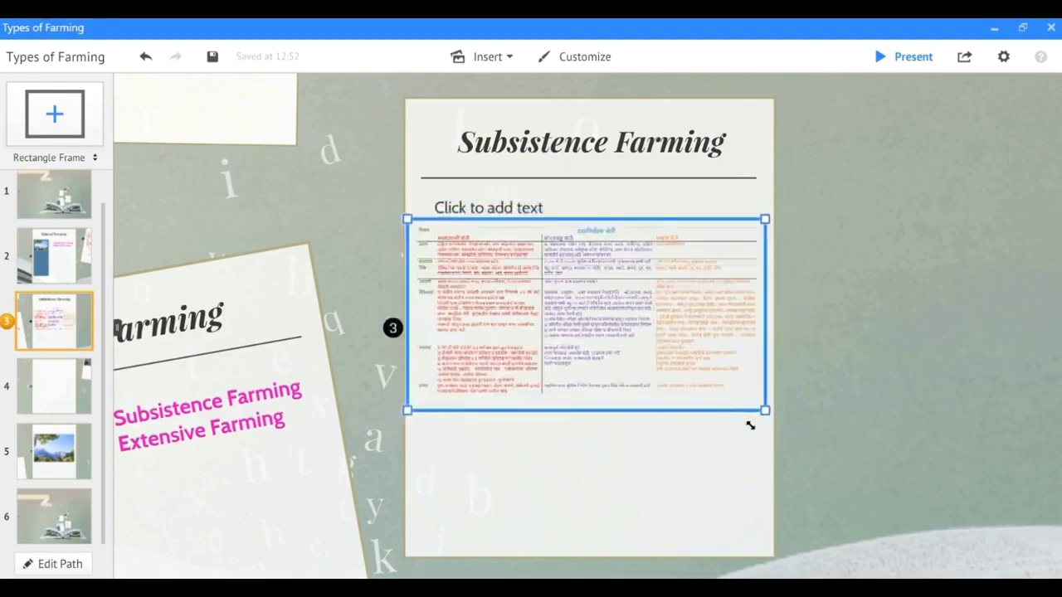
# Delete the empty body-text placeholder and nudge the table up just under the title.
pyautogui.click(739, 216)
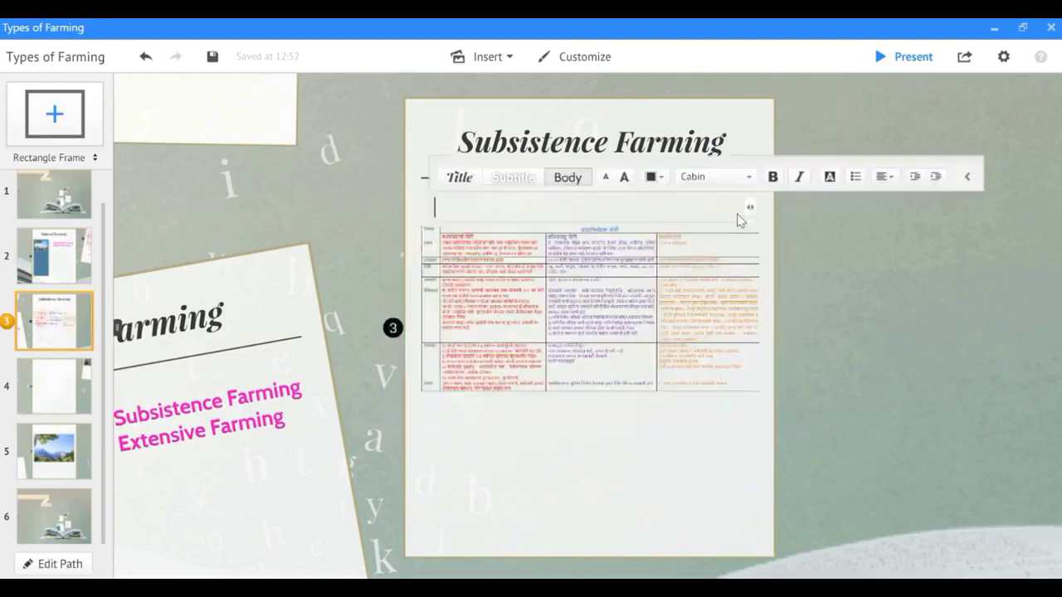
pyautogui.click(547, 455)
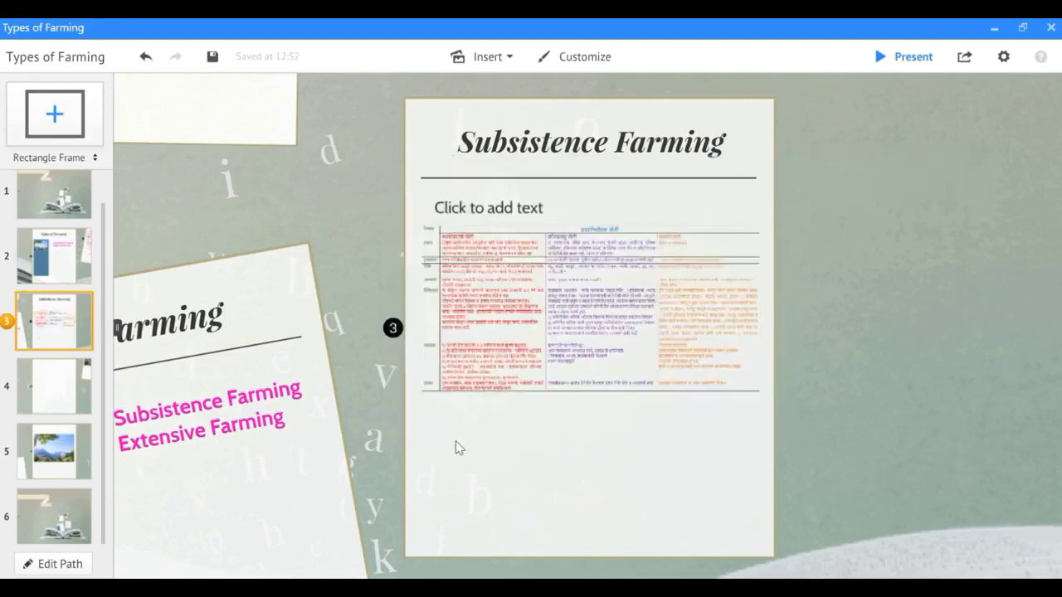
pyautogui.rightClick(590, 205)
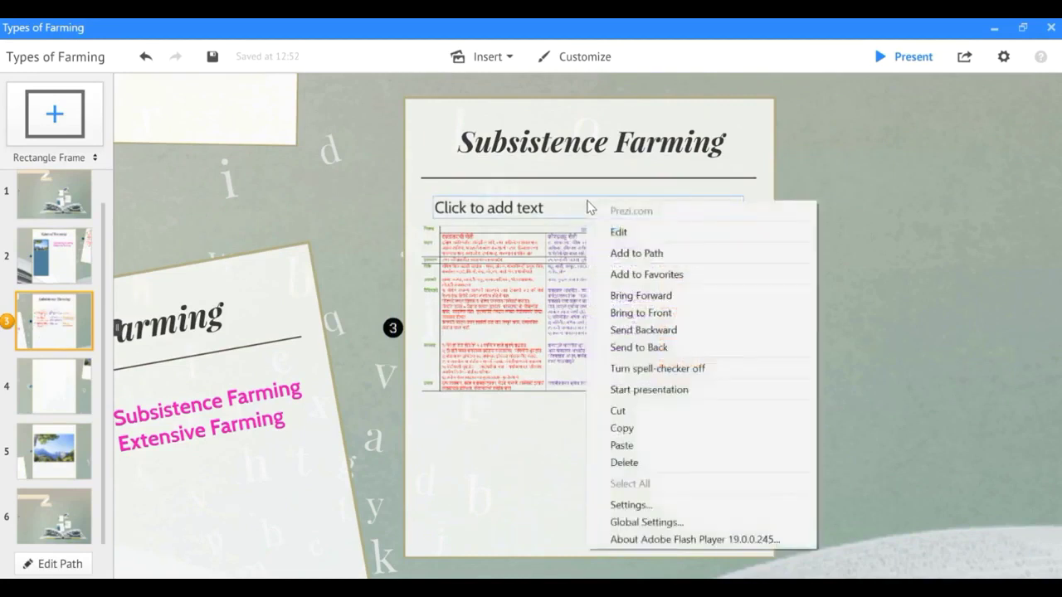
pyautogui.click(655, 463)
pyautogui.click(556, 431)
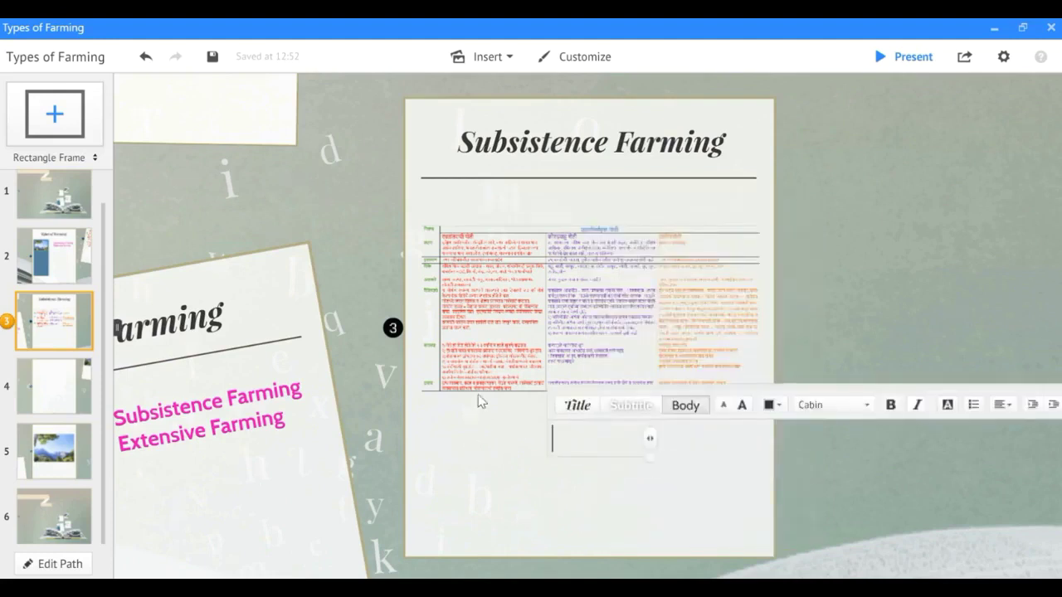
pyautogui.click(489, 384)
pyautogui.click(564, 278)
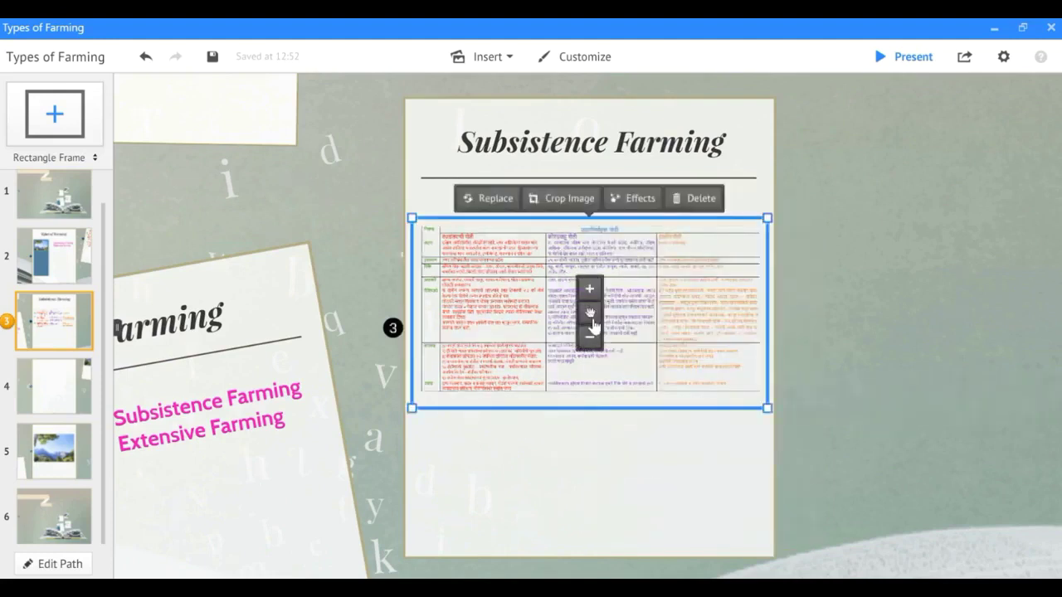
pyautogui.moveTo(589, 309); pyautogui.dragTo(590, 287)
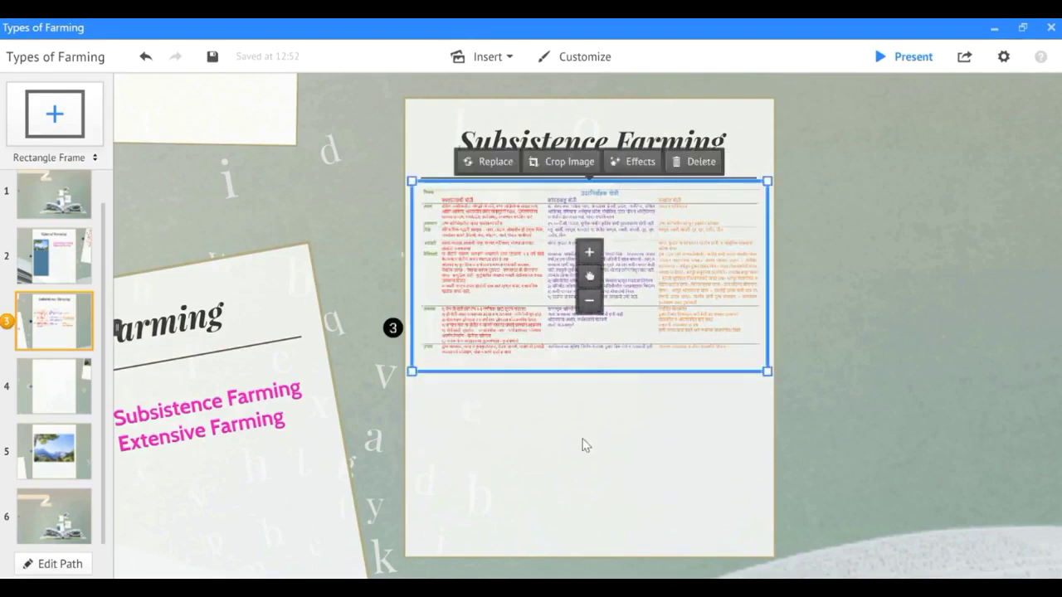
pyautogui.click(582, 443)
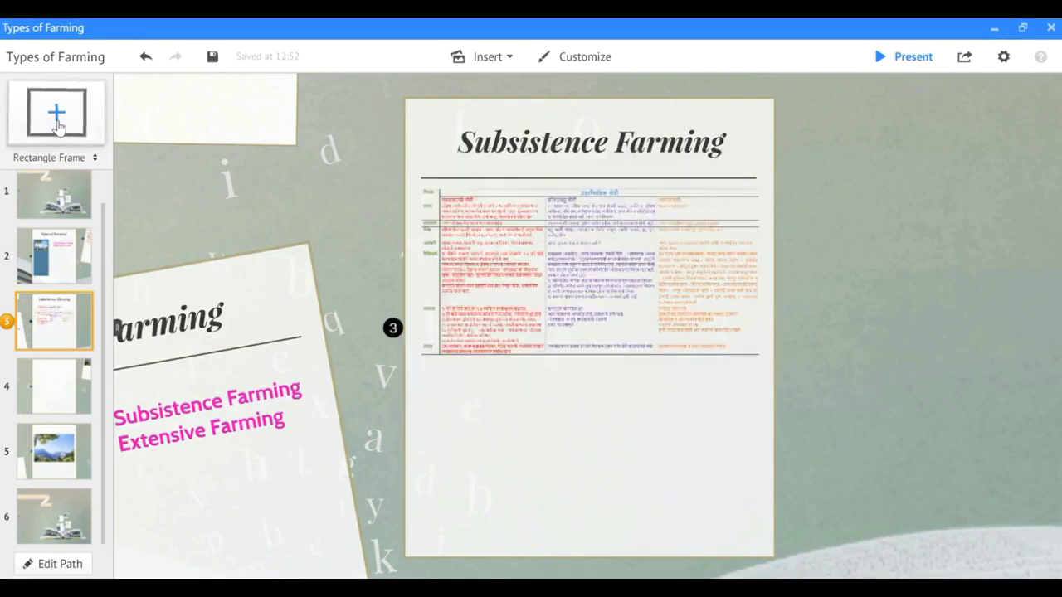
# Add a rectangle frame below the table and insert the Types-Of-Farming image into it.
pyautogui.click(57, 126)
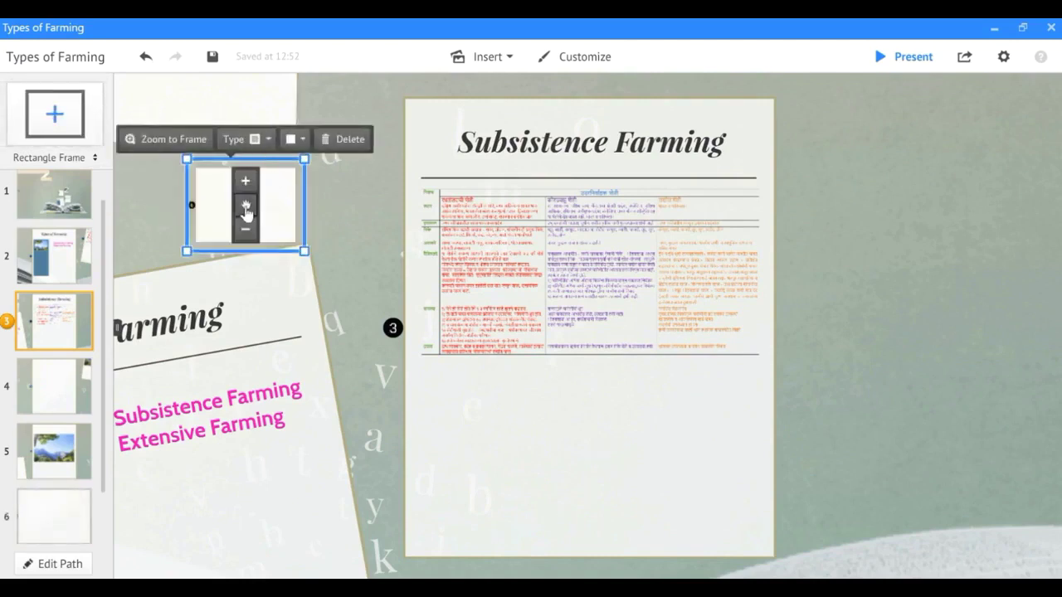
pyautogui.moveTo(245, 204); pyautogui.dragTo(475, 461)
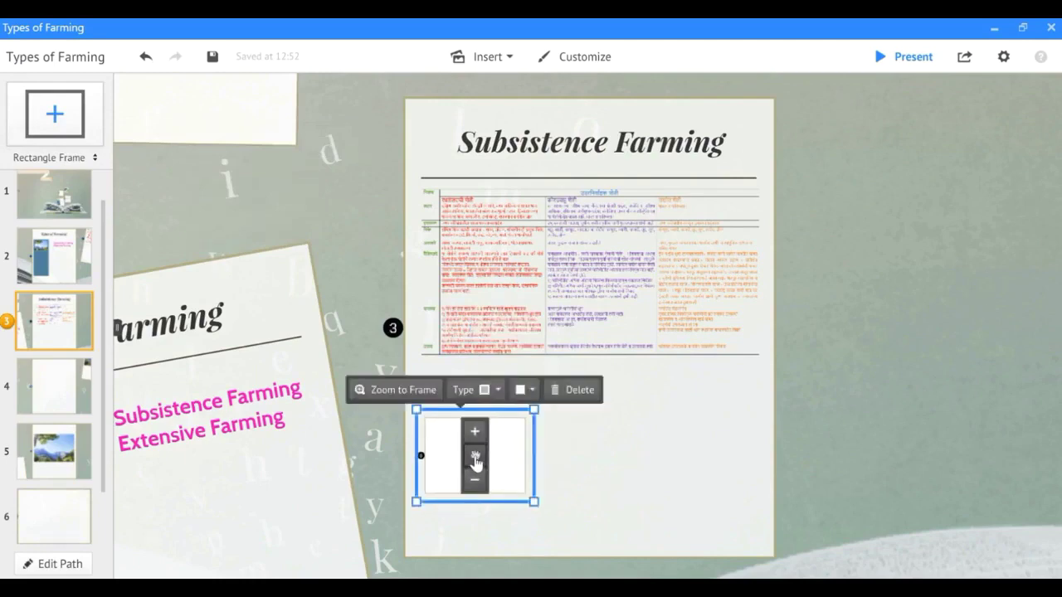
pyautogui.click(398, 390)
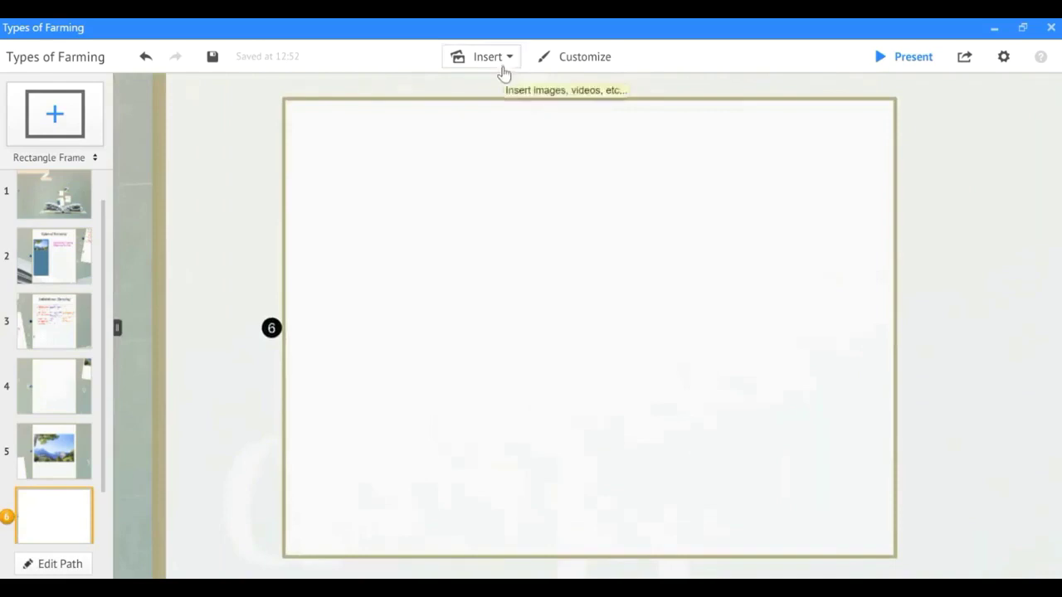
pyautogui.click(503, 63)
pyautogui.click(502, 83)
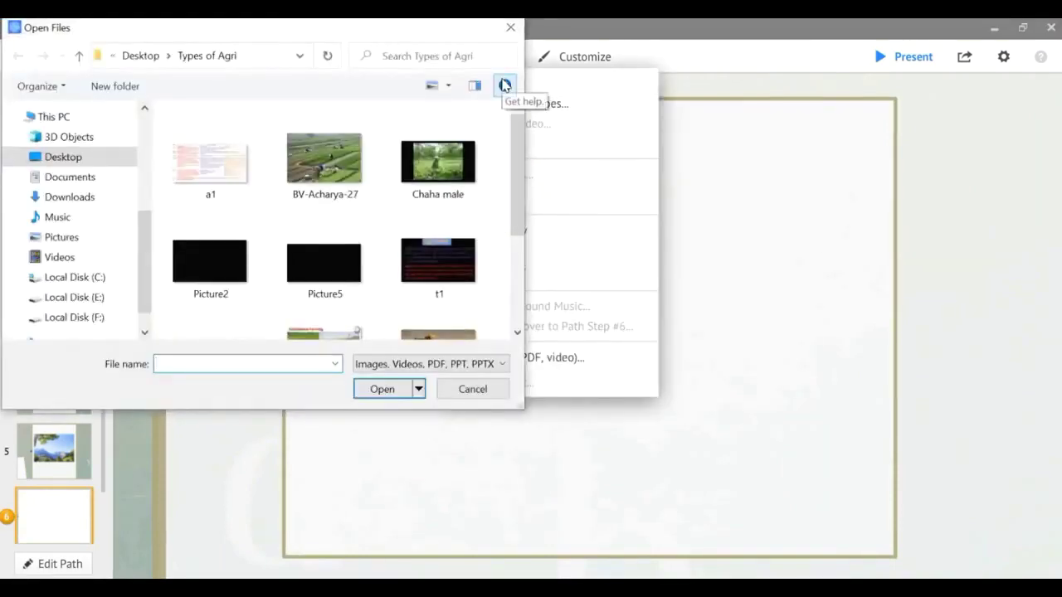
pyautogui.scroll(-3, 388, 233)
pyautogui.click(328, 155)
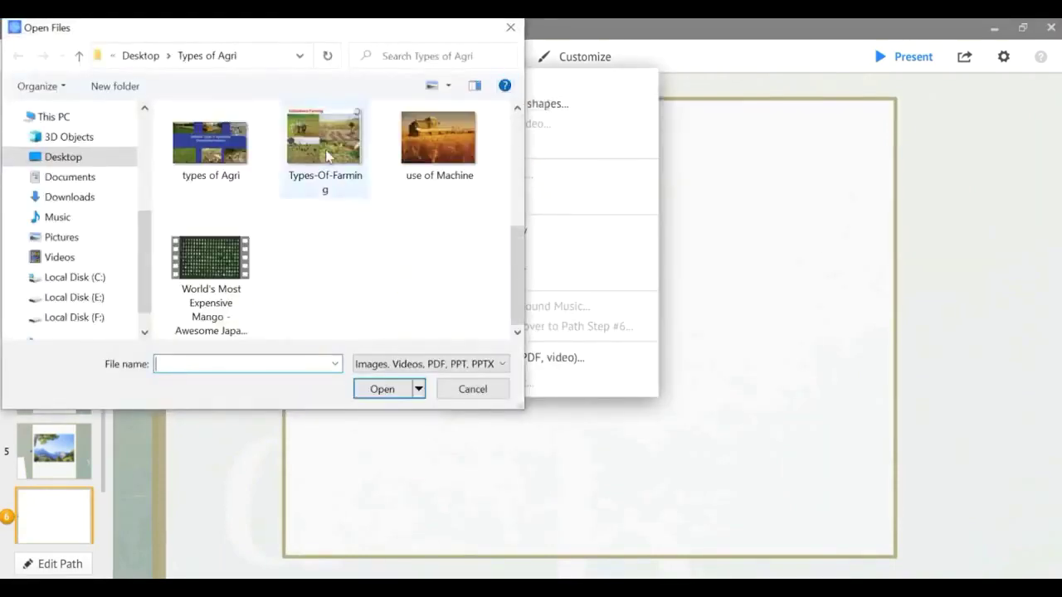
pyautogui.click(375, 389)
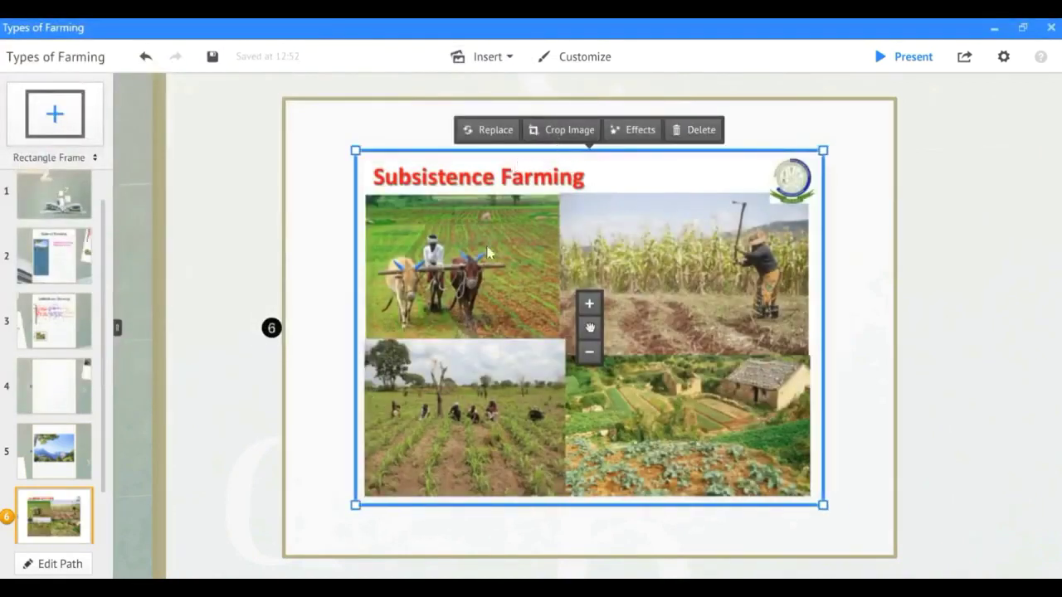
# Enlarge the Types-Of-Farming image and zoom out to show the Subsistence Farming frame.
pyautogui.click(588, 305)
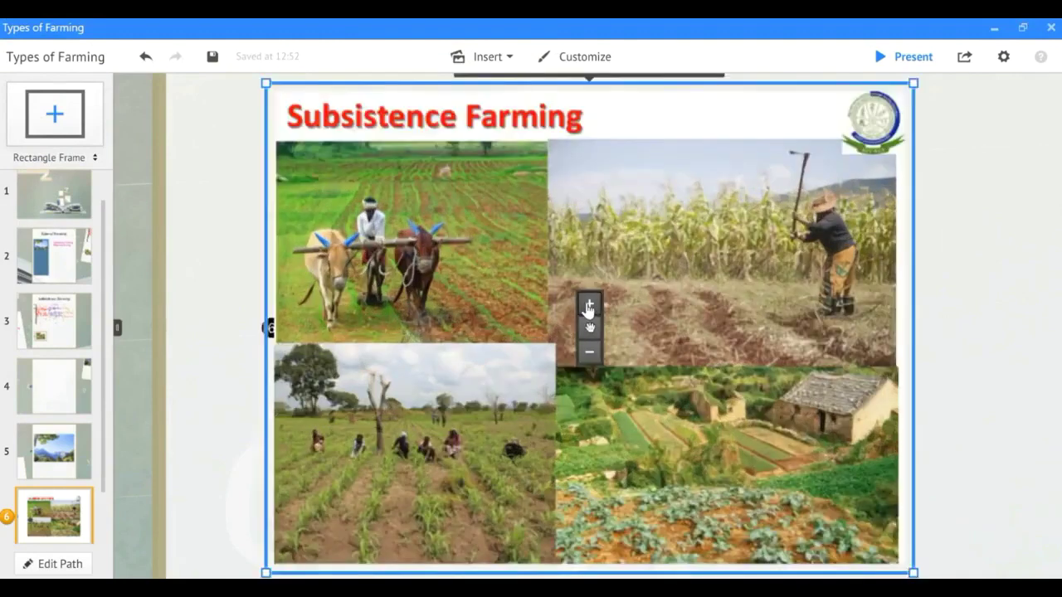
pyautogui.scroll(-3, 588, 307)
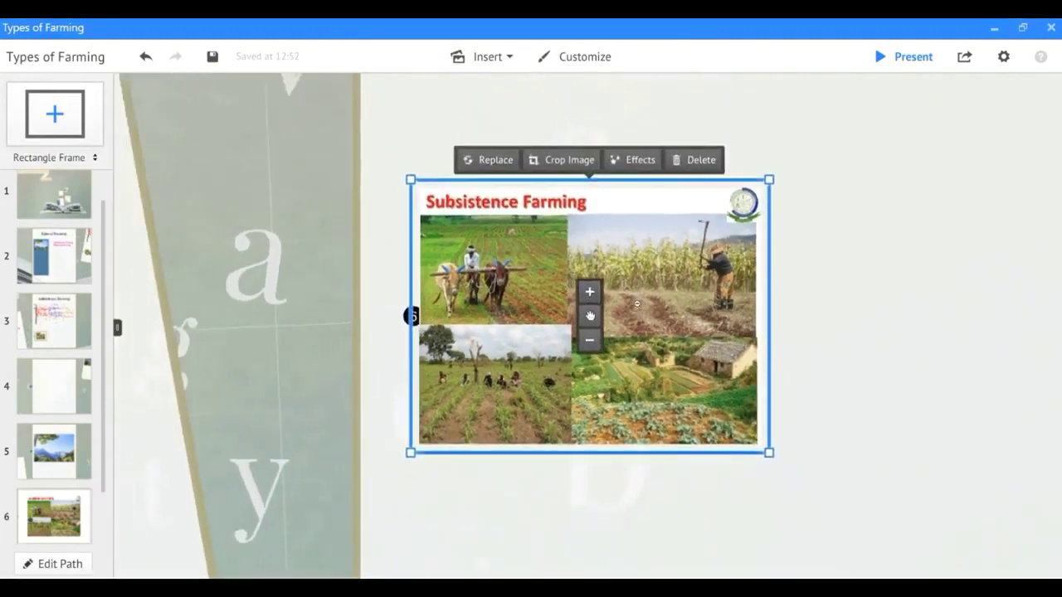
pyautogui.scroll(-2, 636, 303)
pyautogui.scroll(3, 638, 306)
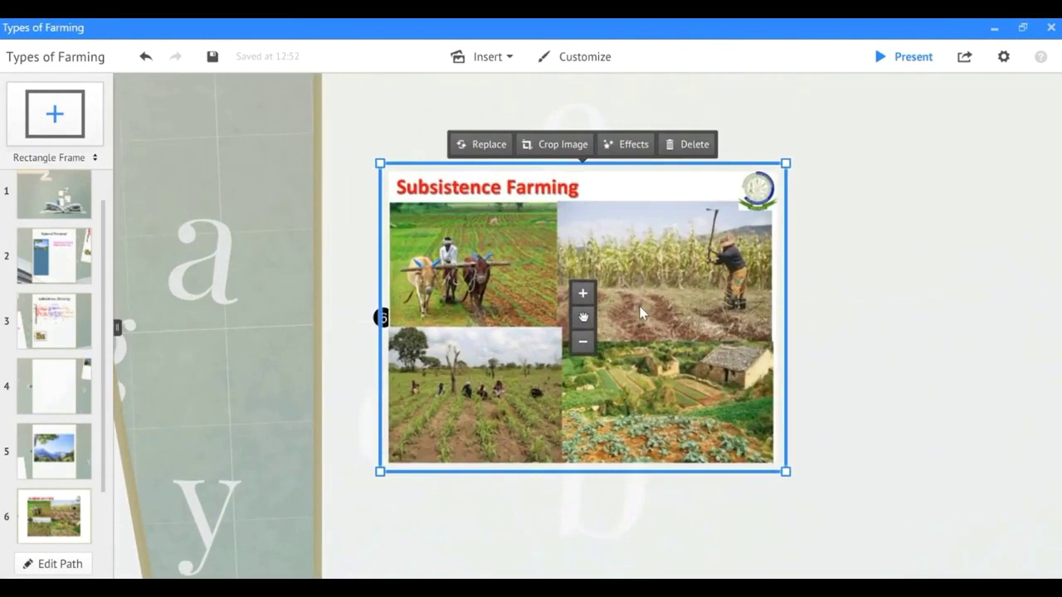
pyautogui.scroll(2, 639, 312)
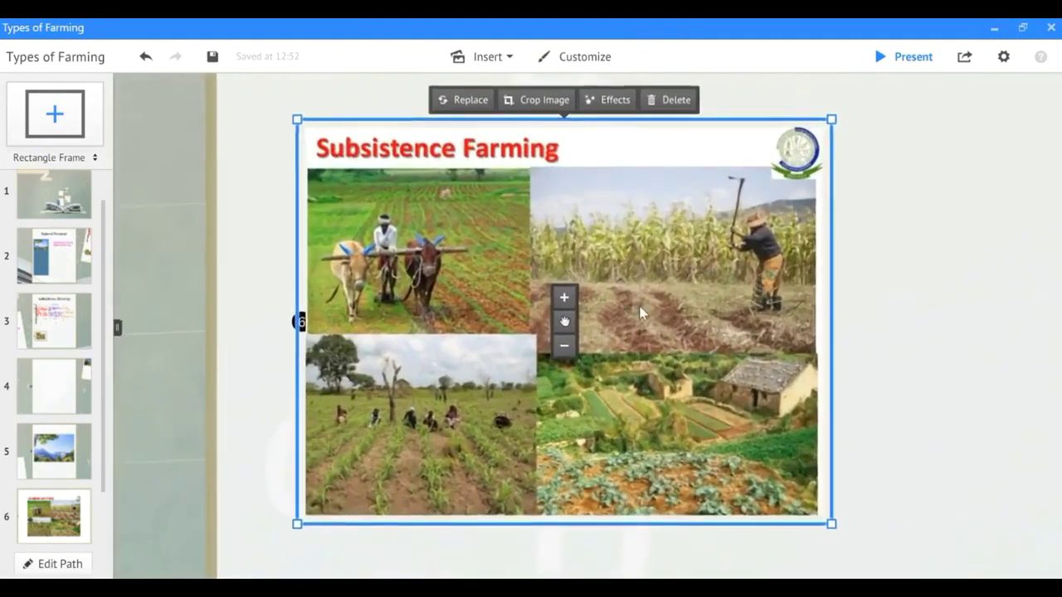
pyautogui.click(941, 368)
pyautogui.scroll(-4, 830, 334)
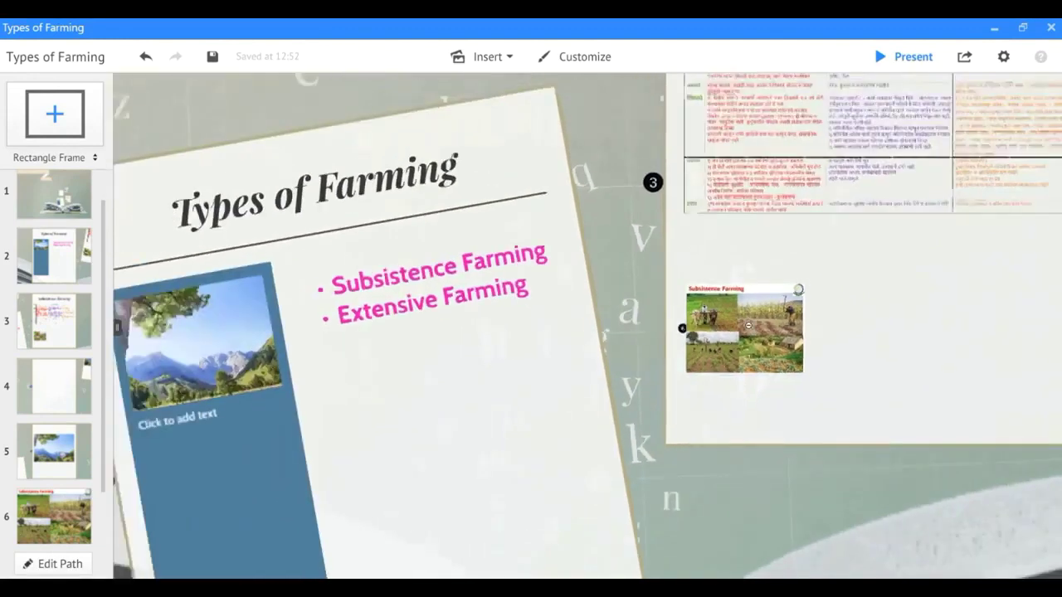
pyautogui.scroll(-2, 751, 328)
pyautogui.scroll(-2, 751, 330)
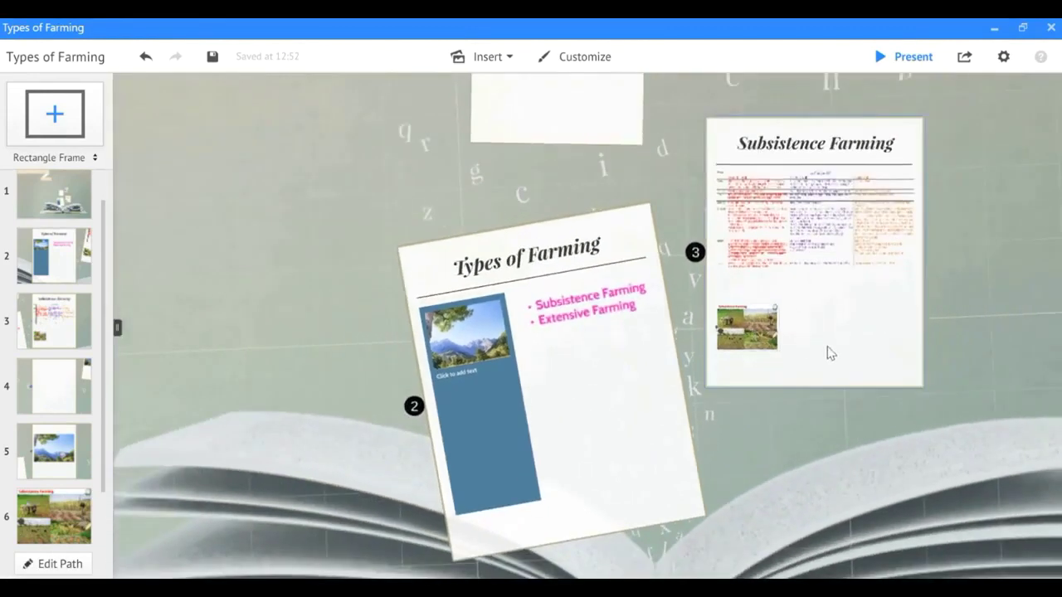
pyautogui.click(827, 353)
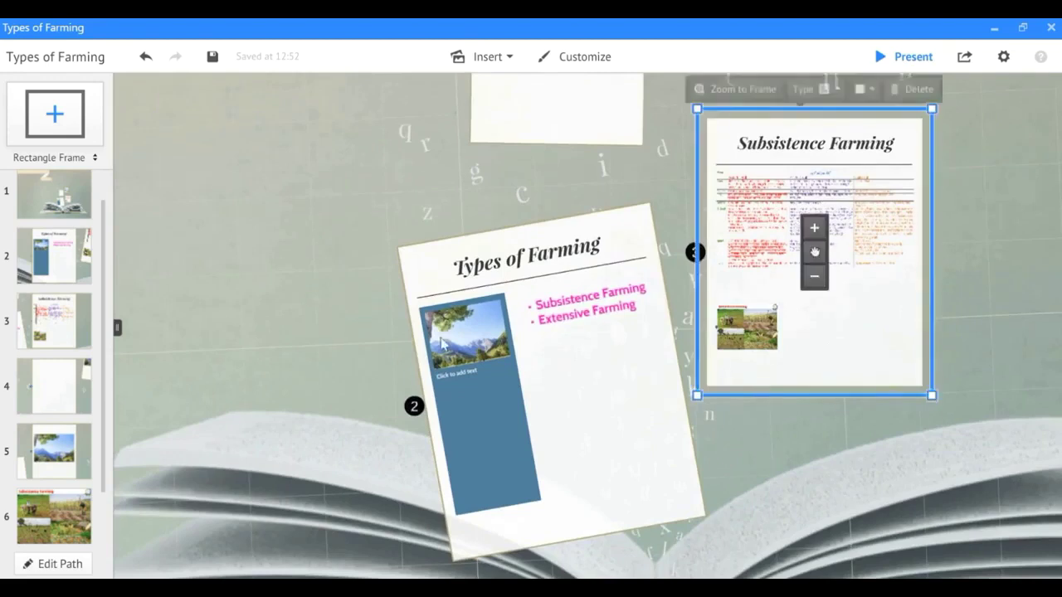
# Add a new blank rectangle frame to the right of the Subsistence Farming photo.
pyautogui.click(47, 114)
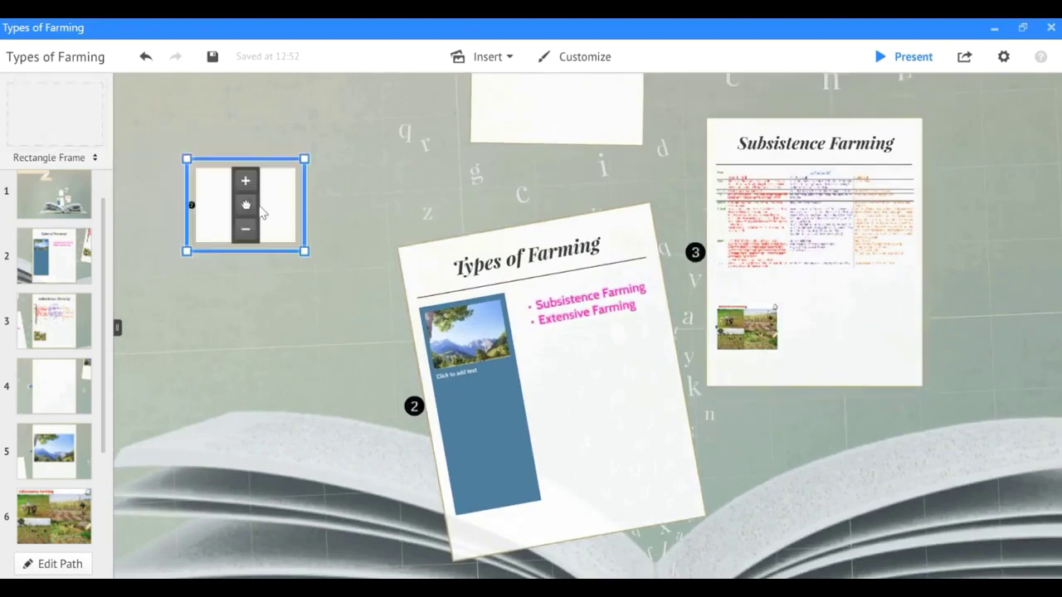
pyautogui.moveTo(246, 204); pyautogui.dragTo(852, 332)
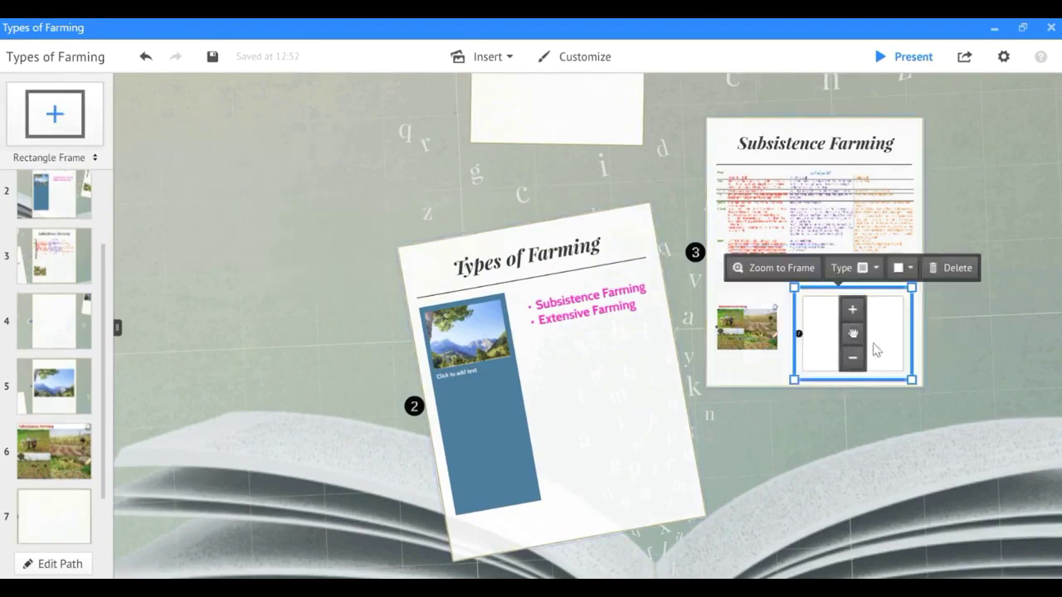
pyautogui.click(780, 286)
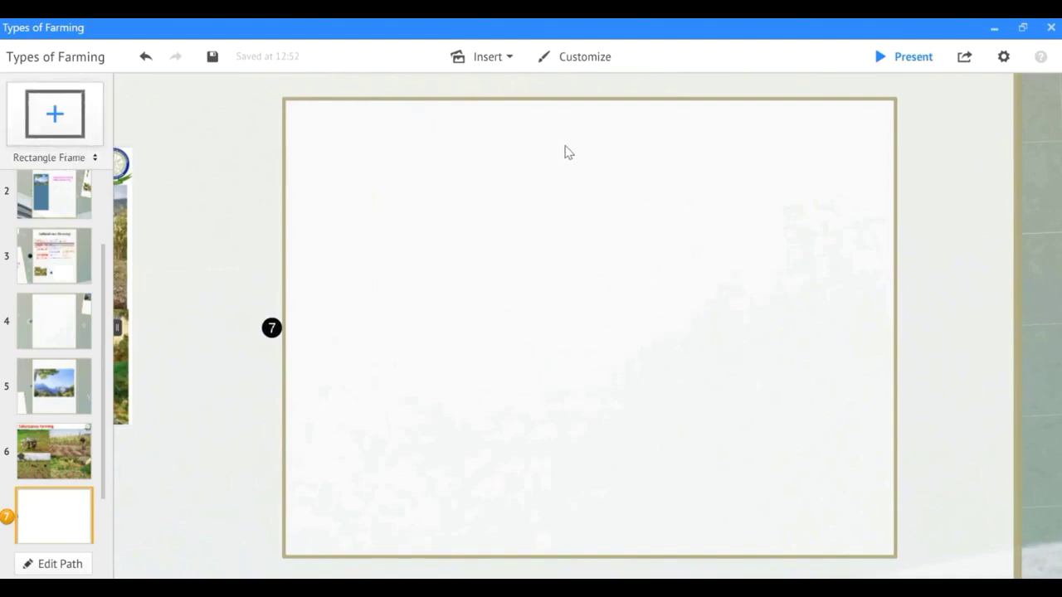
pyautogui.click(556, 212)
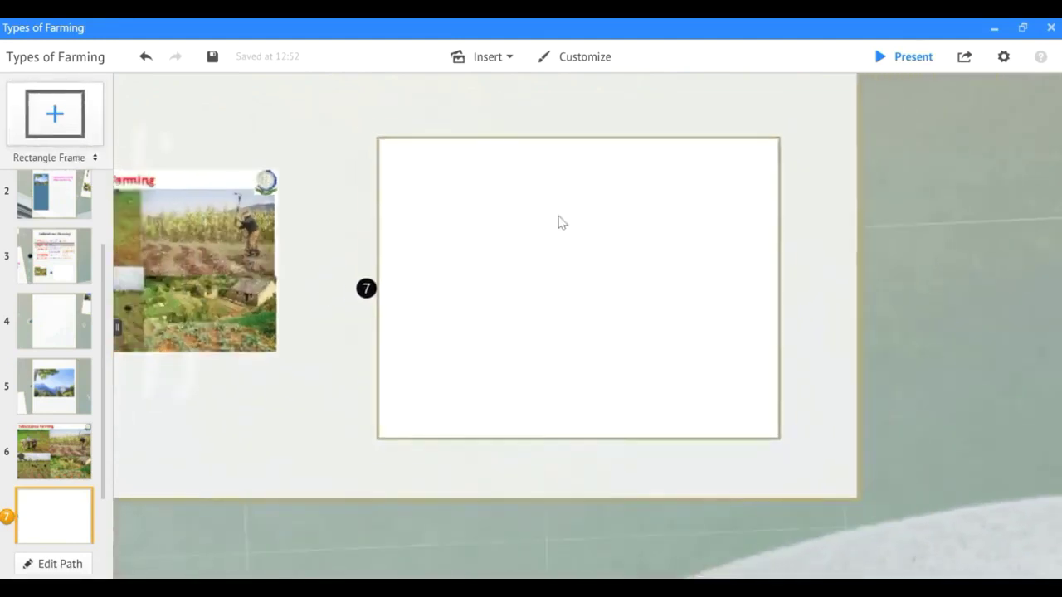
pyautogui.click(573, 143)
pyautogui.click(524, 445)
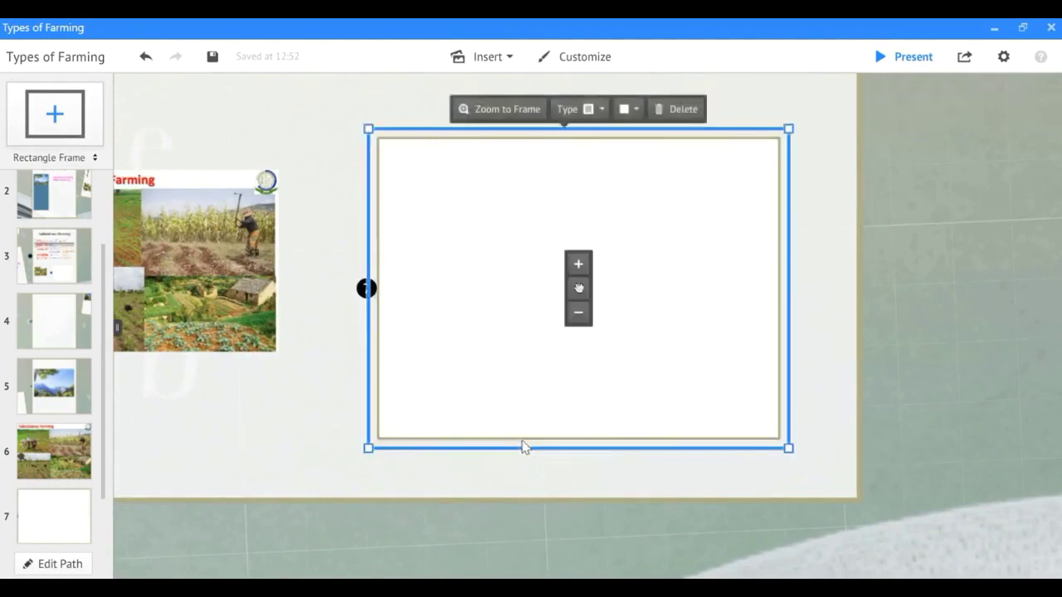
pyautogui.click(603, 113)
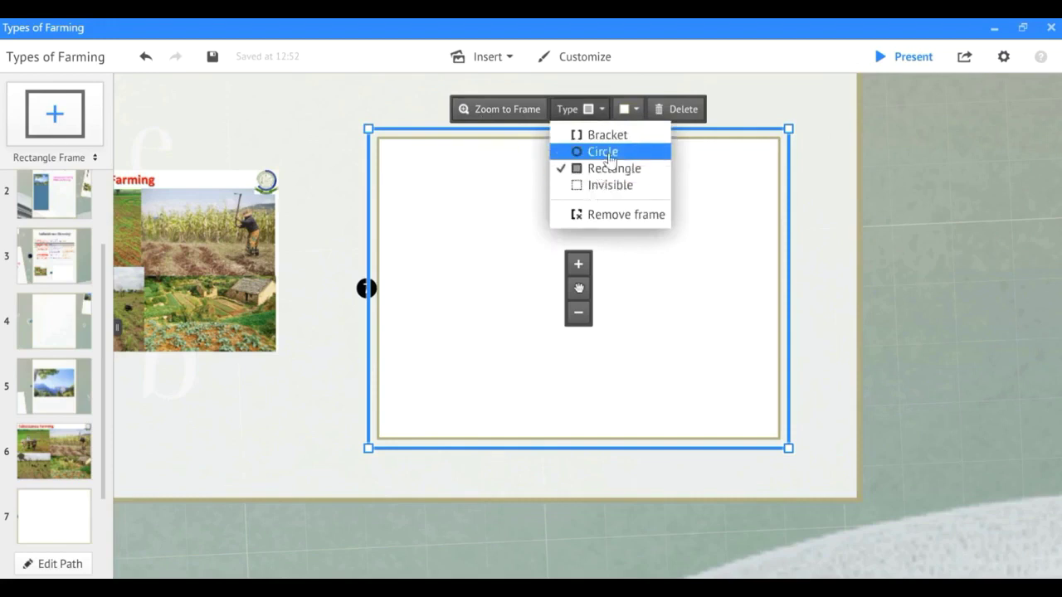
# Change the new frame to a circle with a green outline.
pyautogui.click(610, 156)
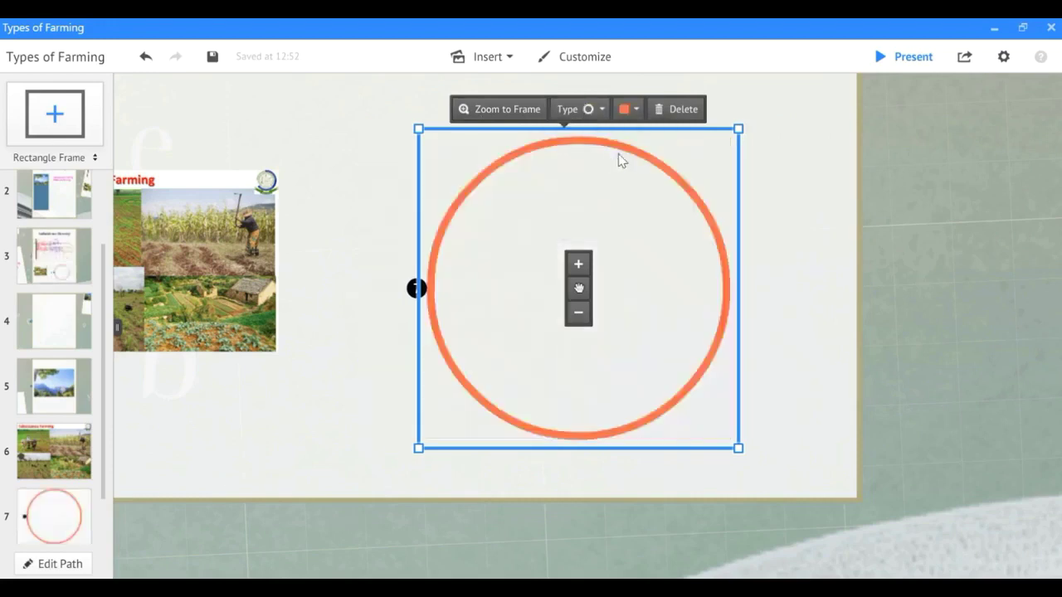
pyautogui.click(629, 111)
pyautogui.click(557, 111)
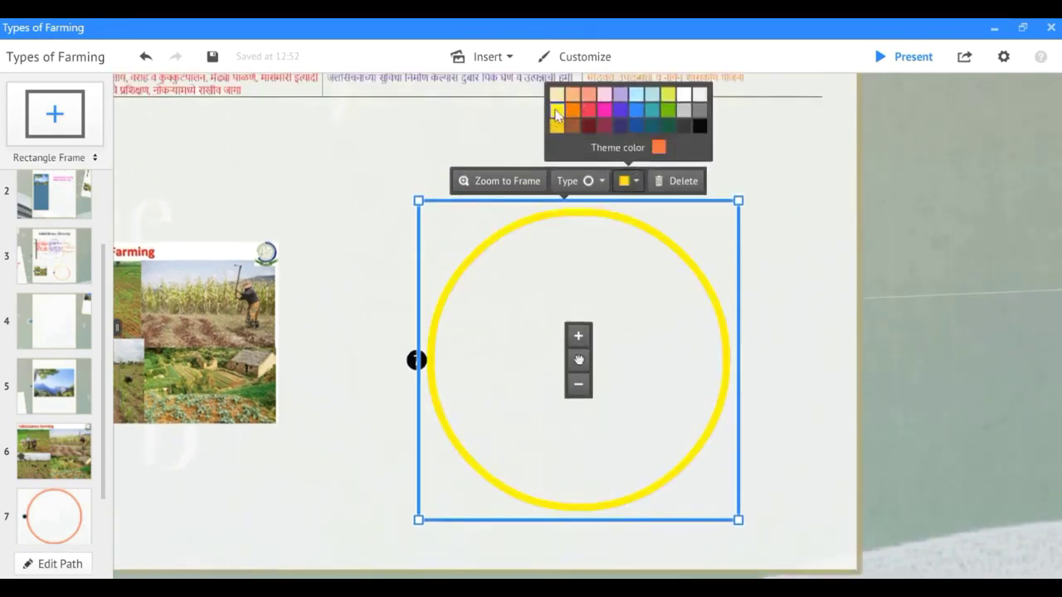
pyautogui.click(667, 110)
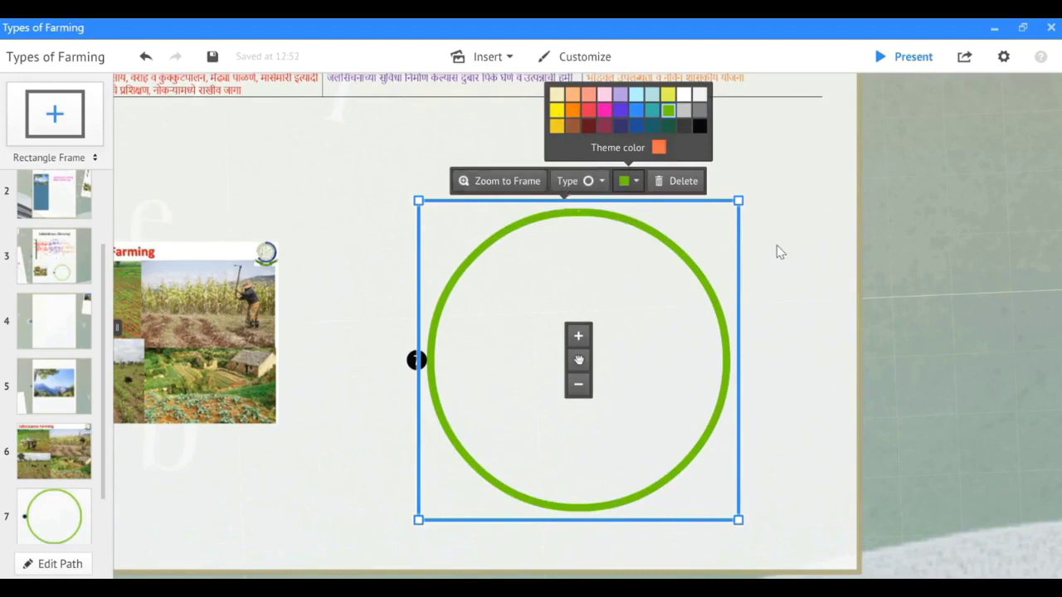
pyautogui.click(704, 288)
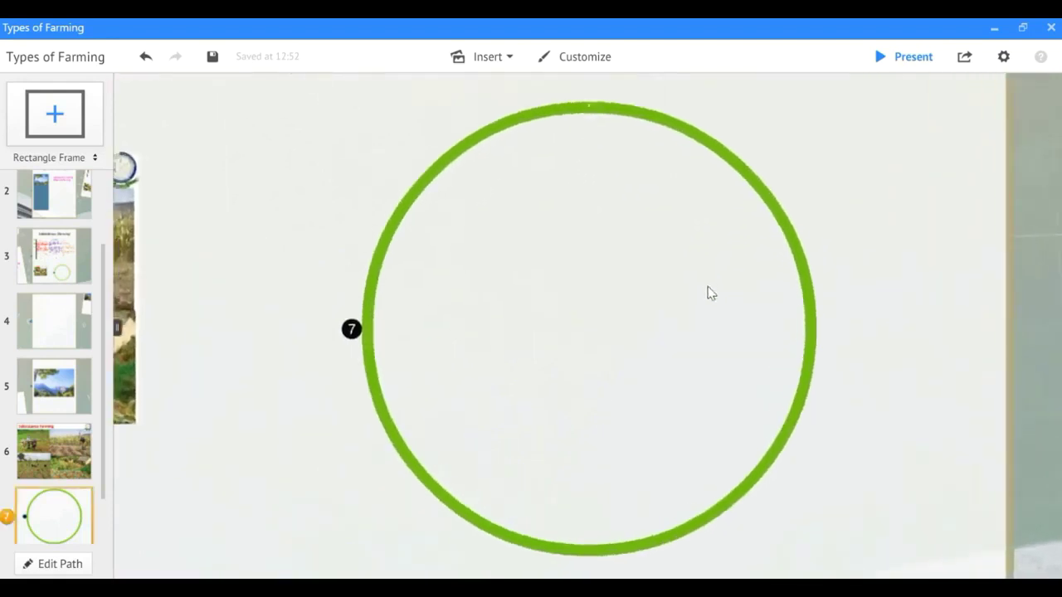
pyautogui.click(490, 67)
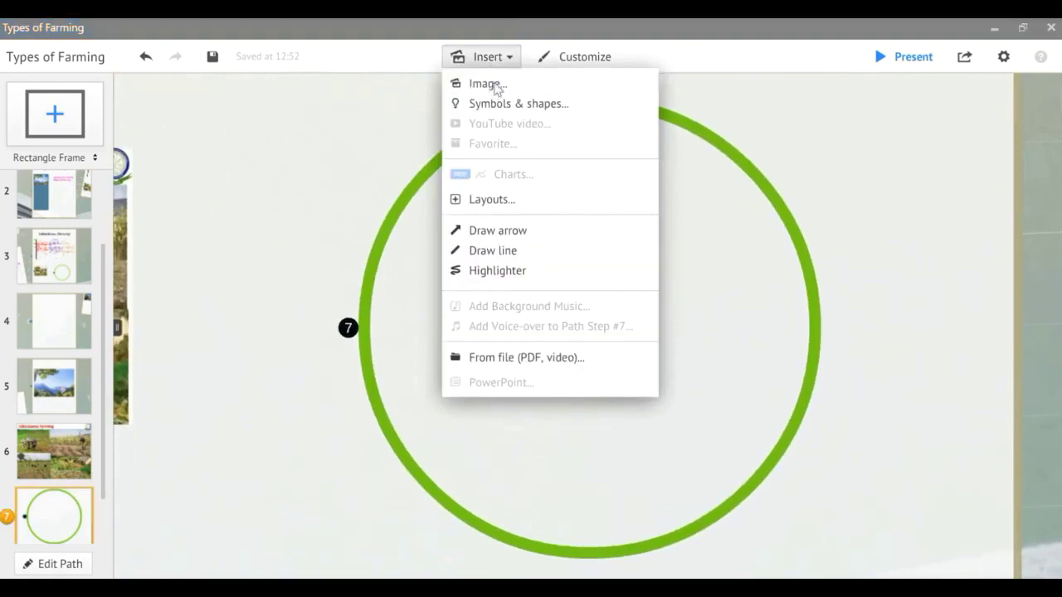
# Insert the World's Most Expensive Mango video into the green circle frame.
pyautogui.click(495, 87)
pyautogui.scroll(-1, 424, 262)
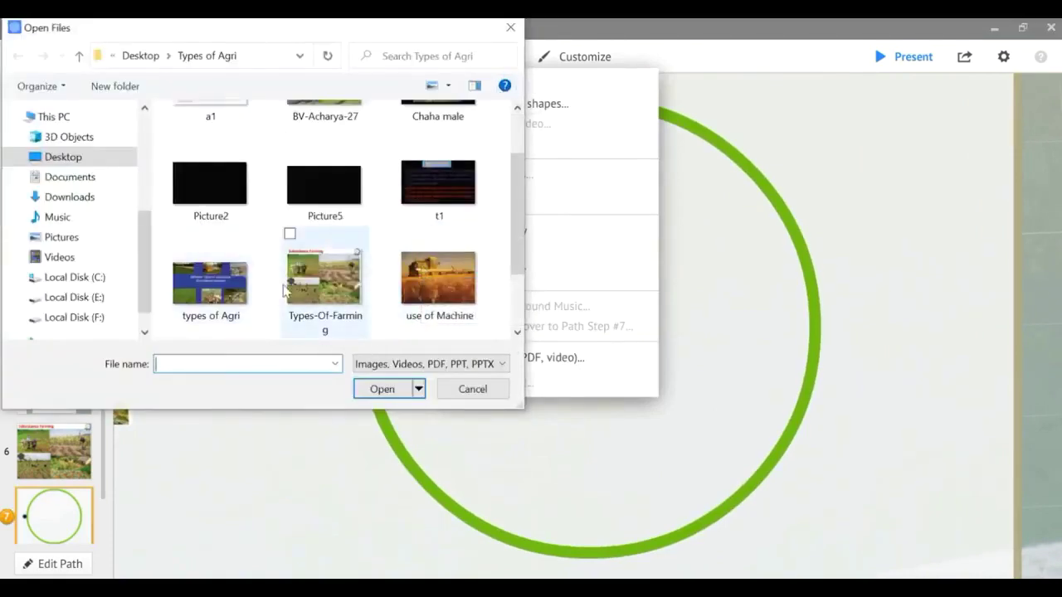
pyautogui.scroll(1, 285, 290)
pyautogui.scroll(-2, 285, 290)
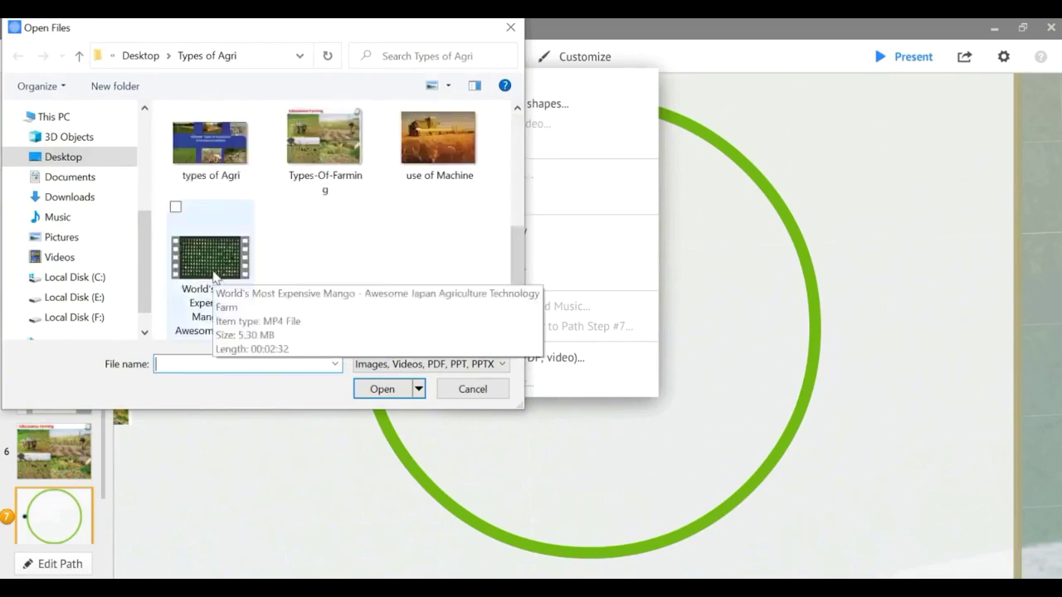
pyautogui.scroll(2, 214, 276)
pyautogui.scroll(-2, 226, 265)
pyautogui.click(226, 265)
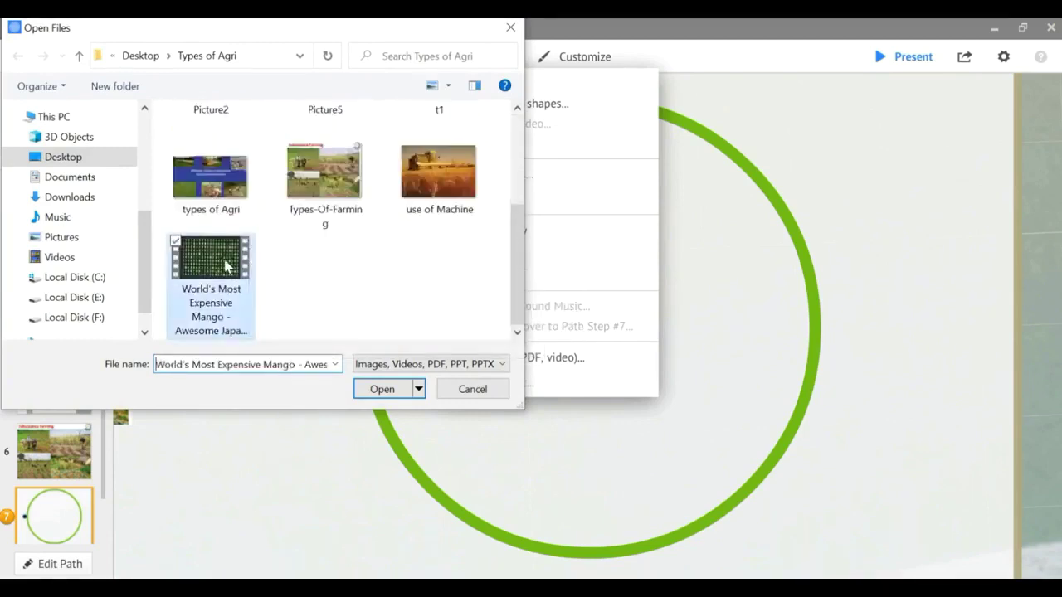
pyautogui.click(379, 388)
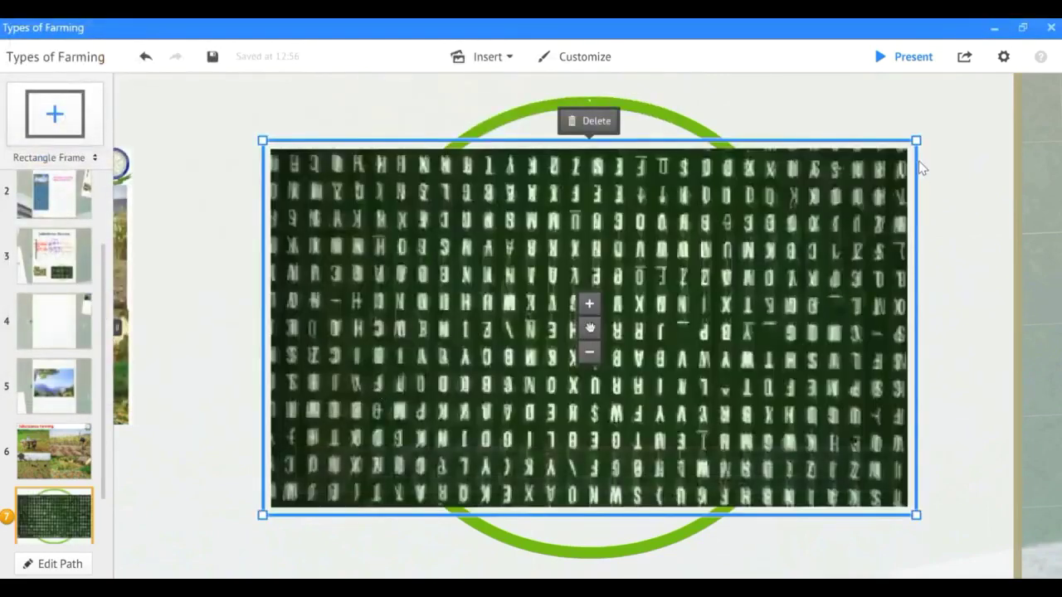
# Shrink and centre the mango video so it sits within the circle.
pyautogui.moveTo(916, 139); pyautogui.dragTo(783, 250)
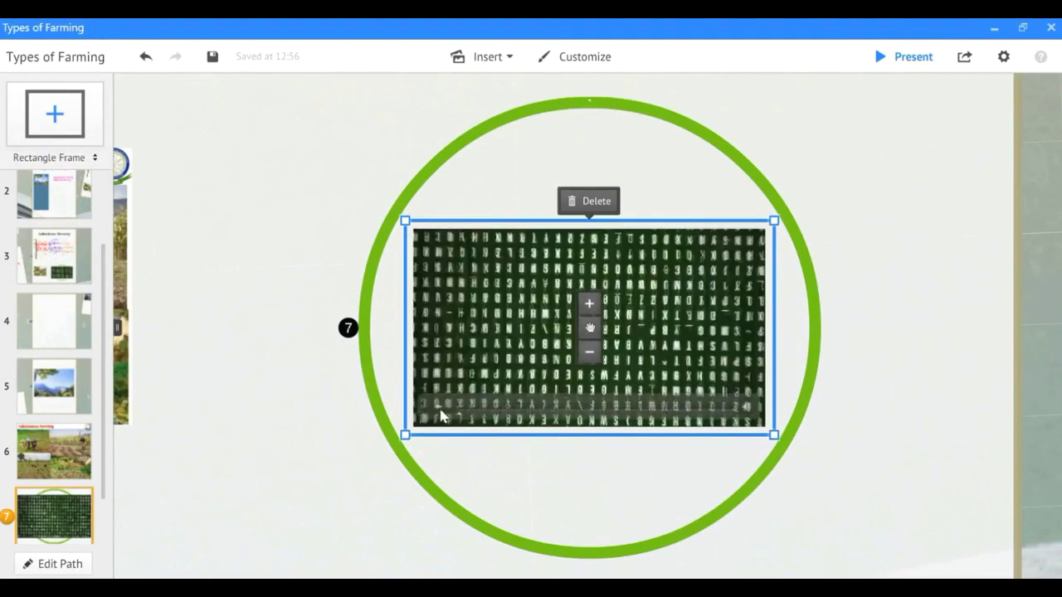
pyautogui.moveTo(446, 417)
pyautogui.mouseDown()
pyautogui.moveTo(437, 409)
pyautogui.moveTo(460, 415)
pyautogui.moveTo(444, 410)
pyautogui.mouseUp()
pyautogui.click(604, 469)
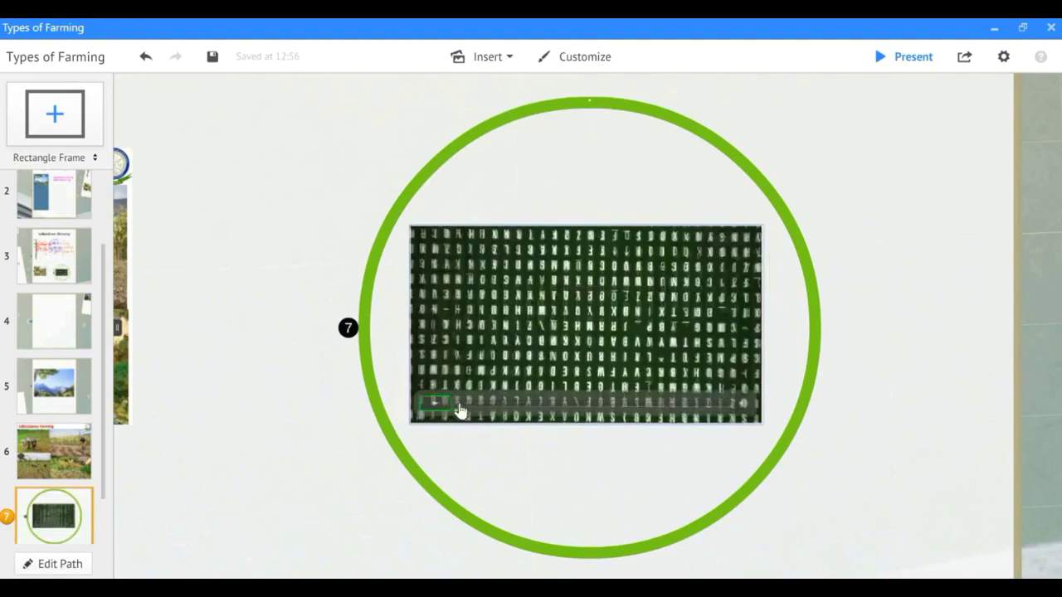
pyautogui.click(945, 333)
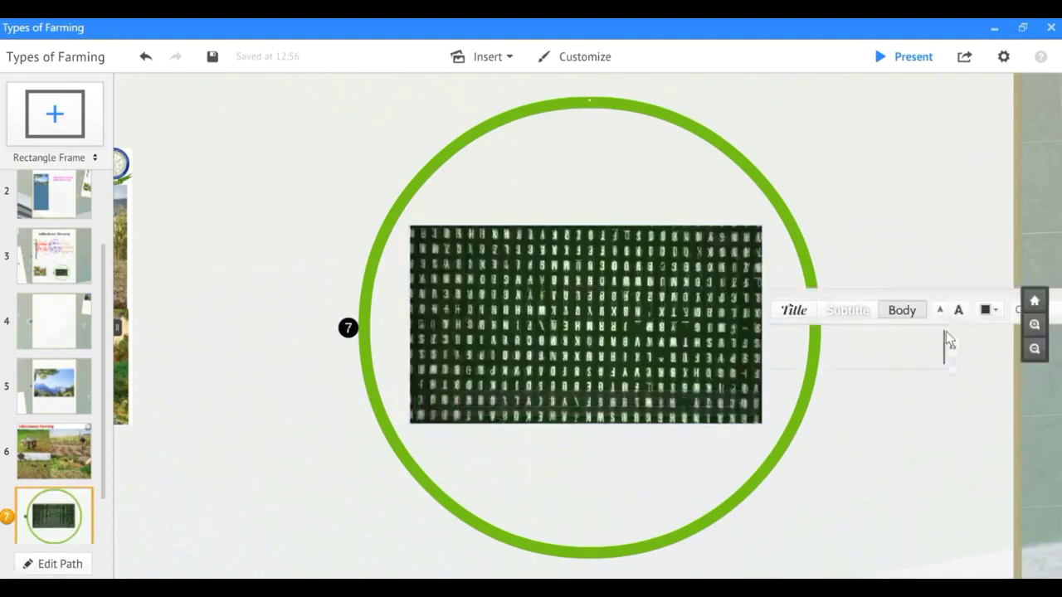
pyautogui.click(613, 484)
pyautogui.scroll(-5, 365, 330)
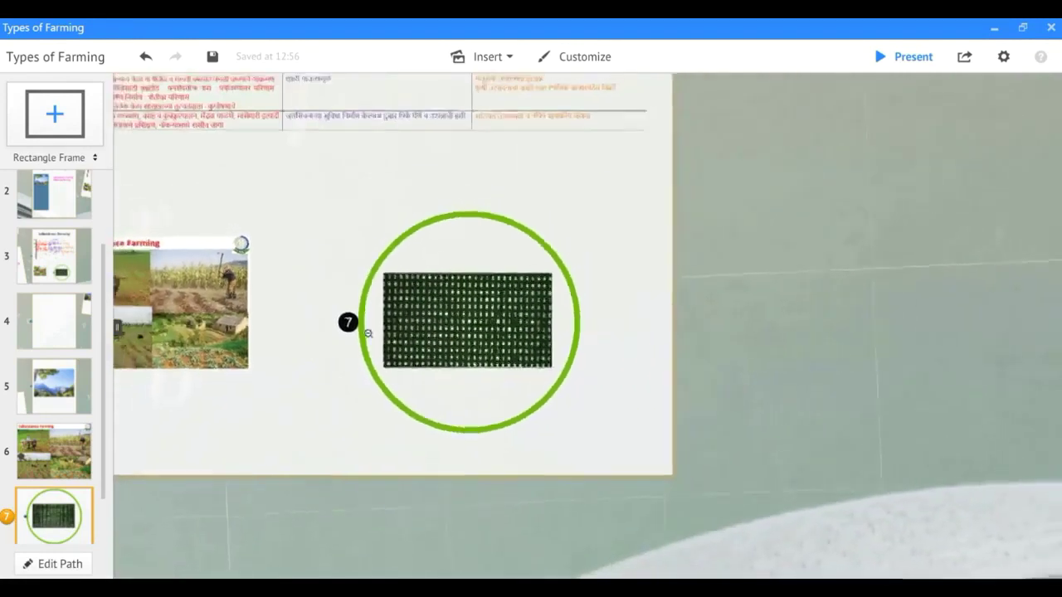
# Paste 'Extensive Farming' as the fourth frame's title.
pyautogui.scroll(-6, 372, 349)
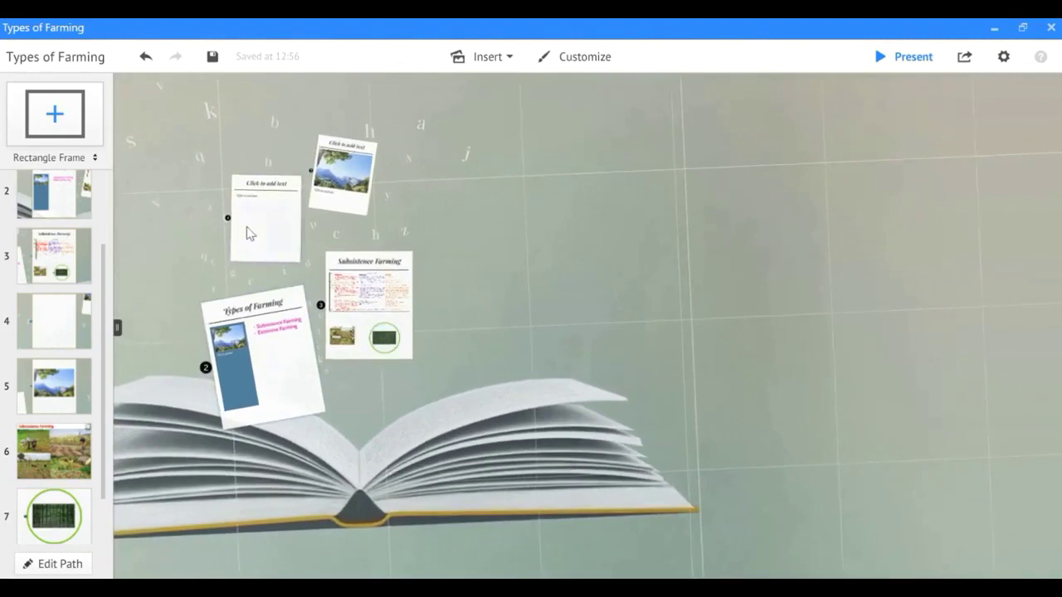
pyautogui.click(248, 233)
pyautogui.click(196, 145)
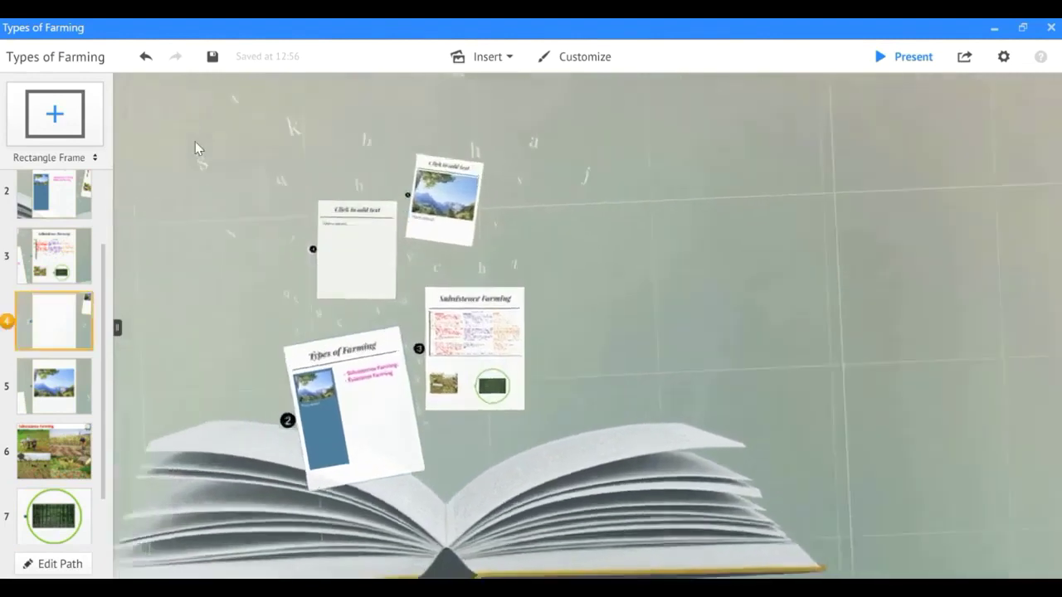
pyautogui.click(522, 141)
pyautogui.write('Extensive Farming')
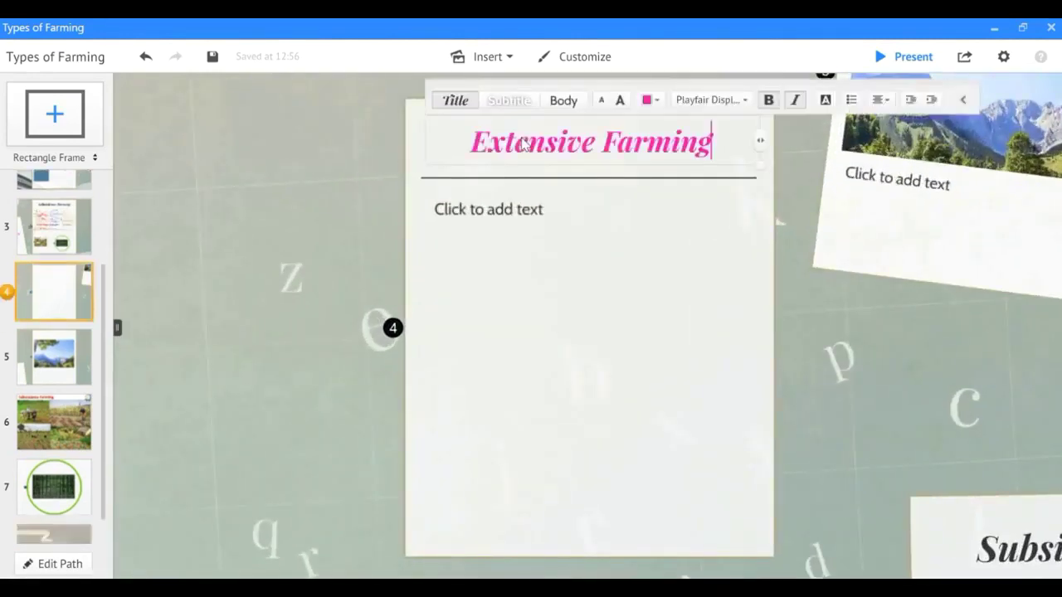
pyautogui.click(535, 261)
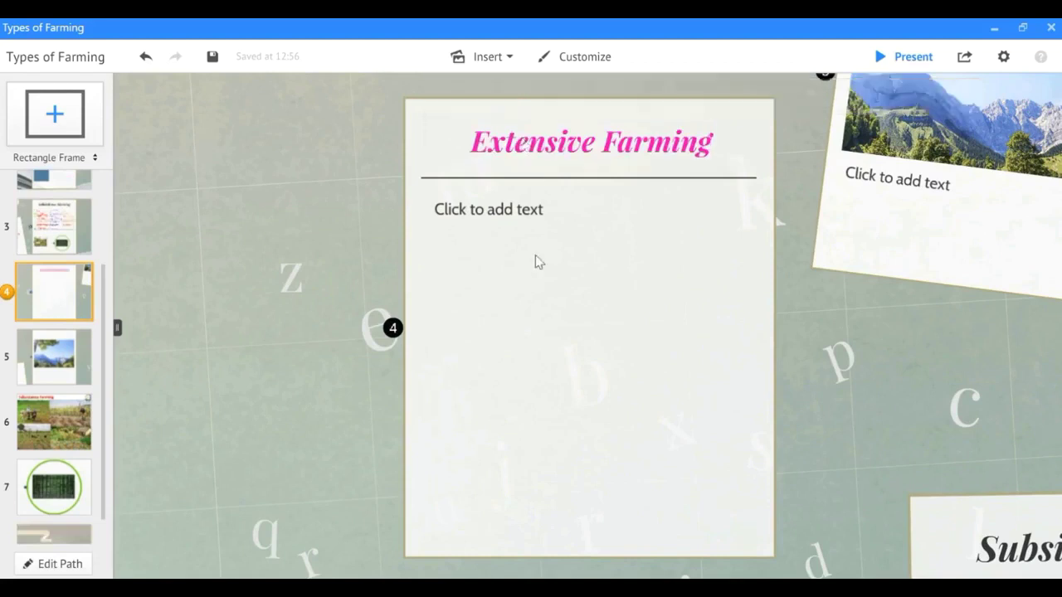
# Delete the frame's empty body-text placeholder.
pyautogui.click(510, 217)
pyautogui.click(552, 215)
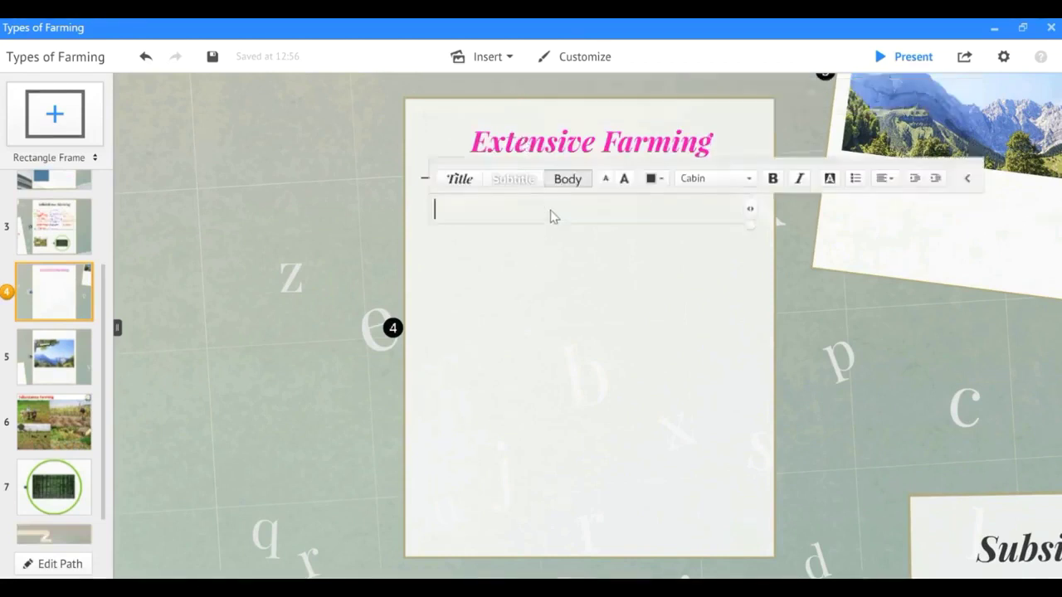
pyautogui.rightClick(550, 214)
pyautogui.click(606, 276)
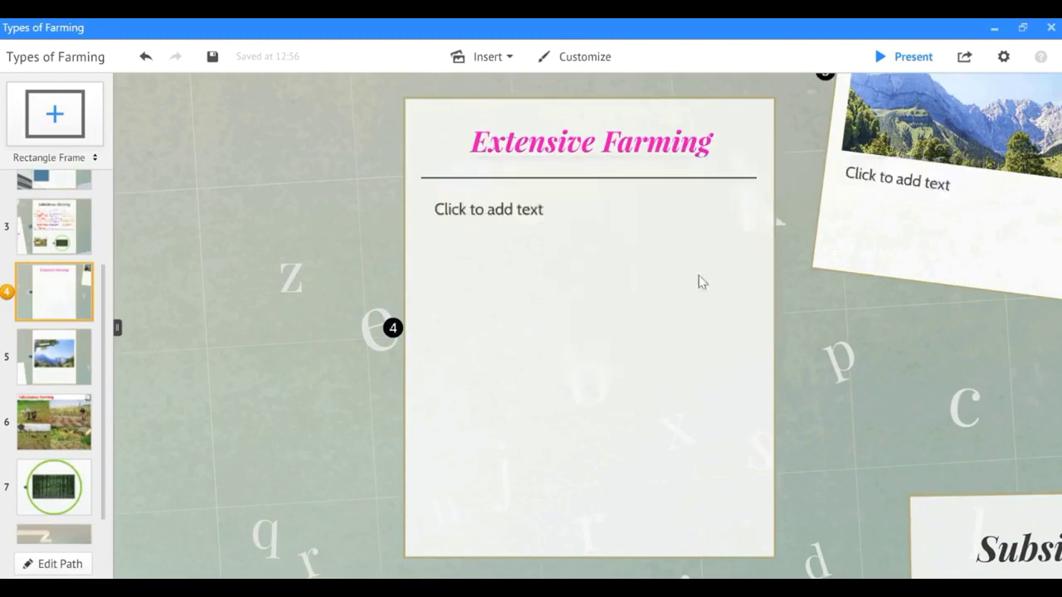
pyautogui.click(709, 225)
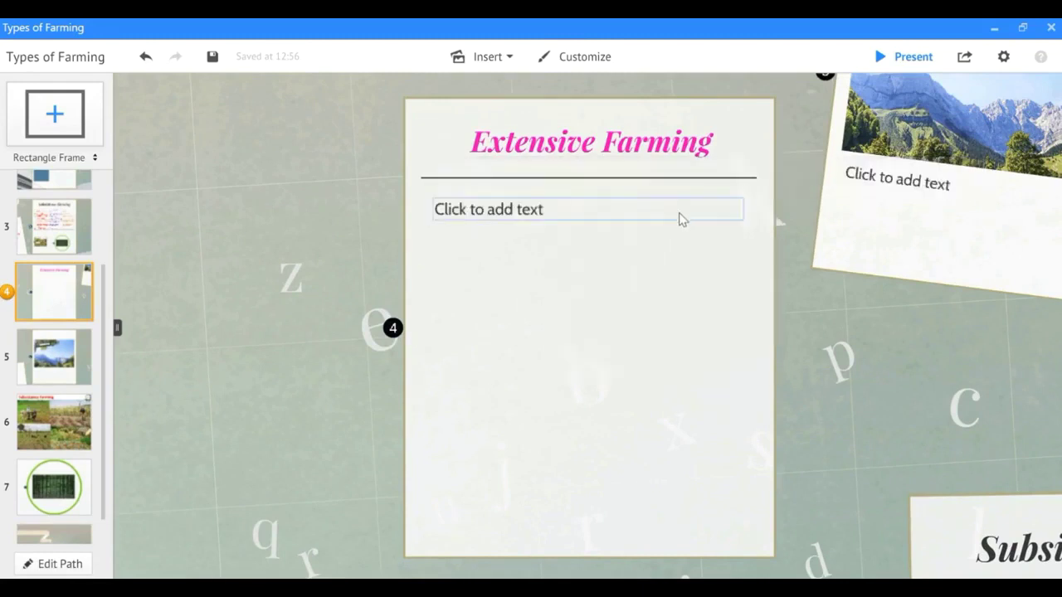
pyautogui.rightClick(680, 217)
pyautogui.click(744, 479)
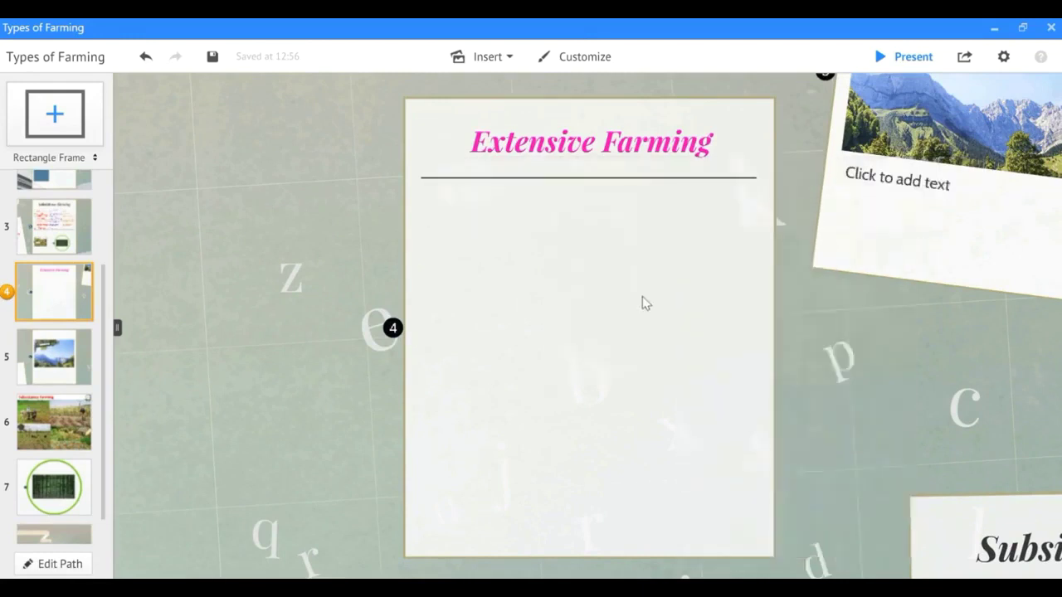
pyautogui.click(491, 56)
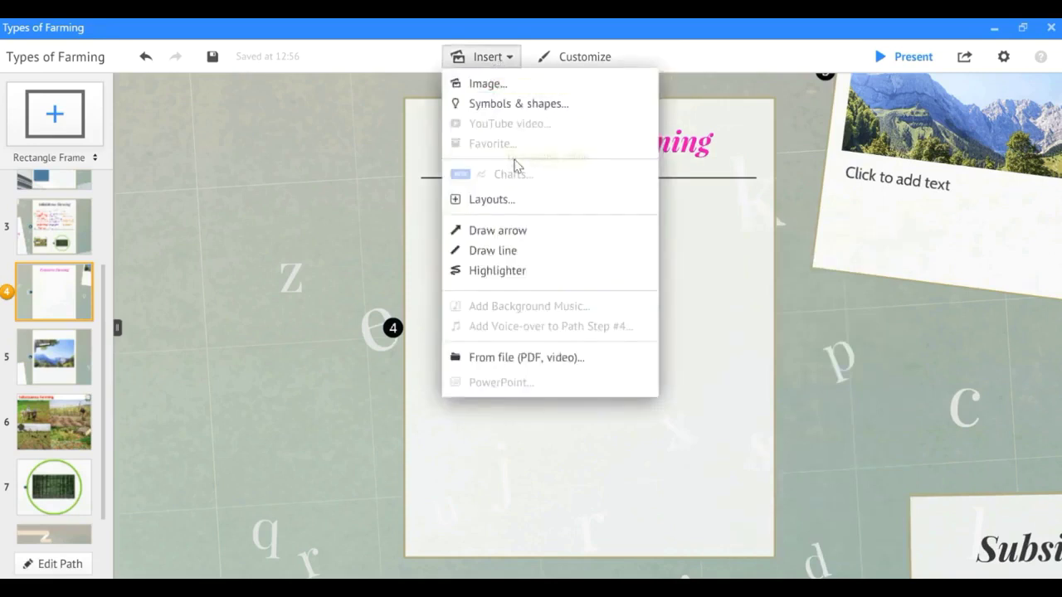
# Insert the Picture2 Marathi table image and enlarge it across the page below the title.
pyautogui.click(522, 84)
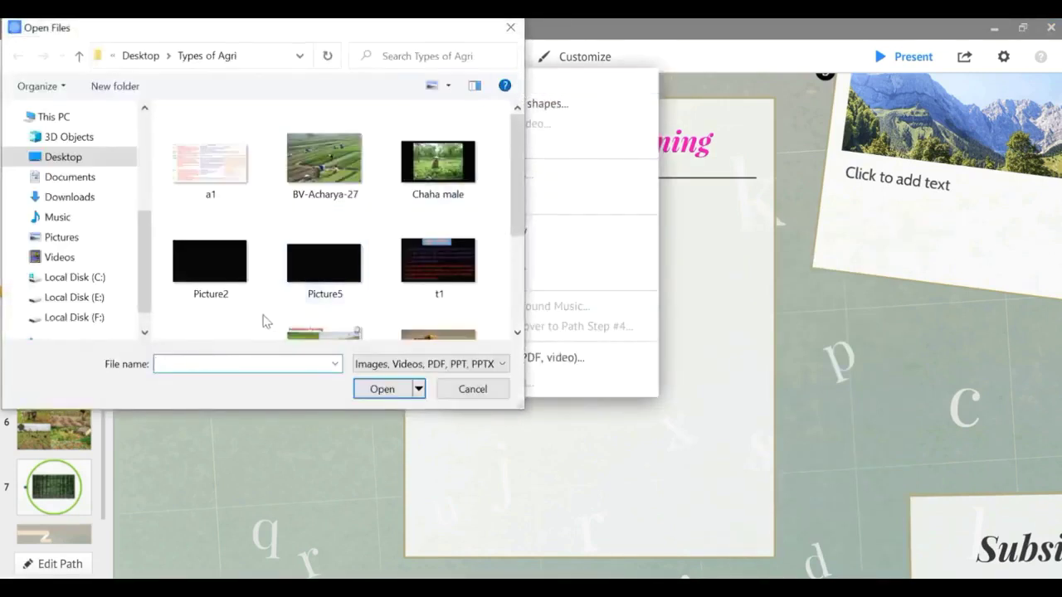
pyautogui.scroll(-1, 268, 312)
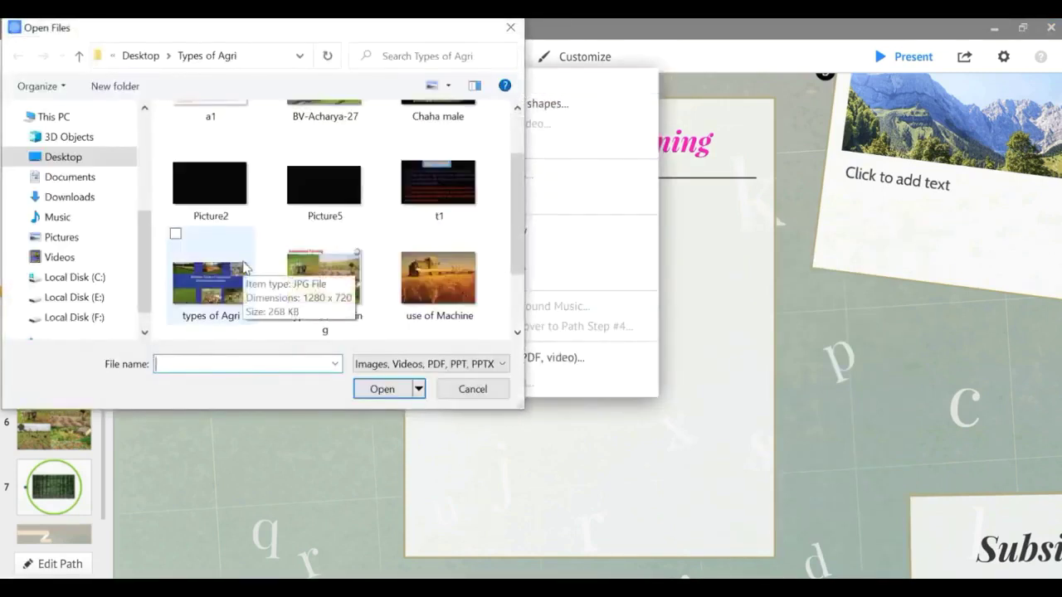
pyautogui.scroll(1, 240, 265)
pyautogui.click(222, 278)
pyautogui.click(385, 392)
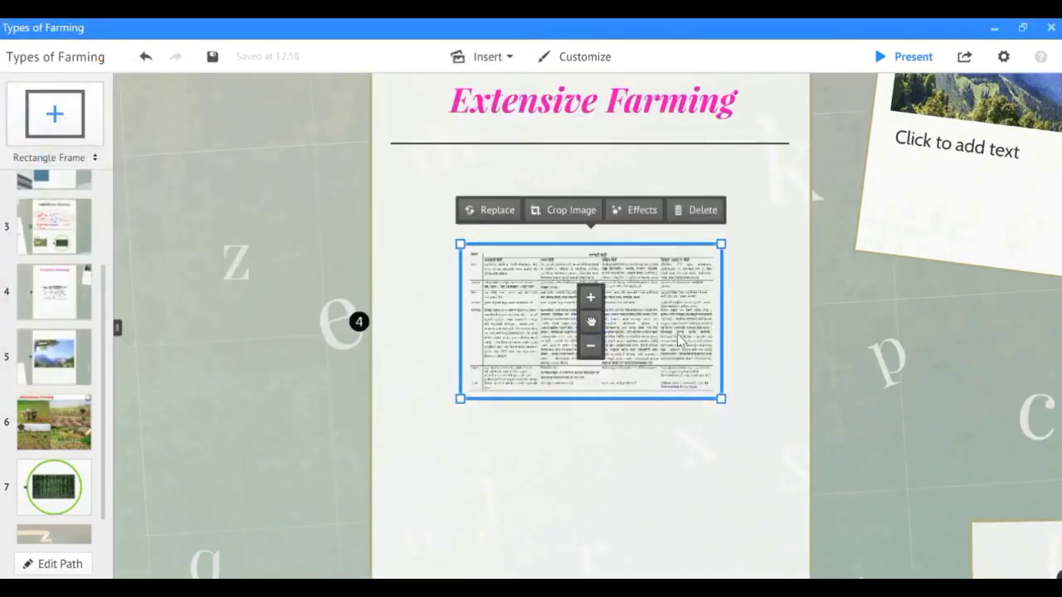
pyautogui.moveTo(454, 400); pyautogui.dragTo(379, 466)
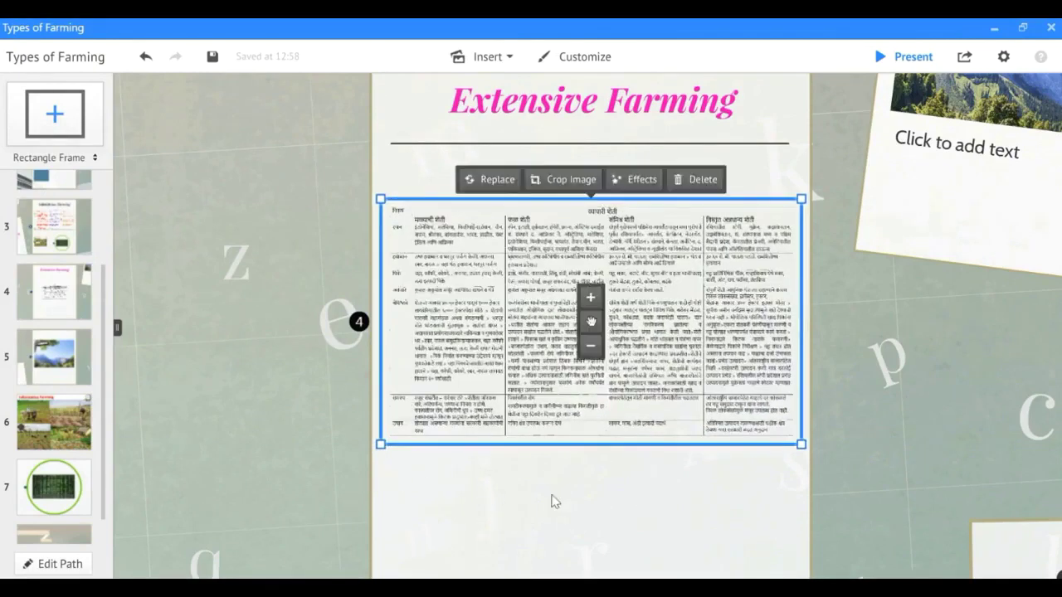
pyautogui.click(615, 481)
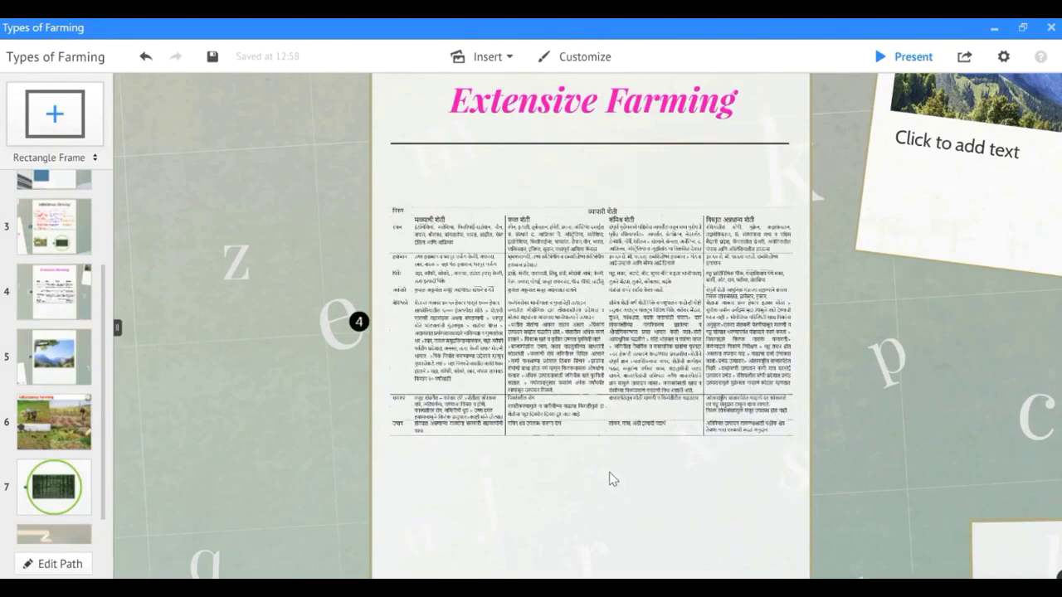
# Reselect and deselect the table image, then zoom in on the Marathi table.
pyautogui.click(417, 232)
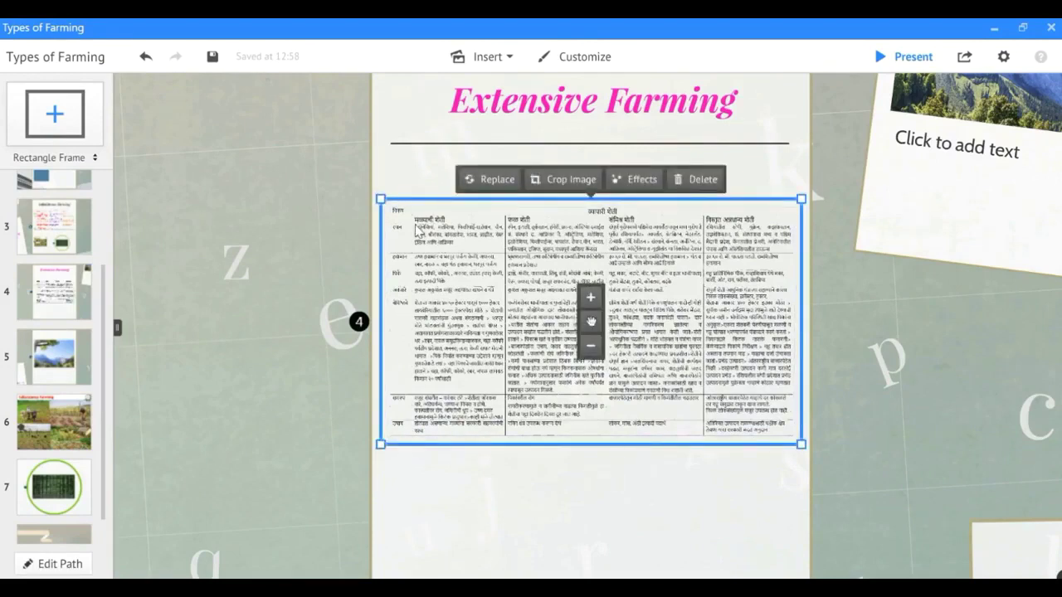
pyautogui.click(595, 522)
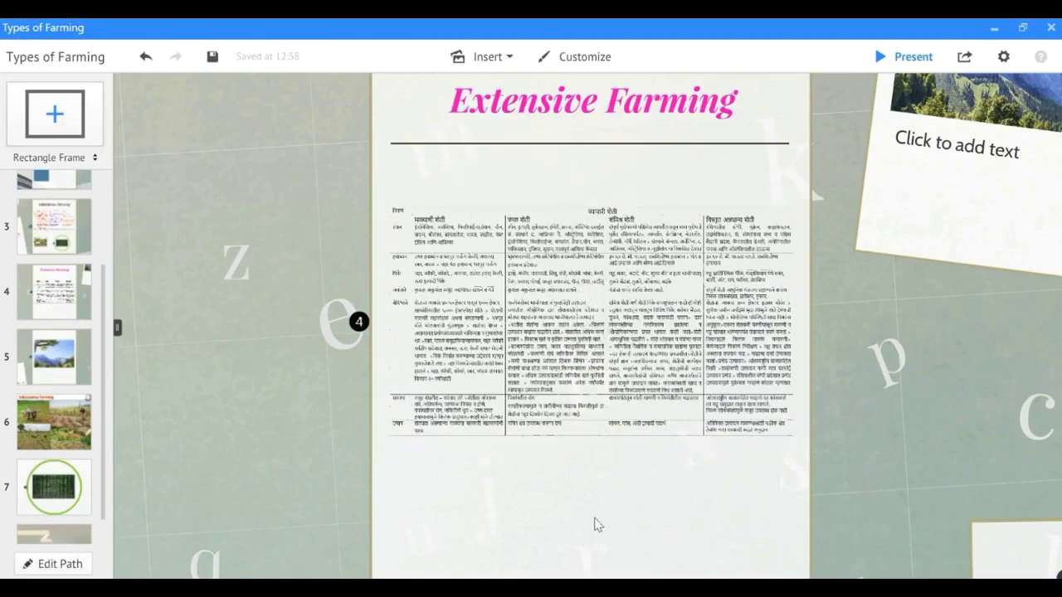
pyautogui.click(710, 493)
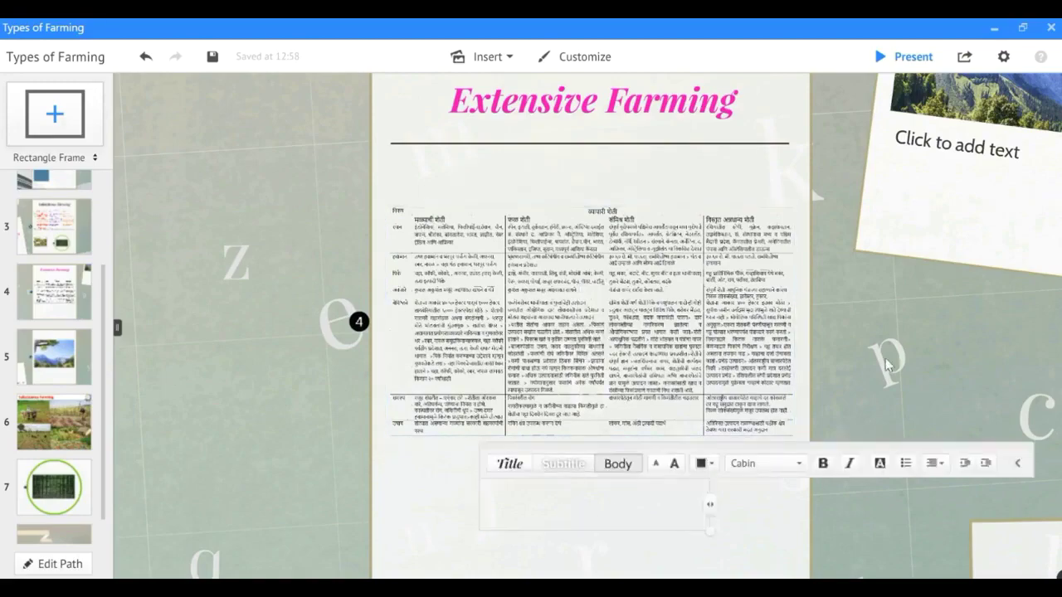
pyautogui.click(543, 414)
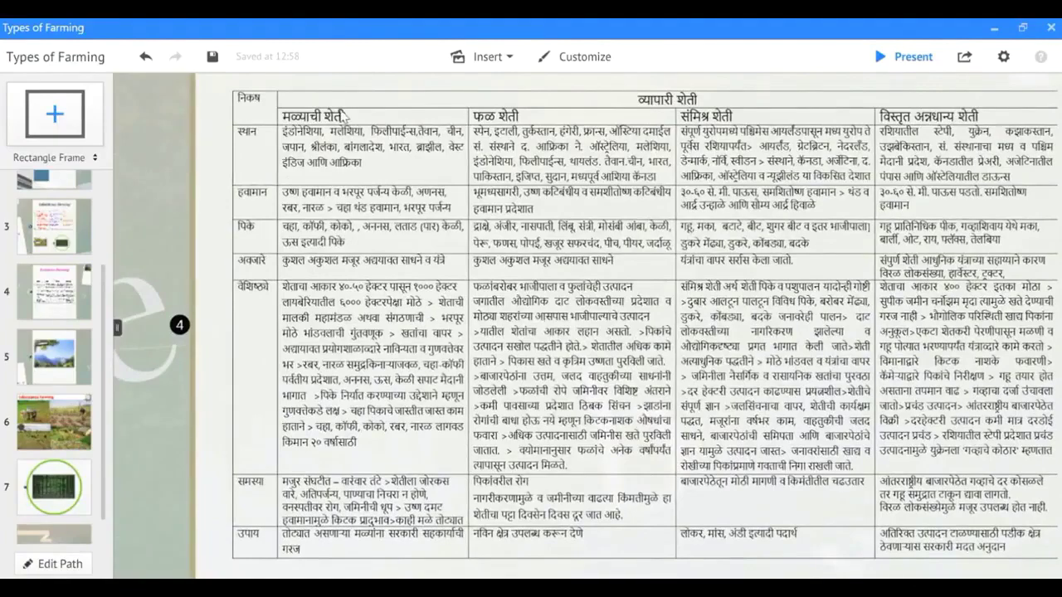
# Add a rectangle frame beside the मळ्याची शेती header and zoom into it.
pyautogui.scroll(5, 311, 117)
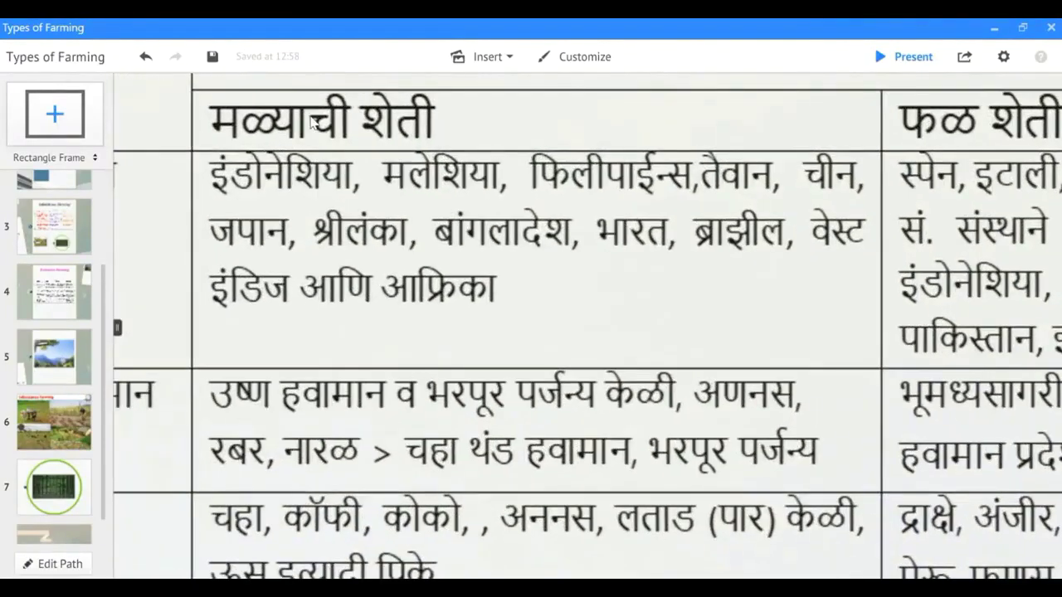
pyautogui.scroll(2, 314, 119)
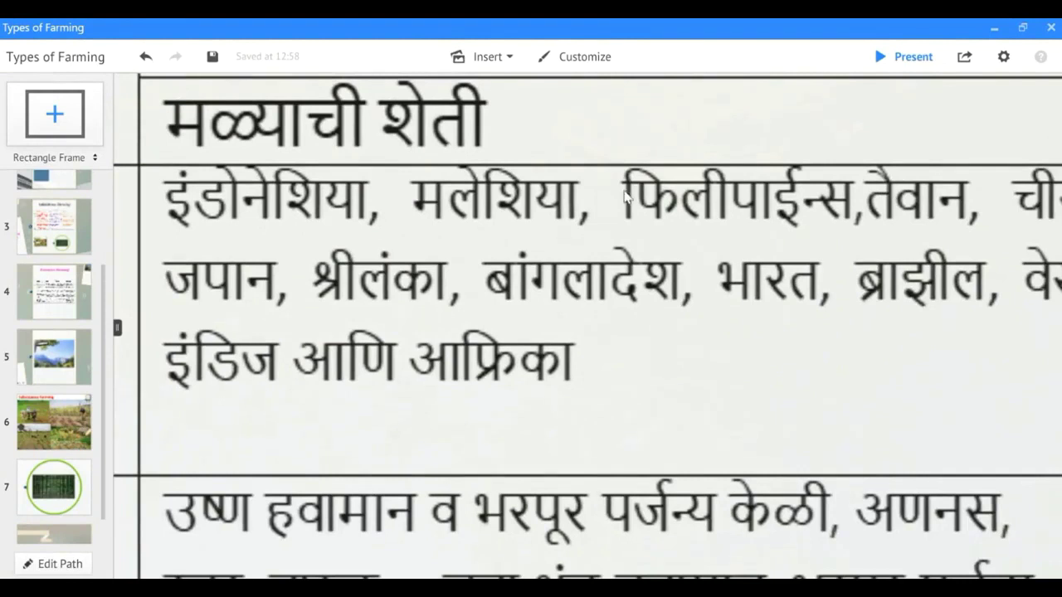
pyautogui.moveTo(622, 129); pyautogui.dragTo(675, 285)
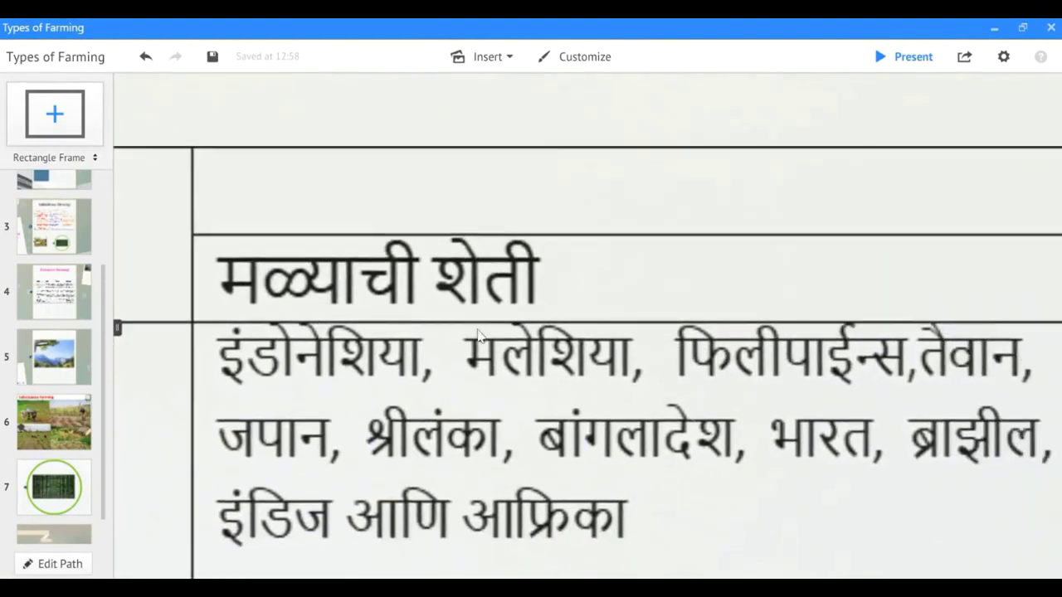
pyautogui.click(56, 121)
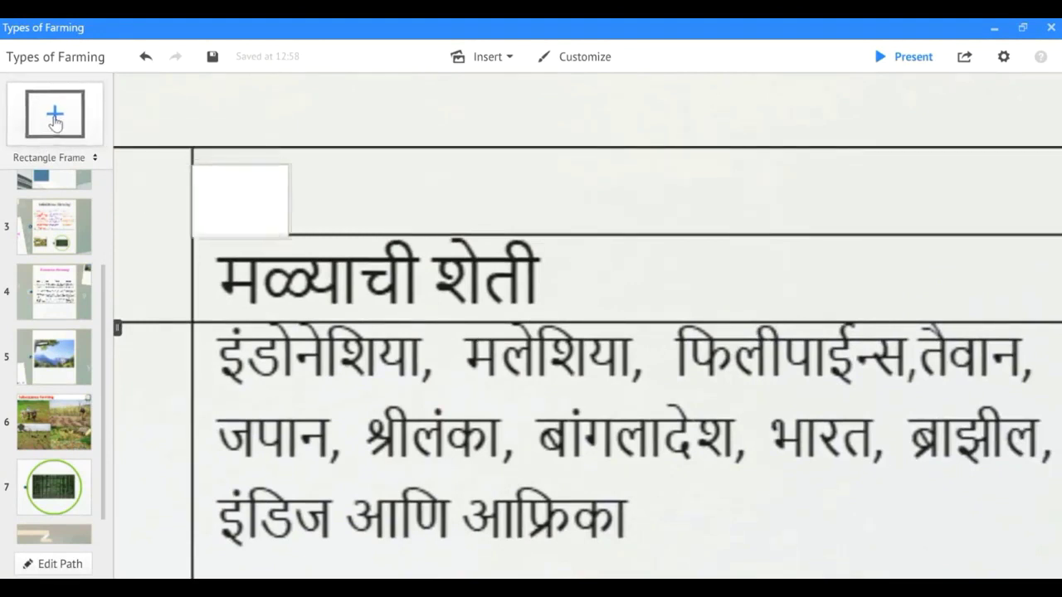
pyautogui.moveTo(277, 208); pyautogui.dragTo(655, 280)
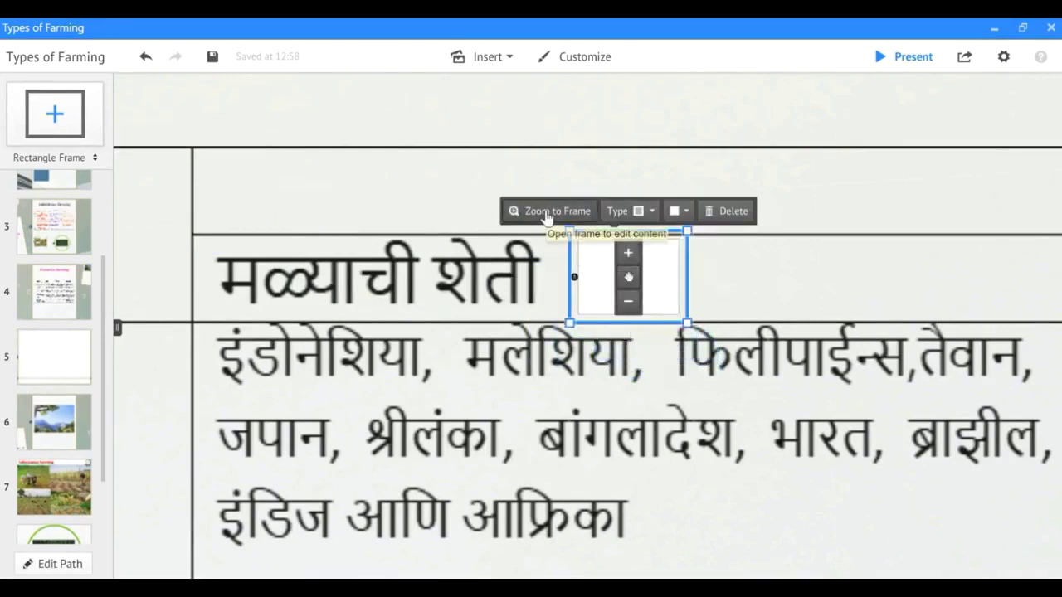
pyautogui.click(547, 214)
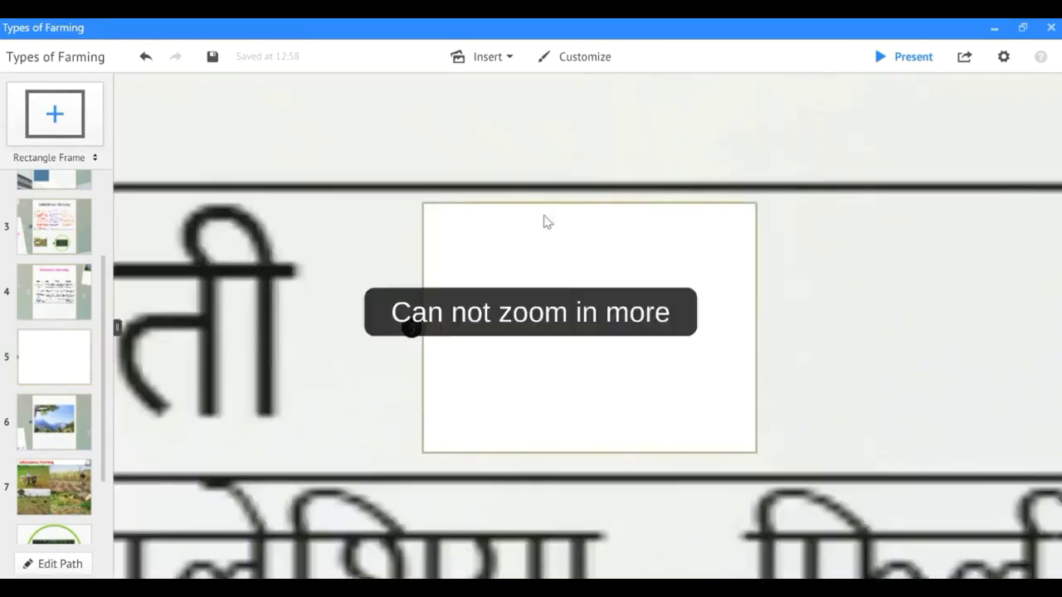
# Insert the 'Chaha male' tea-plantation photo into the new frame and enlarge it.
pyautogui.click(498, 59)
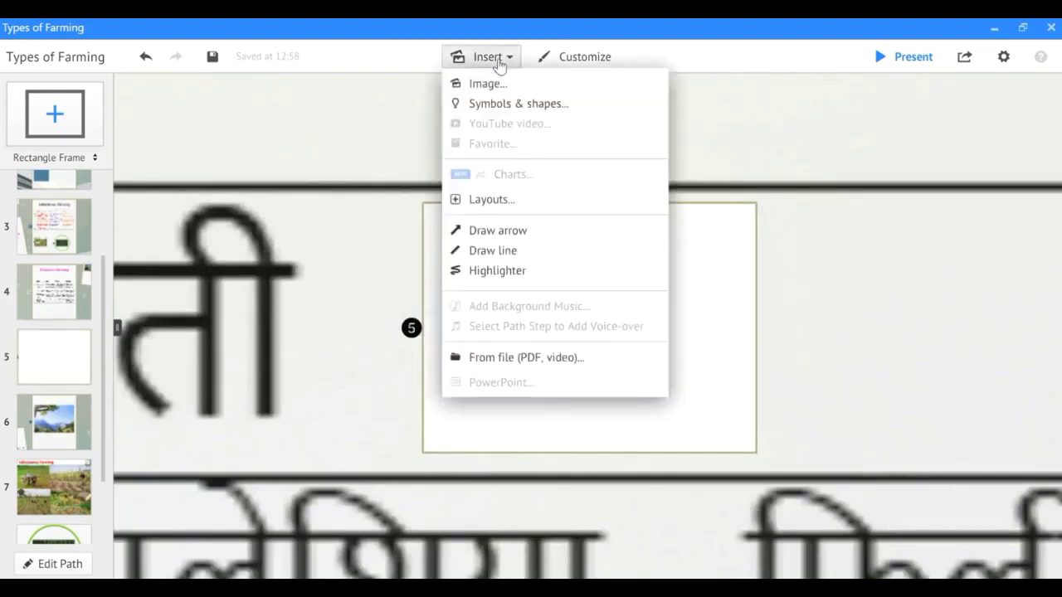
pyautogui.click(506, 84)
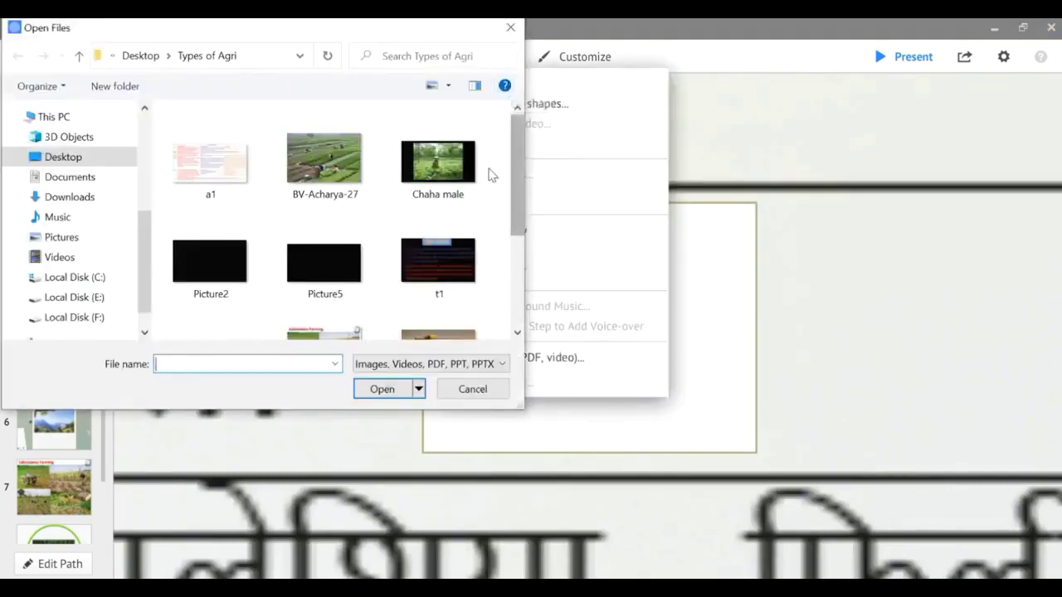
pyautogui.click(438, 162)
pyautogui.click(386, 391)
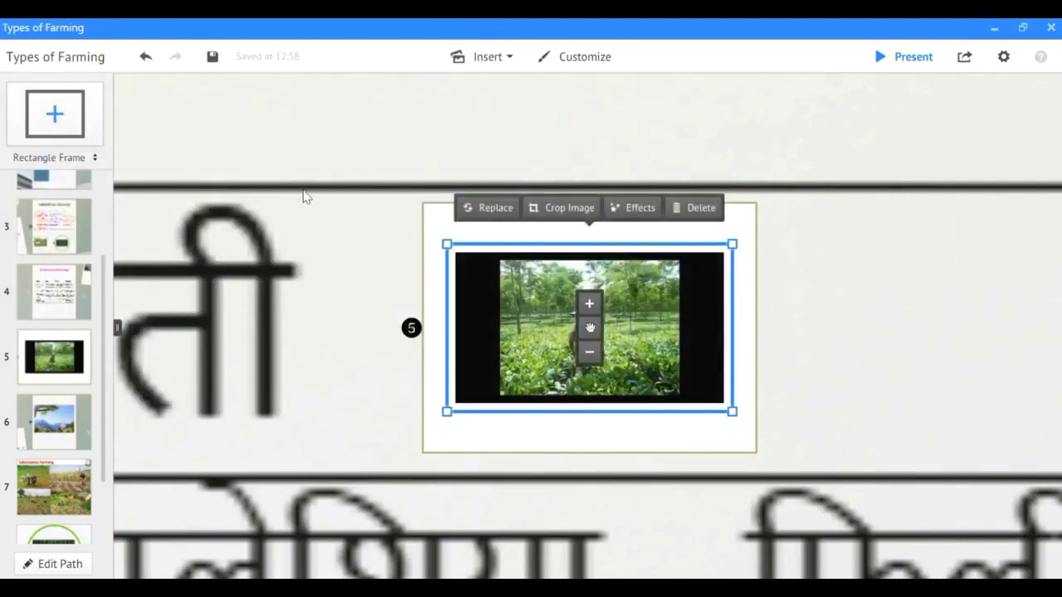
pyautogui.moveTo(731, 248); pyautogui.dragTo(761, 237)
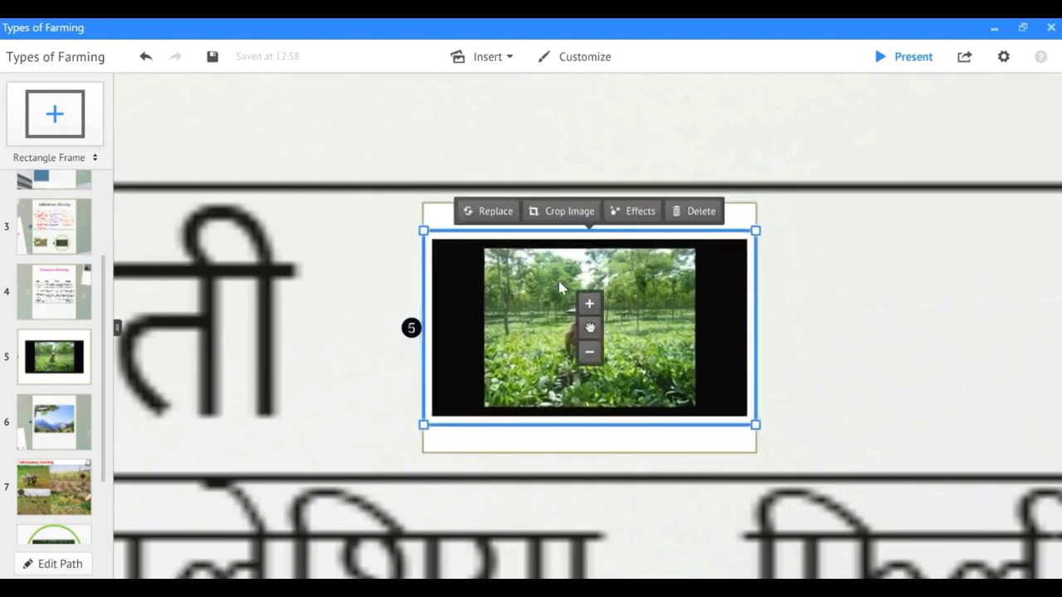
# Crop the black borders off the tea photo and enlarge it to fill the frame.
pyautogui.click(560, 213)
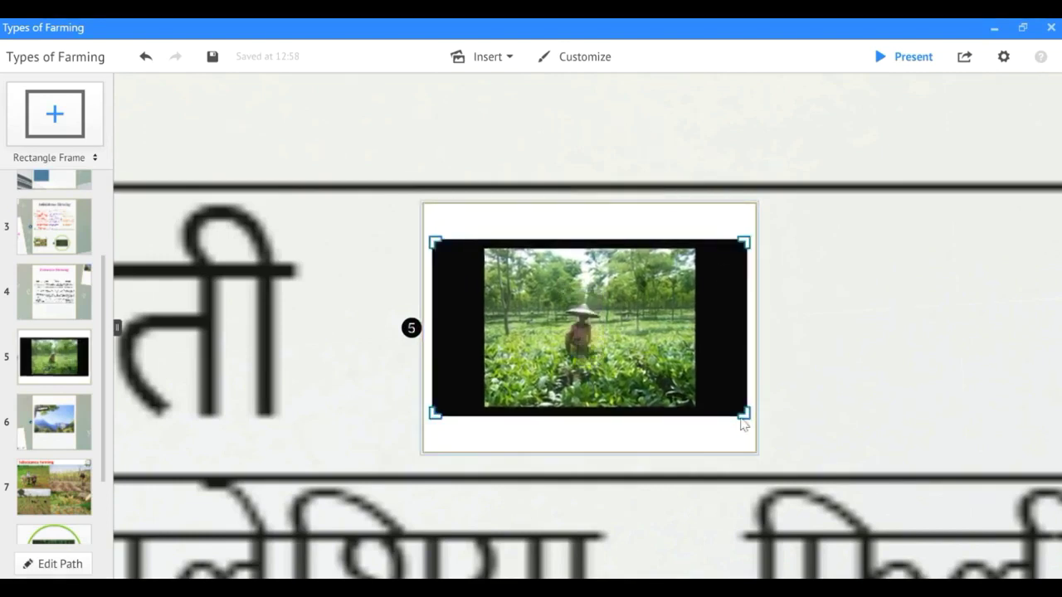
pyautogui.moveTo(744, 418); pyautogui.dragTo(688, 411)
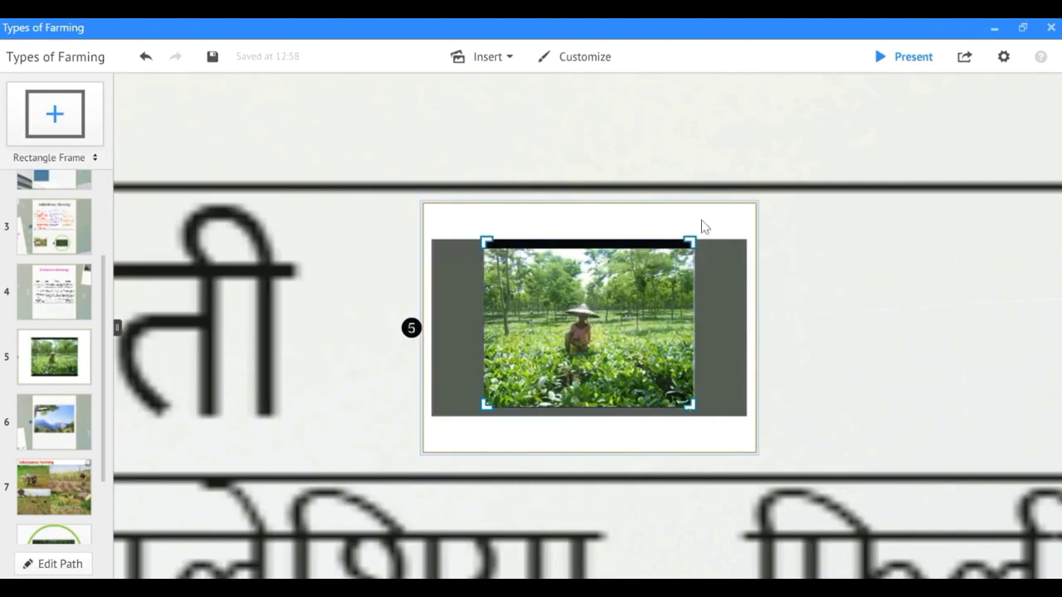
pyautogui.moveTo(694, 241); pyautogui.dragTo(694, 252)
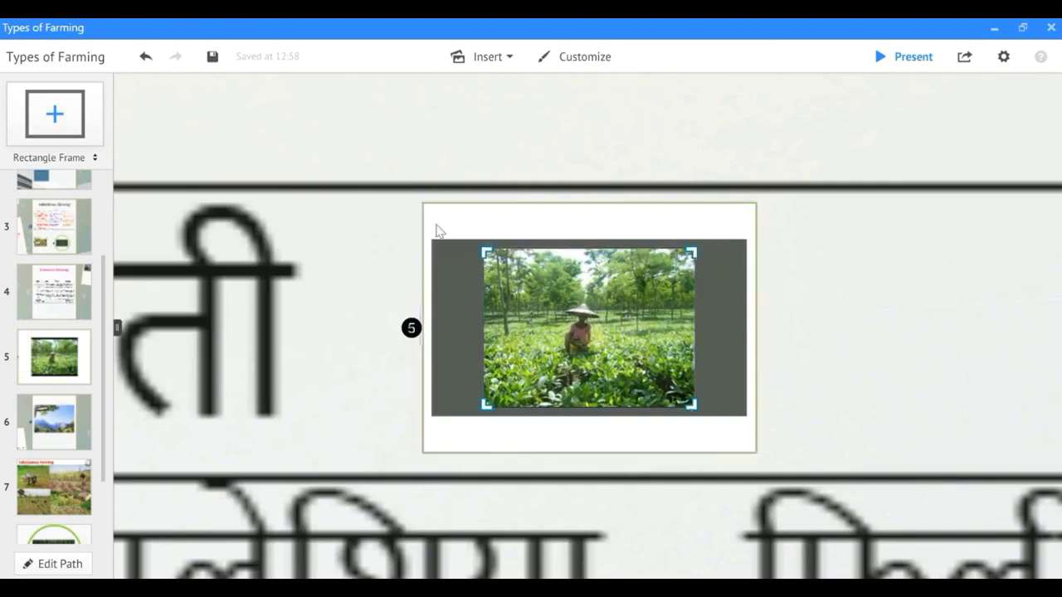
pyautogui.click(492, 143)
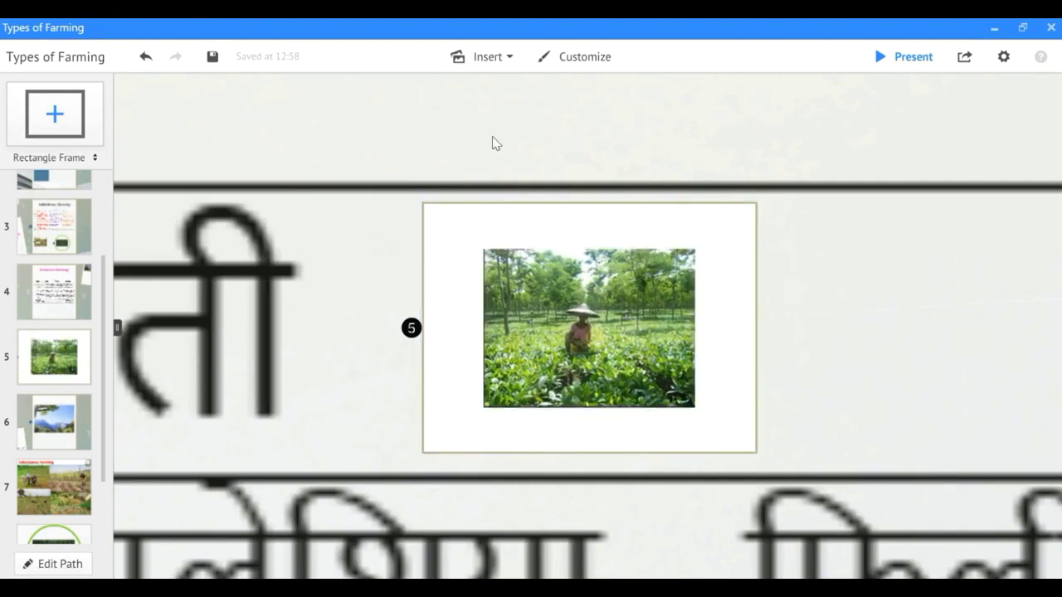
pyautogui.click(608, 377)
pyautogui.moveTo(482, 409); pyautogui.dragTo(415, 457)
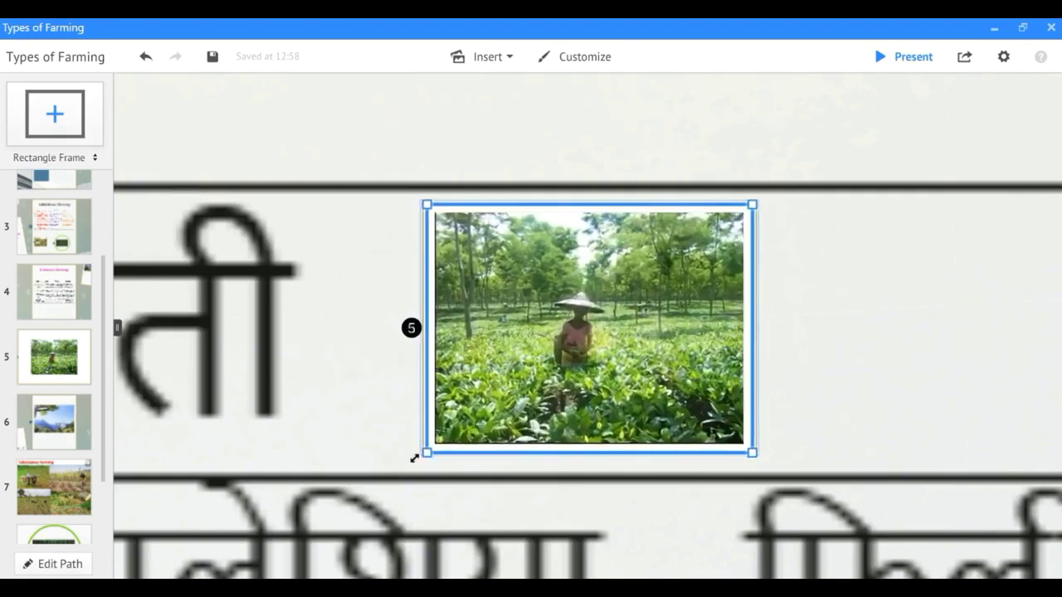
pyautogui.click(868, 370)
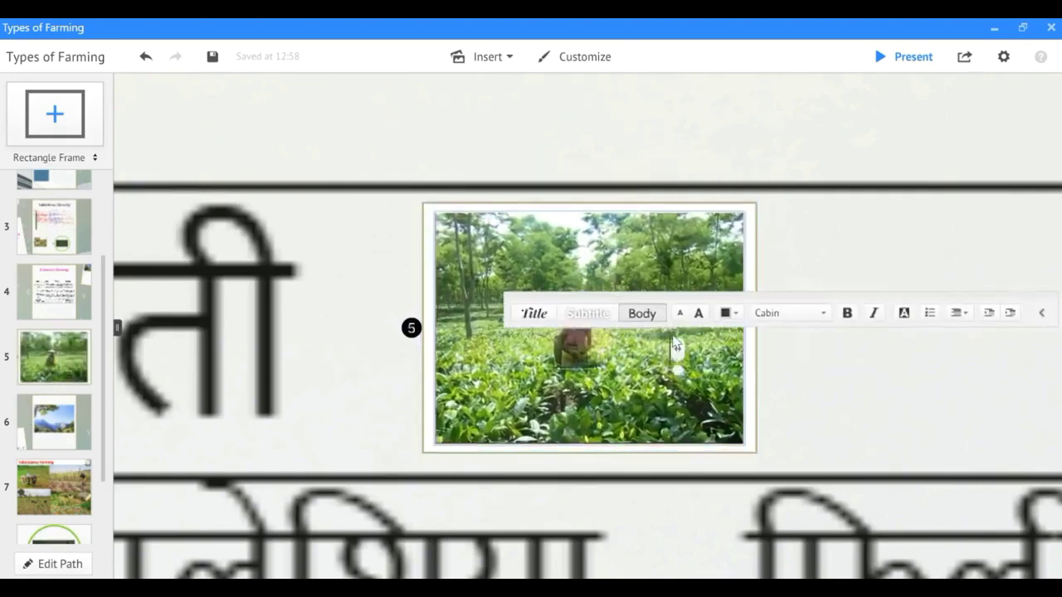
pyautogui.click(865, 377)
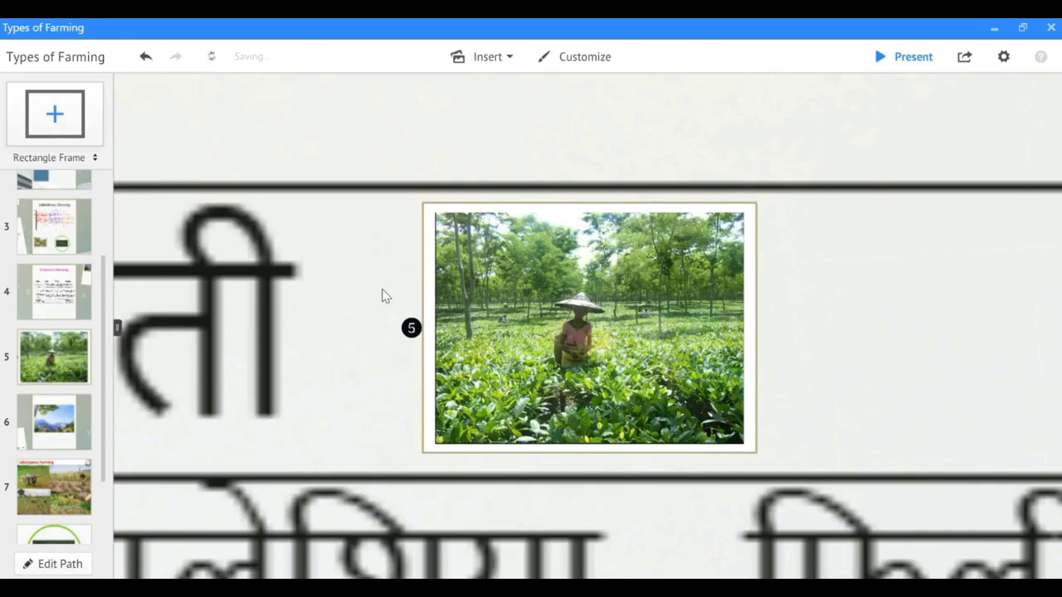
pyautogui.scroll(-6, 384, 297)
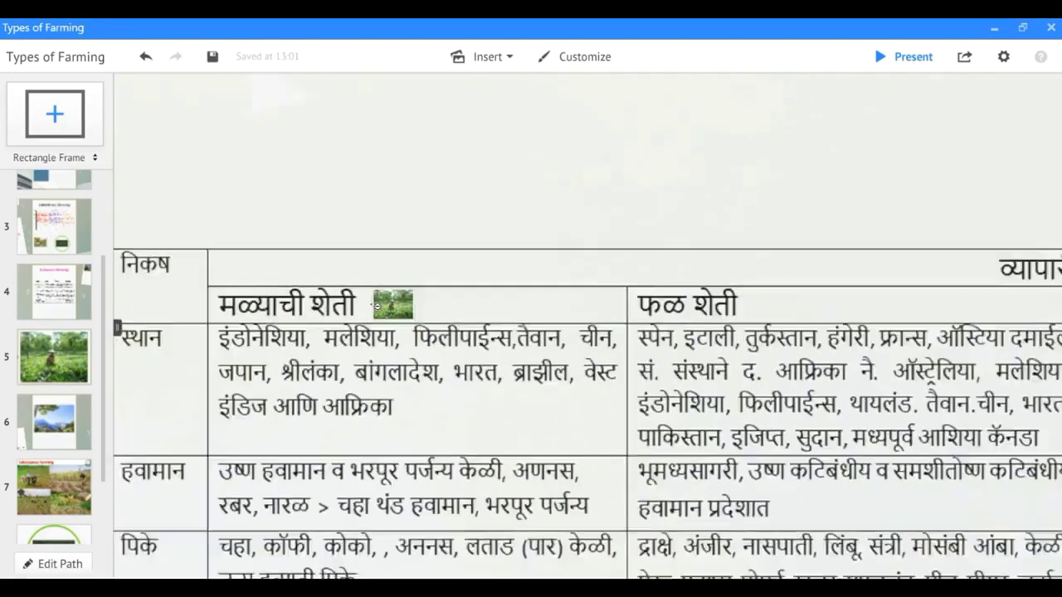
# Drag a rectangle frame onto the bottom of Extensive Farming and zoom into frame 9.
pyautogui.scroll(-5, 377, 305)
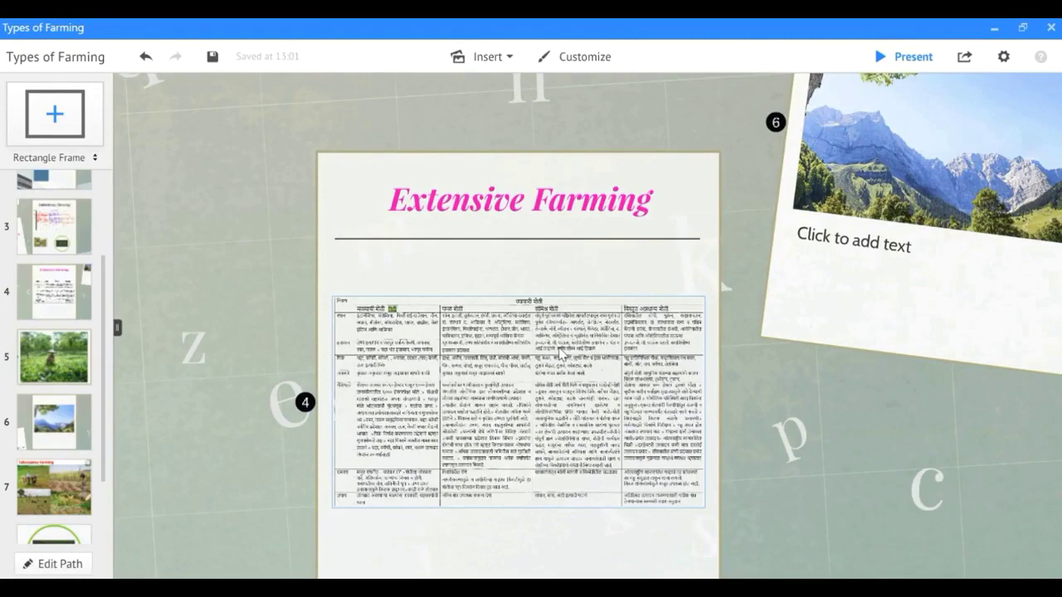
pyautogui.scroll(-3, 555, 343)
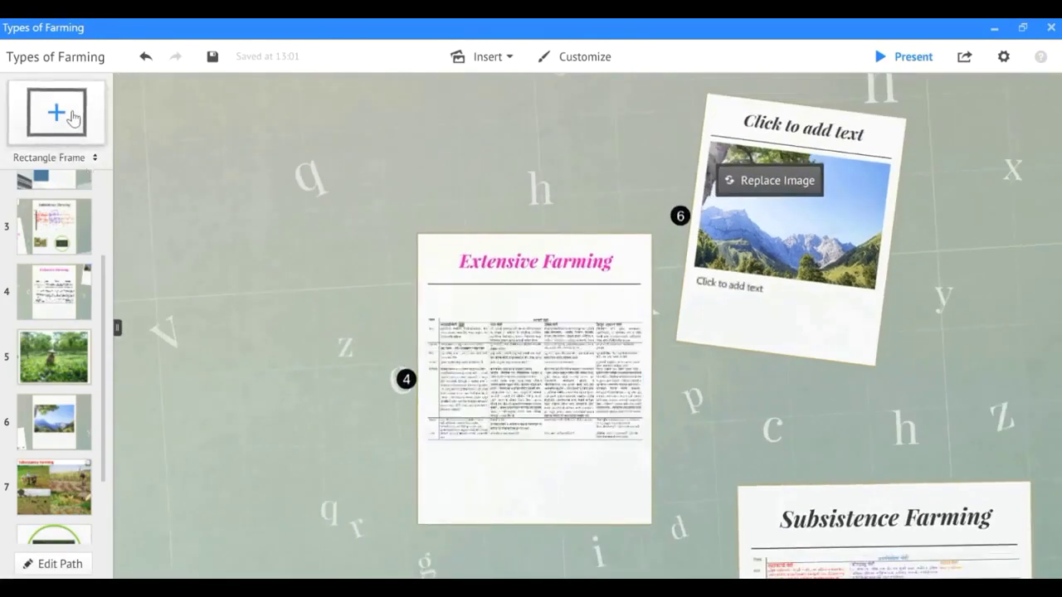
pyautogui.moveTo(76, 113); pyautogui.dragTo(493, 504)
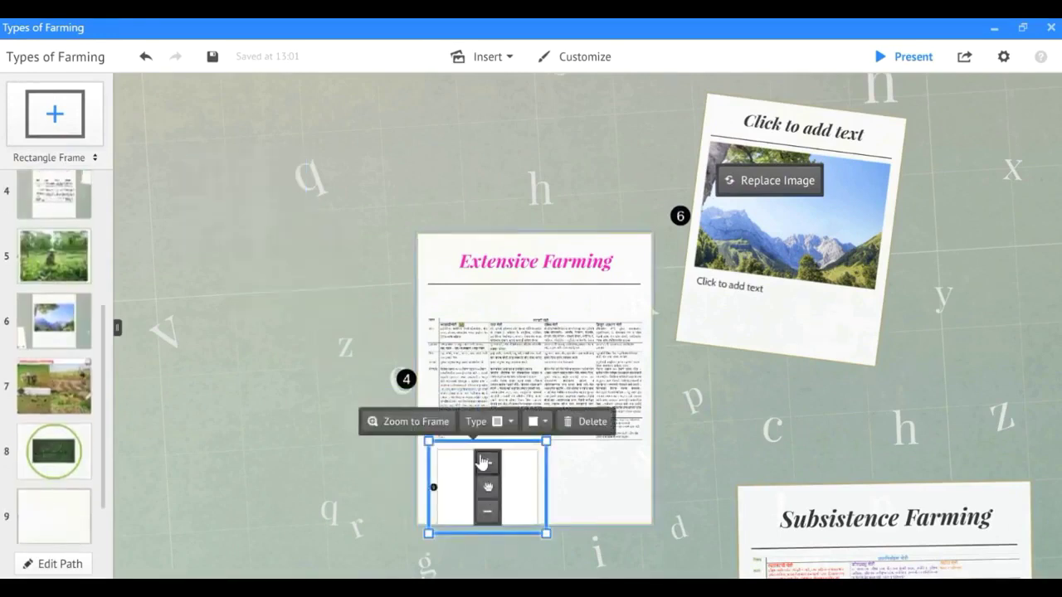
pyautogui.click(425, 430)
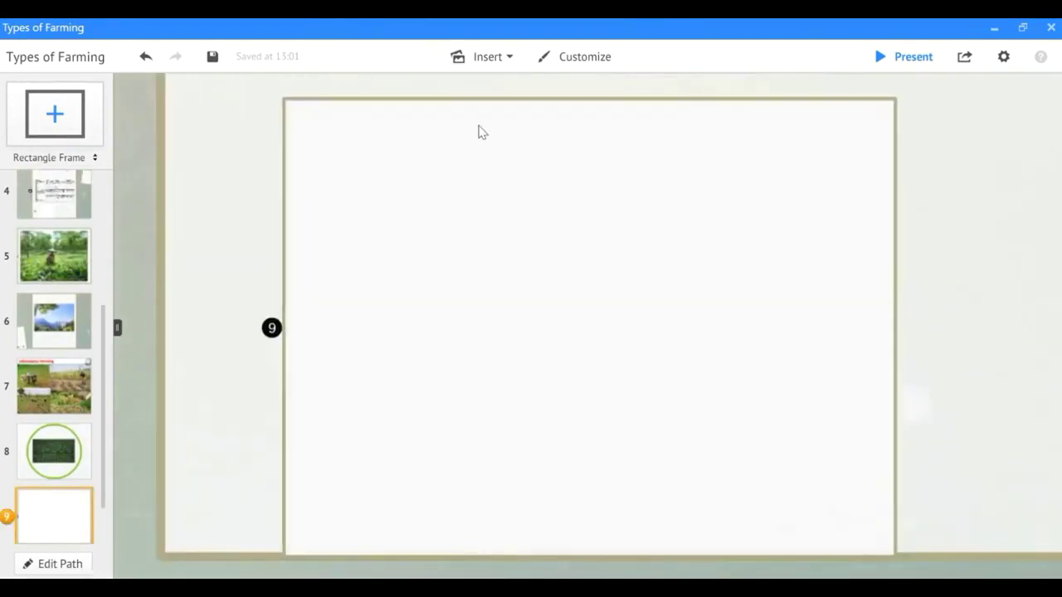
# Insert the 'use of Machine' wheat photo and move it into the table's right column.
pyautogui.click(509, 58)
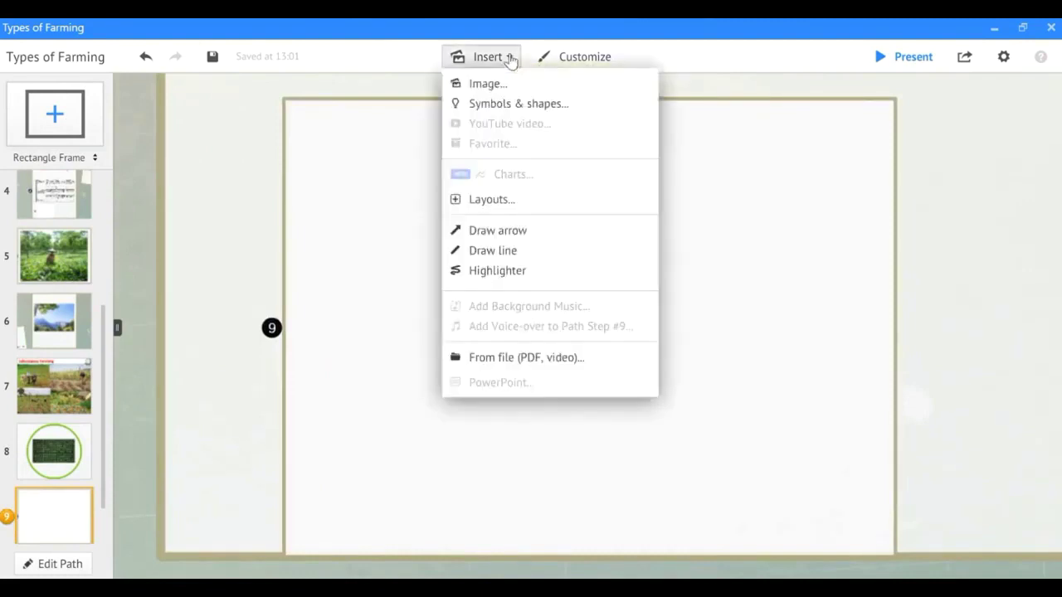
pyautogui.click(508, 85)
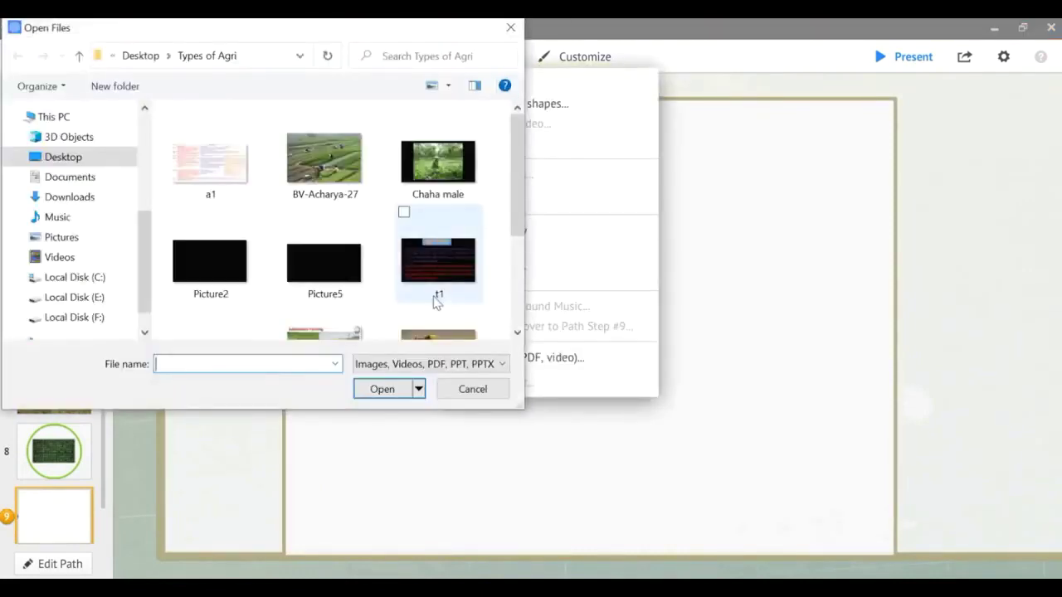
pyautogui.scroll(-3, 411, 253)
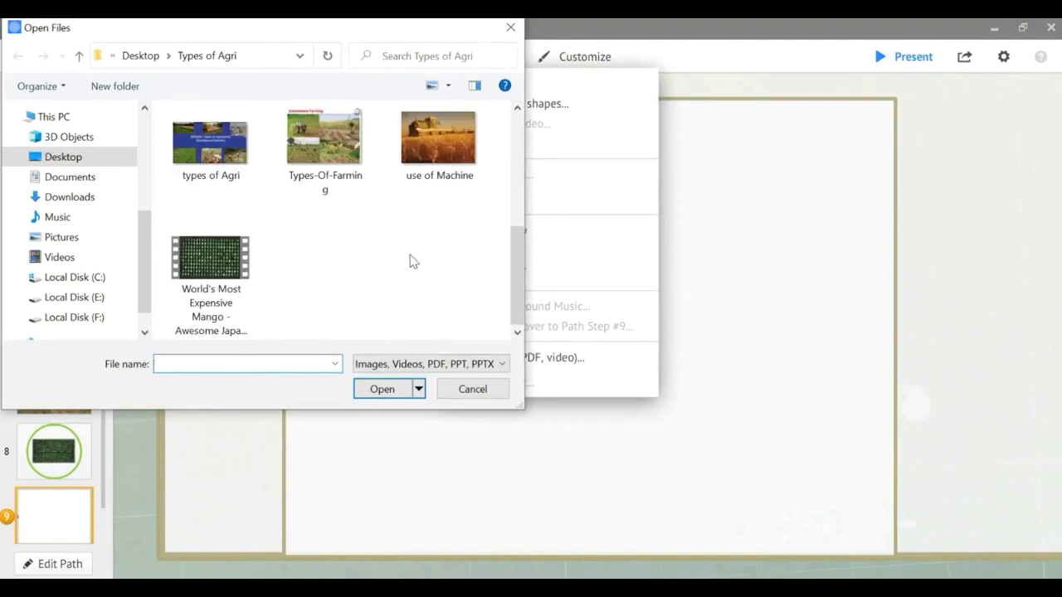
pyautogui.click(453, 138)
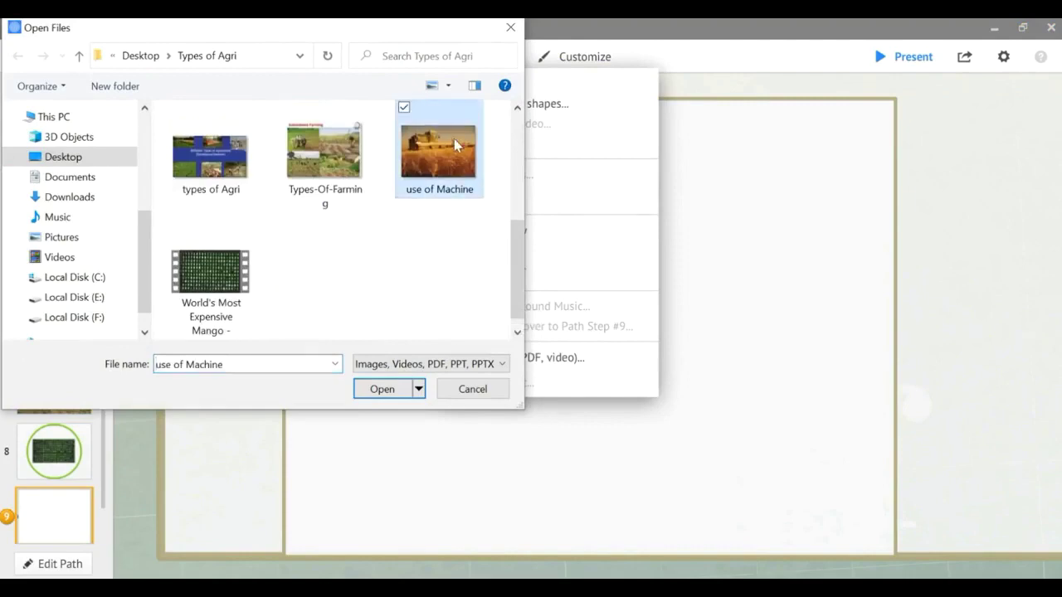
pyautogui.click(382, 389)
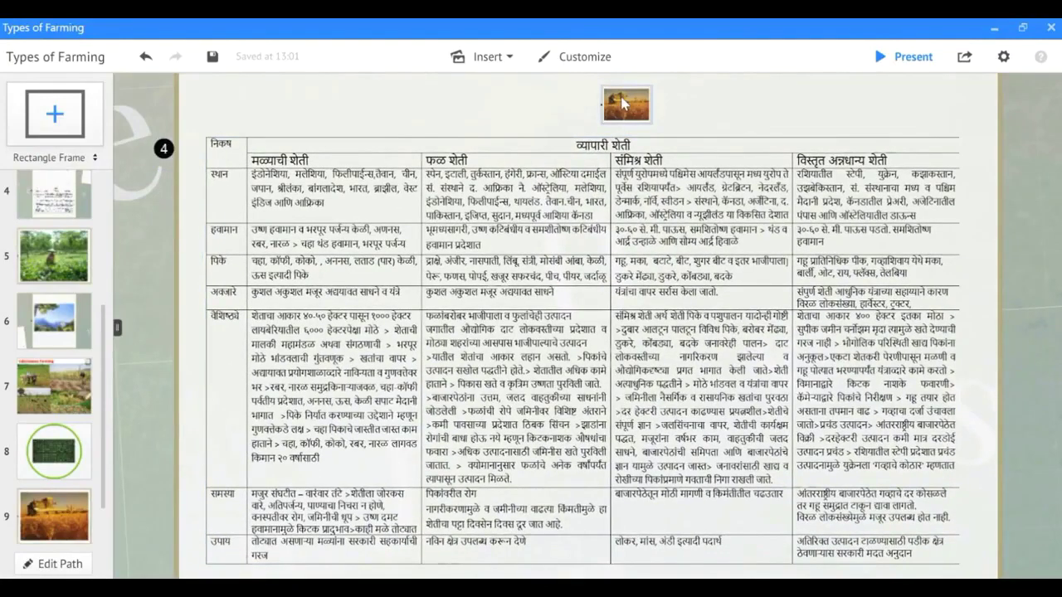
pyautogui.moveTo(624, 102); pyautogui.dragTo(935, 320)
# Shrink the wheat photo three times and tuck it into the row's empty gap.
pyautogui.click(908, 292)
pyautogui.scroll(5, 913, 299)
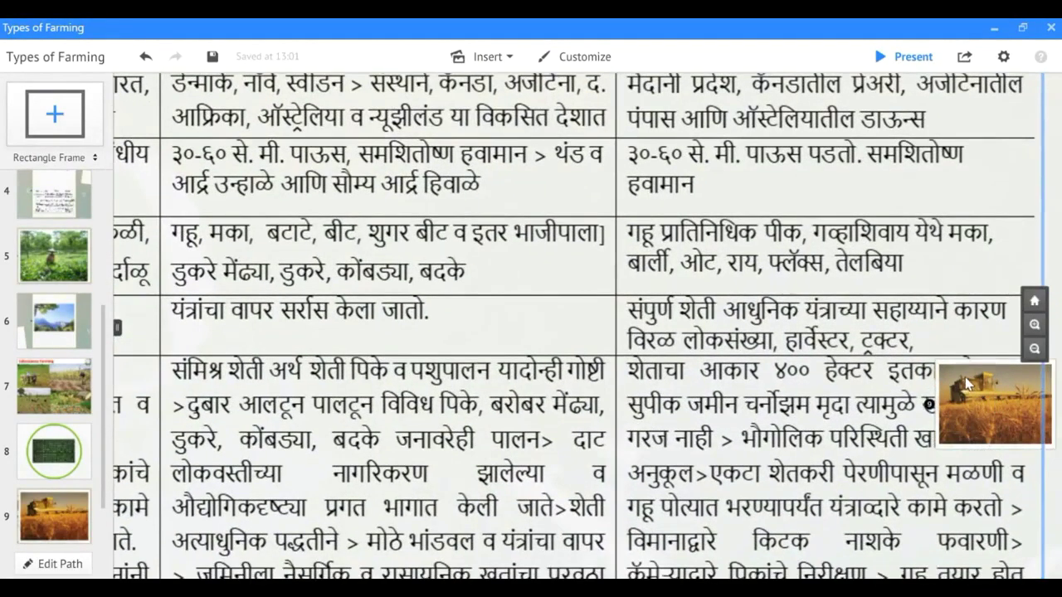
pyautogui.click(967, 383)
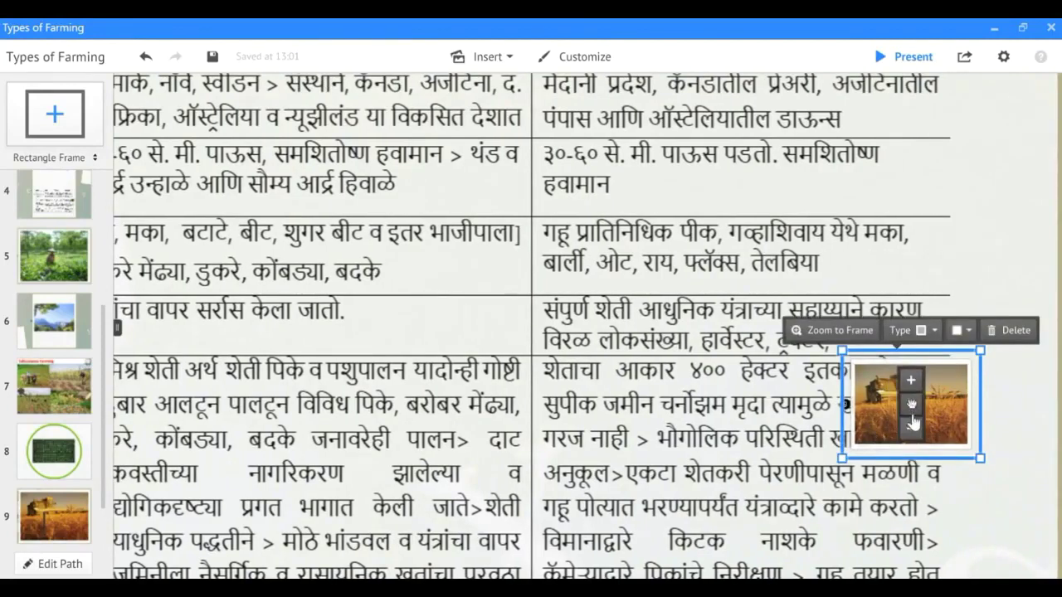
pyautogui.click(911, 429)
pyautogui.click(911, 432)
pyautogui.click(911, 436)
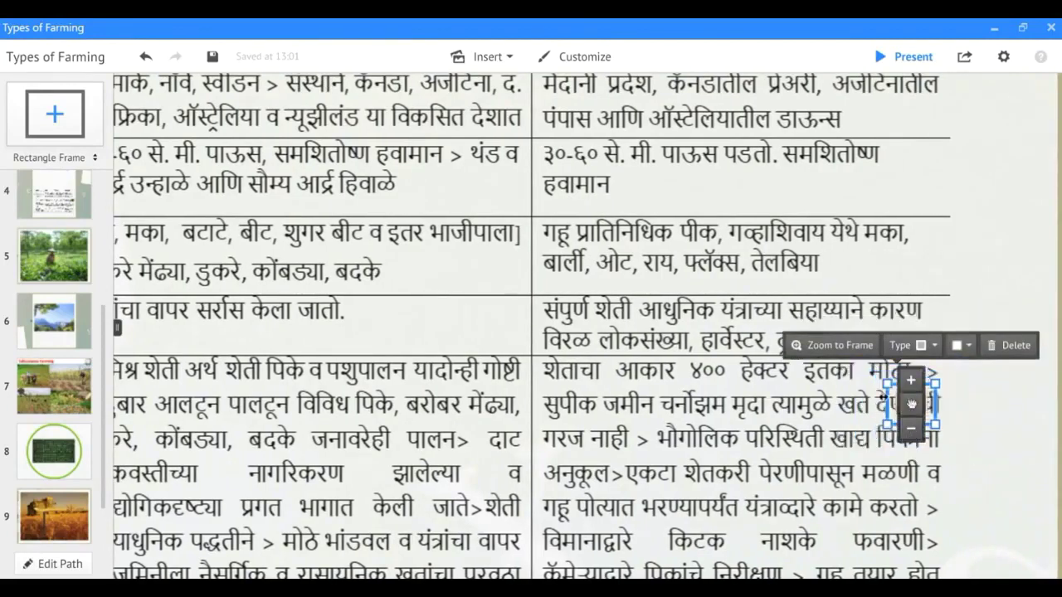
pyautogui.moveTo(910, 388); pyautogui.dragTo(874, 338)
pyautogui.click(977, 353)
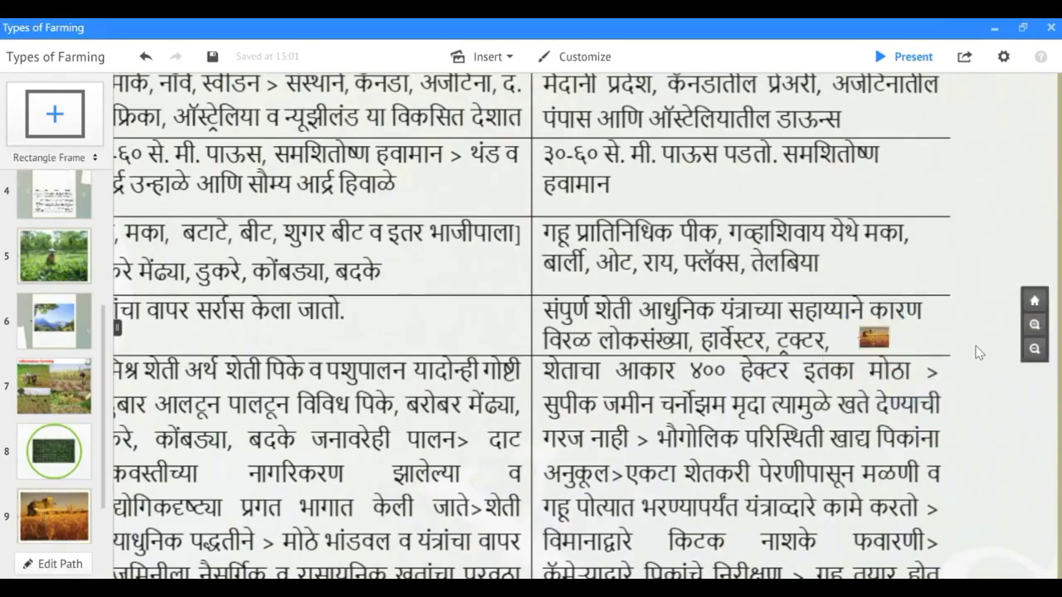
pyautogui.scroll(-6, 973, 342)
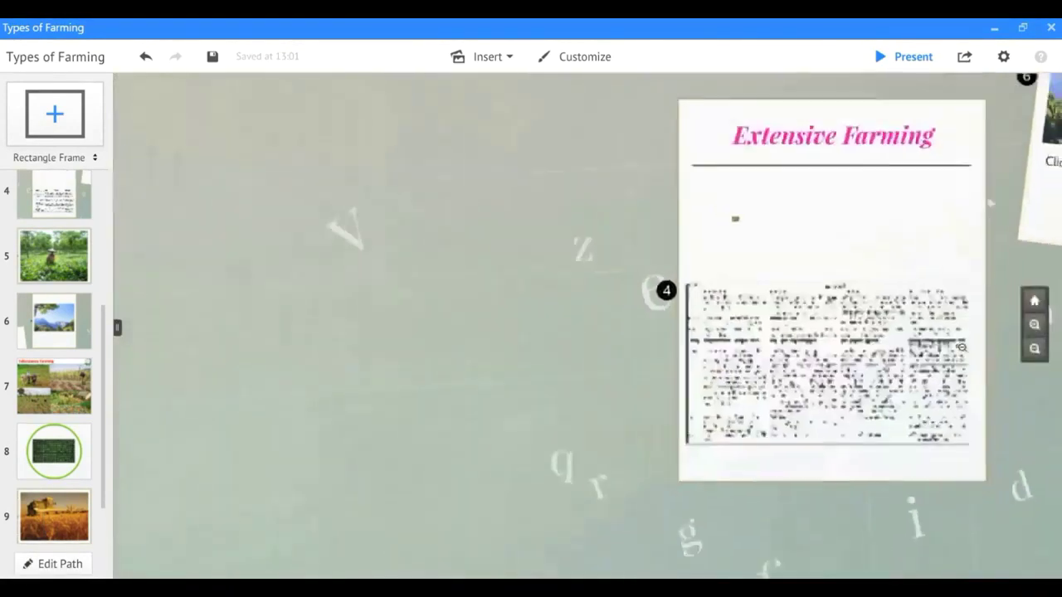
# Zoom out and enter frame 6 with the mountain landscape photo.
pyautogui.scroll(-6, 965, 355)
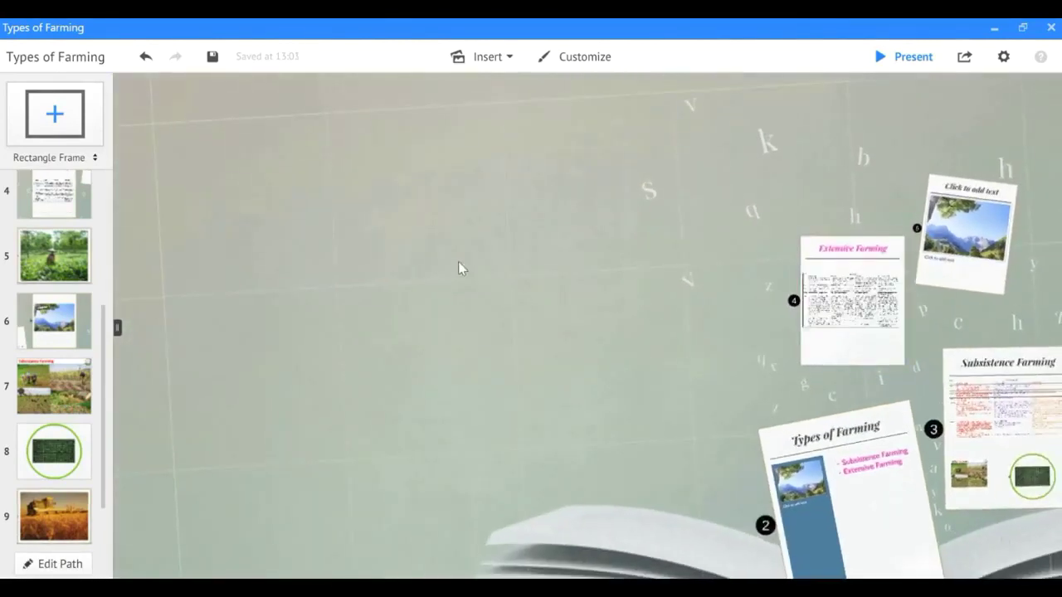
pyautogui.click(975, 243)
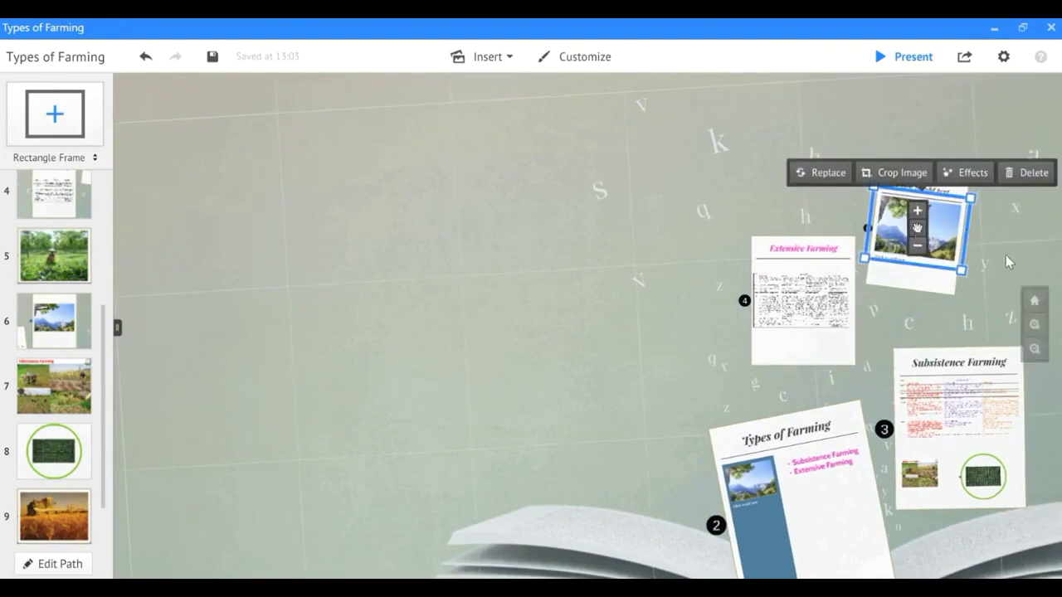
pyautogui.click(851, 157)
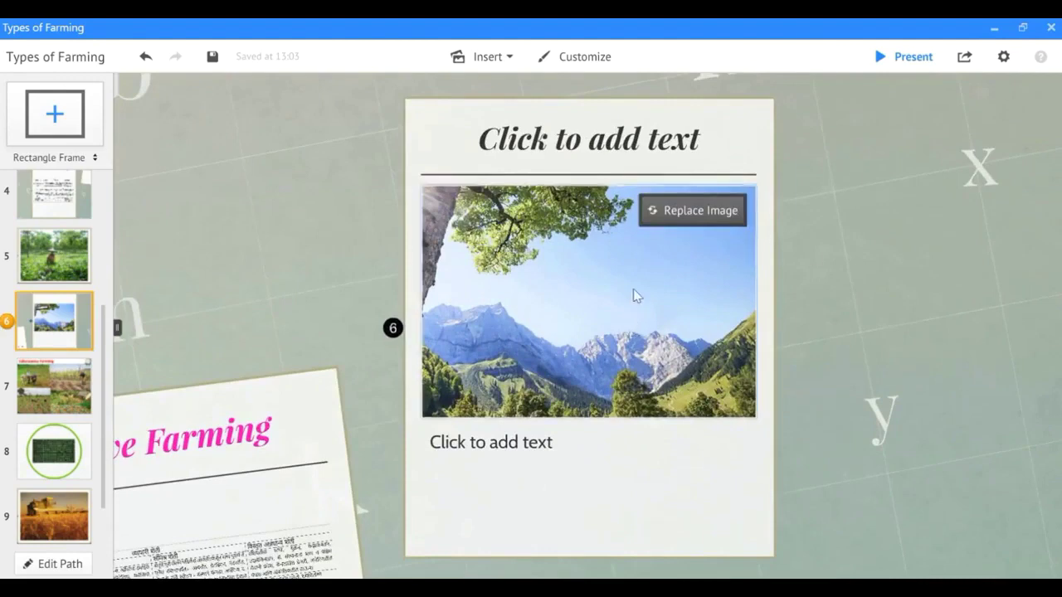
pyautogui.scroll(3, 567, 315)
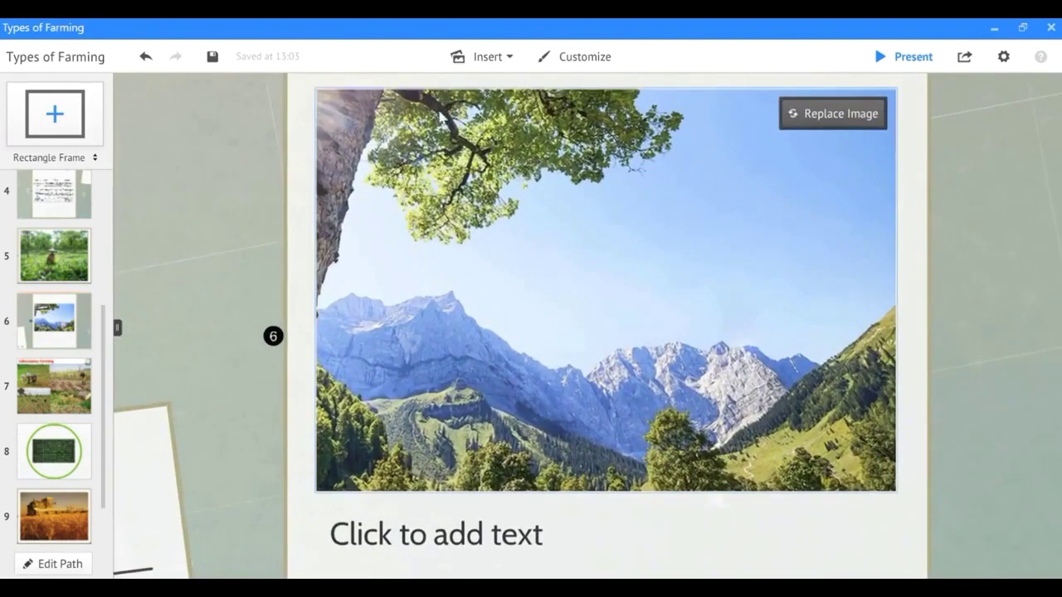
pyautogui.click(481, 56)
# Insert the BV-Acharya-27 vegetable-field farming photo into frame 6.
pyautogui.click(489, 84)
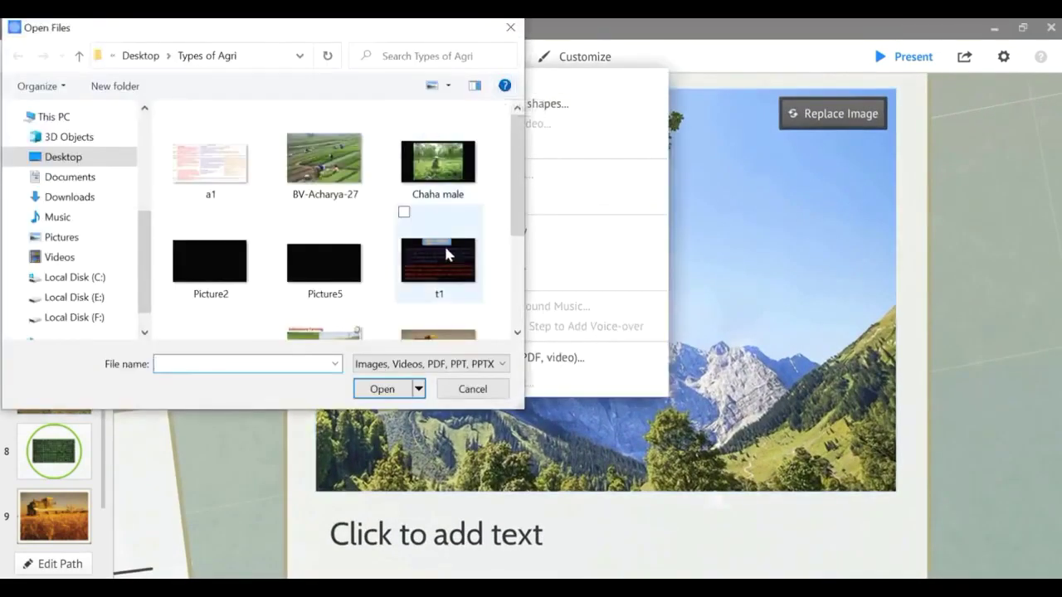
pyautogui.scroll(-2, 377, 282)
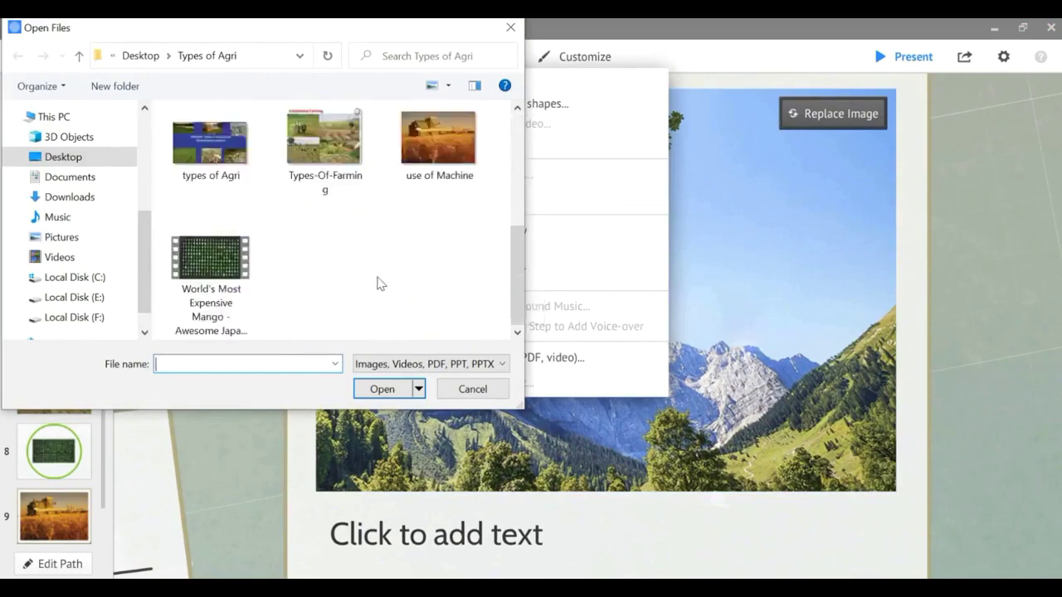
pyautogui.scroll(3, 378, 282)
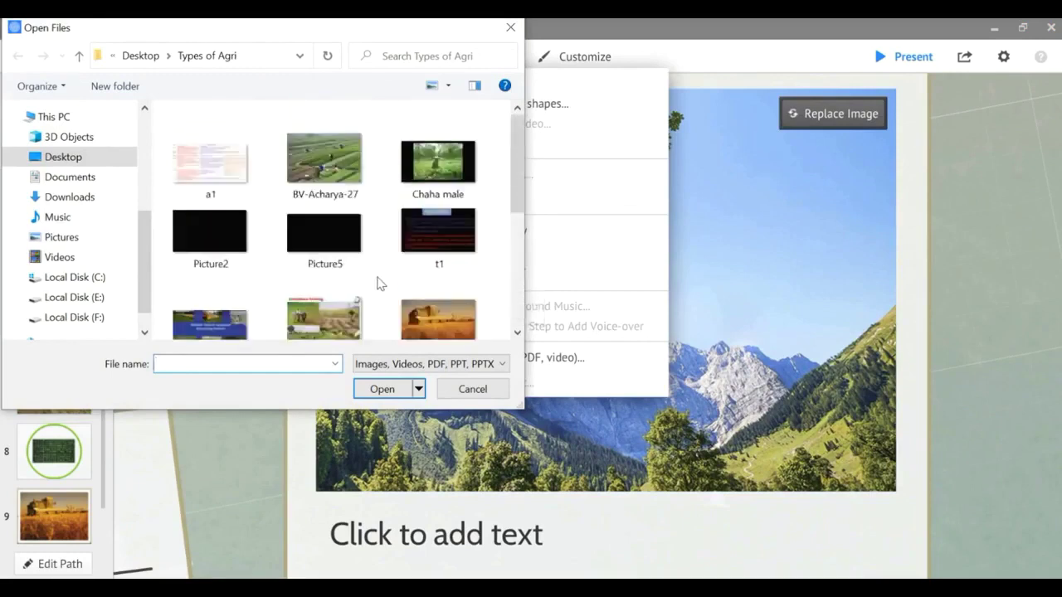
pyautogui.click(322, 165)
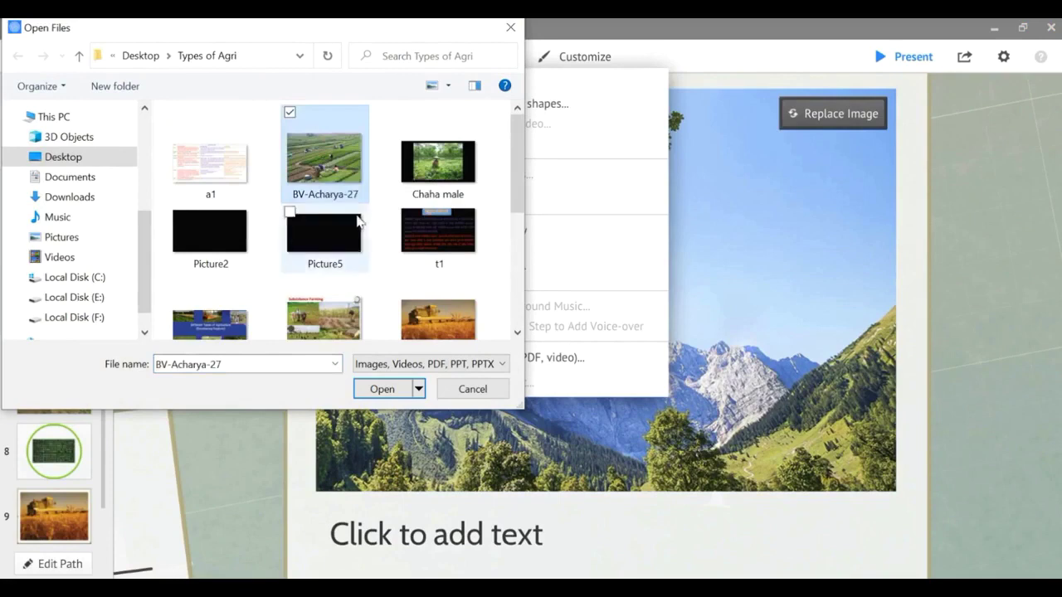
pyautogui.click(384, 391)
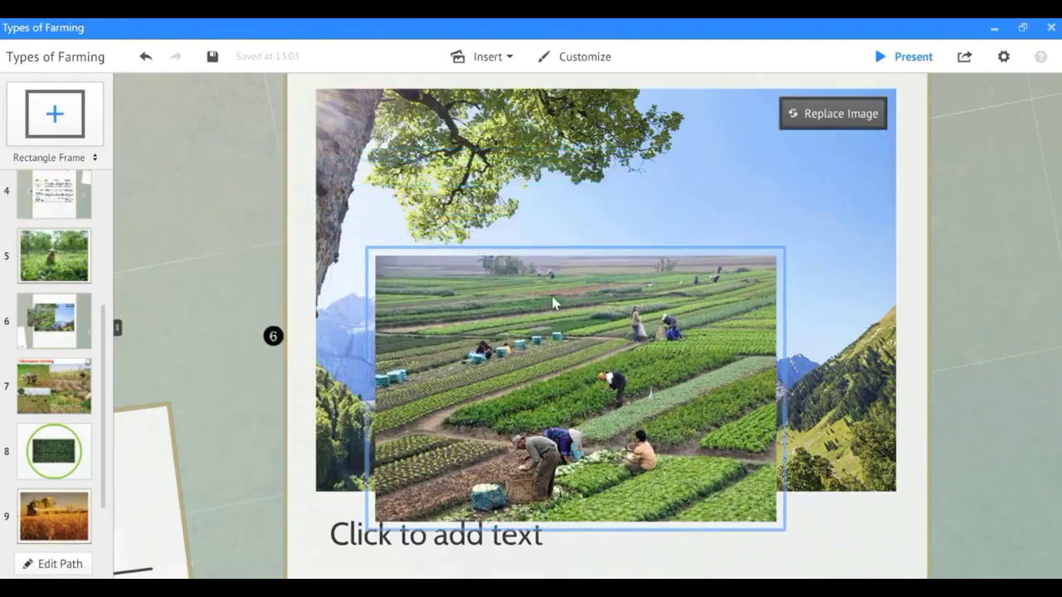
# Shrink the farming photo to a tiny size on the mountain photo's green hillside.
pyautogui.moveTo(791, 235); pyautogui.dragTo(753, 462)
pyautogui.scroll(1, 750, 461)
pyautogui.scroll(3, 803, 450)
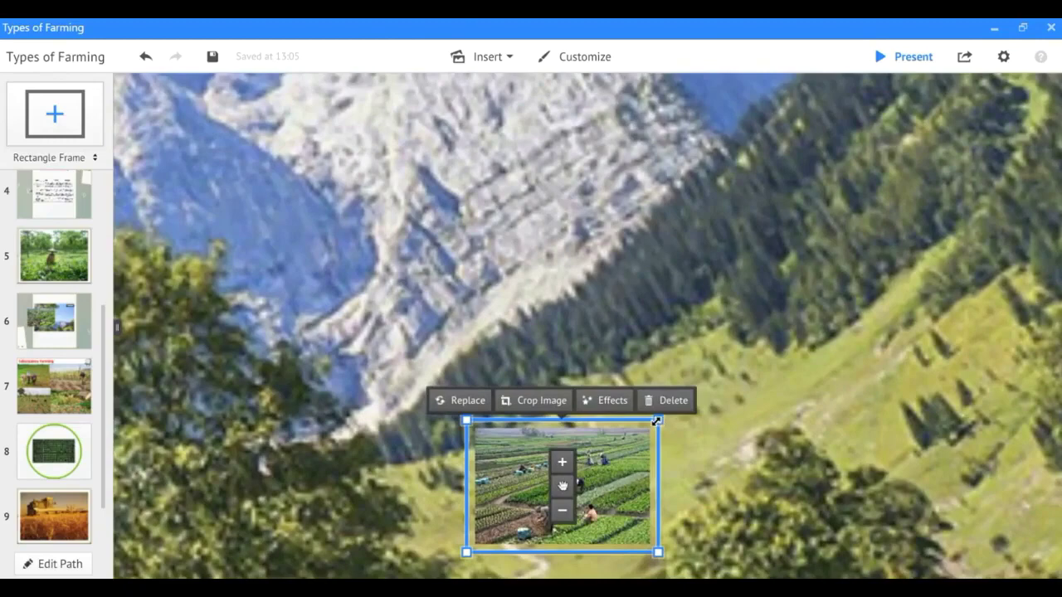
pyautogui.moveTo(656, 421); pyautogui.dragTo(600, 458)
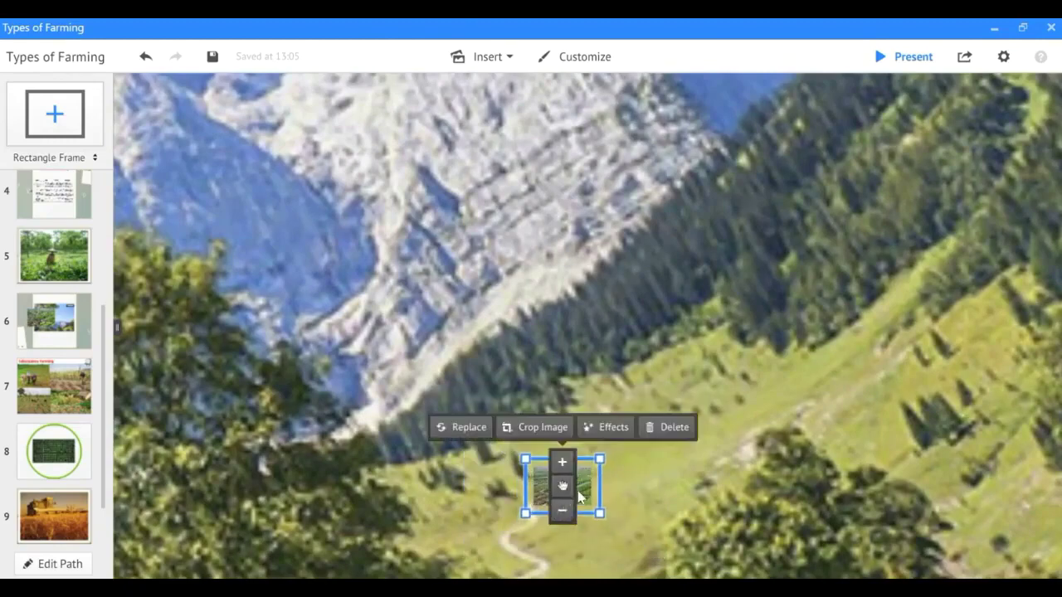
pyautogui.moveTo(579, 496); pyautogui.dragTo(603, 390)
pyautogui.scroll(5, 604, 390)
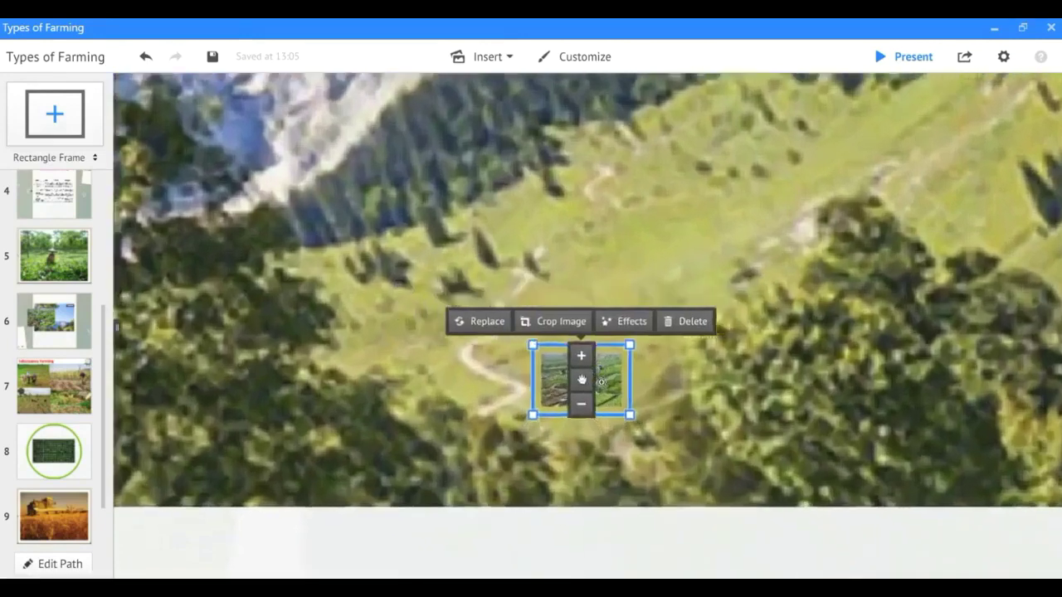
pyautogui.moveTo(665, 284); pyautogui.dragTo(590, 373)
pyautogui.click(679, 383)
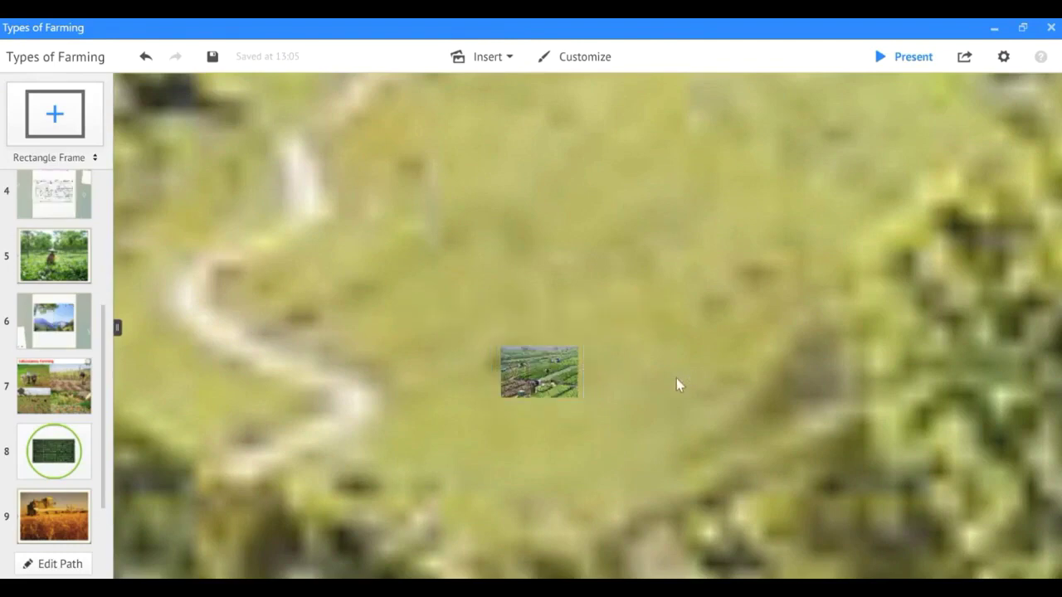
pyautogui.scroll(2, 342, 350)
pyautogui.scroll(-6, 336, 347)
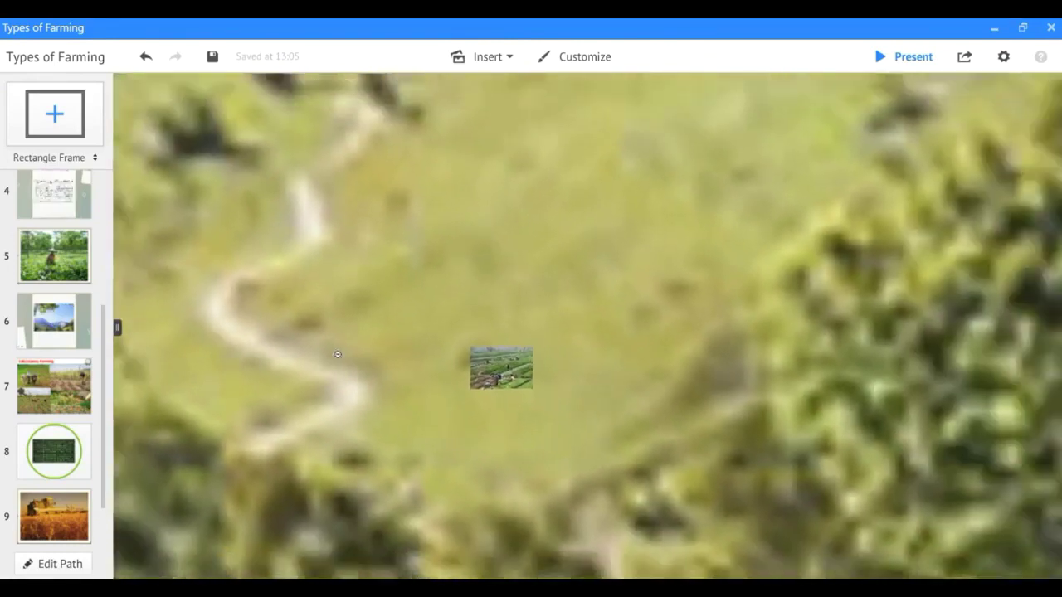
# Enter 'Thank you' as frame 6's body text beneath the mountain photo.
pyautogui.scroll(-5, 340, 358)
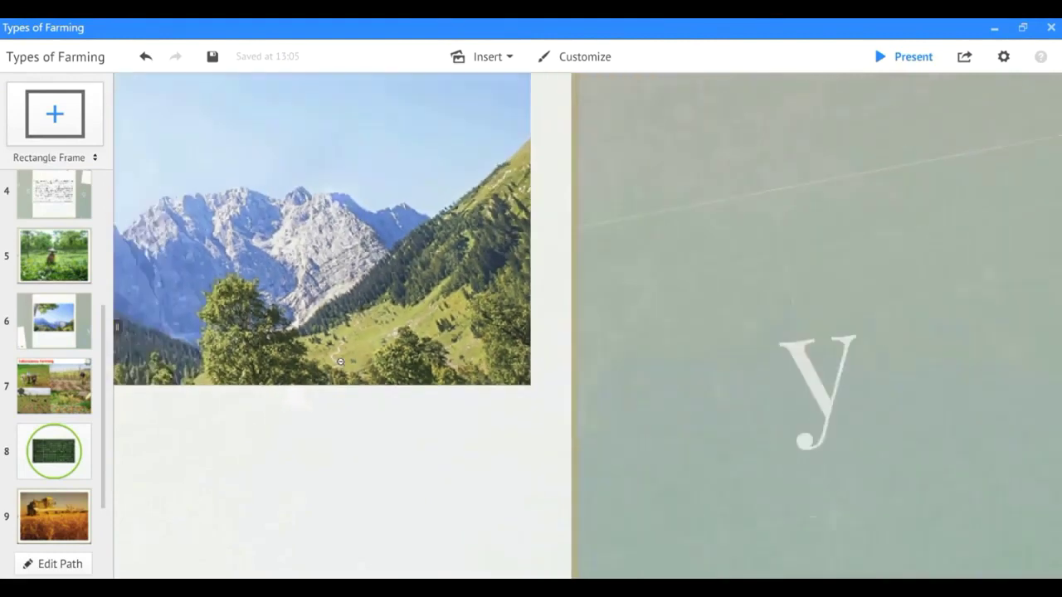
pyautogui.click(245, 399)
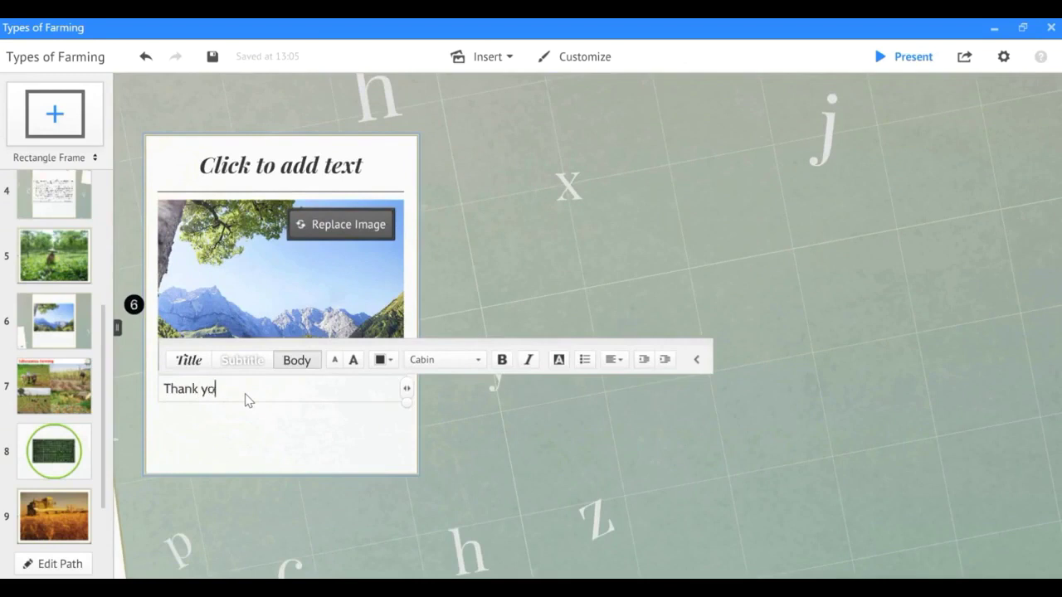
pyautogui.click(256, 425)
pyautogui.click(282, 436)
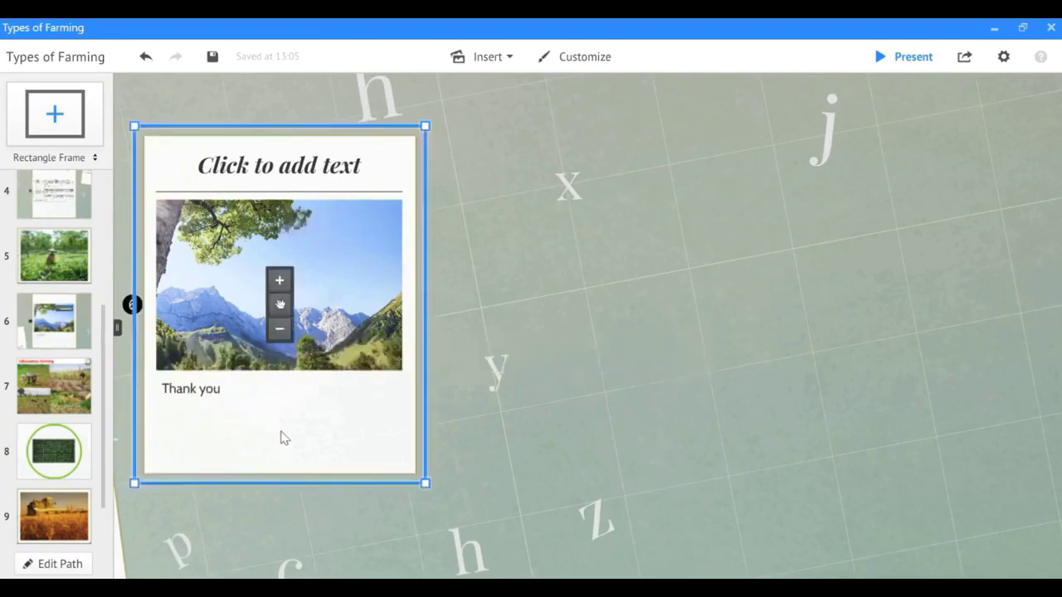